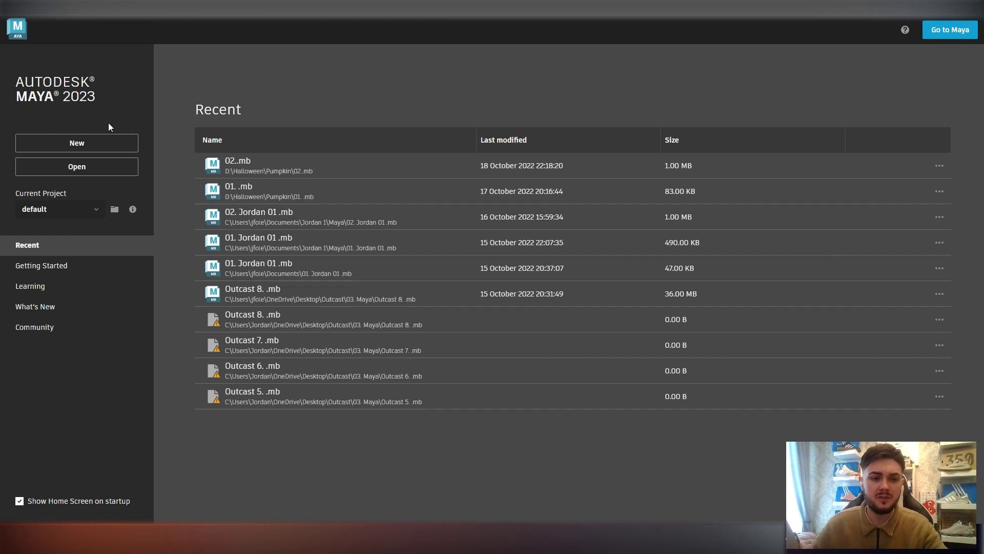
# Start a new scene and create a polygon cube at the centre of the grid
pyautogui.click(104, 145)
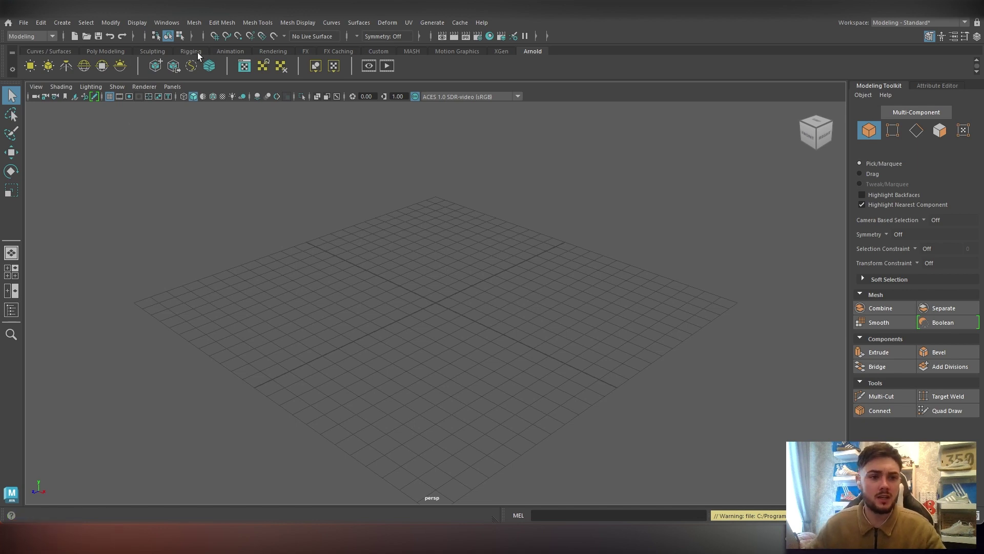
pyautogui.click(90, 50)
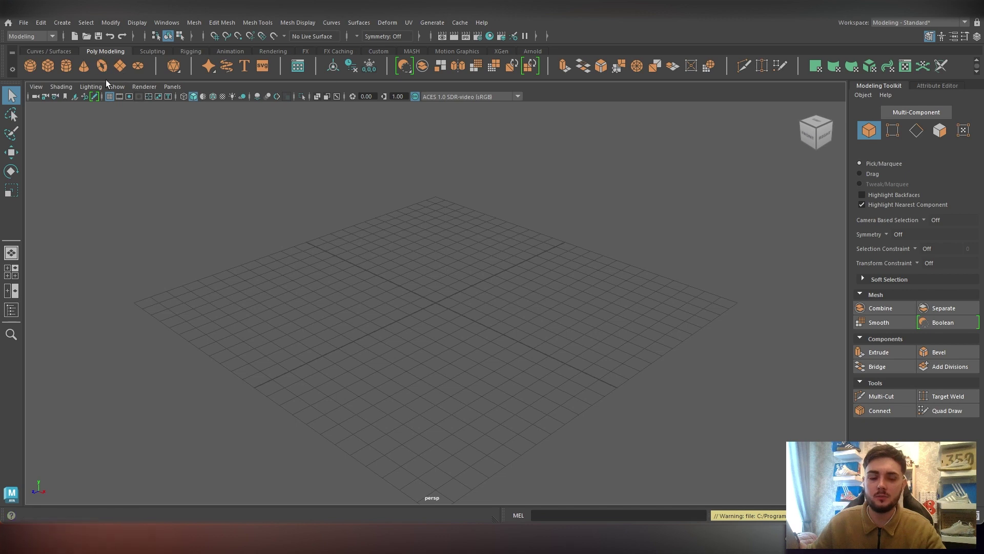
pyautogui.click(47, 67)
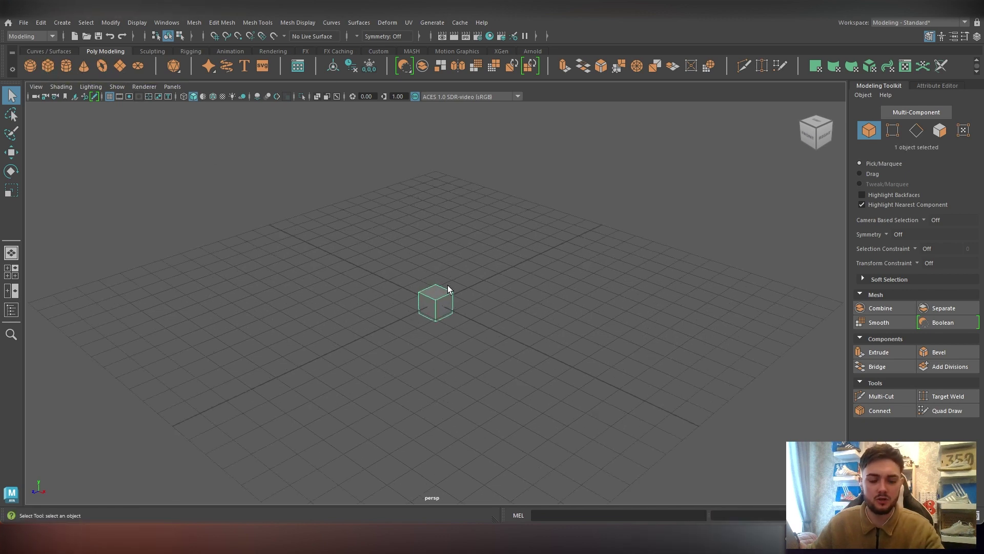
# Scale the cube up uniformly to several times its size and raise it above the grid
pyautogui.press('r')
pyautogui.scroll(2, 434, 303)
pyautogui.moveTo(434, 302); pyautogui.dragTo(500, 274)
pyautogui.scroll(-2, 496, 273)
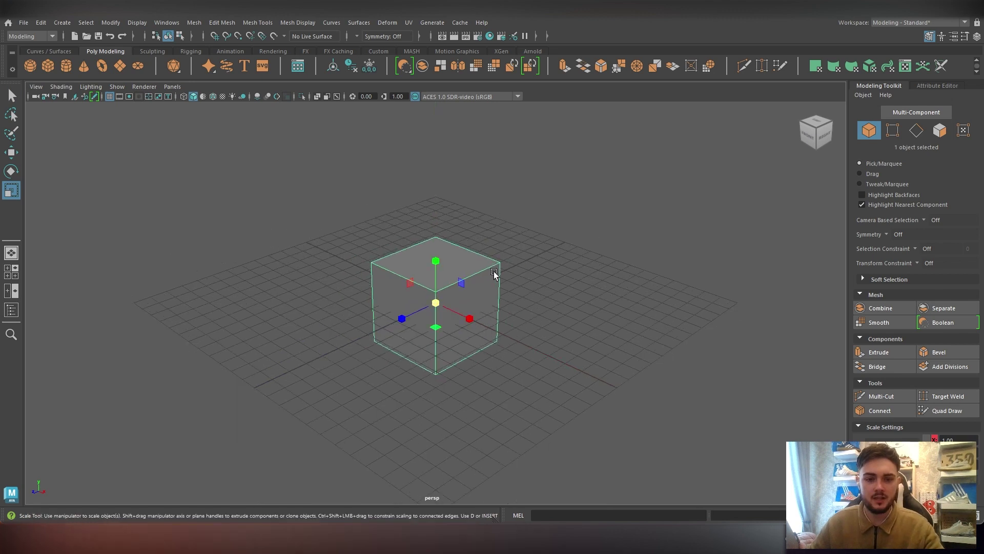
pyautogui.scroll(1, 494, 274)
pyautogui.press('w')
pyautogui.moveTo(438, 262); pyautogui.dragTo(437, 197)
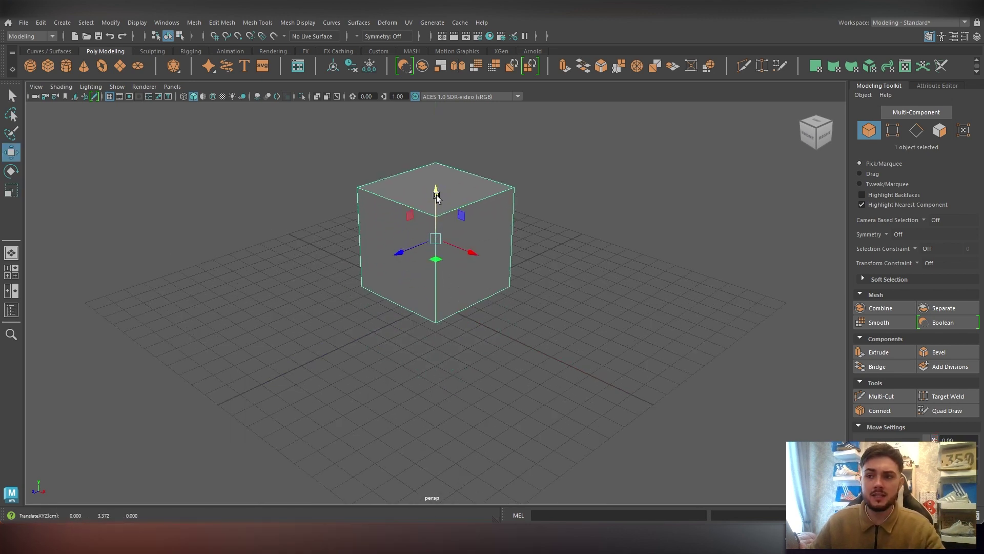
pyautogui.keyDown('alt'); pyautogui.moveTo(554, 237); pyautogui.dragTo(535, 290); pyautogui.keyUp('alt')
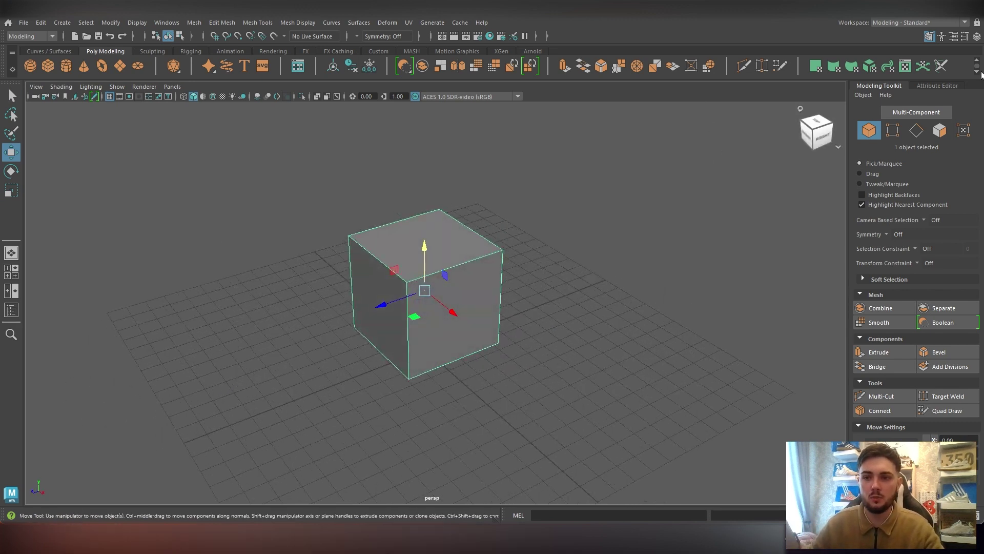
# Switch to the UV Editing workspace and reset it to its default layout
pyautogui.click(894, 26)
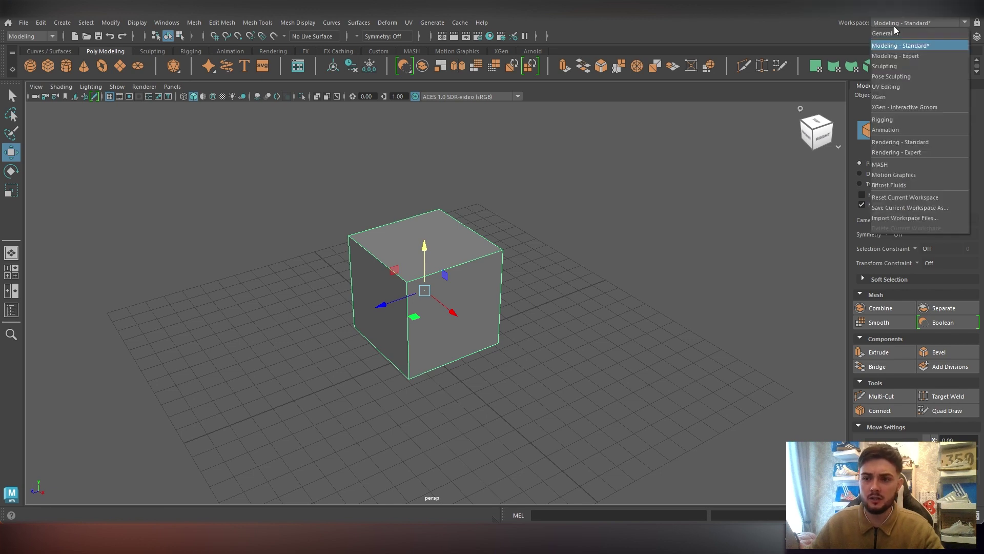
pyautogui.click(884, 89)
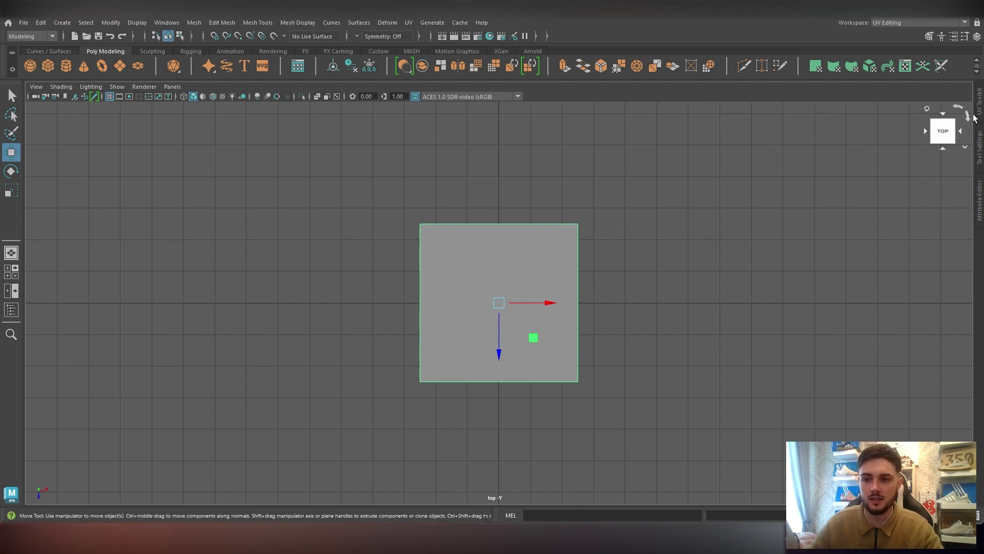
pyautogui.click(959, 23)
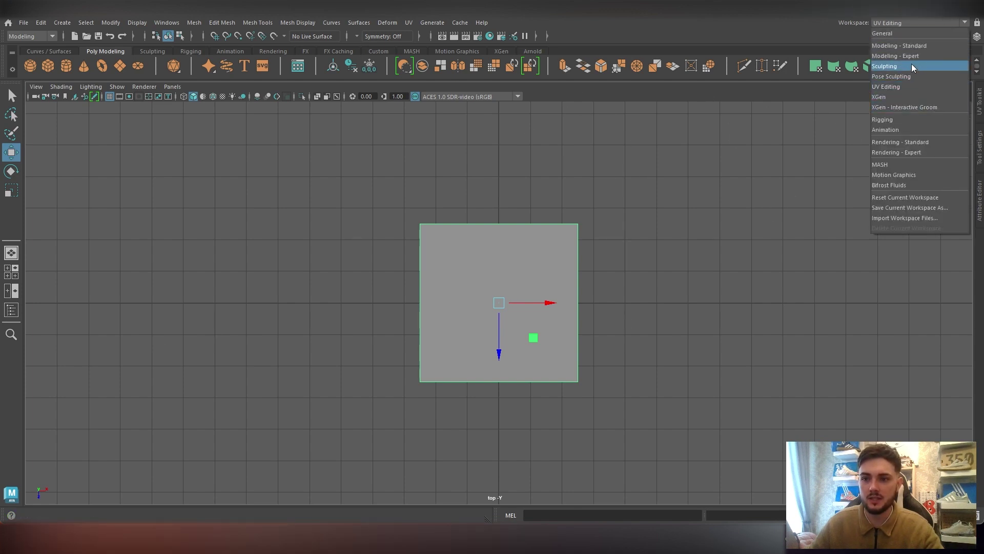
pyautogui.click(886, 88)
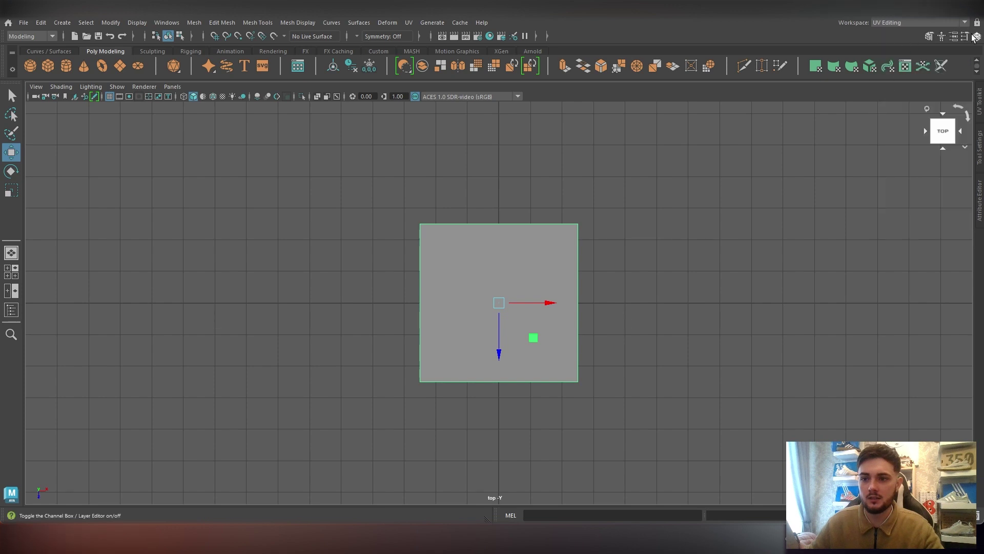
pyautogui.click(965, 22)
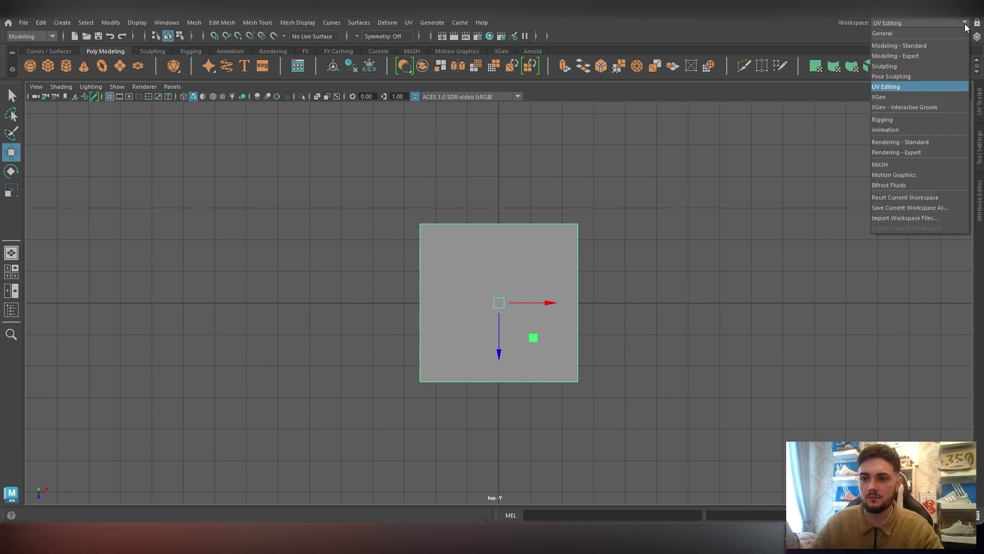
pyautogui.click(900, 199)
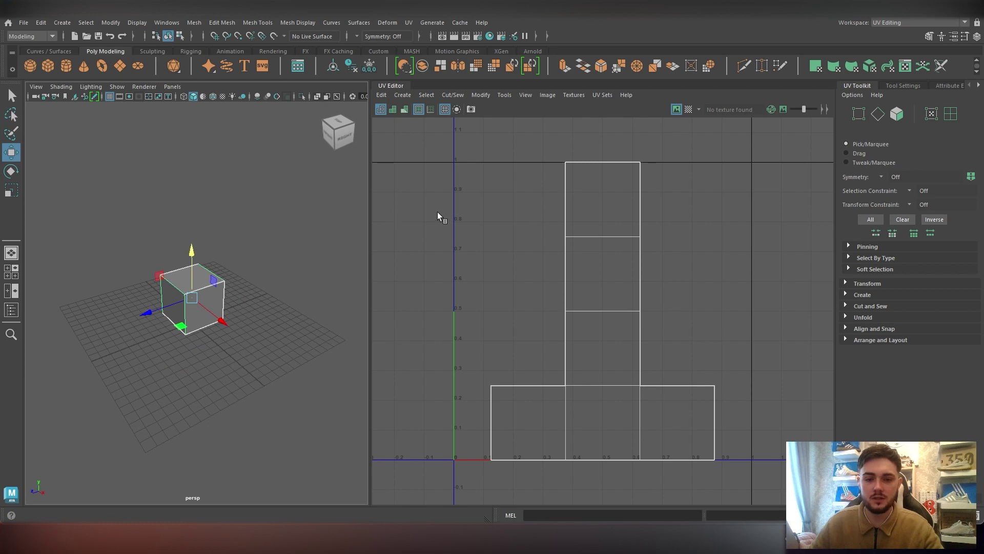
# Examine the cube from several angles and compare its faces with the unfolded shell in the UV Editor
pyautogui.keyDown('alt'); pyautogui.moveTo(240, 241); pyautogui.dragTo(258, 239, button='middle'); pyautogui.keyUp('alt')
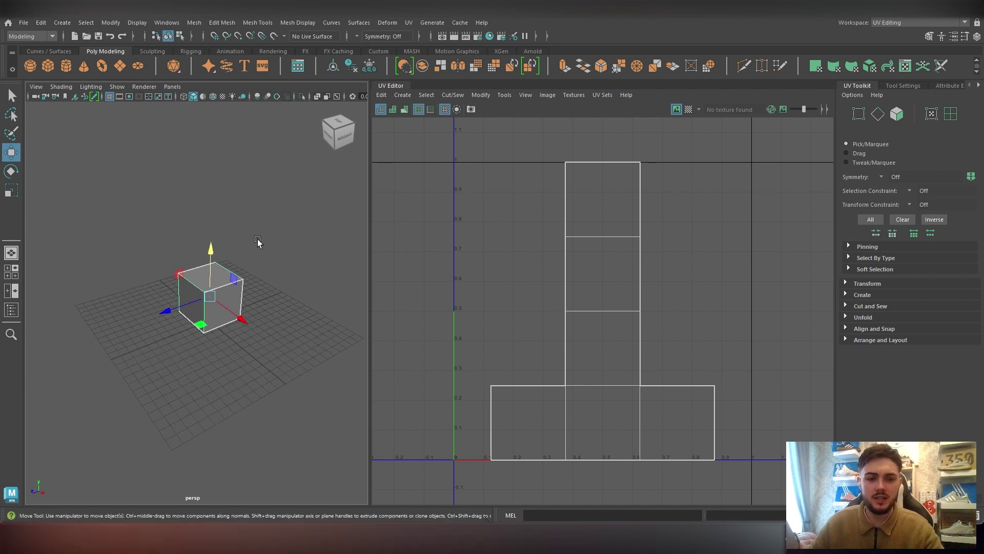
pyautogui.scroll(3, 275, 220)
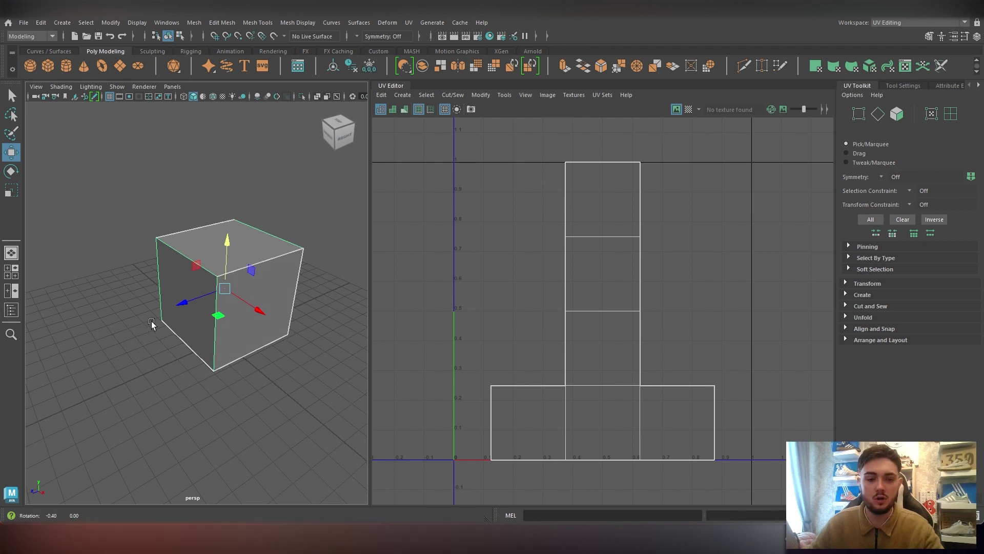
pyautogui.keyDown('alt'); pyautogui.moveTo(149, 325); pyautogui.dragTo(258, 302); pyautogui.keyUp('alt')
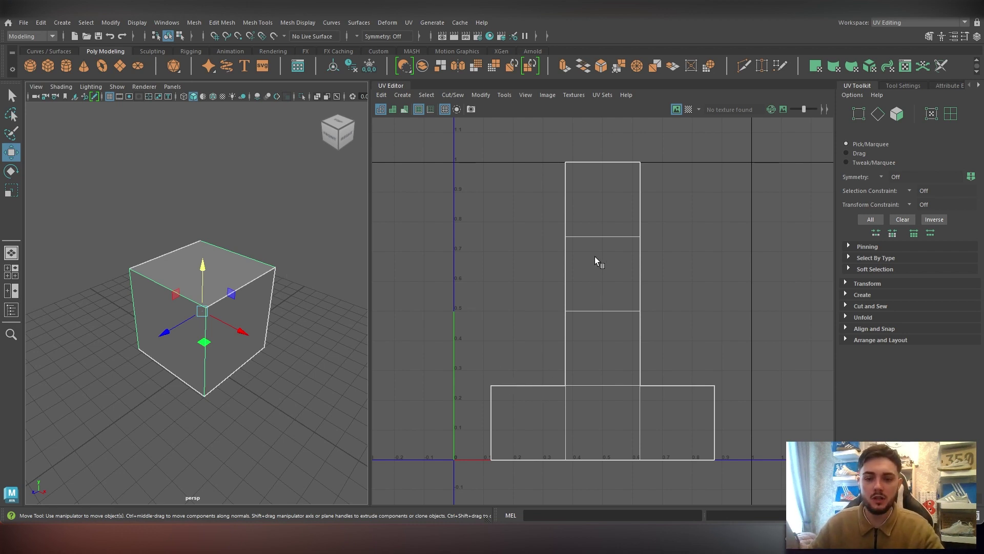
pyautogui.scroll(2, 555, 239)
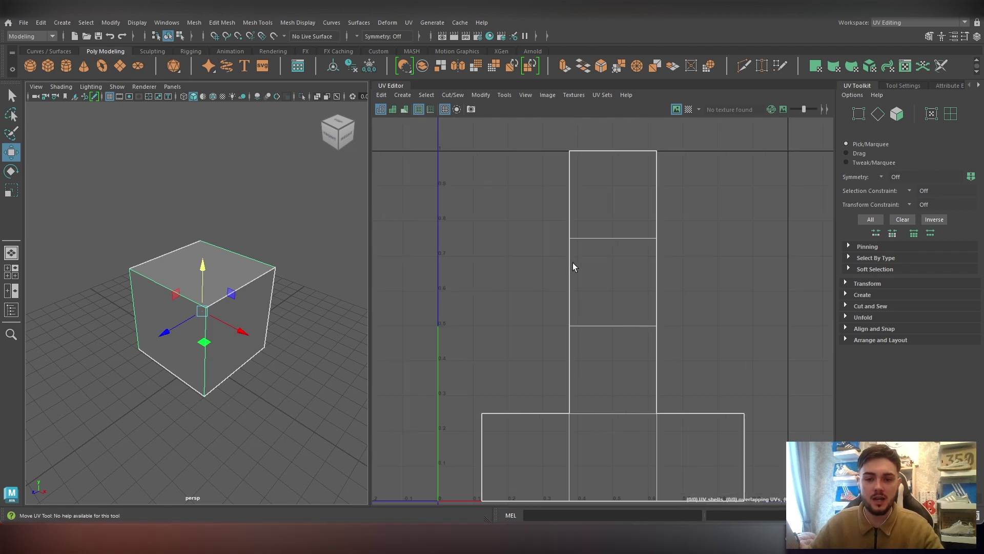
pyautogui.keyDown('alt'); pyautogui.moveTo(596, 277); pyautogui.dragTo(560, 264, button='middle'); pyautogui.keyUp('alt')
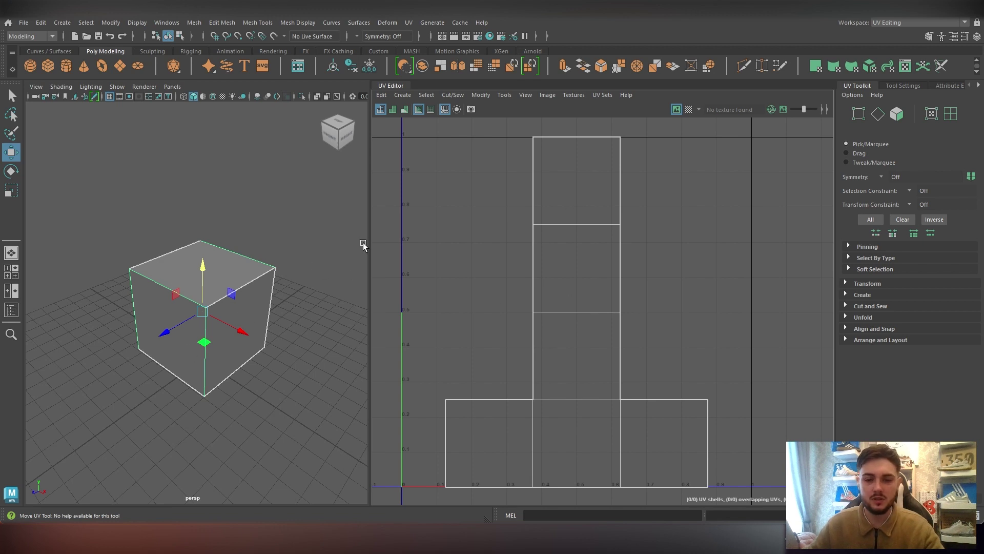
pyautogui.keyDown('alt'); pyautogui.moveTo(207, 274); pyautogui.dragTo(221, 246, button='middle'); pyautogui.keyUp('alt')
pyautogui.keyDown('alt'); pyautogui.moveTo(219, 251); pyautogui.dragTo(238, 246); pyautogui.keyUp('alt')
pyautogui.keyDown('alt'); pyautogui.moveTo(237, 246); pyautogui.dragTo(200, 277, button='middle'); pyautogui.keyUp('alt')
pyautogui.keyDown('alt'); pyautogui.moveTo(202, 268); pyautogui.dragTo(196, 272); pyautogui.keyUp('alt')
pyautogui.scroll(-1, 522, 234)
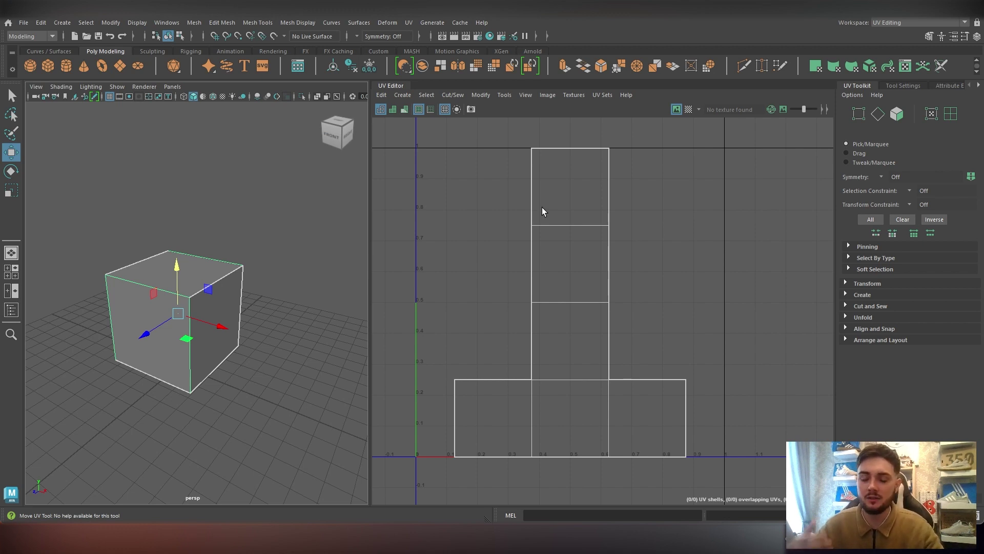
pyautogui.scroll(-2, 542, 207)
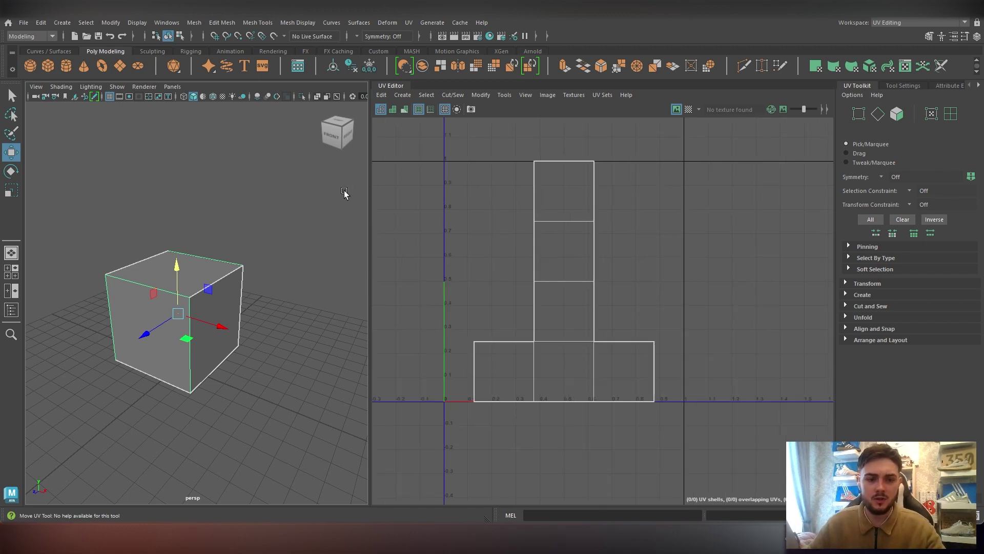
# Delete the cube and create a polygon cylinder in its place
pyautogui.moveTo(185, 320); pyautogui.dragTo(229, 227, button='right')
pyautogui.press('Delete')
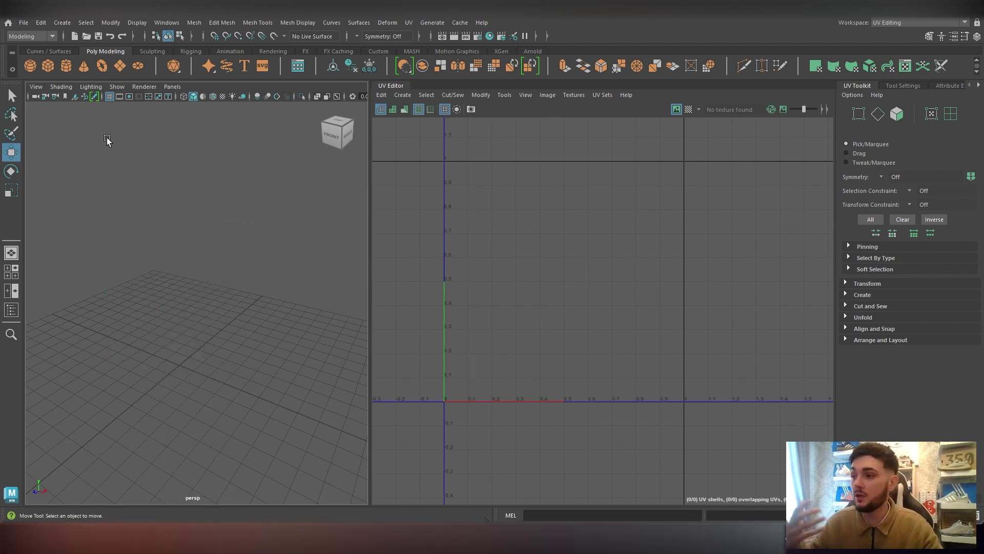
pyautogui.click(62, 69)
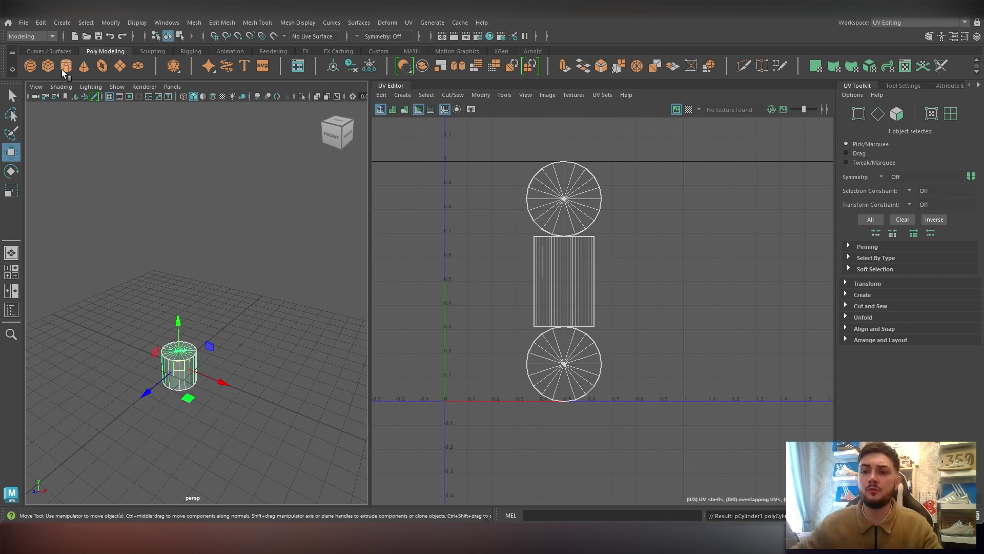
# Return to the Modeling - Standard workspace and frame the cylinder in the perspective view
pyautogui.click(888, 25)
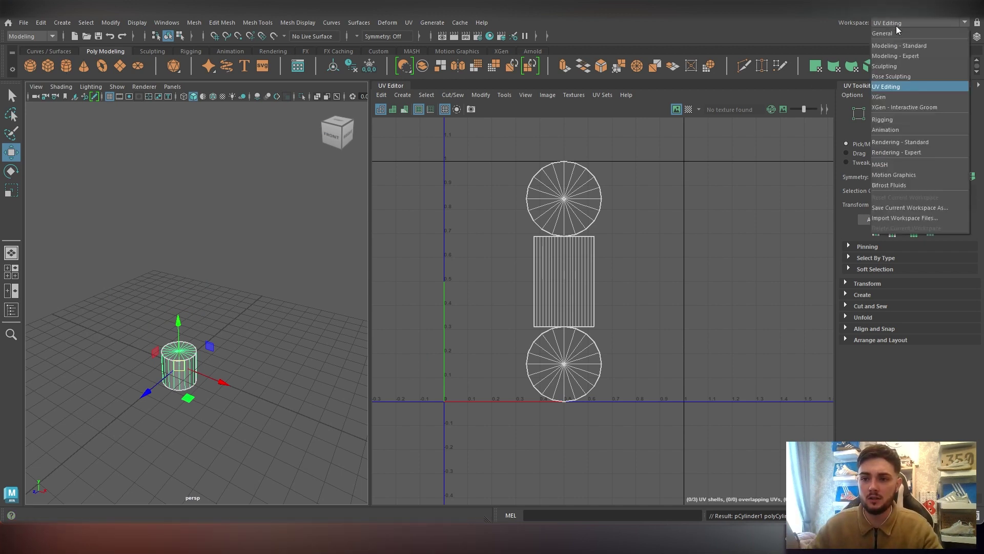
pyautogui.click(906, 47)
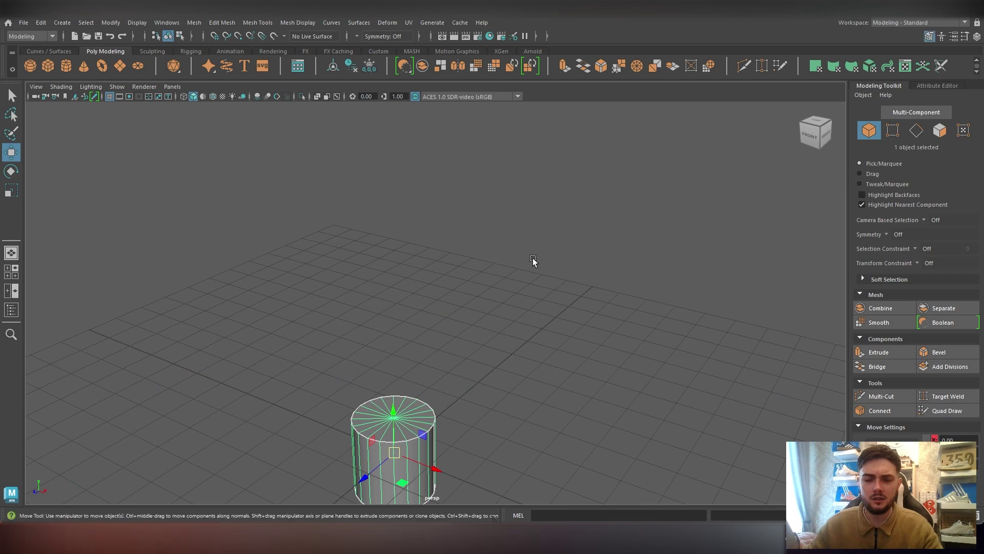
pyautogui.keyDown('alt'); pyautogui.moveTo(413, 342); pyautogui.dragTo(439, 348); pyautogui.keyUp('alt')
pyautogui.keyDown('alt'); pyautogui.moveTo(439, 349); pyautogui.dragTo(437, 315, button='middle'); pyautogui.keyUp('alt')
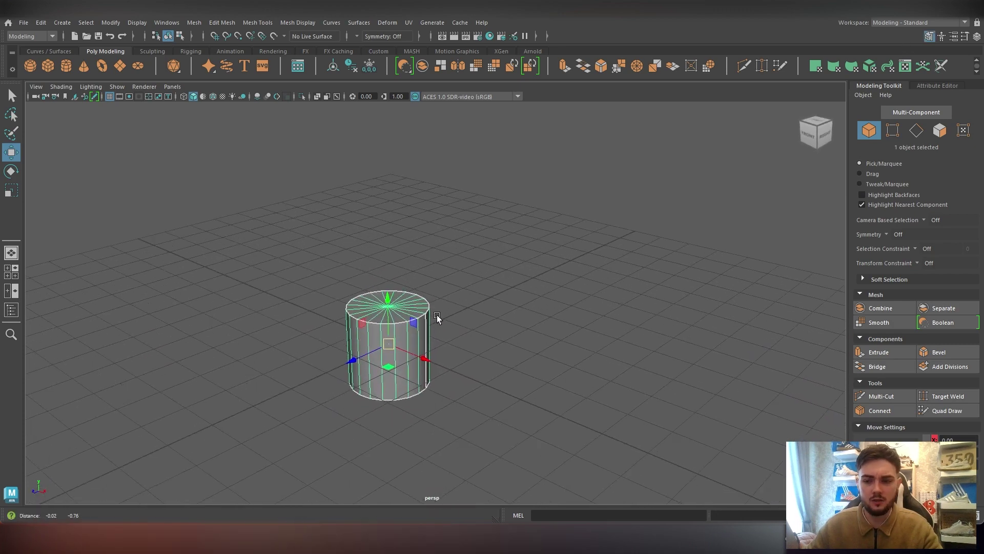
pyautogui.keyDown('alt'); pyautogui.moveTo(412, 345); pyautogui.dragTo(399, 331); pyautogui.keyUp('alt')
# Lower the cylinder's top vertices to flatten it into a thin disc
pyautogui.moveTo(399, 331); pyautogui.dragTo(354, 243, button='right')
pyautogui.moveTo(263, 224); pyautogui.dragTo(488, 333)
pyautogui.moveTo(389, 257); pyautogui.dragTo(389, 333)
# Raise the whole disc above the grid and center its pivot
pyautogui.moveTo(396, 243); pyautogui.dragTo(439, 238, button='right')
pyautogui.moveTo(389, 313); pyautogui.dragTo(386, 169)
pyautogui.click(336, 71)
pyautogui.scroll(2, 429, 214)
pyautogui.moveTo(429, 213); pyautogui.dragTo(479, 306, button='middle')
pyautogui.keyDown('alt'); pyautogui.moveTo(406, 309); pyautogui.dragTo(407, 286); pyautogui.keyUp('alt')
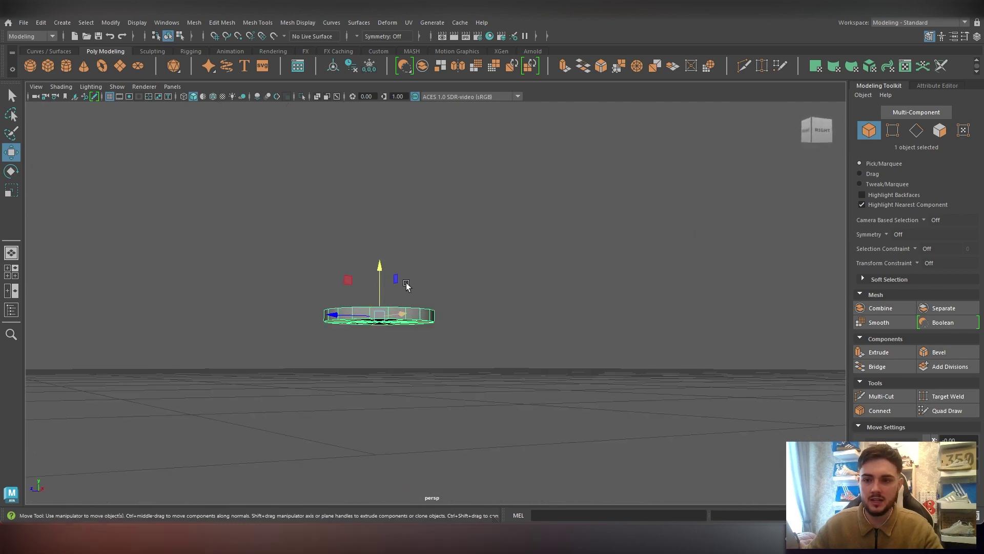
# Set the cylinder's Subdivisions Caps to 0 in its polyCylinder1 construction attributes
pyautogui.click(952, 87)
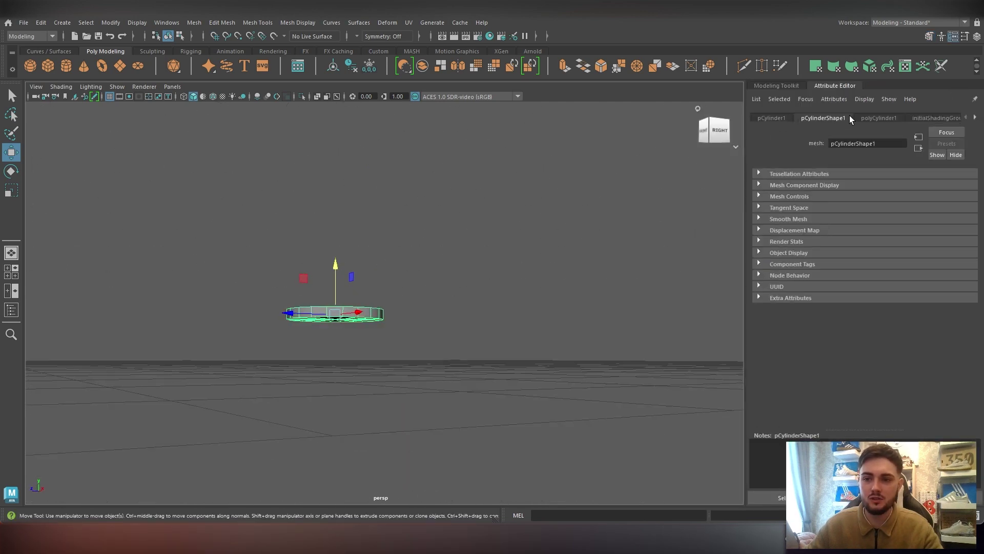
pyautogui.click(879, 118)
pyautogui.keyDown('alt'); pyautogui.moveTo(429, 231); pyautogui.dragTo(376, 270); pyautogui.keyUp('alt')
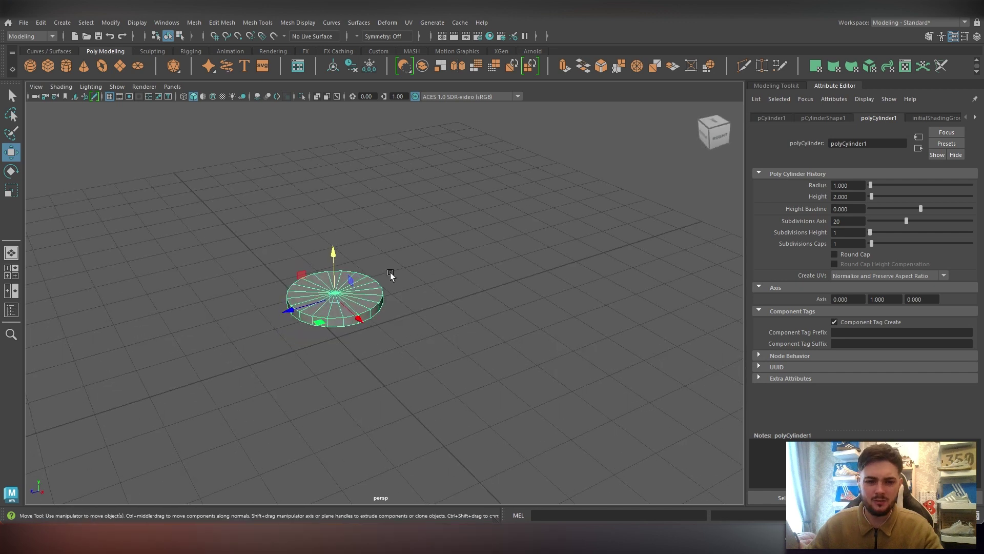
pyautogui.scroll(5, 324, 308)
pyautogui.keyDown('alt'); pyautogui.moveTo(324, 310); pyautogui.dragTo(396, 310, button='middle'); pyautogui.keyUp('alt')
pyautogui.scroll(1, 361, 280)
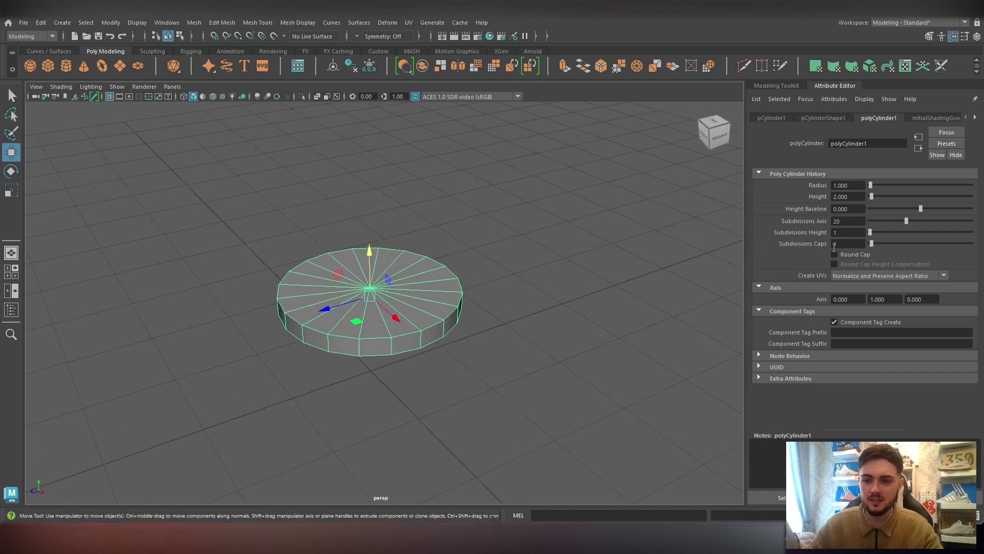
pyautogui.write('0')
pyautogui.press('Return')
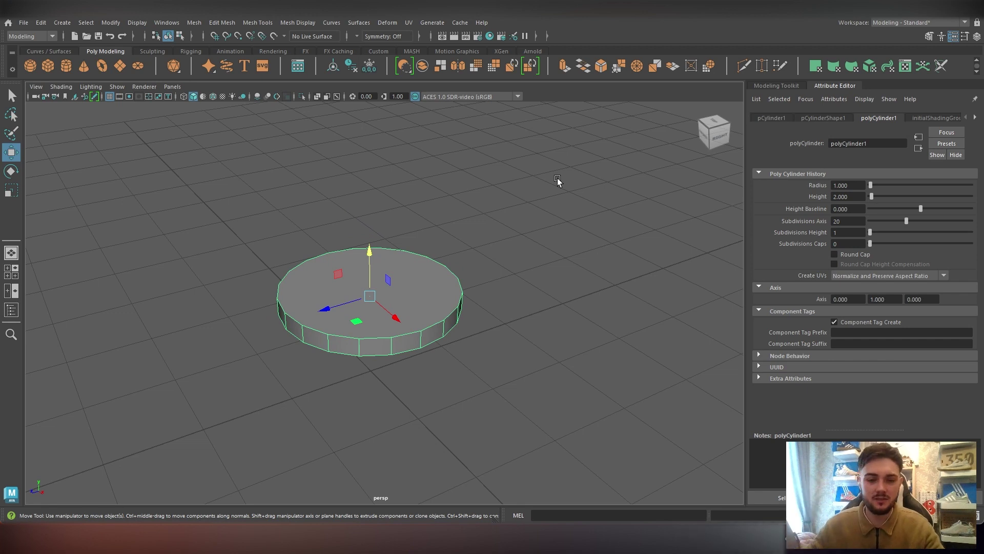
# Lower the disc's bottom face slightly and enlarge it horizontally so the sides flare outward
pyautogui.keyDown('alt'); pyautogui.moveTo(385, 218); pyautogui.dragTo(447, 219); pyautogui.keyUp('alt')
pyautogui.moveTo(402, 192); pyautogui.dragTo(402, 219, button='right')
pyautogui.click(402, 205)
pyautogui.keyDown('alt'); pyautogui.moveTo(477, 194); pyautogui.dragTo(467, 213); pyautogui.keyUp('alt')
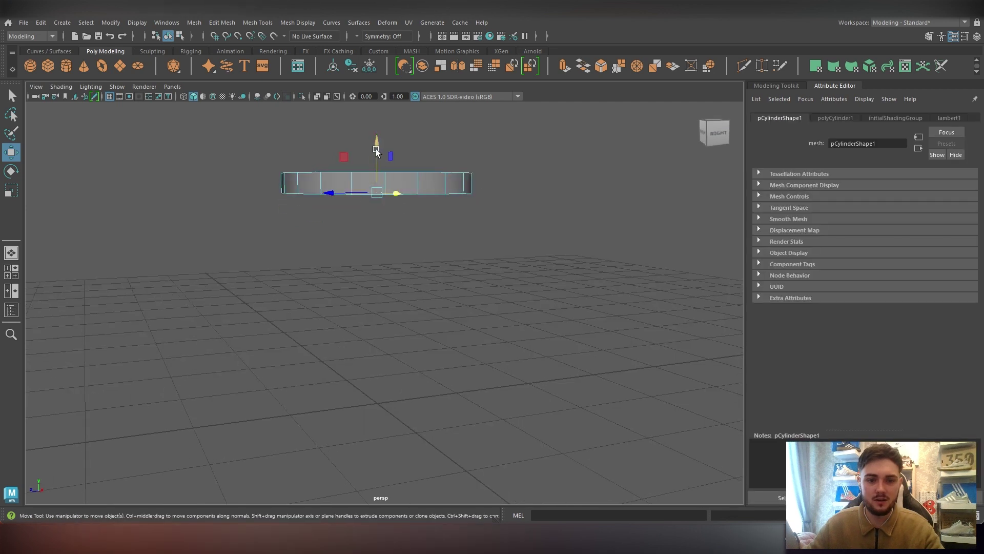
pyautogui.moveTo(378, 146); pyautogui.dragTo(379, 152)
pyautogui.press('r')
pyautogui.moveTo(382, 198); pyautogui.dragTo(403, 229)
pyautogui.moveTo(354, 194); pyautogui.dragTo(376, 194)
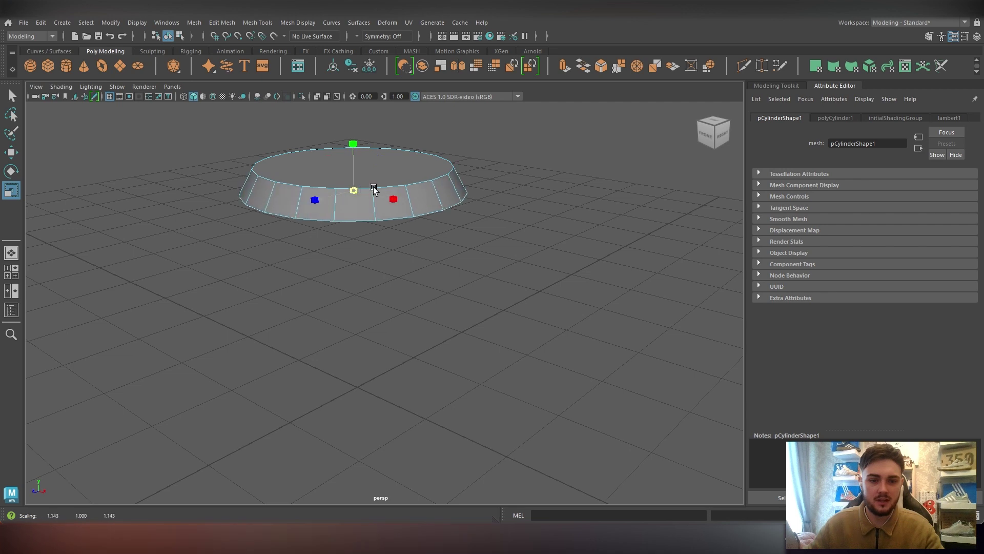
pyautogui.press('w')
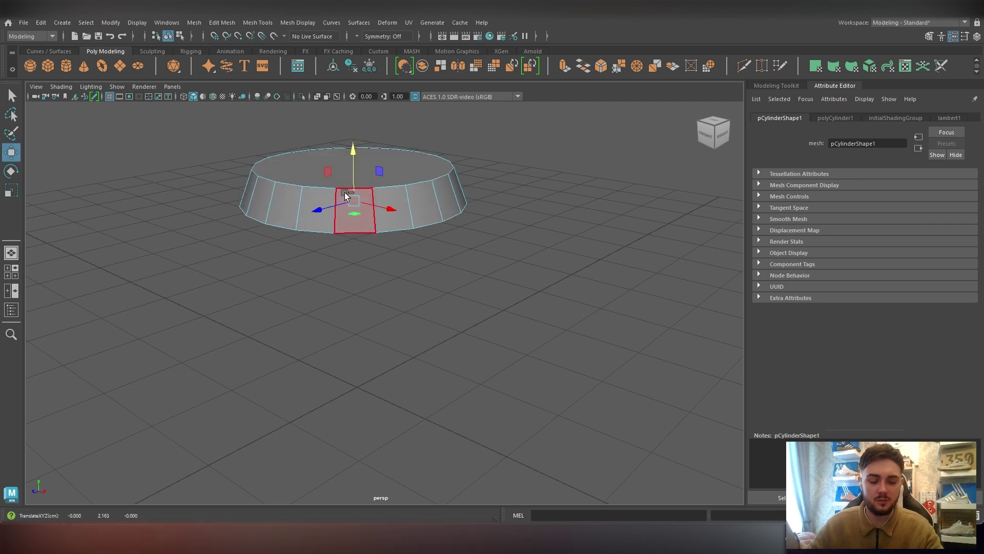
# Extrude the disc's bottom face slightly downward to form a thin straight band below the flared sides
pyautogui.click(759, 85)
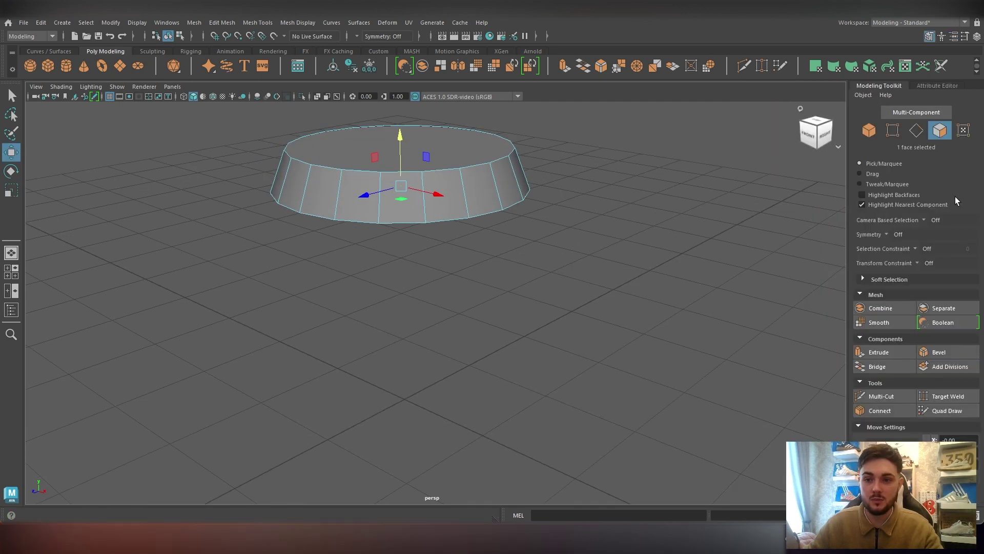
pyautogui.keyDown('alt'); pyautogui.moveTo(491, 308); pyautogui.dragTo(480, 231); pyautogui.keyUp('alt')
pyautogui.moveTo(420, 201); pyautogui.dragTo(424, 224, button='right')
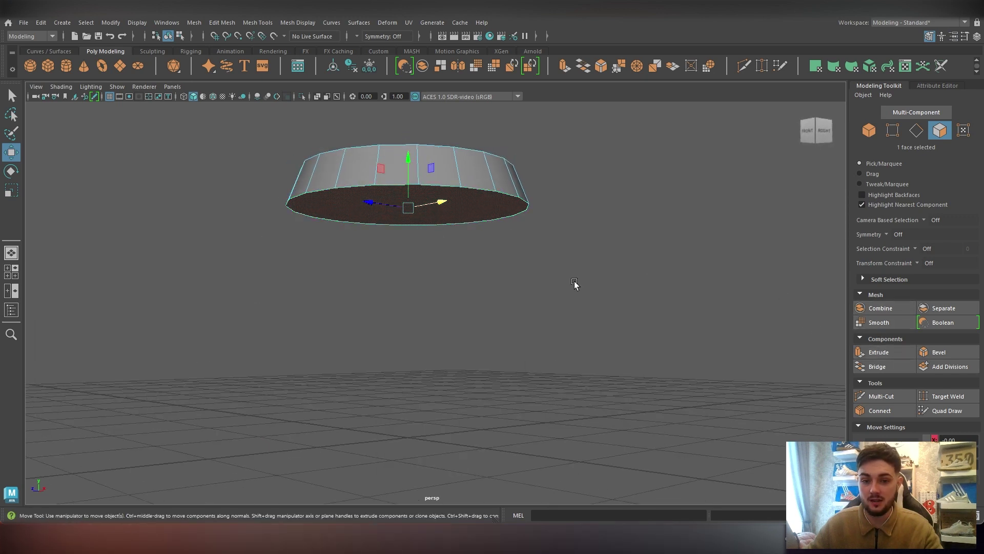
pyautogui.hotkey('ctrl', 'e')
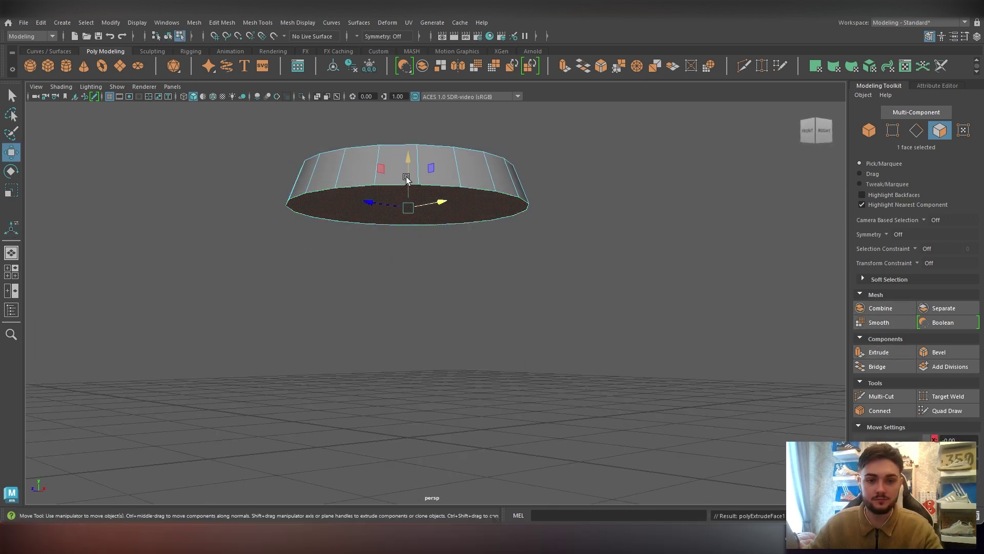
pyautogui.moveTo(408, 167); pyautogui.dragTo(409, 190)
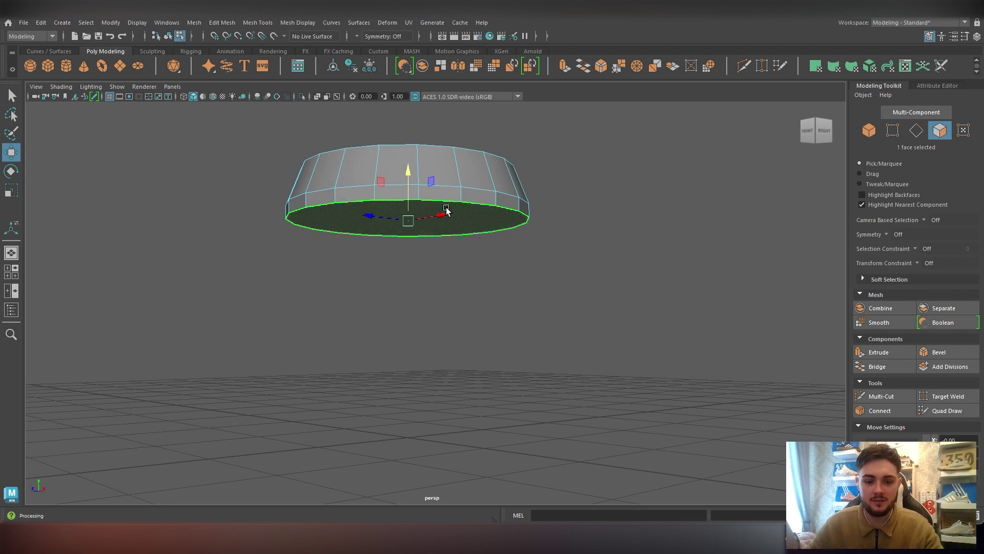
# Extrude the bottom face again, much further down, to form a tall straight wall section
pyautogui.hotkey('ctrl', 'e')
pyautogui.press('w')
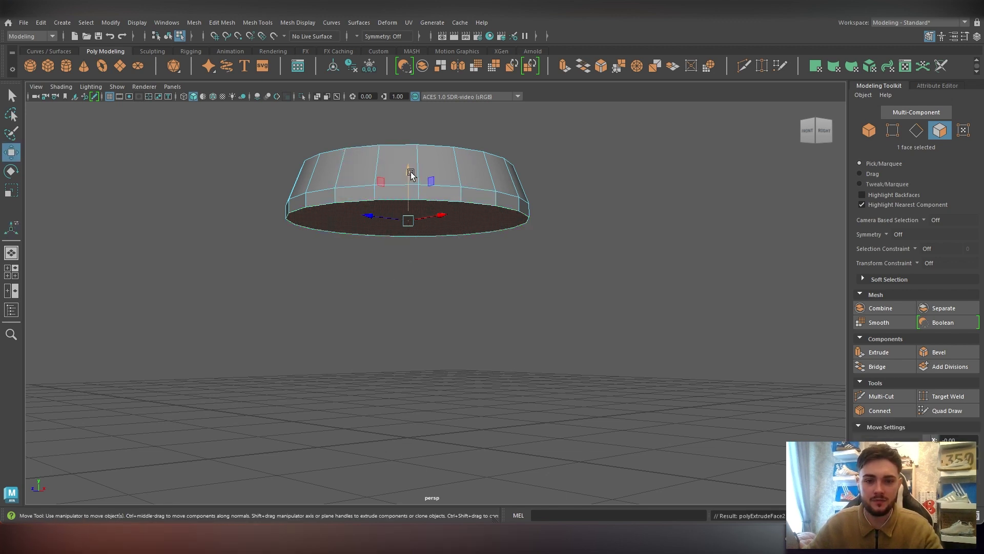
pyautogui.moveTo(411, 171); pyautogui.dragTo(407, 250)
pyautogui.keyDown('alt'); pyautogui.moveTo(655, 306); pyautogui.dragTo(589, 325); pyautogui.keyUp('alt')
# Extrude the bottom face once more by a short distance downward to form a second thin band
pyautogui.hotkey('ctrl', 'e')
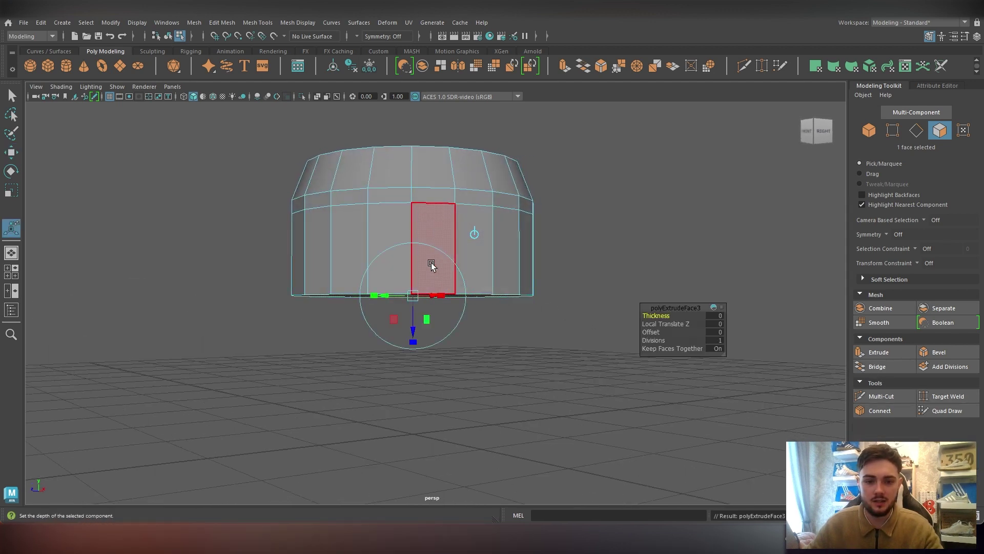
pyautogui.press('w')
pyautogui.moveTo(412, 256); pyautogui.dragTo(412, 271)
# Return to object mode and raise the whole object a little higher above the grid
pyautogui.moveTo(406, 276); pyautogui.dragTo(462, 226, button='right')
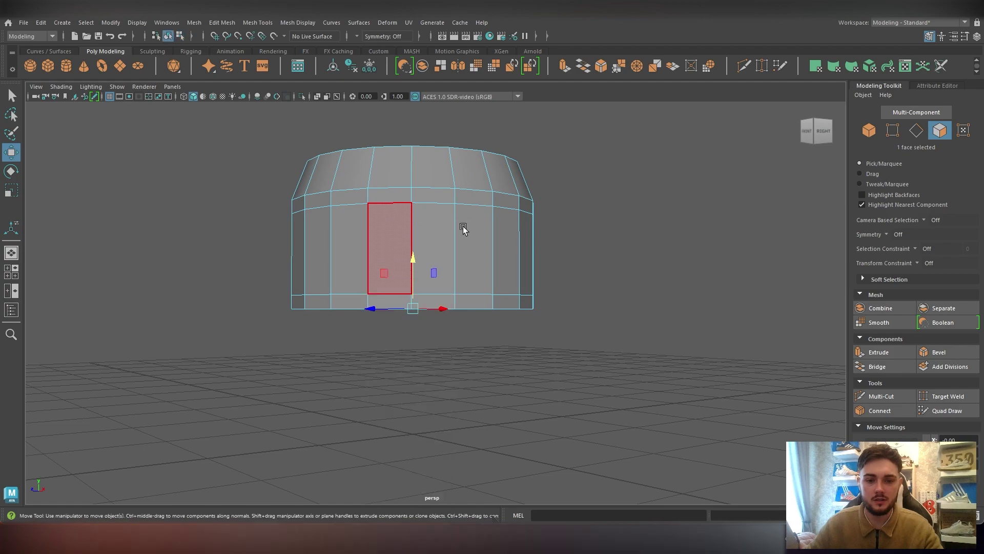
pyautogui.scroll(2, 483, 249)
pyautogui.scroll(-2, 415, 220)
pyautogui.keyDown('alt'); pyautogui.moveTo(463, 251); pyautogui.dragTo(472, 281, button='middle'); pyautogui.keyUp('alt')
pyautogui.keyDown('alt'); pyautogui.moveTo(473, 282); pyautogui.dragTo(478, 297); pyautogui.keyUp('alt')
pyautogui.moveTo(432, 213); pyautogui.dragTo(430, 187)
pyautogui.keyDown('alt'); pyautogui.moveTo(477, 174); pyautogui.dragTo(462, 257); pyautogui.keyUp('alt')
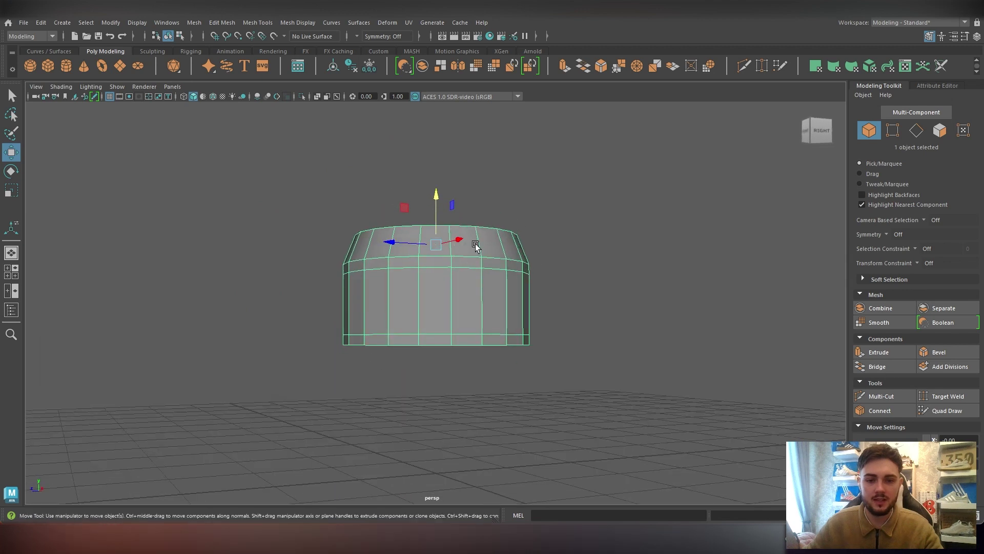
# Select the full loop of faces around the thin upper band
pyautogui.scroll(3, 471, 246)
pyautogui.moveTo(468, 248); pyautogui.dragTo(468, 267, button='right')
pyautogui.click(462, 259)
pyautogui.keyDown('shift'); pyautogui.doubleClick(429, 258); pyautogui.keyUp('shift')
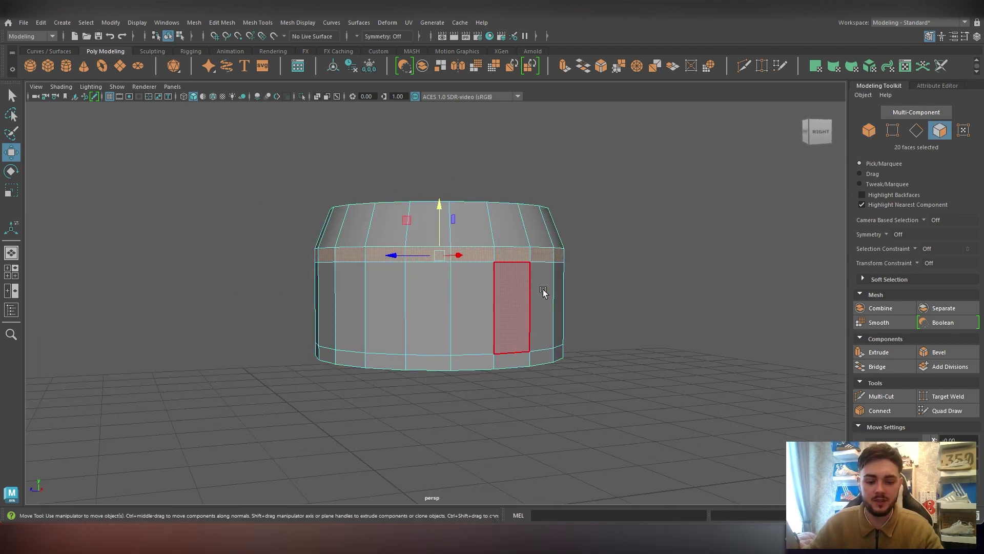
# Try to extrude only the upper band's faces outward
pyautogui.click(875, 356)
pyautogui.moveTo(551, 292)
pyautogui.keyDown('alt'); pyautogui.mouseDown()
pyautogui.moveTo(568, 335)
pyautogui.moveTo(549, 306)
pyautogui.mouseUp(); pyautogui.keyUp('alt')
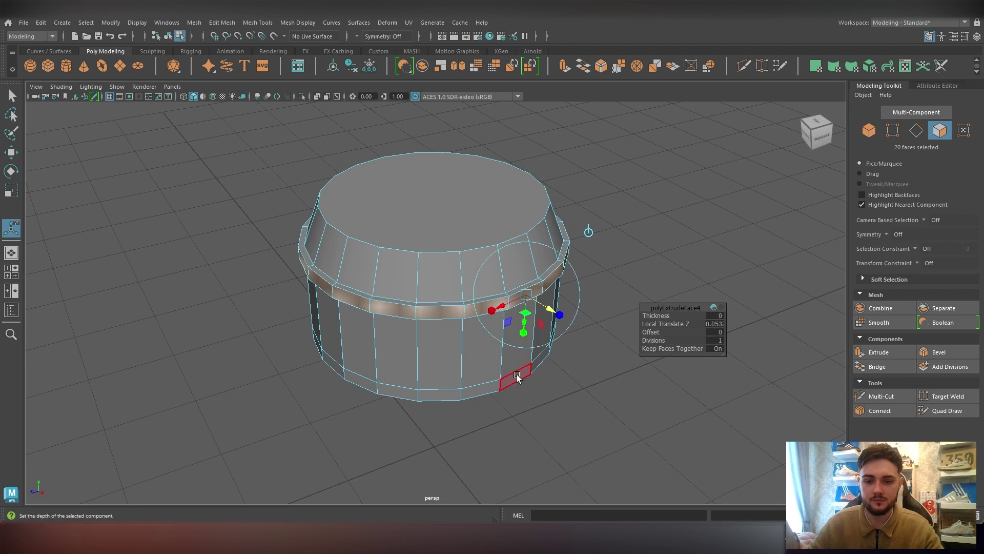
pyautogui.hotkey('ctrl', 'z')
pyautogui.hotkey('ctrl', 'z')
# Add the lower thin band's face loop to the selection, extrude both bands outward as raised hoops, and return to object mode
pyautogui.keyDown('shift'); pyautogui.click(516, 378); pyautogui.keyUp('shift')
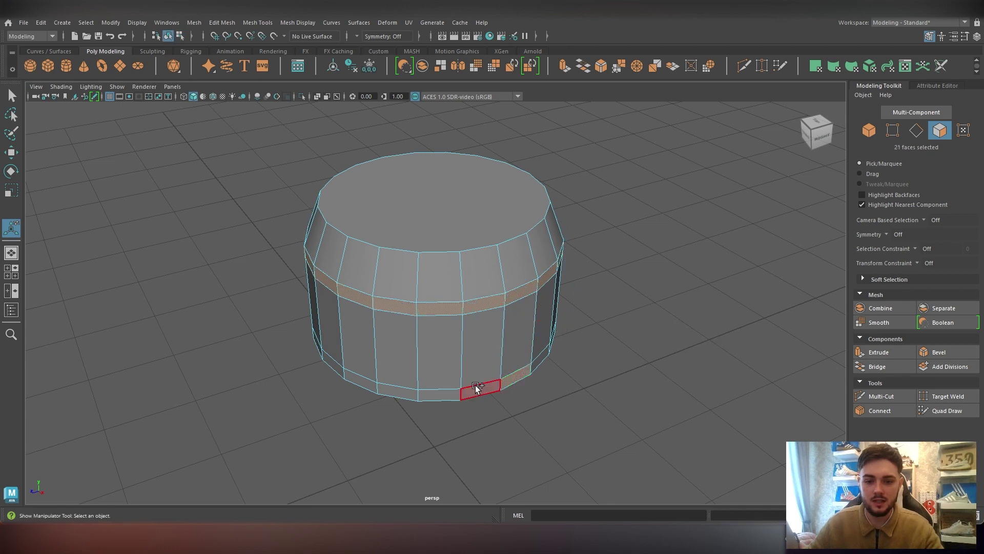
pyautogui.keyDown('shift'); pyautogui.doubleClick(476, 391); pyautogui.keyUp('shift')
pyautogui.keyDown('alt'); pyautogui.moveTo(495, 370); pyautogui.dragTo(553, 323); pyautogui.keyUp('alt')
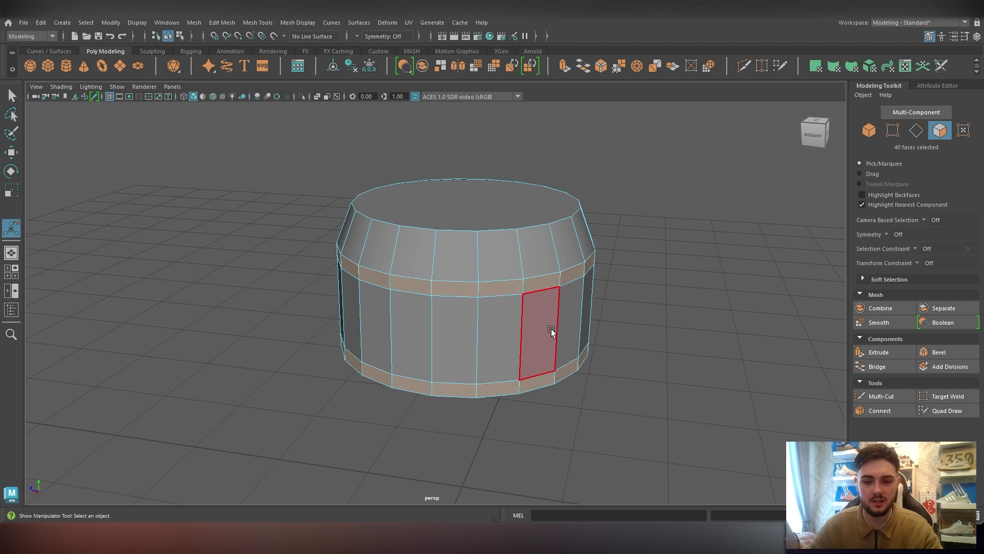
pyautogui.click(879, 352)
pyautogui.keyDown('alt'); pyautogui.moveTo(527, 313); pyautogui.dragTo(505, 339); pyautogui.keyUp('alt')
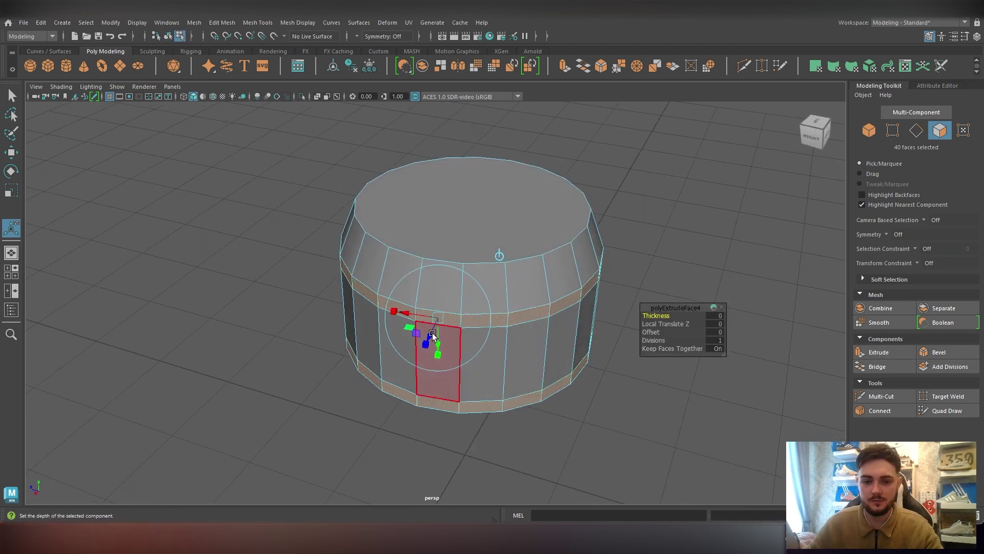
pyautogui.moveTo(429, 336); pyautogui.dragTo(422, 340)
pyautogui.moveTo(442, 327); pyautogui.dragTo(530, 204, button='right')
pyautogui.scroll(2, 522, 278)
pyautogui.click(523, 278)
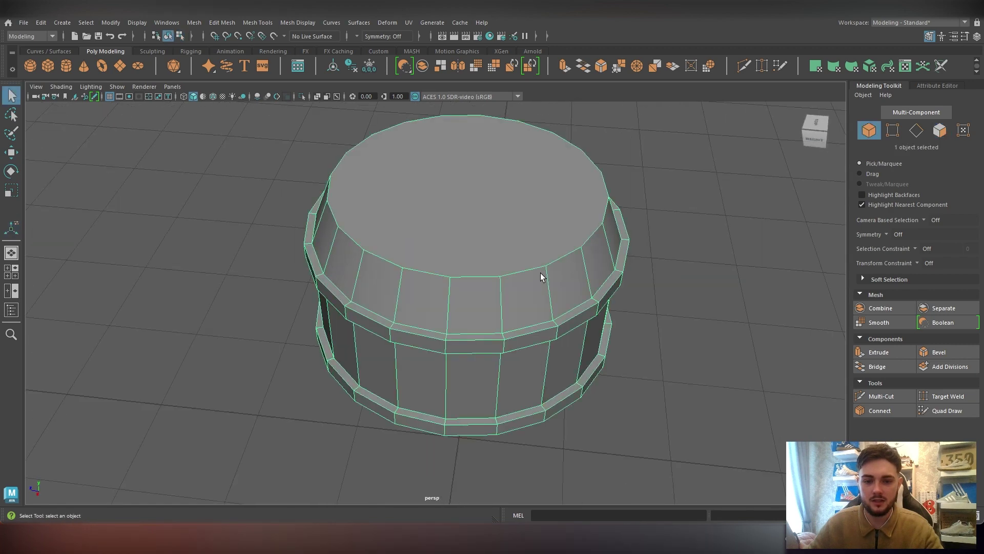
# Apply Mirror to the whole object with the axis position set to Object
pyautogui.moveTo(539, 275)
pyautogui.keyDown('alt'); pyautogui.mouseDown()
pyautogui.moveTo(530, 279)
pyautogui.moveTo(534, 272)
pyautogui.mouseUp(); pyautogui.keyUp('alt')
pyautogui.rightClick(535, 243)
pyautogui.moveTo(550, 246); pyautogui.dragTo(571, 224, button='right')
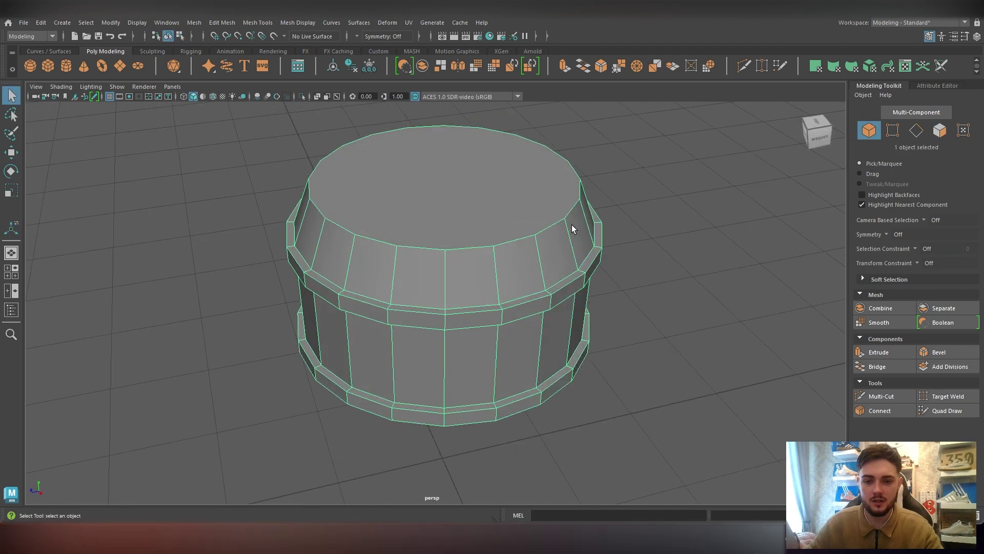
pyautogui.scroll(-3, 485, 278)
pyautogui.keyDown('alt'); pyautogui.moveTo(485, 278); pyautogui.dragTo(466, 269); pyautogui.keyUp('alt')
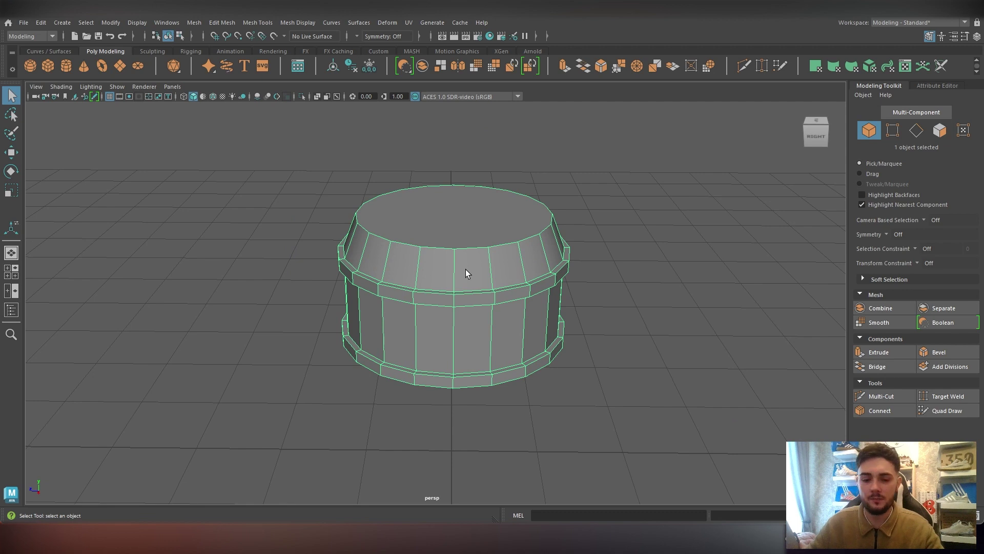
pyautogui.click(194, 22)
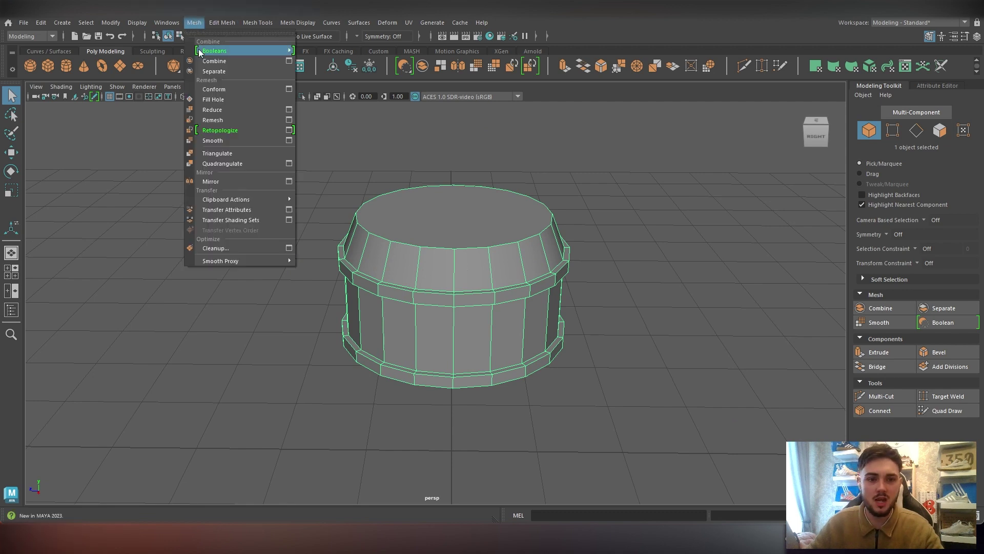
pyautogui.click(217, 183)
pyautogui.scroll(-3, 530, 319)
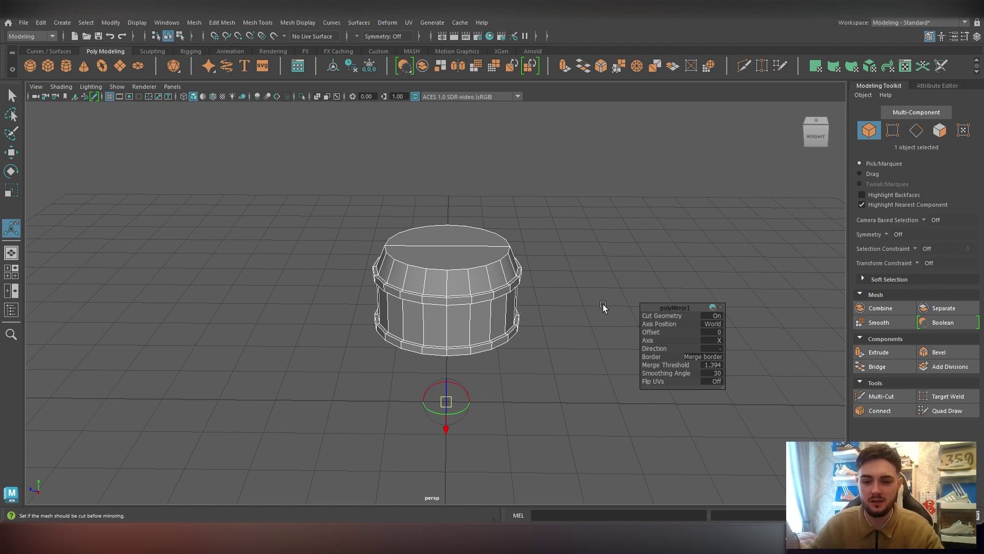
pyautogui.moveTo(720, 323); pyautogui.dragTo(615, 325)
# Mirror along the Y axis with an offset of -1.223, joining the halves at the lower hoop into a full barrel
pyautogui.keyDown('alt'); pyautogui.moveTo(471, 302); pyautogui.dragTo(469, 326); pyautogui.keyUp('alt')
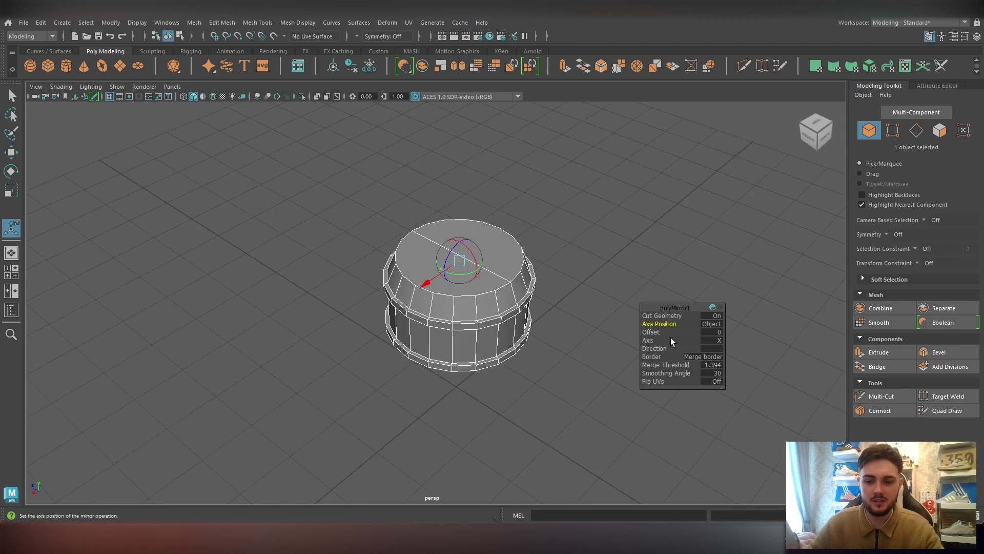
pyautogui.moveTo(650, 340); pyautogui.dragTo(662, 340)
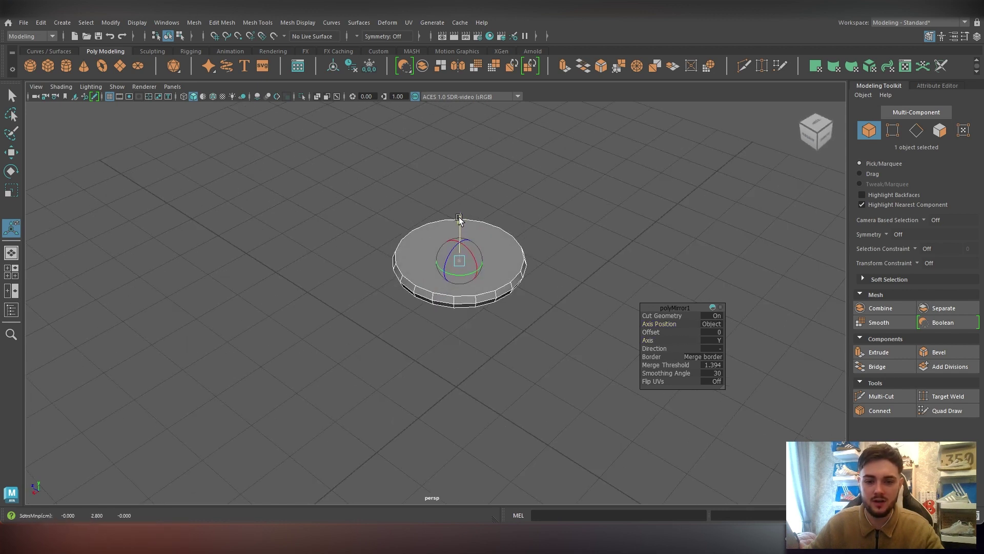
pyautogui.moveTo(460, 220); pyautogui.dragTo(448, 282)
pyautogui.keyDown('alt'); pyautogui.moveTo(455, 330); pyautogui.dragTo(521, 287); pyautogui.keyUp('alt')
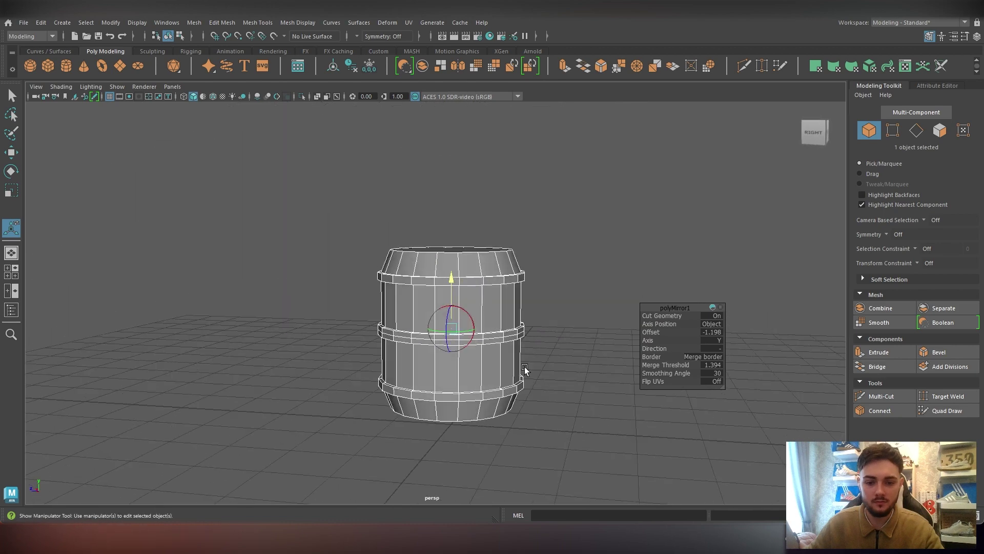
pyautogui.keyDown('alt'); pyautogui.moveTo(525, 368); pyautogui.dragTo(499, 305, button='middle'); pyautogui.keyUp('alt')
pyautogui.moveTo(429, 218); pyautogui.dragTo(429, 222)
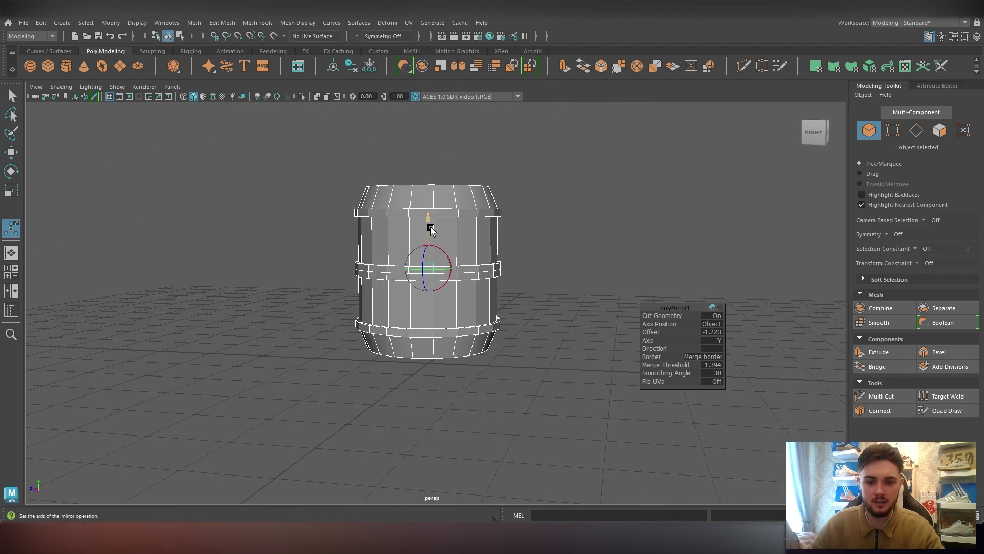
# Delete the construction history of all objects in the scene
pyautogui.scroll(5, 435, 262)
pyautogui.scroll(-4, 435, 261)
pyautogui.keyDown('alt'); pyautogui.moveTo(510, 299); pyautogui.dragTo(429, 306); pyautogui.keyUp('alt')
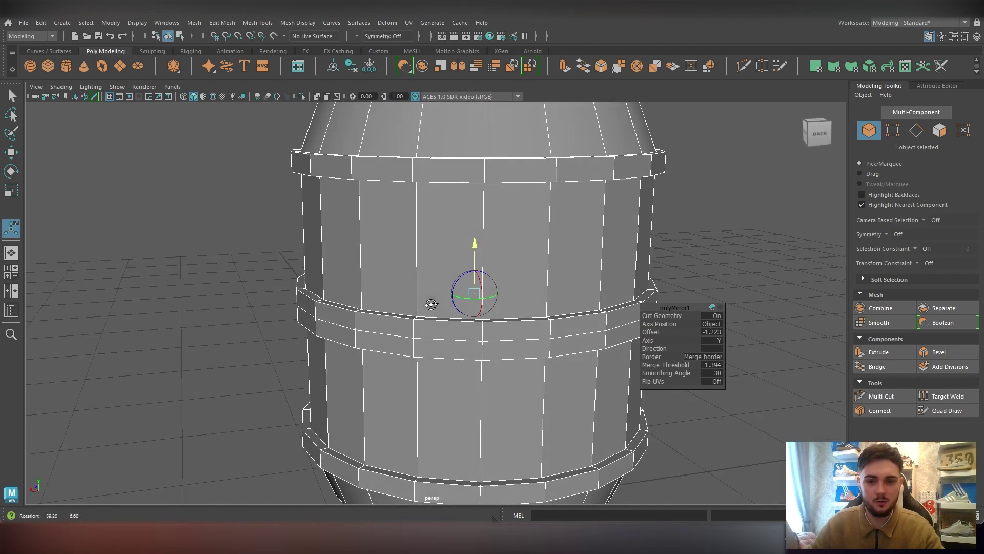
pyautogui.click(41, 23)
pyautogui.moveTo(97, 156)
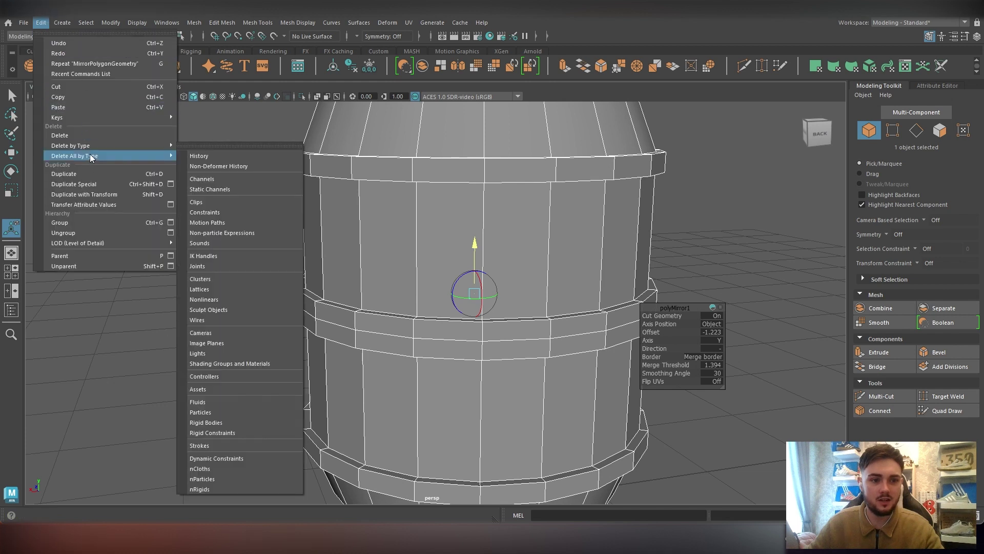
pyautogui.click(253, 156)
# Try to delete only the edges of the loop around the middle of the central hoop, and inspect the hoop's vertices
pyautogui.moveTo(411, 244); pyautogui.dragTo(411, 214, button='right')
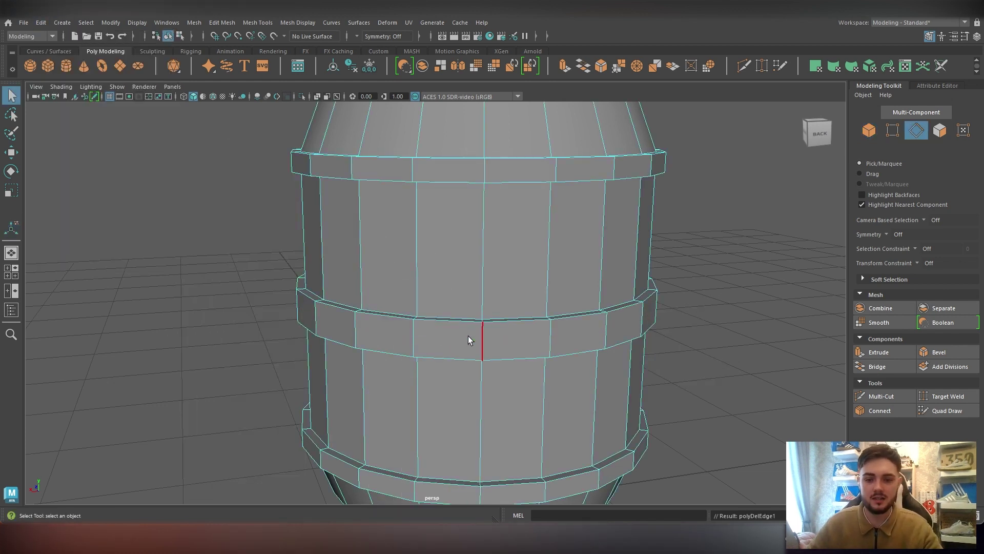
pyautogui.scroll(-3, 468, 337)
pyautogui.keyDown('alt'); pyautogui.moveTo(469, 337); pyautogui.dragTo(528, 360); pyautogui.keyUp('alt')
pyautogui.doubleClick(461, 341)
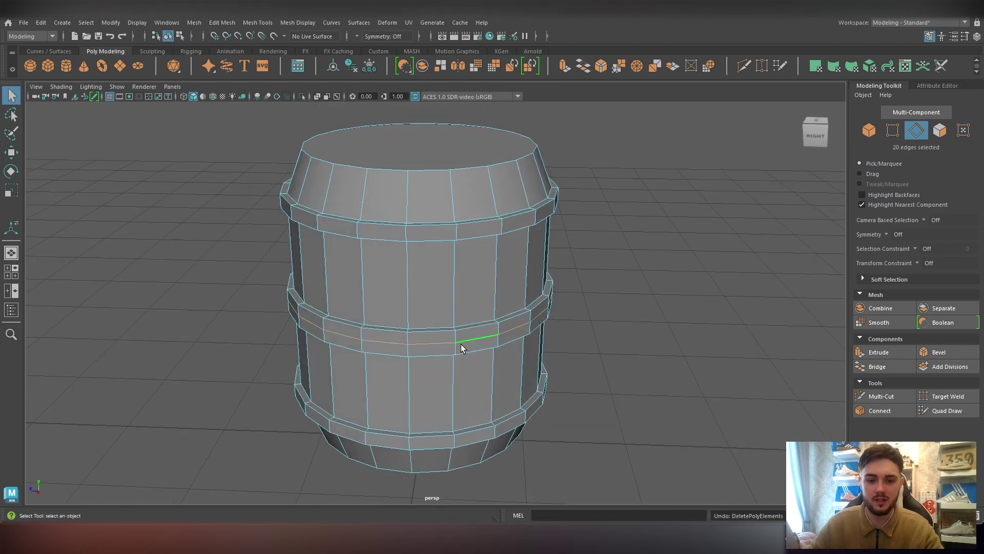
pyautogui.moveTo(468, 338); pyautogui.dragTo(415, 241, button='right')
pyautogui.scroll(5, 456, 349)
pyautogui.keyDown('alt'); pyautogui.moveTo(448, 336); pyautogui.dragTo(289, 276); pyautogui.keyUp('alt')
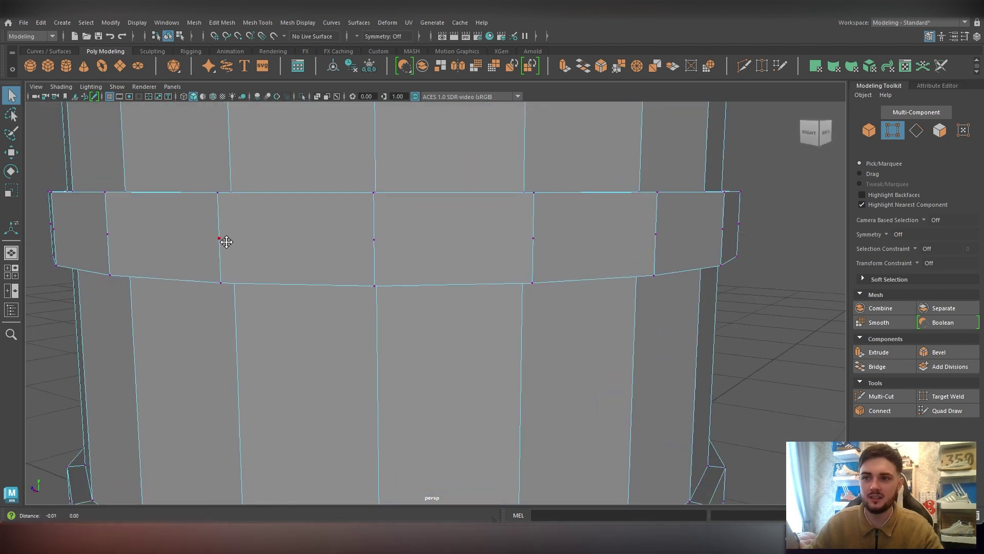
pyautogui.keyDown('alt'); pyautogui.moveTo(219, 237); pyautogui.dragTo(307, 258); pyautogui.keyUp('alt')
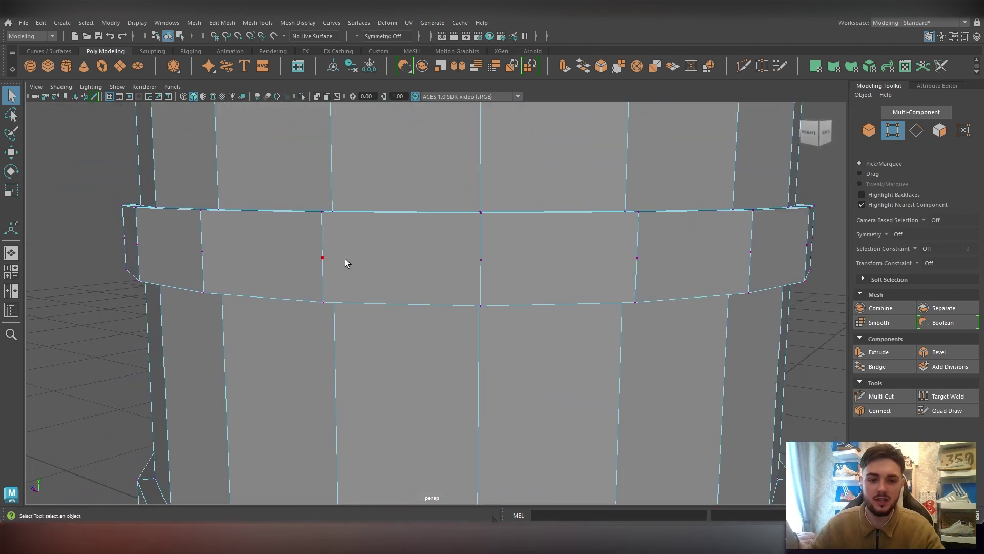
pyautogui.keyDown('alt'); pyautogui.moveTo(453, 236); pyautogui.dragTo(362, 263); pyautogui.keyUp('alt')
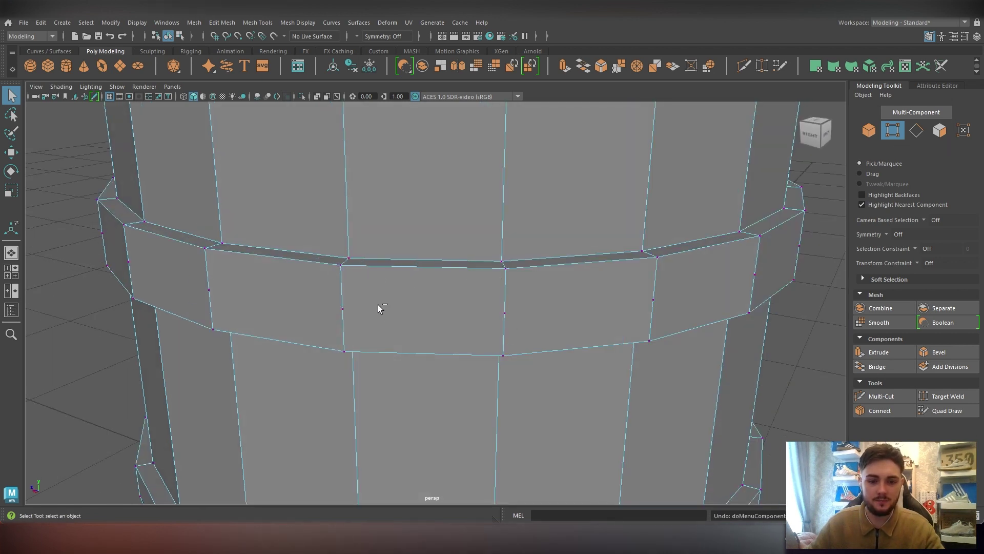
pyautogui.hotkey('ctrl', 'z')
# Remove the edge loop around the middle of the central hoop together with its vertices, and check the hoop in vertex mode
pyautogui.moveTo(379, 242); pyautogui.dragTo(370, 202, button='right')
pyautogui.click(429, 311)
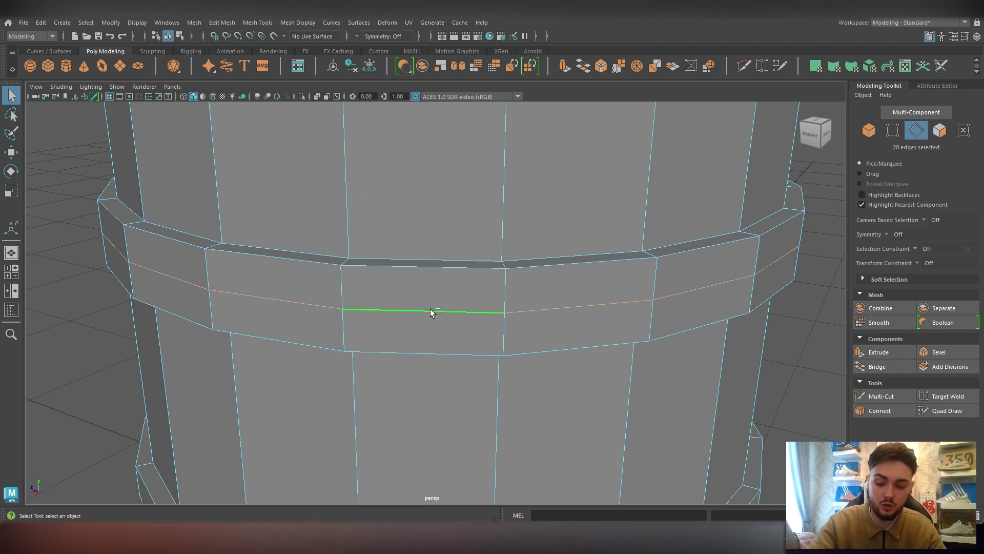
pyautogui.press('Delete')
pyautogui.moveTo(430, 251); pyautogui.dragTo(341, 229, button='right')
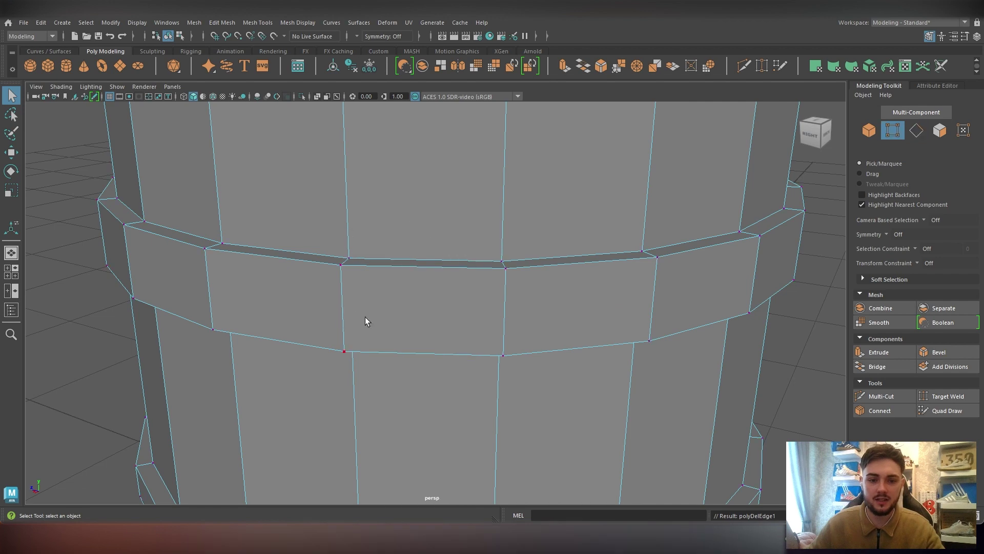
pyautogui.keyDown('alt'); pyautogui.moveTo(398, 292); pyautogui.dragTo(473, 293); pyautogui.keyUp('alt')
pyautogui.scroll(-5, 477, 290)
pyautogui.keyDown('alt'); pyautogui.moveTo(477, 273); pyautogui.dragTo(475, 372, button='middle'); pyautogui.keyUp('alt')
pyautogui.keyDown('alt'); pyautogui.moveTo(469, 292); pyautogui.dragTo(469, 319); pyautogui.keyUp('alt')
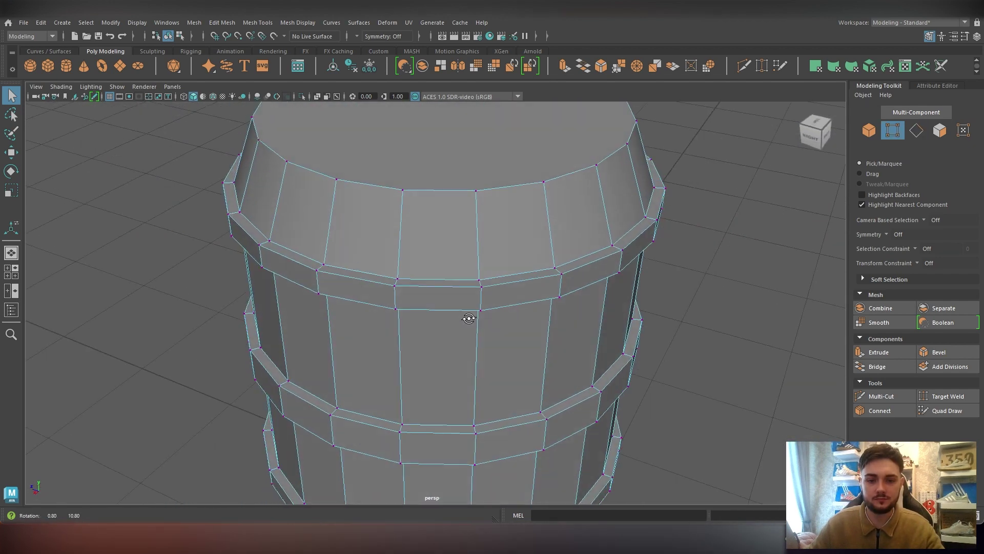
# Working from the top view, use Multi-Cut to divide the barrel's top cap into quarters with two perpendicular cuts through its center
pyautogui.moveTo(455, 242); pyautogui.dragTo(506, 228, button='right')
pyautogui.press('f')
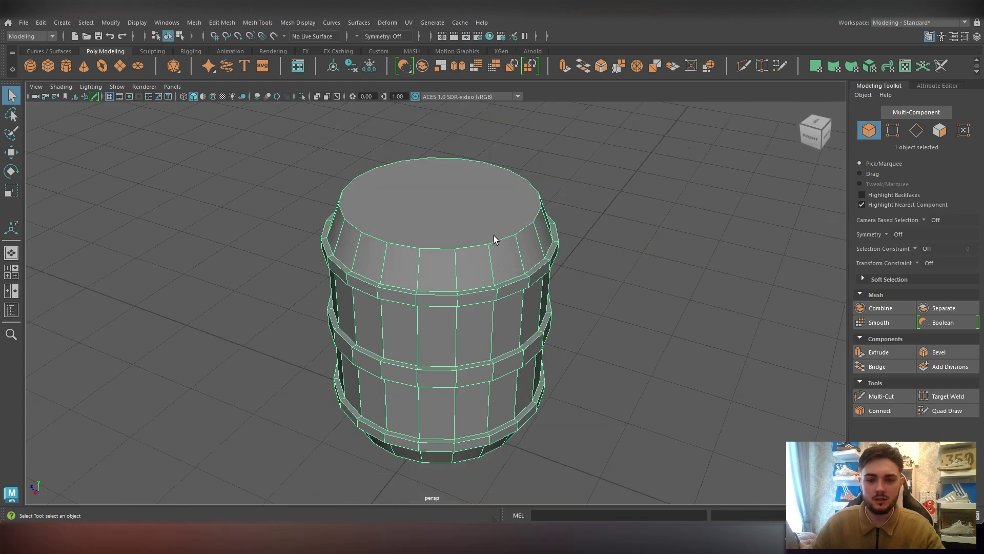
pyautogui.keyDown('alt'); pyautogui.moveTo(493, 235); pyautogui.dragTo(411, 312); pyautogui.keyUp('alt')
pyautogui.press('space')
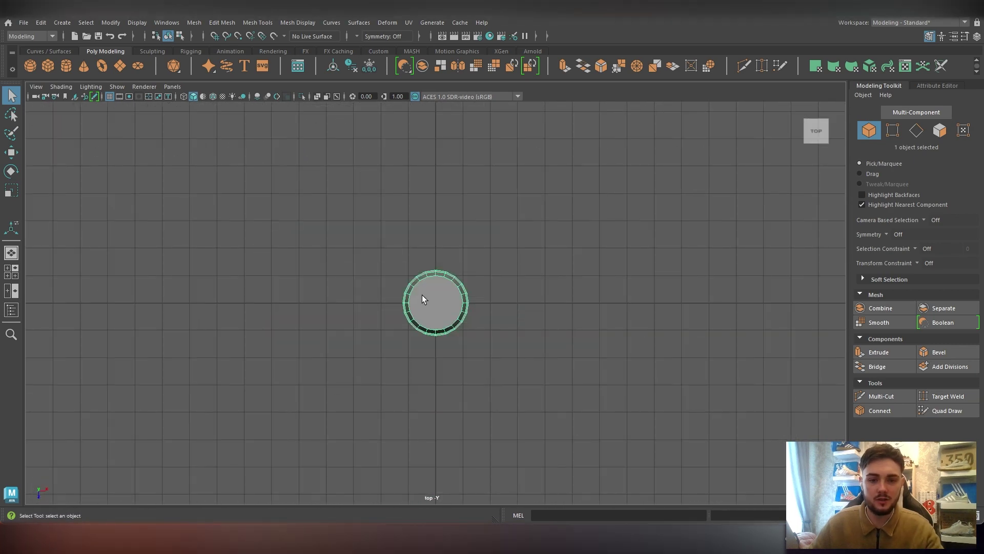
pyautogui.scroll(10, 425, 295)
pyautogui.hotkey('ctrl', 'shift', 'x')
pyautogui.press('Escape')
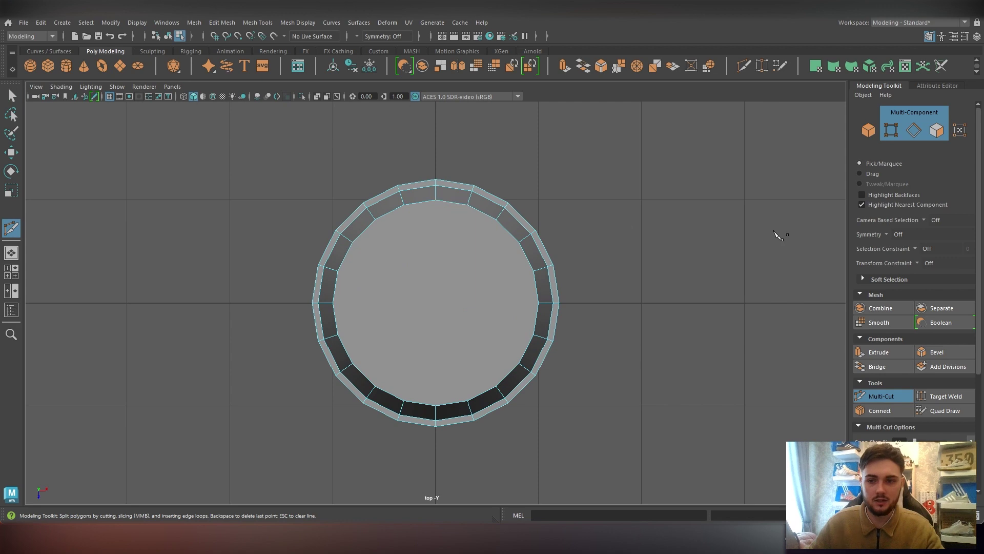
pyautogui.click(437, 200)
pyautogui.click(436, 407)
pyautogui.rightClick(437, 407)
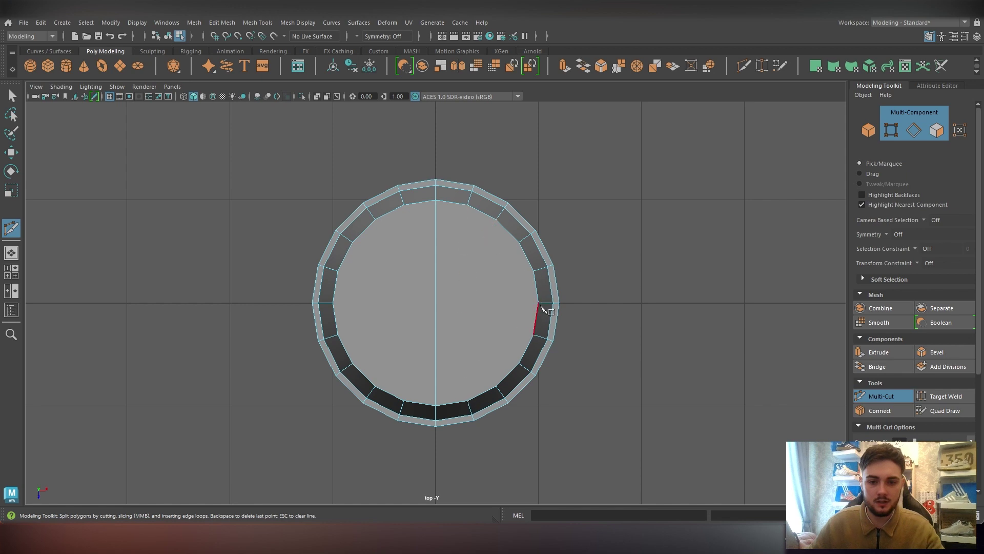
pyautogui.click(485, 306)
pyautogui.click(333, 303)
pyautogui.rightClick(356, 302)
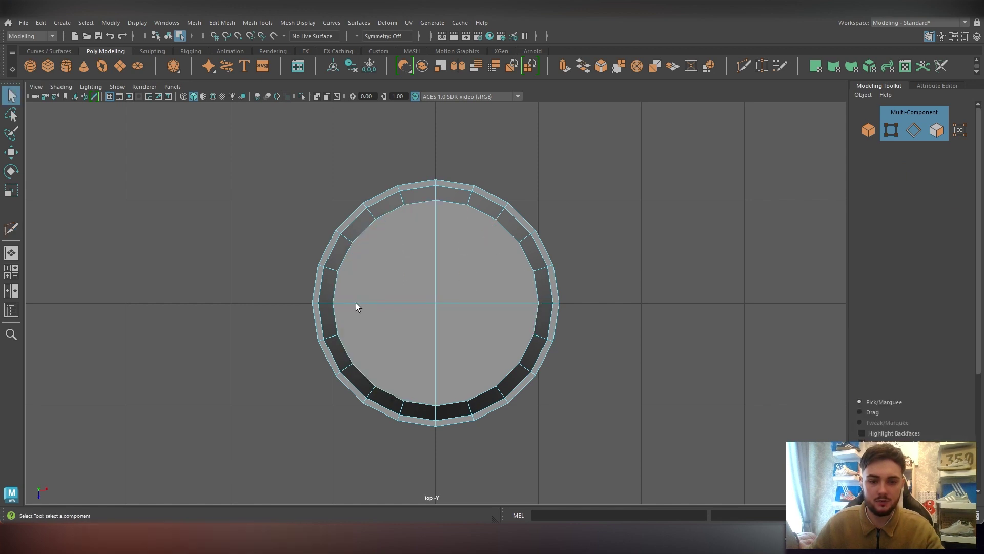
# Cut four spokes between the center and the rim vertices in the upper-right quarter of the top cap
pyautogui.click(339, 271)
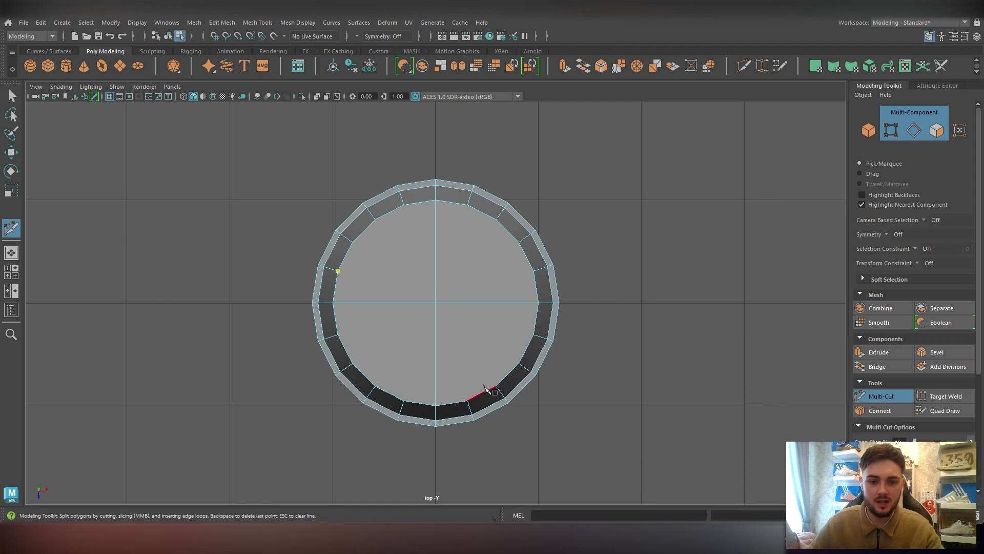
pyautogui.press('q')
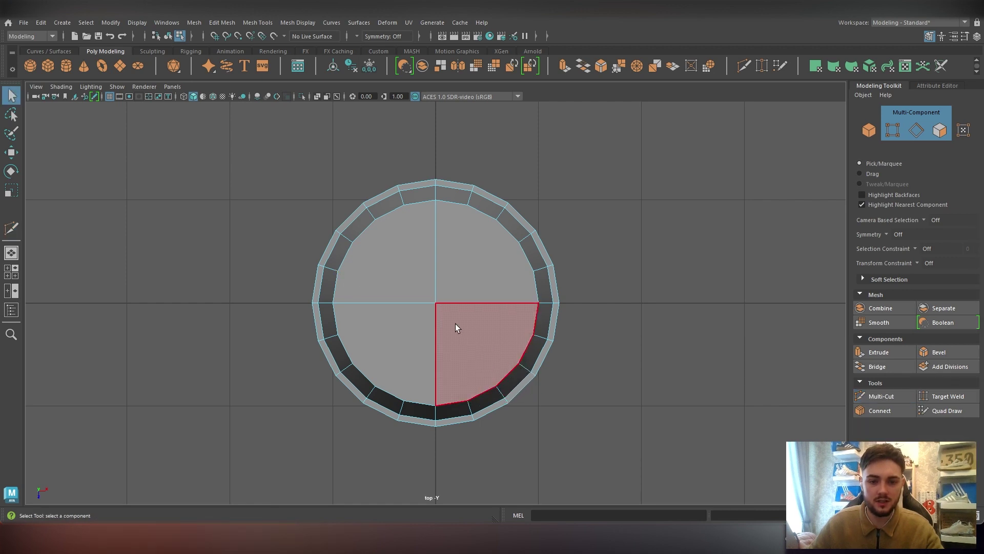
pyautogui.press('g')
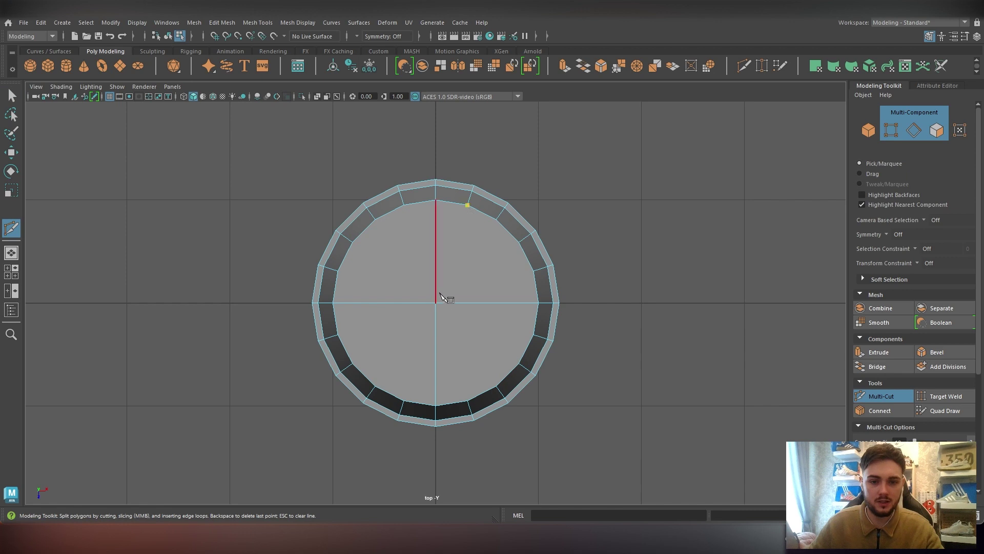
pyautogui.click(450, 292)
pyautogui.click(495, 220)
pyautogui.press('q')
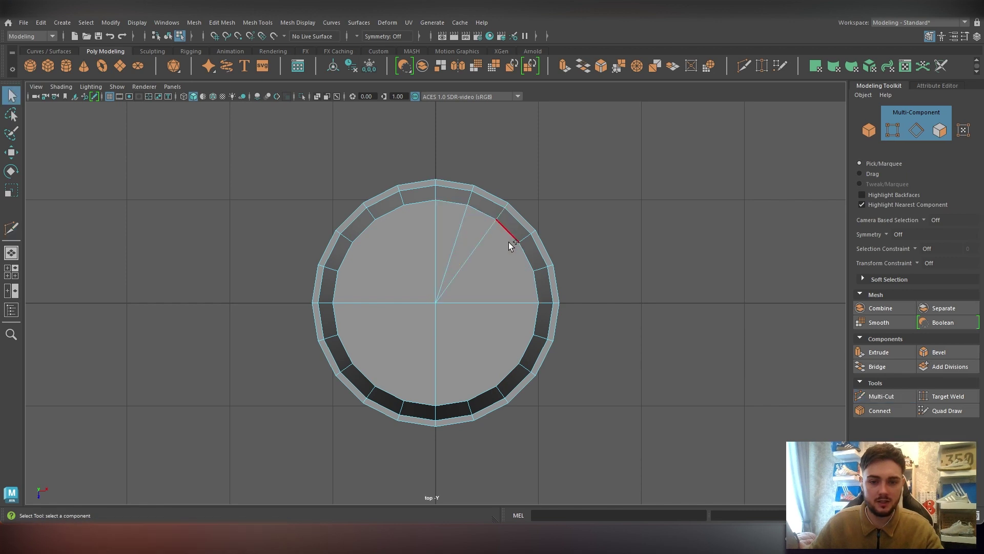
pyautogui.press('g')
pyautogui.click(519, 243)
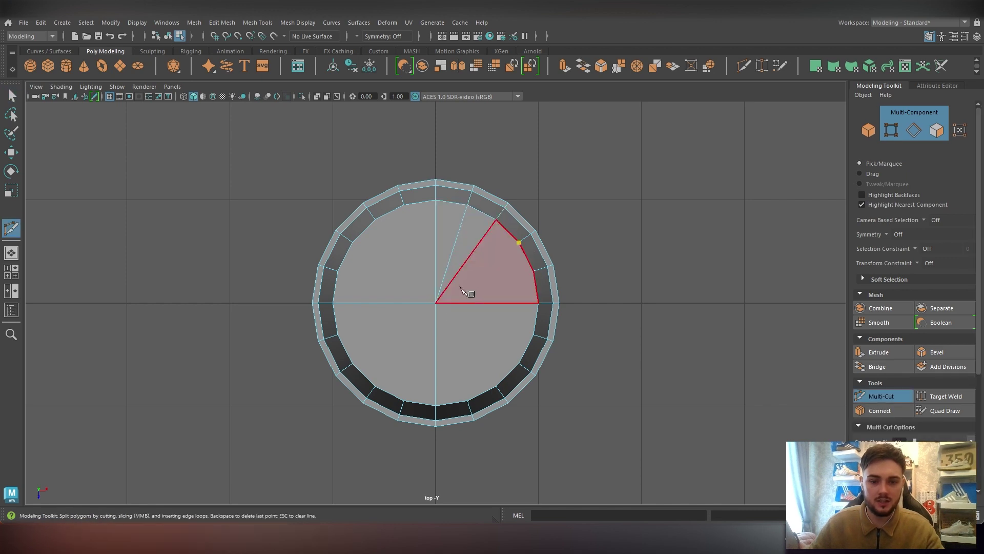
pyautogui.click(533, 271)
pyautogui.press('q')
# Cut four spokes between the center and the rim vertices in the lower-right quarter of the top cap
pyautogui.press('g')
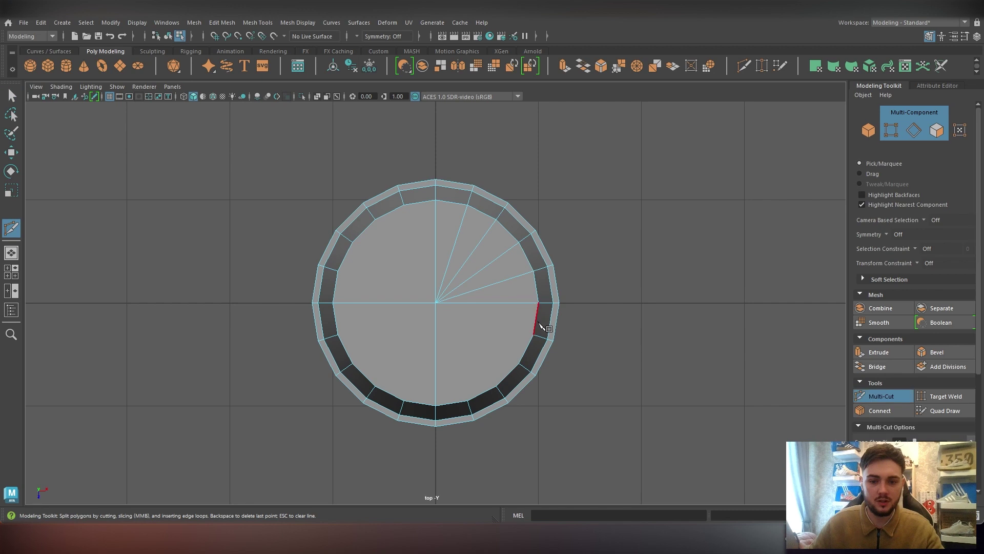
pyautogui.click(481, 318)
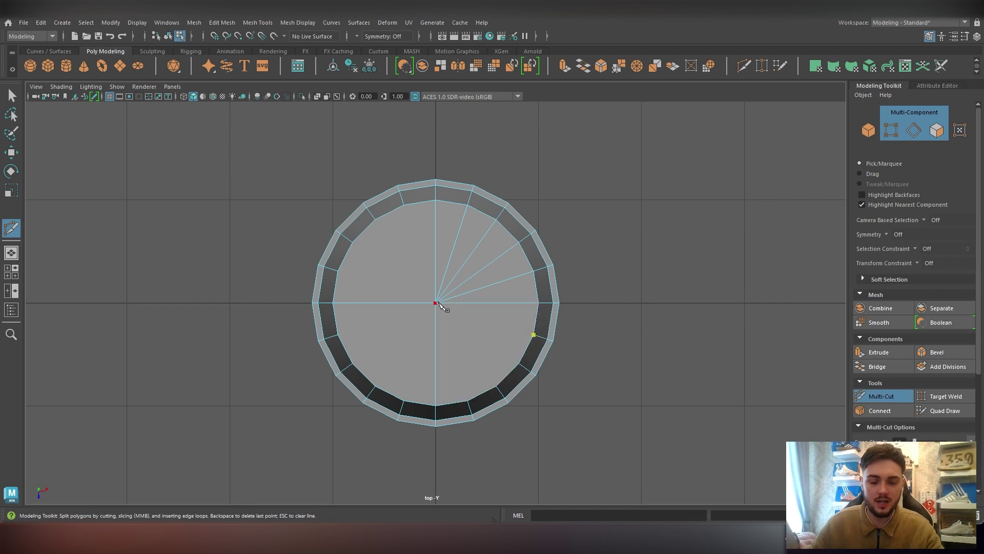
pyautogui.click(519, 364)
pyautogui.rightClick(502, 392)
pyautogui.click(496, 385)
pyautogui.click(435, 303)
pyautogui.press('q')
# Cut four spokes between the center and the rim vertices in the lower-left quarter of the top cap
pyautogui.press('g')
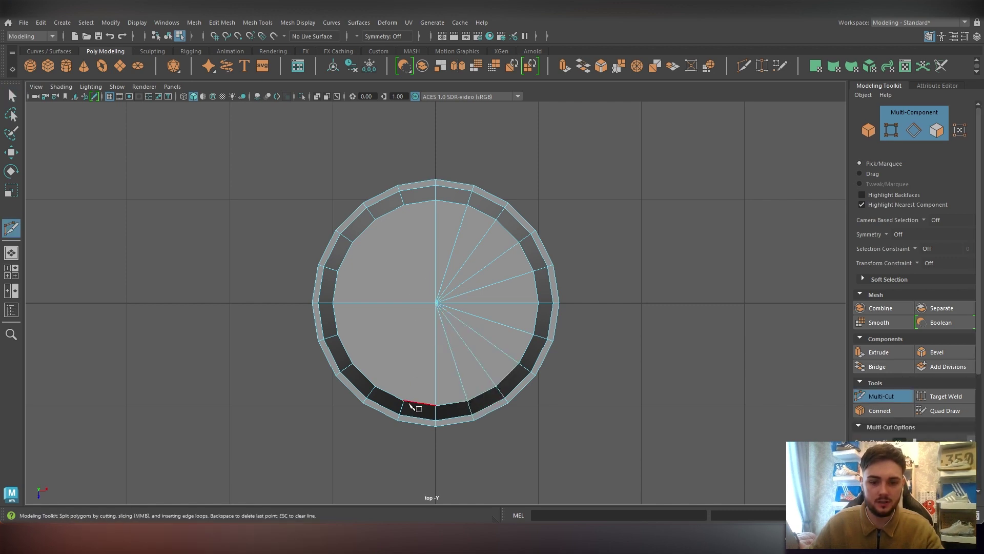
pyautogui.click(379, 386)
pyautogui.press('q')
pyautogui.hotkey('ctrl', 'shift', 'x')
pyautogui.click(352, 364)
pyautogui.click(436, 303)
pyautogui.click(338, 335)
pyautogui.press('q')
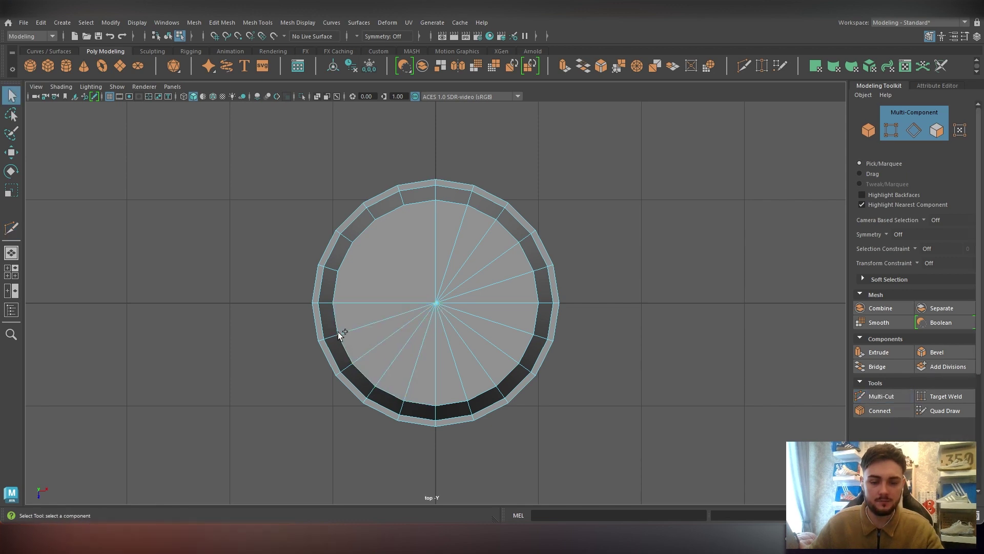
# Cut the last four spokes in the upper-left quarter of the top cap, completing its triangle fan
pyautogui.hotkey('ctrl', 'shift', 'x')
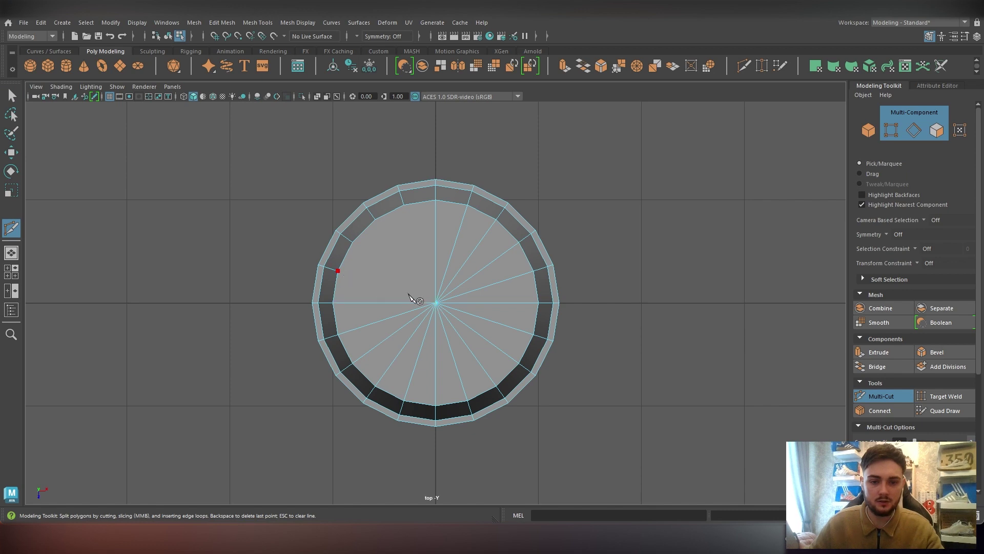
pyautogui.click(353, 242)
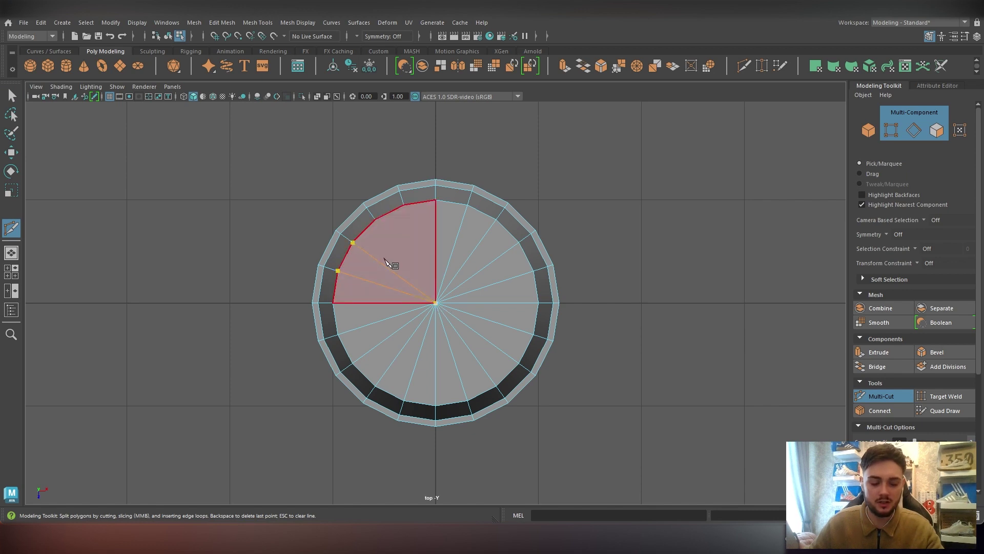
pyautogui.press('q')
pyautogui.hotkey('ctrl', 'shift', 'x')
pyautogui.click(376, 219)
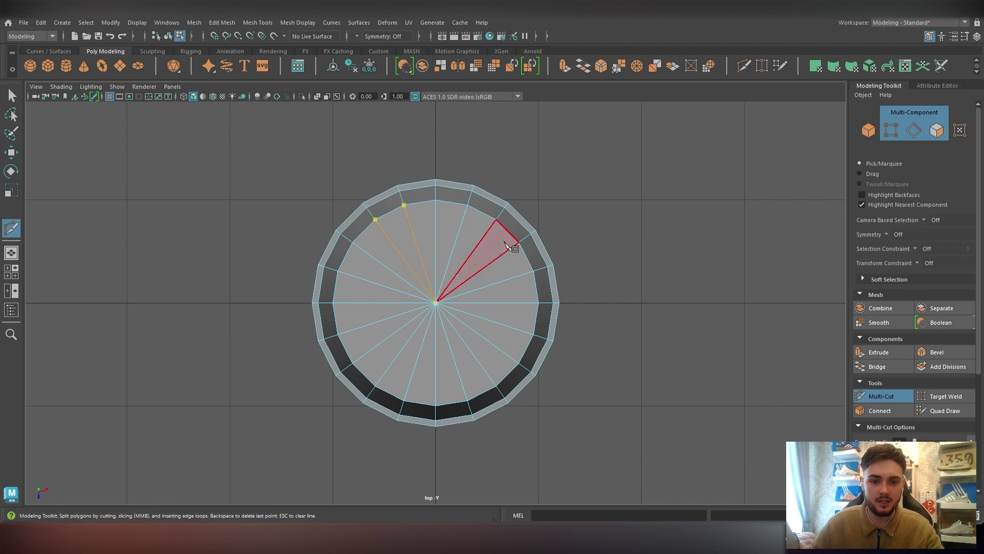
pyautogui.press('q')
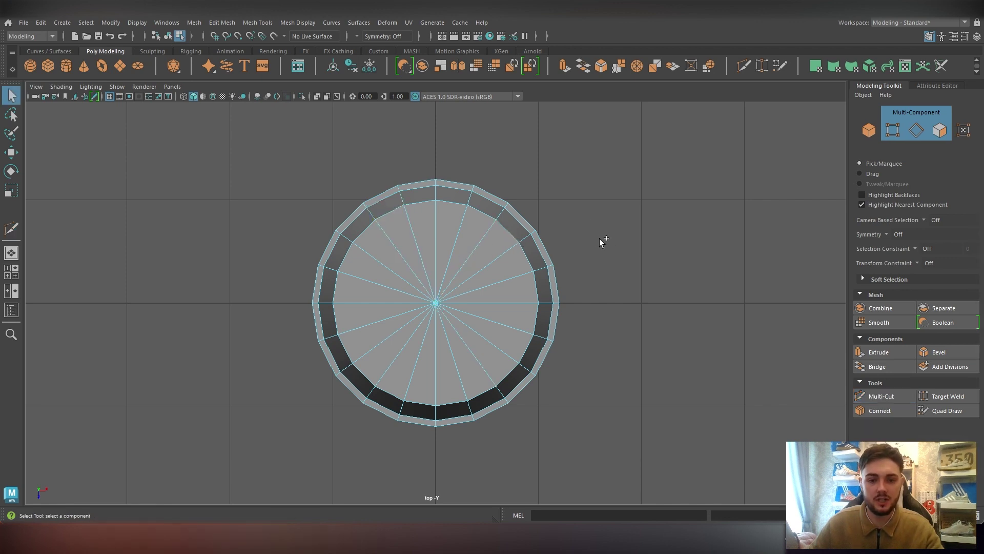
# Return to the perspective view and switch the barrel to vertex mode
pyautogui.press('space')
pyautogui.click(581, 288)
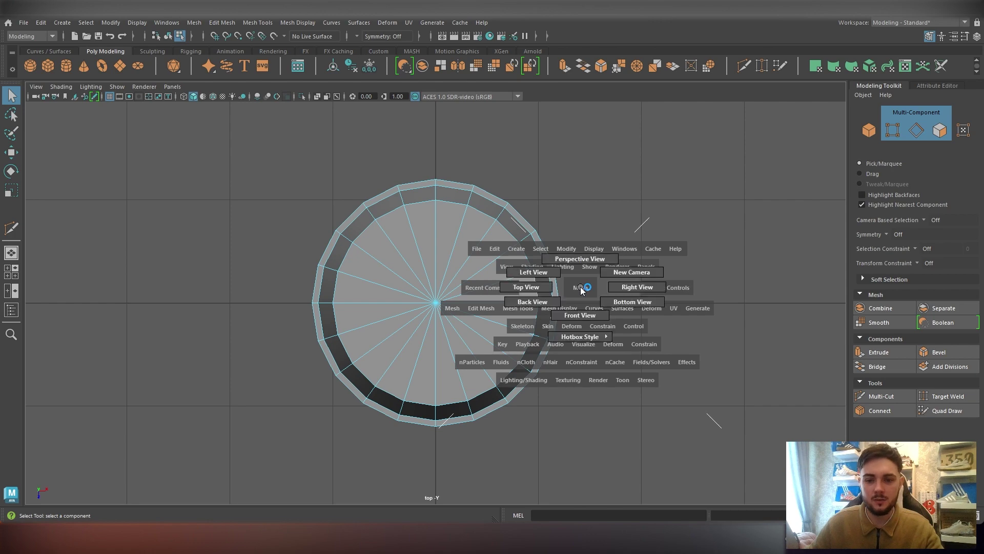
pyautogui.press('space')
pyautogui.moveTo(565, 288); pyautogui.dragTo(565, 260)
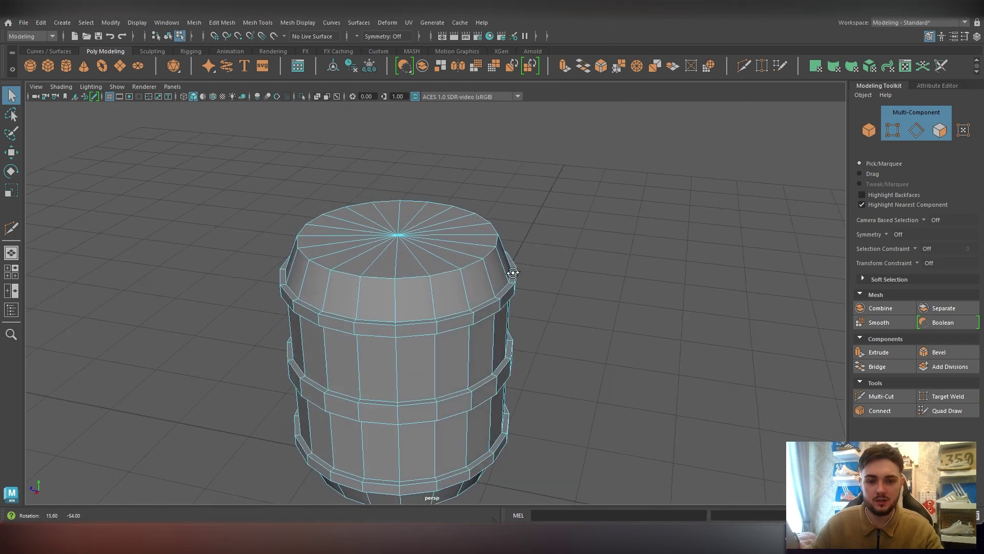
pyautogui.moveTo(451, 289); pyautogui.dragTo(407, 271, button='right')
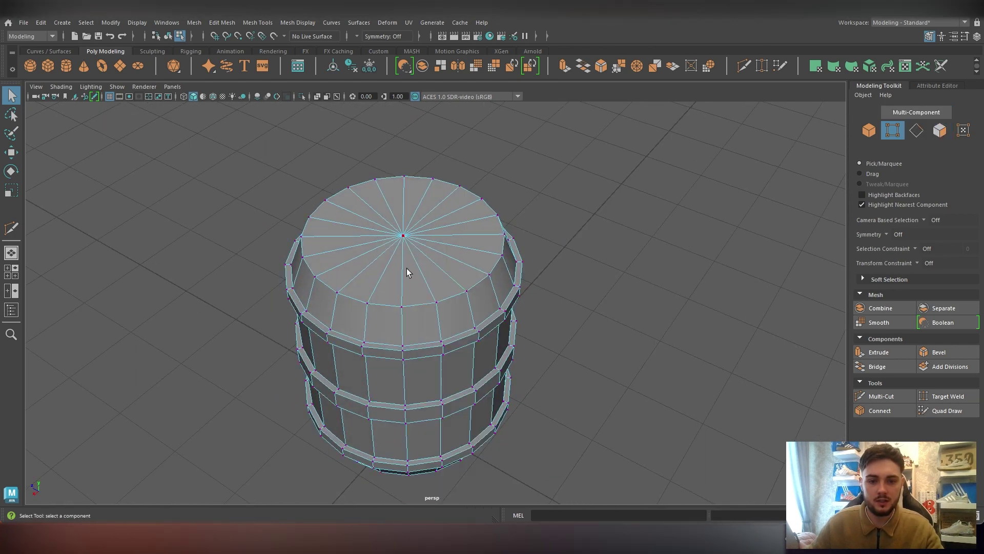
# Use Multi-Cut to divide the barrel's bottom cap into quarters with two perpendicular cuts between opposite rim vertices
pyautogui.keyDown('alt'); pyautogui.moveTo(410, 305); pyautogui.dragTo(428, 232); pyautogui.keyUp('alt')
pyautogui.keyDown('alt'); pyautogui.moveTo(410, 349); pyautogui.dragTo(384, 256); pyautogui.keyUp('alt')
pyautogui.keyDown('alt'); pyautogui.moveTo(383, 276); pyautogui.dragTo(428, 273, button='middle'); pyautogui.keyUp('alt')
pyautogui.hotkey('ctrl', 'shift', 'x')
pyautogui.click(431, 183)
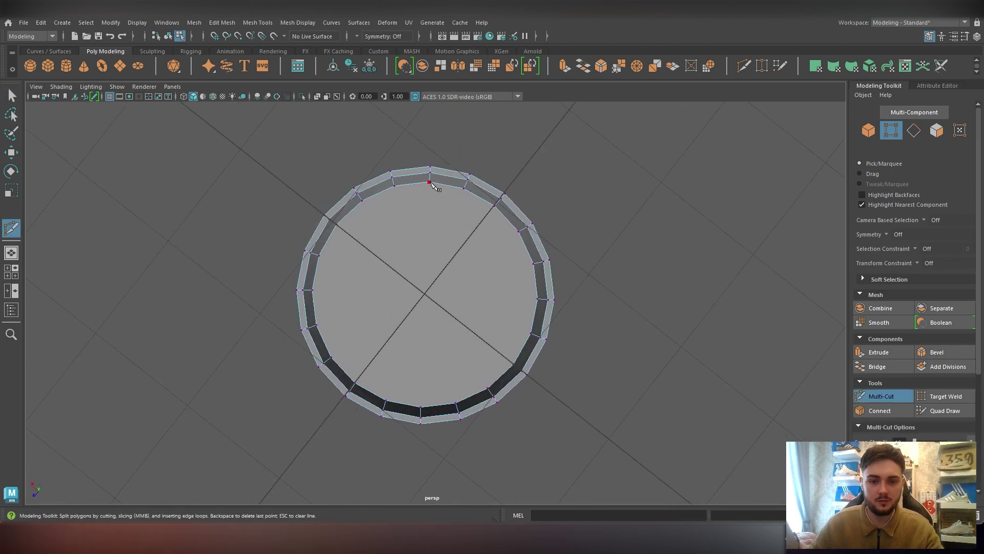
pyautogui.click(421, 408)
pyautogui.press('q')
pyautogui.hotkey('ctrl', 'shift', 'x')
pyautogui.click(313, 290)
pyautogui.rightClick(316, 284)
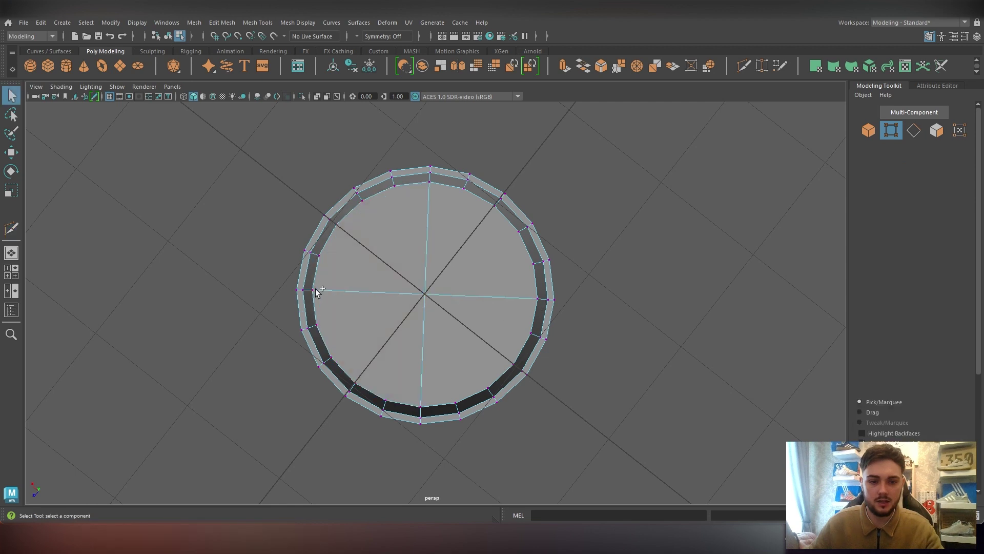
# Cut four spokes between the center and the rim vertices in the upper-left quarter of the bottom cap
pyautogui.click(319, 256)
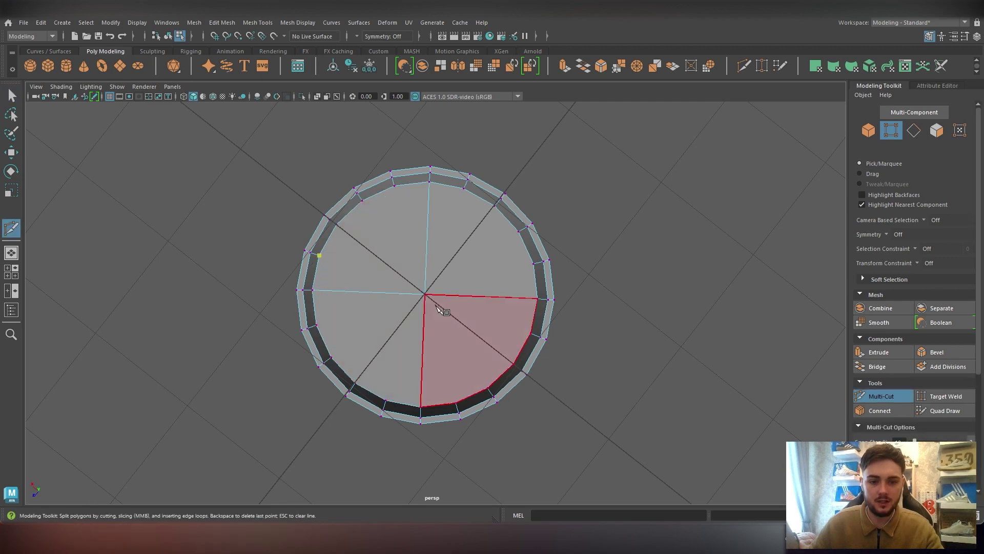
pyautogui.rightClick(342, 232)
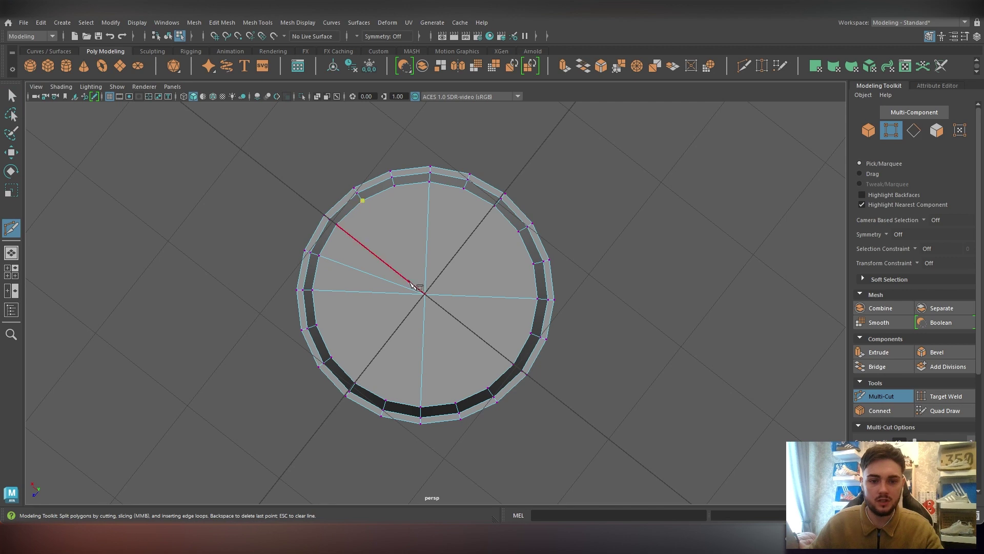
pyautogui.click(394, 186)
pyautogui.rightClick(441, 266)
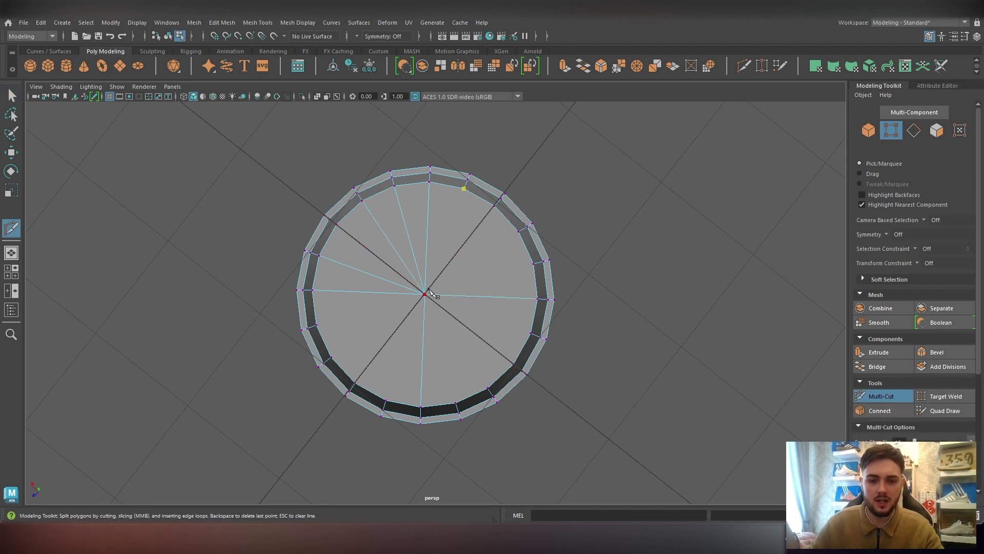
# Cut four spokes between the center and the rim vertices in the upper-right quarter of the bottom cap
pyautogui.rightClick(495, 207)
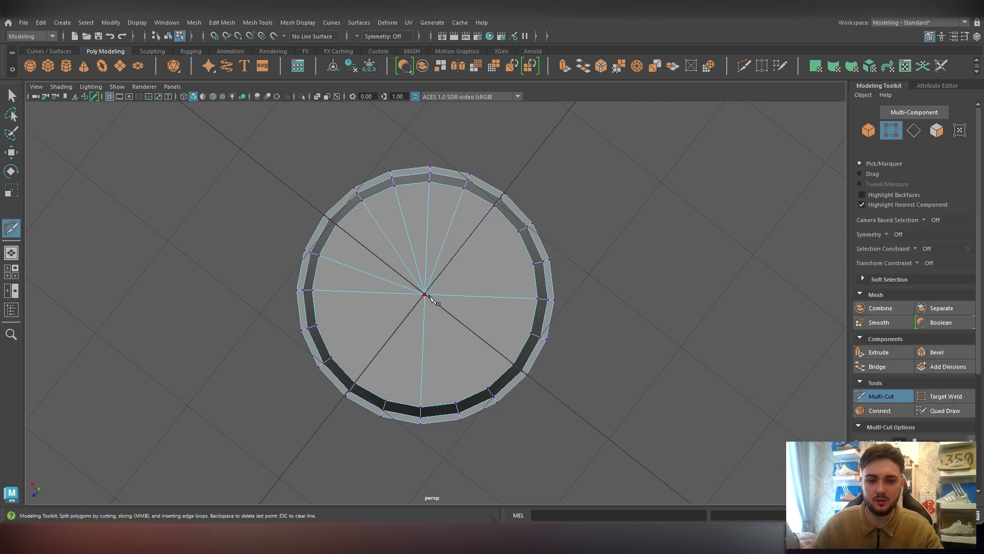
pyautogui.click(519, 231)
pyautogui.click(425, 294)
pyautogui.rightClick(432, 297)
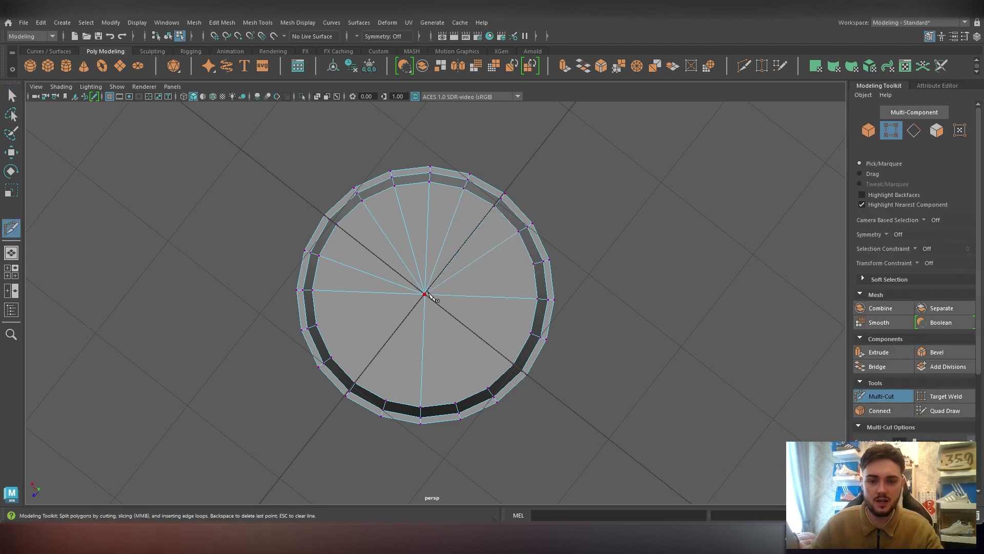
pyautogui.click(533, 264)
pyautogui.press('q')
# Cut four spokes between the center and the rim vertices in the lower-right quarter of the bottom cap
pyautogui.press('g')
pyautogui.click(532, 333)
pyautogui.click(425, 294)
pyautogui.click(425, 293)
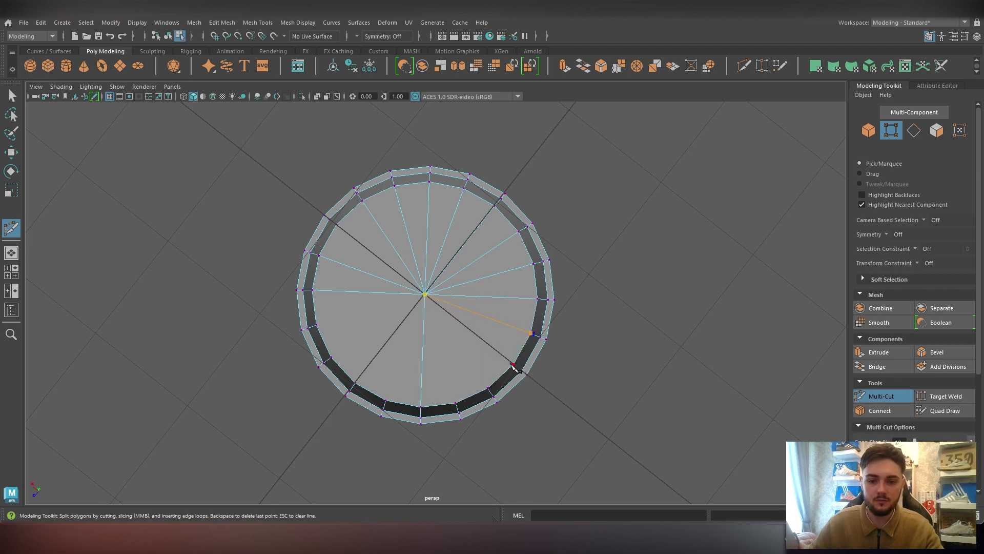
pyautogui.press('q')
pyautogui.press('g')
pyautogui.click(487, 388)
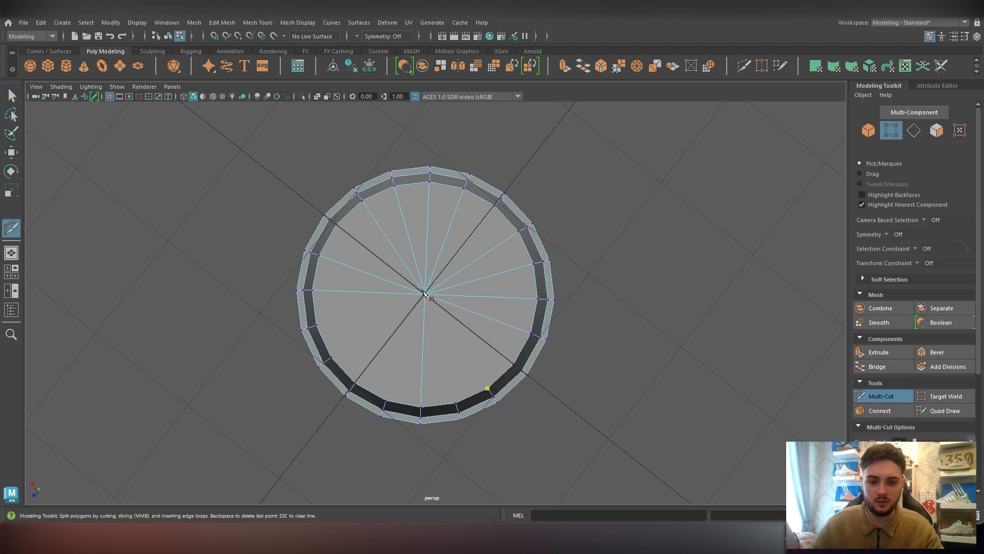
pyautogui.press('q')
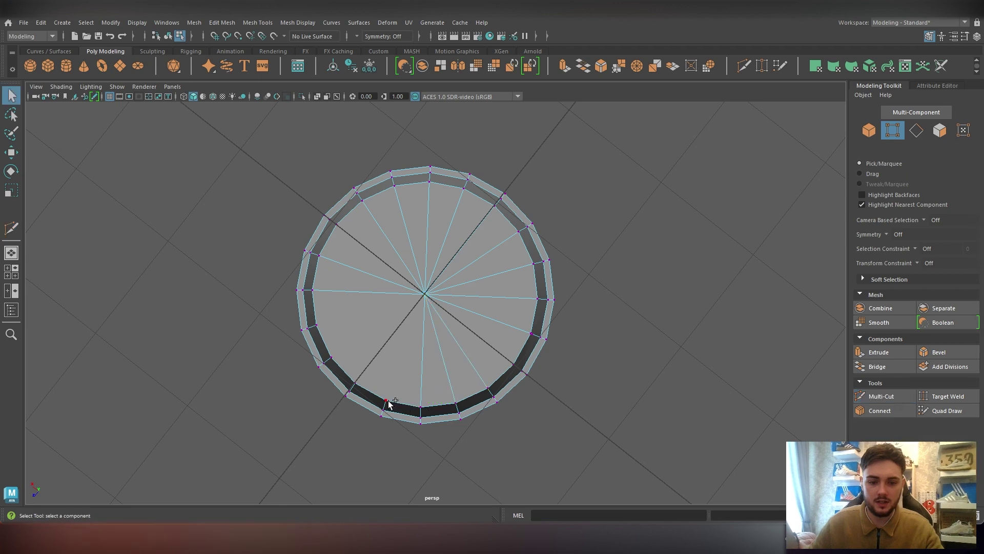
# Cut four spokes between the center and the rim vertices in the lower-left quarter of the bottom cap
pyautogui.press('g')
pyautogui.click(385, 400)
pyautogui.click(425, 294)
pyautogui.press('q')
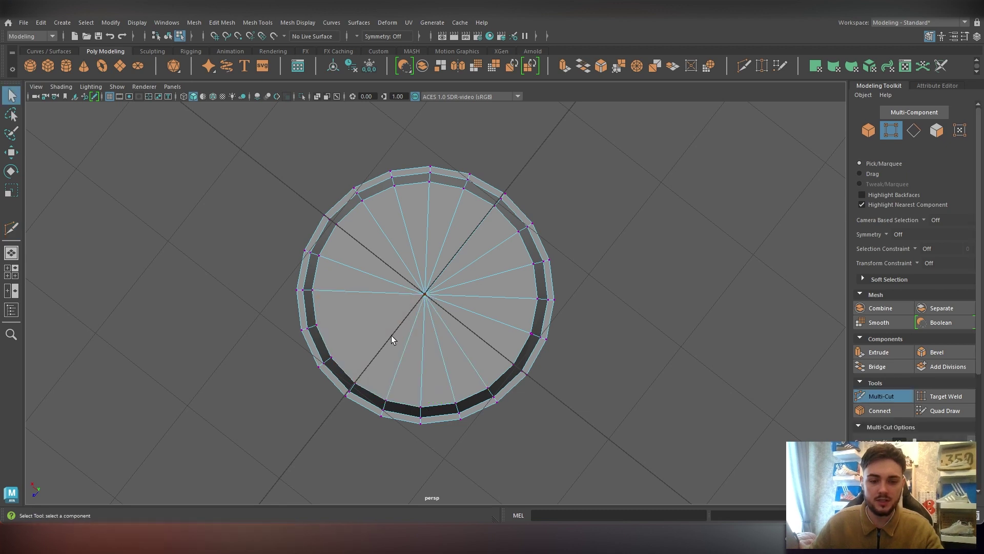
pyautogui.press('g')
pyautogui.click(355, 383)
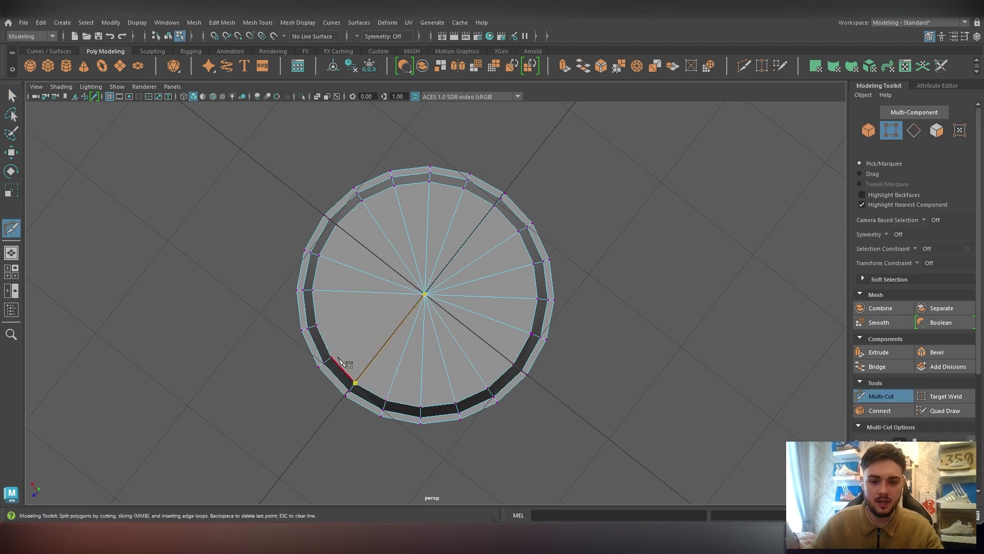
pyautogui.keyDown('alt'); pyautogui.moveTo(336, 362); pyautogui.dragTo(364, 369); pyautogui.keyUp('alt')
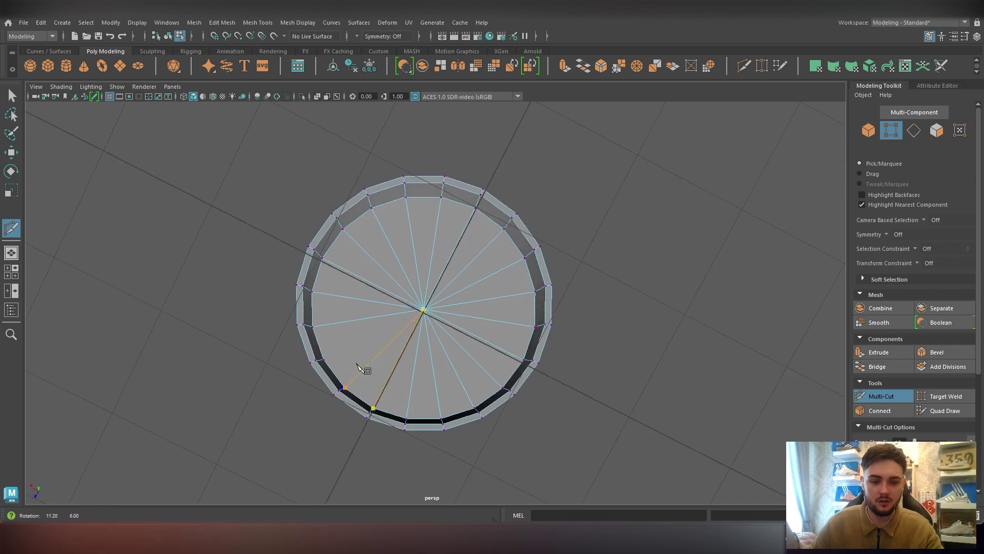
pyautogui.press('q')
pyautogui.press('g')
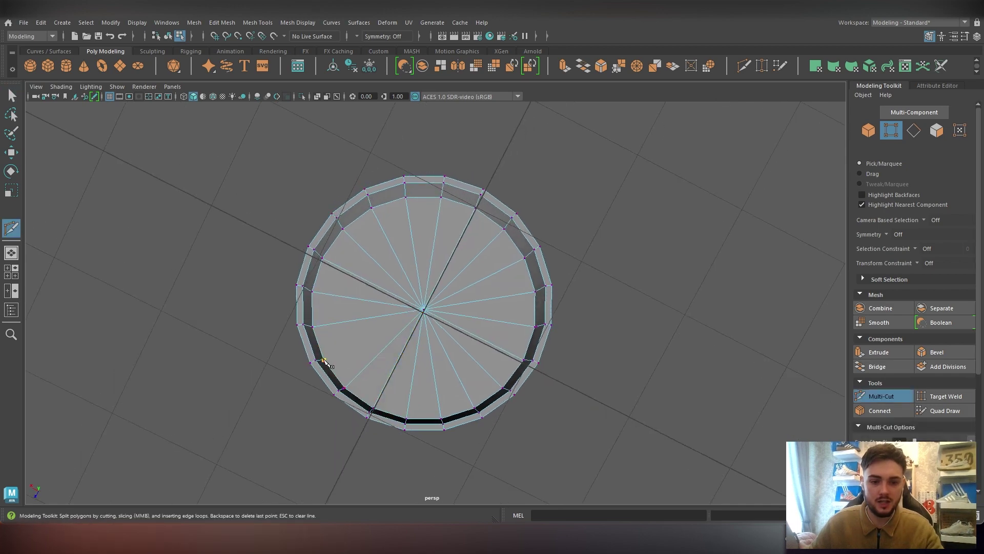
pyautogui.click(424, 311)
pyautogui.press('q')
# Cut the first missing vertical edge between the lowest hoop and the bottom rim, joining the two aligned vertices
pyautogui.keyDown('alt'); pyautogui.moveTo(439, 308); pyautogui.dragTo(590, 317); pyautogui.keyUp('alt')
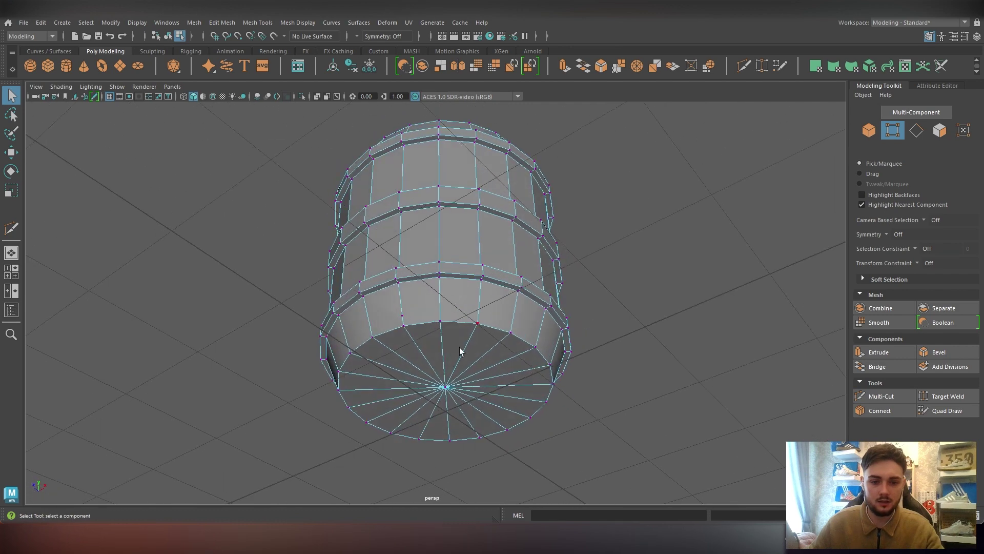
pyautogui.scroll(3, 387, 322)
pyautogui.press('w')
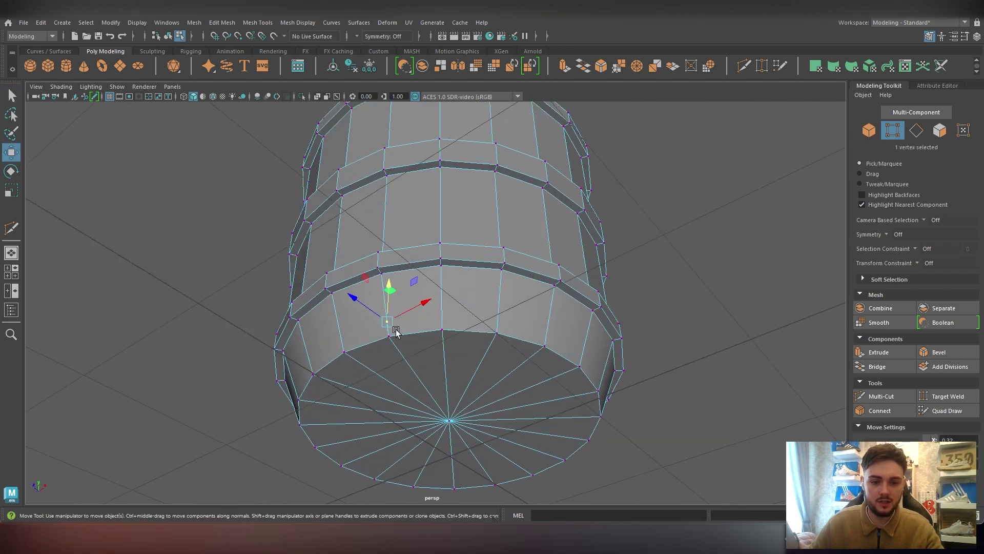
pyautogui.click(423, 315)
pyautogui.hotkey('ctrl', 'shift', 'x')
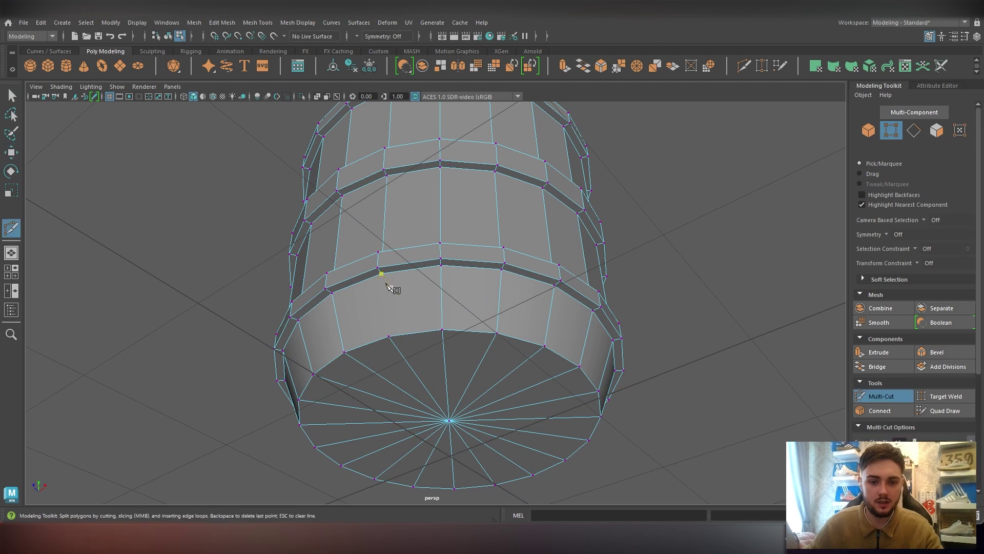
pyautogui.click(381, 273)
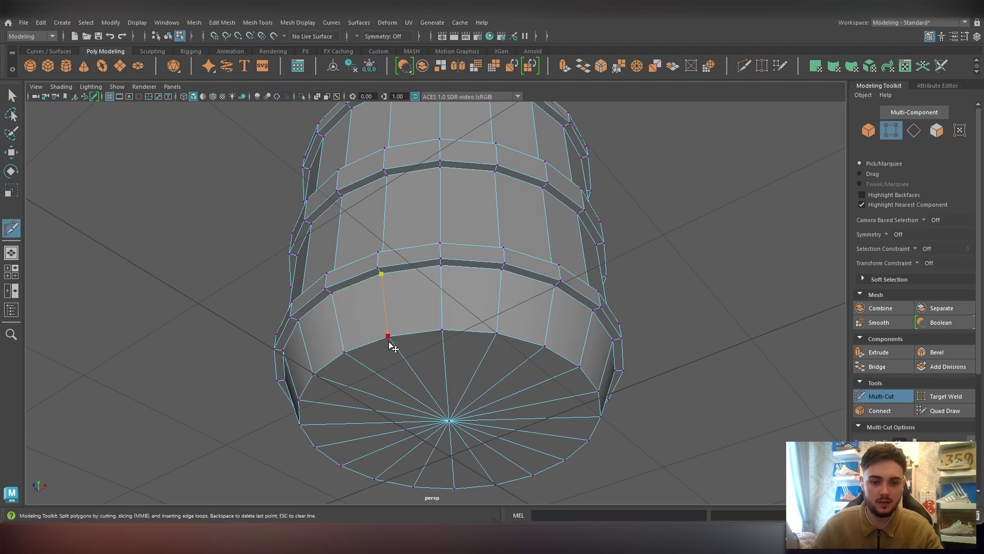
pyautogui.press('q')
# Cut another missing vertical edge from the lowest hoop to the bottom rim on a different side of the barrel
pyautogui.scroll(-4, 420, 340)
pyautogui.keyDown('alt'); pyautogui.moveTo(422, 340); pyautogui.dragTo(615, 371); pyautogui.keyUp('alt')
pyautogui.scroll(5, 448, 413)
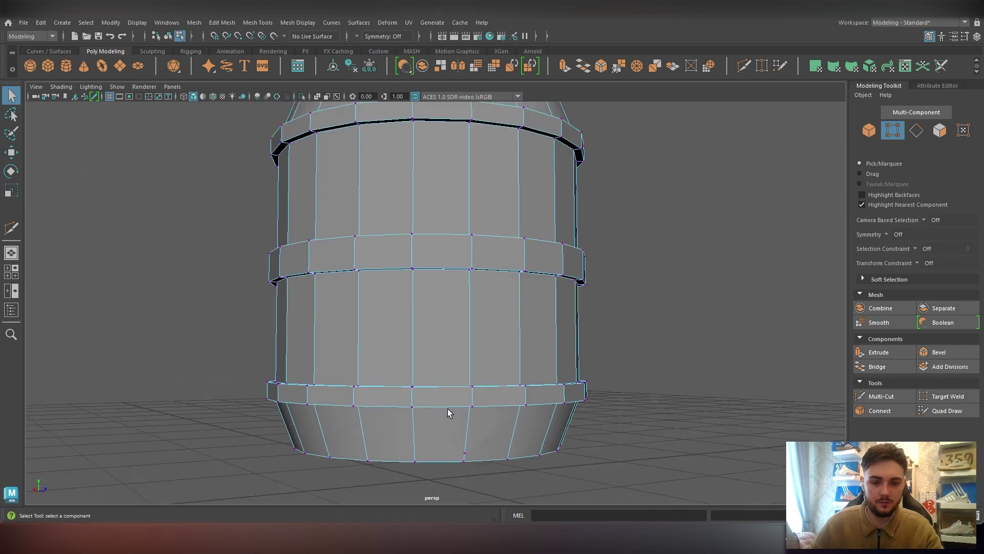
pyautogui.keyDown('alt'); pyautogui.moveTo(447, 413); pyautogui.dragTo(411, 329, button='middle'); pyautogui.keyUp('alt')
pyautogui.scroll(2, 433, 342)
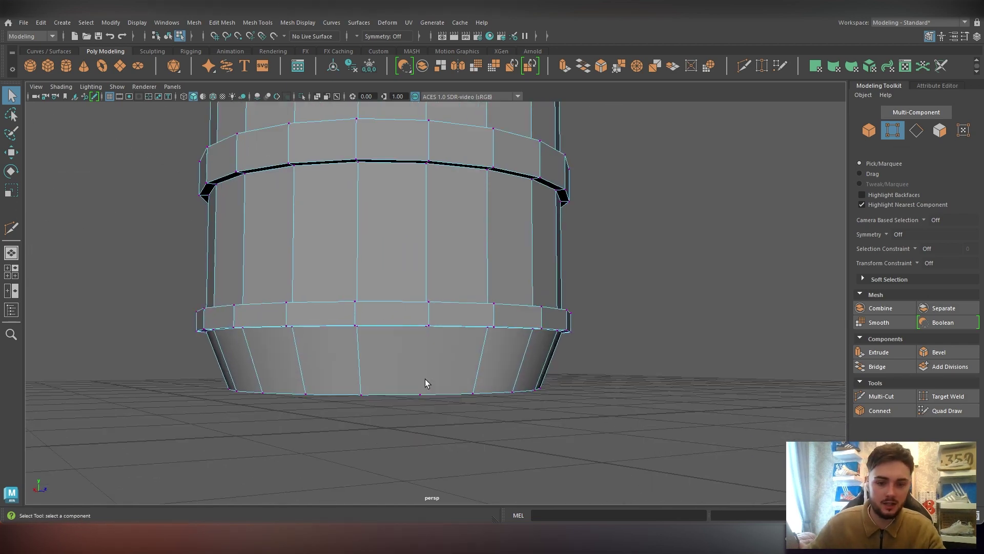
pyautogui.hotkey('ctrl', 'shift', 'x')
pyautogui.keyDown('alt'); pyautogui.moveTo(426, 382); pyautogui.dragTo(422, 358); pyautogui.keyUp('alt')
pyautogui.click(414, 312)
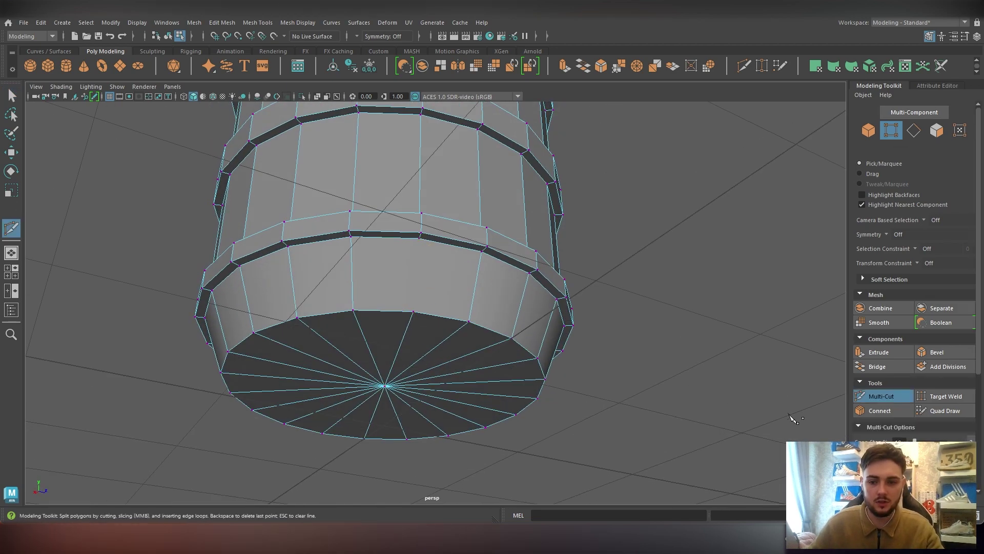
pyautogui.click(882, 398)
pyautogui.click(882, 397)
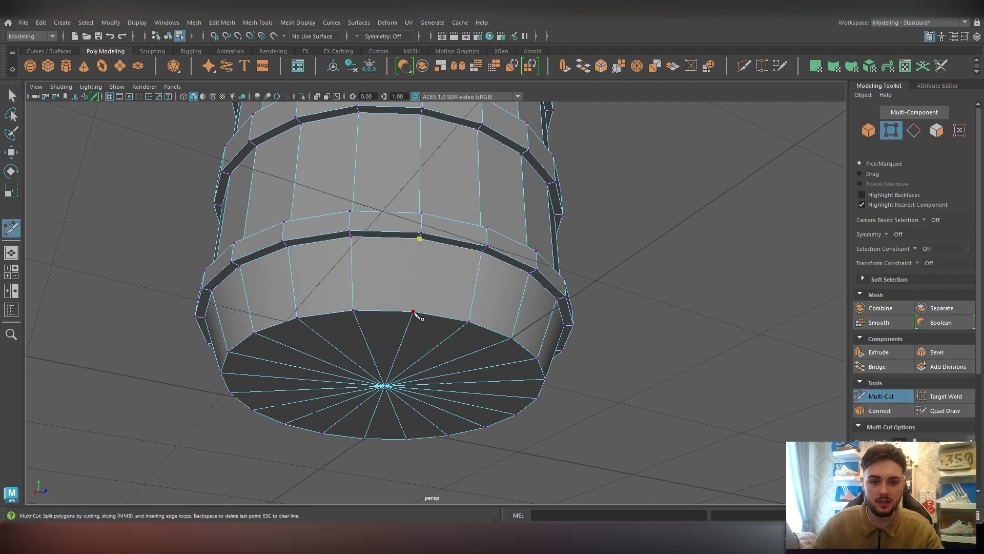
pyautogui.press('q')
pyautogui.moveTo(447, 337)
pyautogui.keyDown('alt'); pyautogui.mouseDown()
pyautogui.moveTo(423, 350)
pyautogui.moveTo(475, 358)
pyautogui.moveTo(446, 347)
pyautogui.mouseUp(); pyautogui.keyUp('alt')
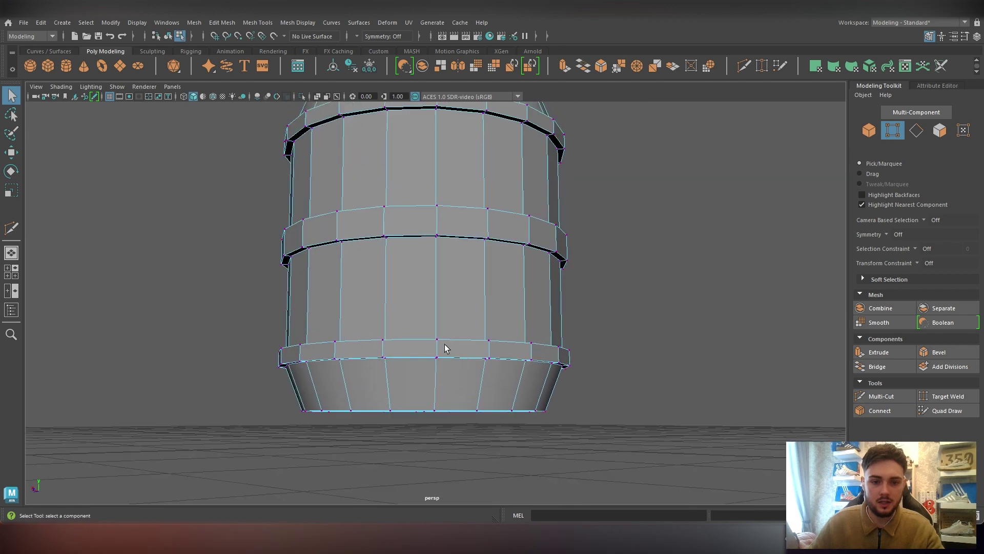
# Select the whole barrel and set Cleanup to fix faces with more than 4 sides, concave faces and faces with holes
pyautogui.moveTo(440, 241); pyautogui.dragTo(489, 231, button='right')
pyautogui.scroll(-3, 632, 251)
pyautogui.keyDown('alt'); pyautogui.moveTo(633, 251); pyautogui.dragTo(487, 287); pyautogui.keyUp('alt')
pyautogui.click(474, 294)
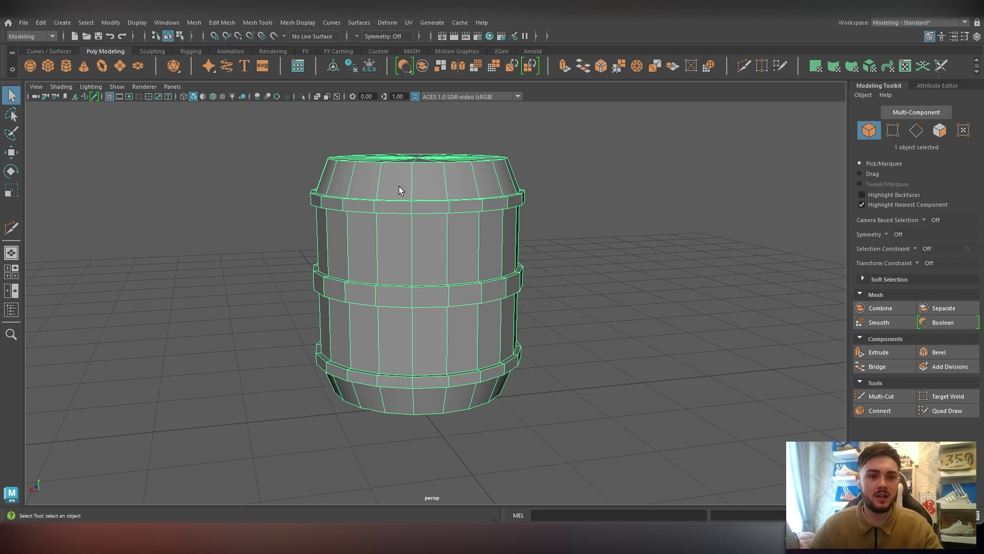
pyautogui.click(194, 23)
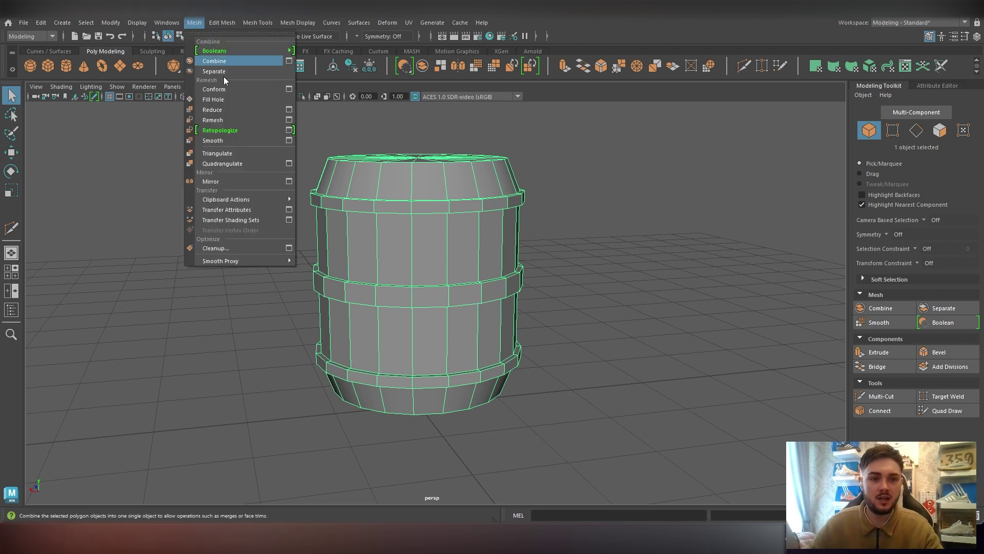
pyautogui.click(289, 248)
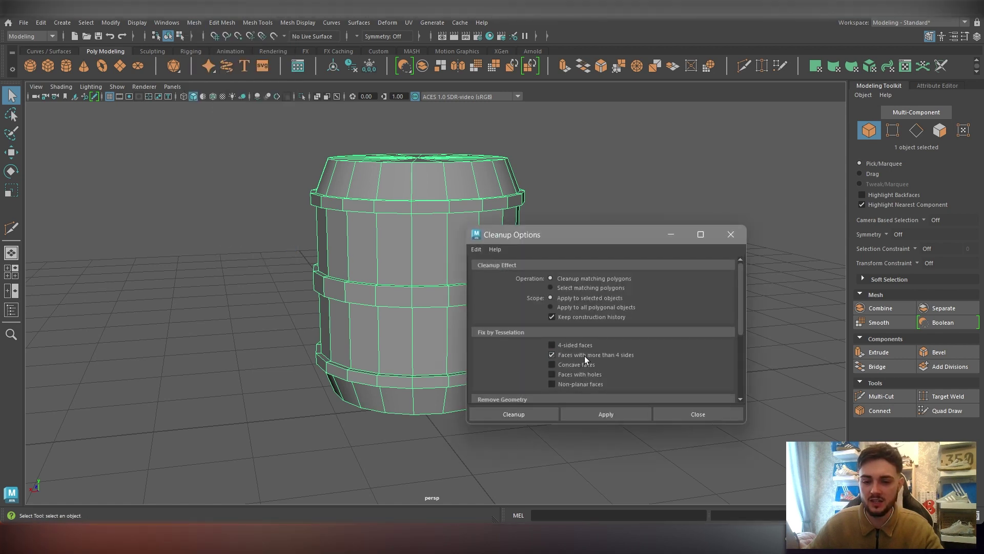
pyautogui.moveTo(583, 239); pyautogui.dragTo(650, 193)
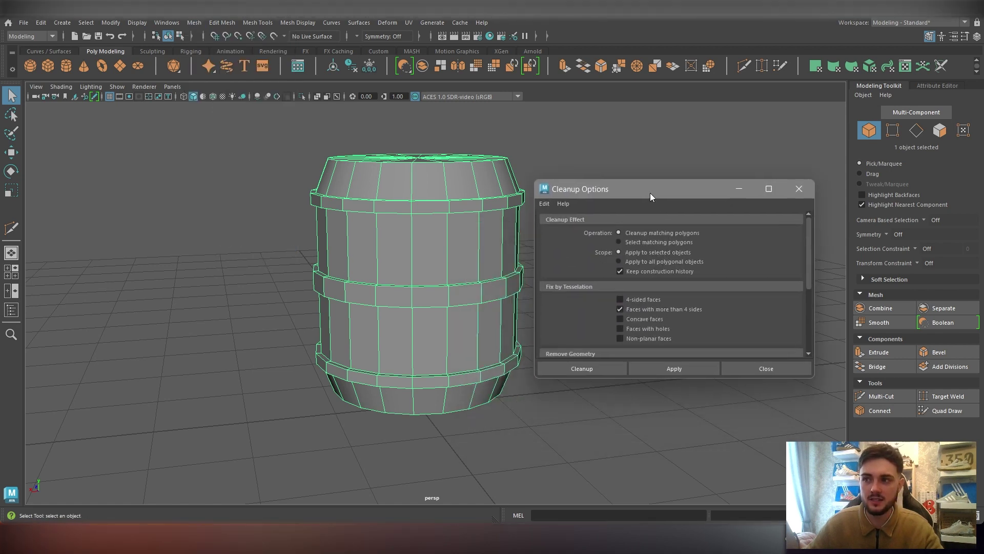
pyautogui.click(633, 312)
pyautogui.keyDown('alt'); pyautogui.moveTo(510, 325); pyautogui.dragTo(477, 305); pyautogui.keyUp('alt')
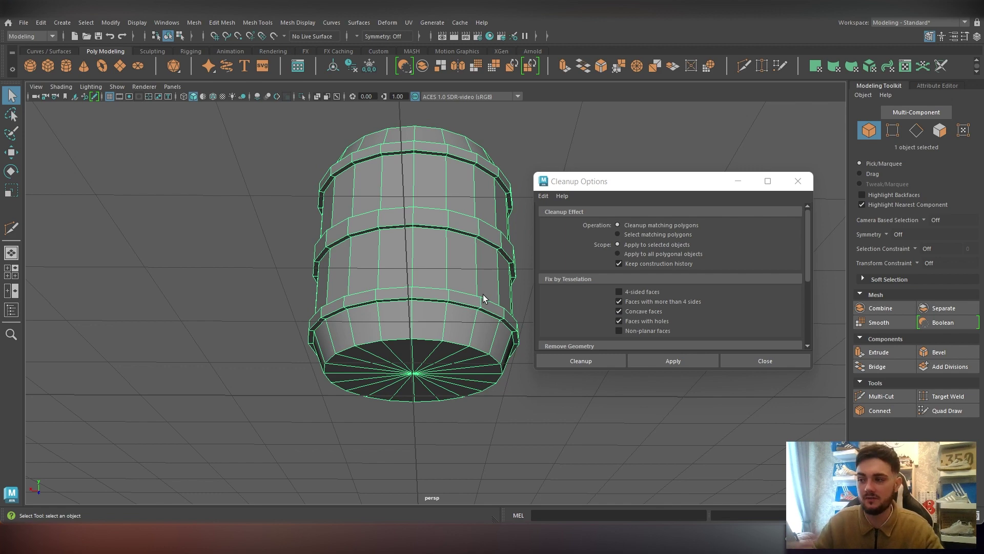
pyautogui.keyDown('alt'); pyautogui.moveTo(483, 294); pyautogui.dragTo(413, 300); pyautogui.keyUp('alt')
# Try the configured cleanup on the barrel, inspect the tapered bottom band and undo it
pyautogui.click(650, 357)
pyautogui.keyDown('alt'); pyautogui.moveTo(410, 350); pyautogui.dragTo(422, 297); pyautogui.keyUp('alt')
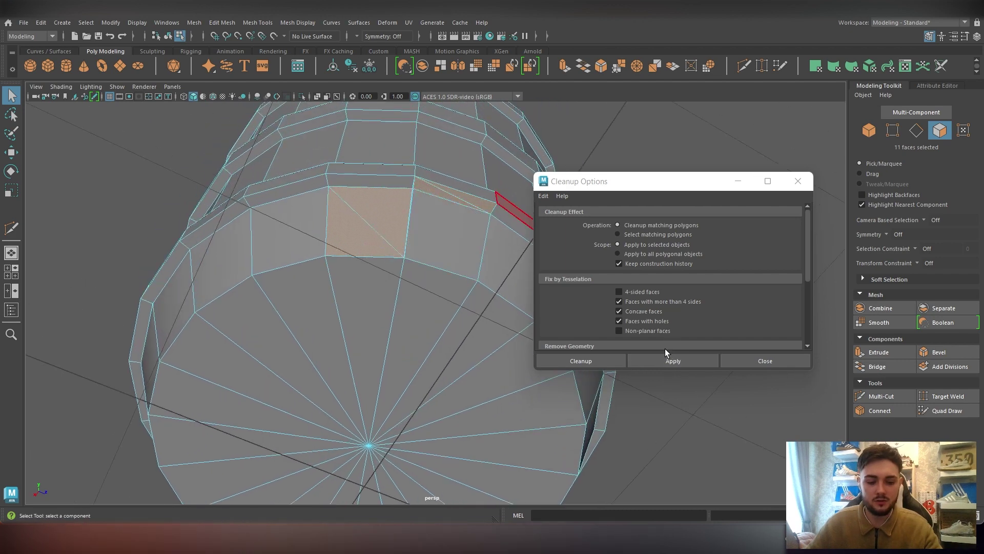
pyautogui.hotkey('ctrl', 'z')
# Examine the vertices of the tapered bottom band between the lowest hoop and the bottom rim
pyautogui.scroll(1, 363, 214)
pyautogui.moveTo(361, 211); pyautogui.dragTo(288, 189, button='right')
pyautogui.scroll(1, 308, 186)
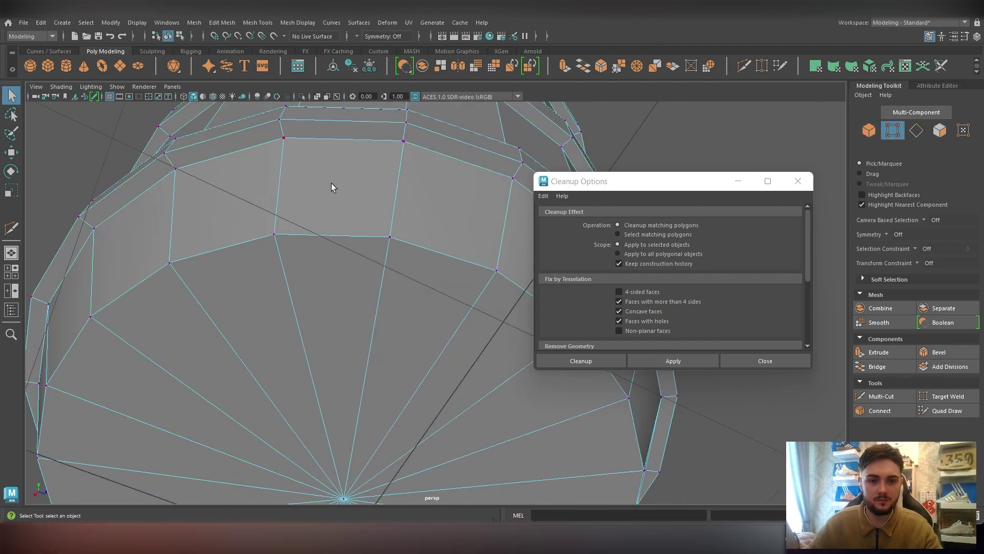
pyautogui.keyDown('alt'); pyautogui.moveTo(331, 183); pyautogui.dragTo(371, 225); pyautogui.keyUp('alt')
pyautogui.scroll(2, 386, 214)
pyautogui.scroll(2, 371, 225)
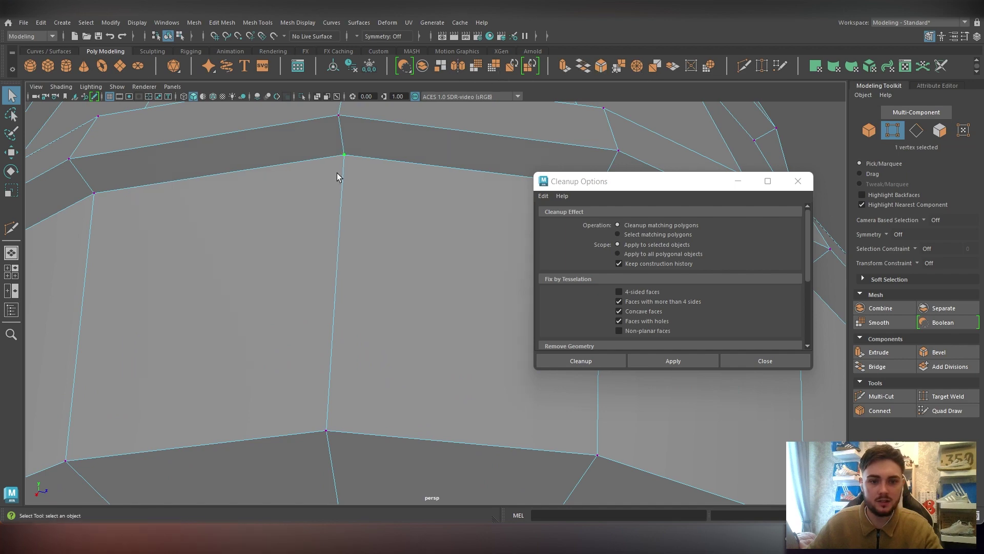
pyautogui.keyDown('alt'); pyautogui.moveTo(337, 177); pyautogui.dragTo(368, 215); pyautogui.keyUp('alt')
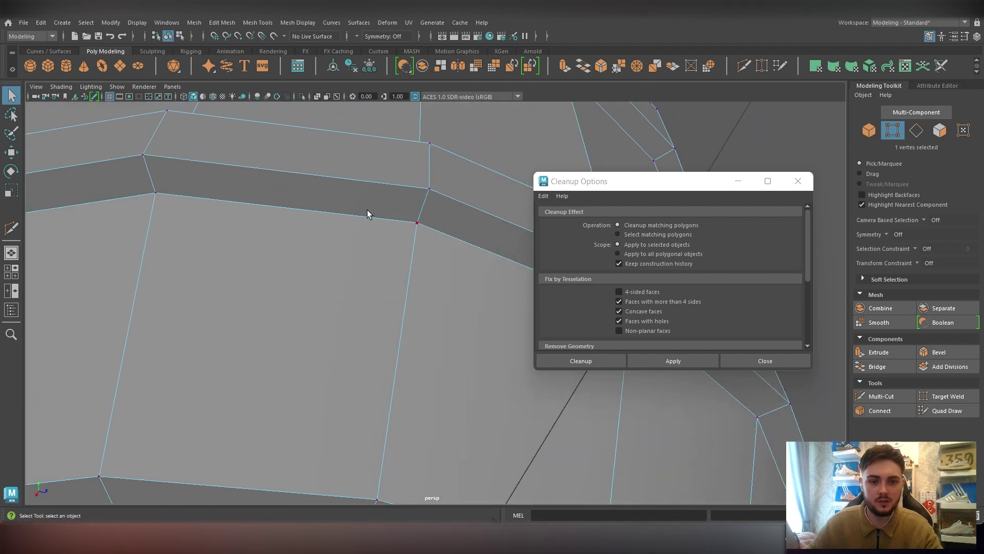
# Try the cleanup again and test a bottom-rim vertex by moving it, then undo these changes
pyautogui.click(663, 362)
pyautogui.press('f')
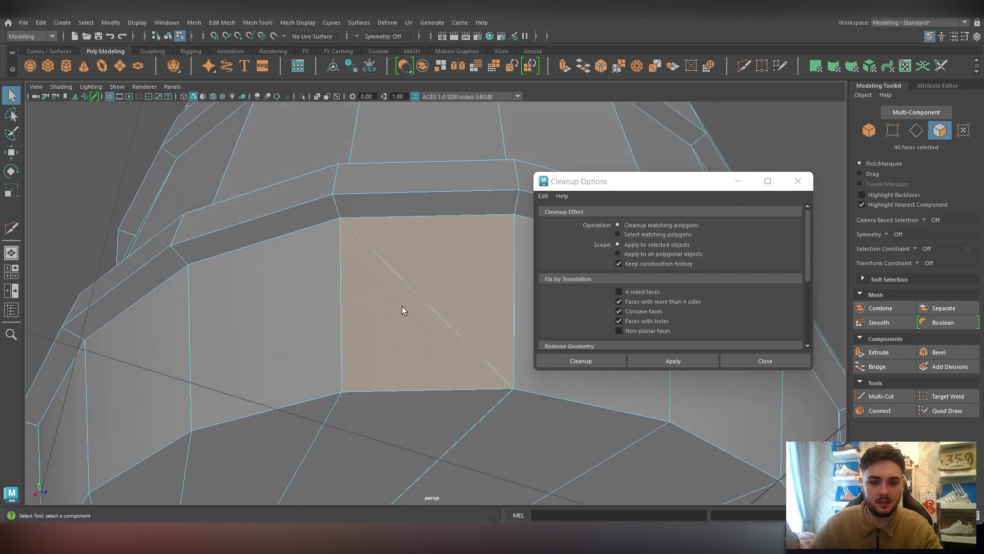
pyautogui.press('F9')
pyautogui.click(498, 360)
pyautogui.click(516, 390)
pyautogui.press('w')
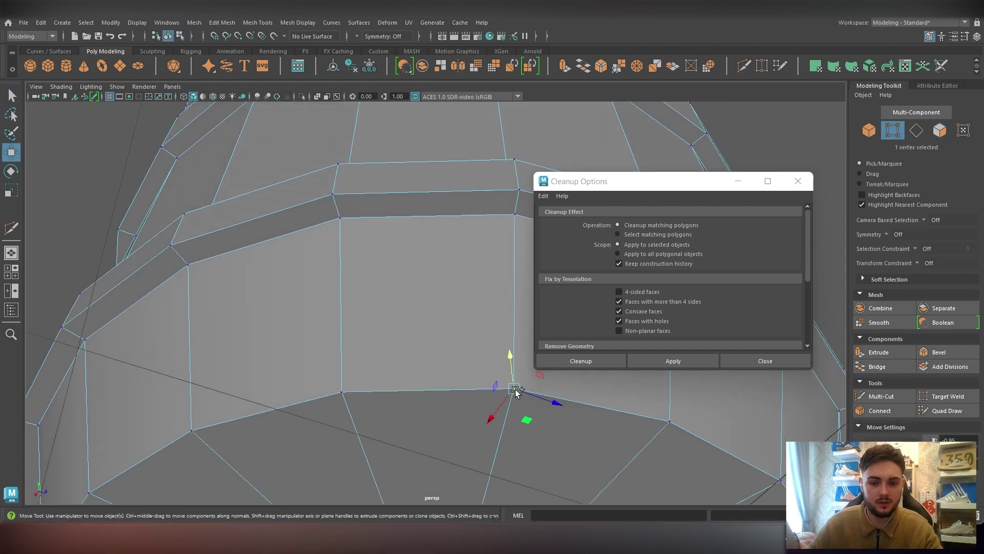
pyautogui.moveTo(516, 392); pyautogui.dragTo(536, 374)
pyautogui.hotkey('ctrl', 'z')
pyautogui.hotkey('ctrl', 'z')
pyautogui.hotkey('ctrl', 'z')
# Run the configured cleanup on the barrel, check the bottom rim and return to object selection
pyautogui.keyDown('alt'); pyautogui.moveTo(434, 421); pyautogui.dragTo(363, 292); pyautogui.keyUp('alt')
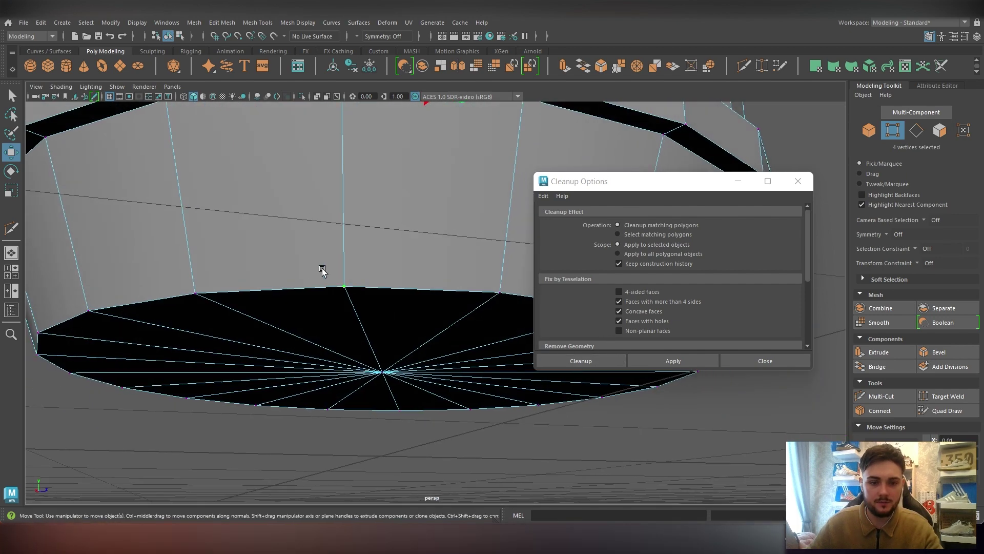
pyautogui.click(692, 66)
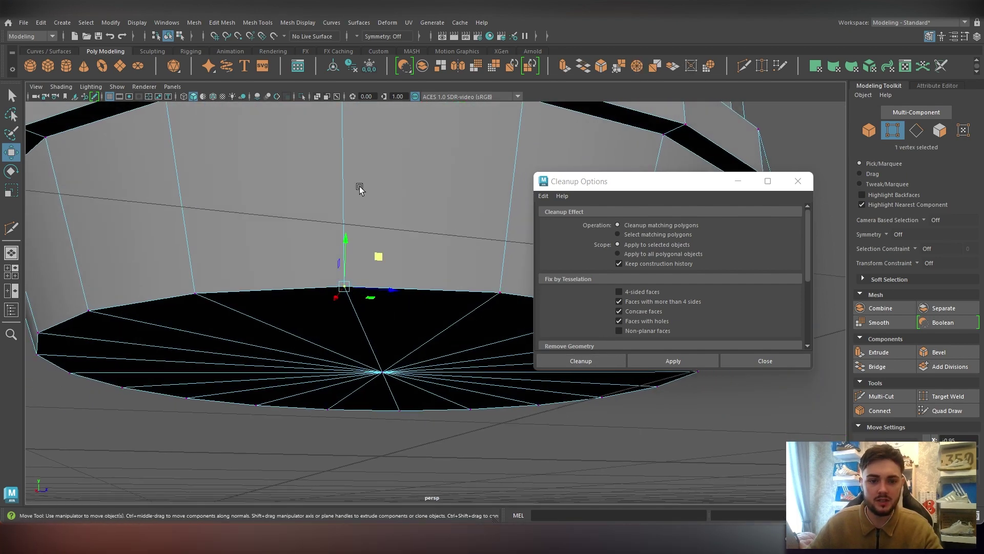
pyautogui.keyDown('alt'); pyautogui.moveTo(360, 189); pyautogui.dragTo(371, 218); pyautogui.keyUp('alt')
pyautogui.click(581, 361)
pyautogui.keyDown('alt'); pyautogui.moveTo(352, 310); pyautogui.dragTo(359, 293); pyautogui.keyUp('alt')
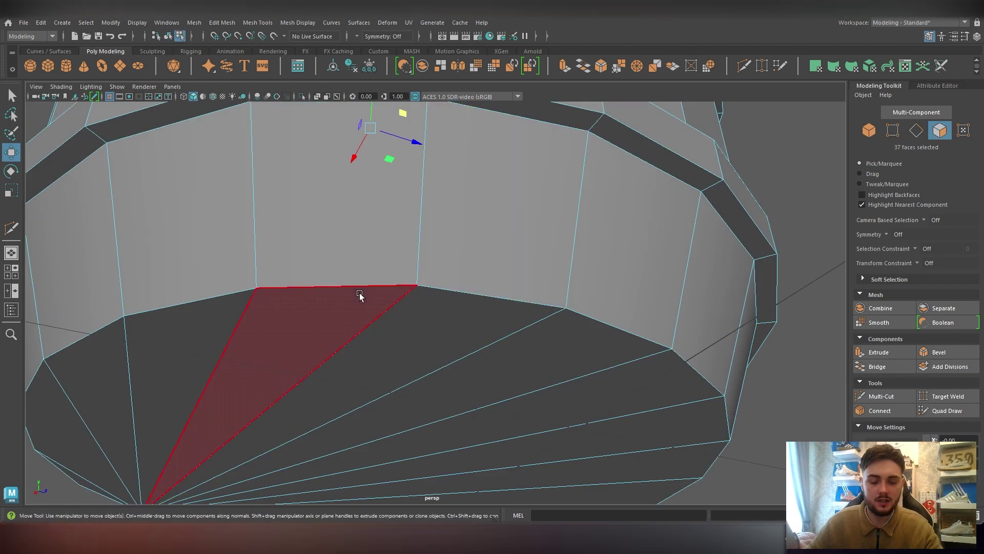
pyautogui.press('F8')
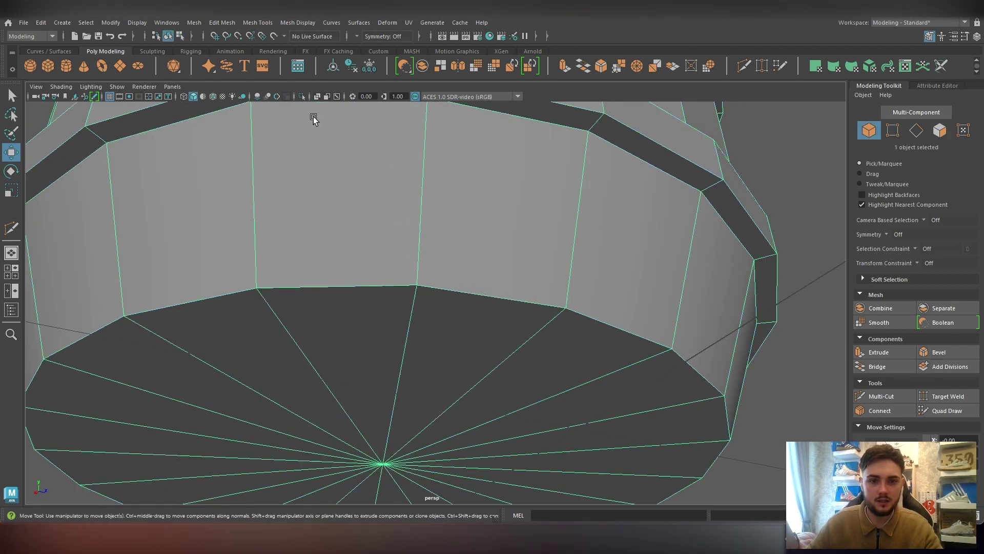
# Reopen the Cleanup options and run the cleanup once more on the whole barrel with the same settings
pyautogui.click(194, 23)
pyautogui.click(284, 246)
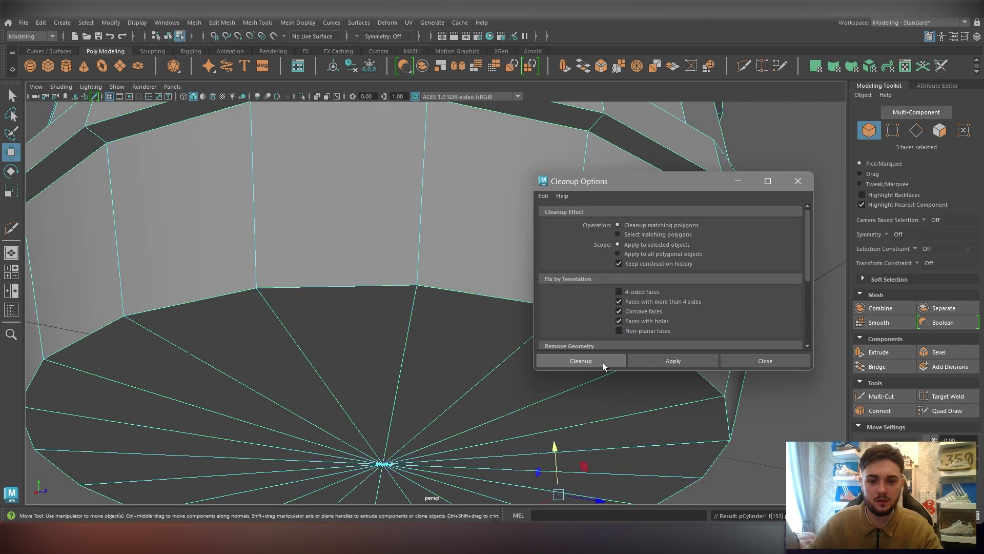
pyautogui.click(581, 361)
pyautogui.keyDown('alt'); pyautogui.moveTo(263, 272); pyautogui.dragTo(446, 308); pyautogui.keyUp('alt')
# Test a bottom-rim vertex for loose geometry by moving it, undo the move and inspect the surrounding edges
pyautogui.press('F8')
pyautogui.moveTo(400, 249); pyautogui.dragTo(348, 242, button='right')
pyautogui.click(370, 398)
pyautogui.moveTo(370, 397); pyautogui.dragTo(402, 407)
pyautogui.hotkey('ctrl', 'z')
pyautogui.keyDown('alt'); pyautogui.moveTo(404, 409); pyautogui.dragTo(374, 398); pyautogui.keyUp('alt')
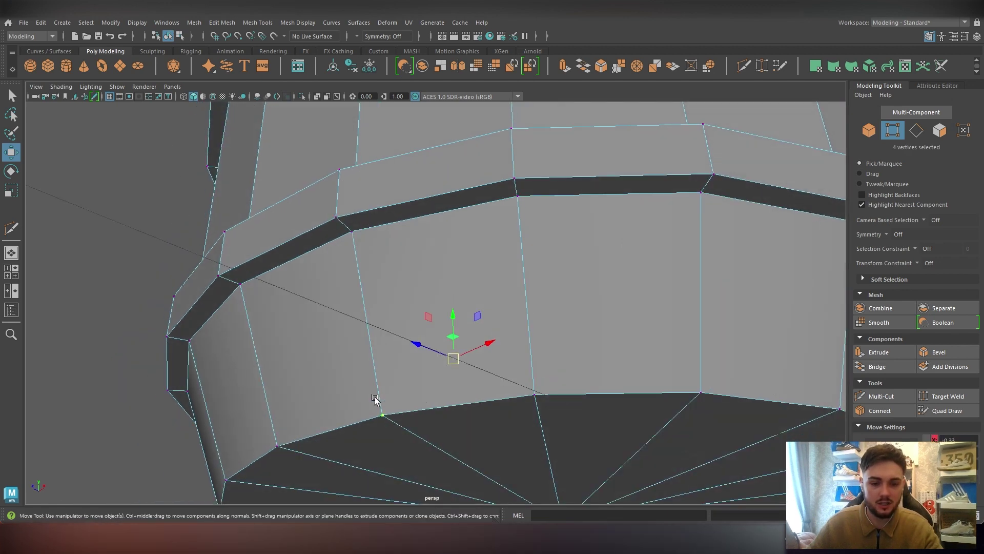
pyautogui.click(381, 408)
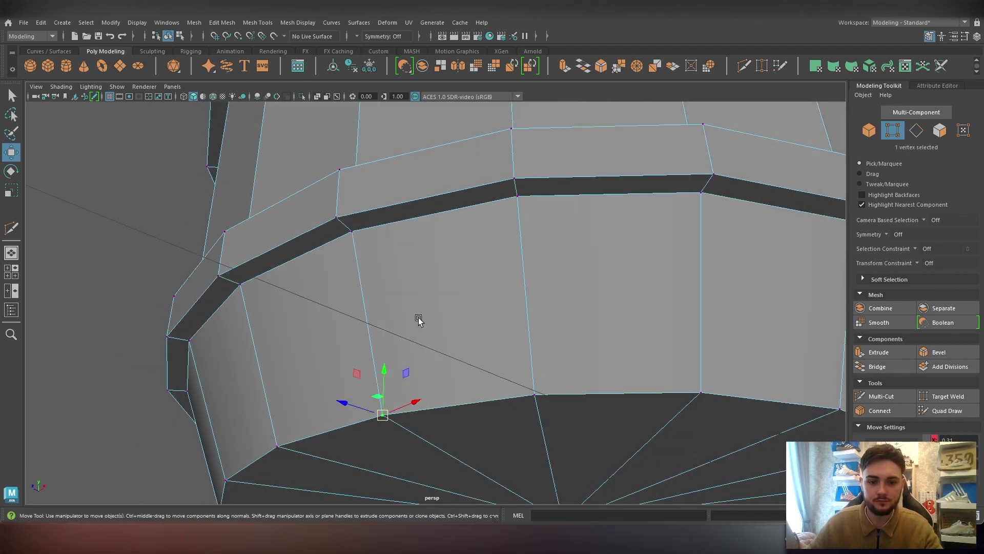
pyautogui.keyDown('alt'); pyautogui.moveTo(456, 352); pyautogui.dragTo(392, 281); pyautogui.keyUp('alt')
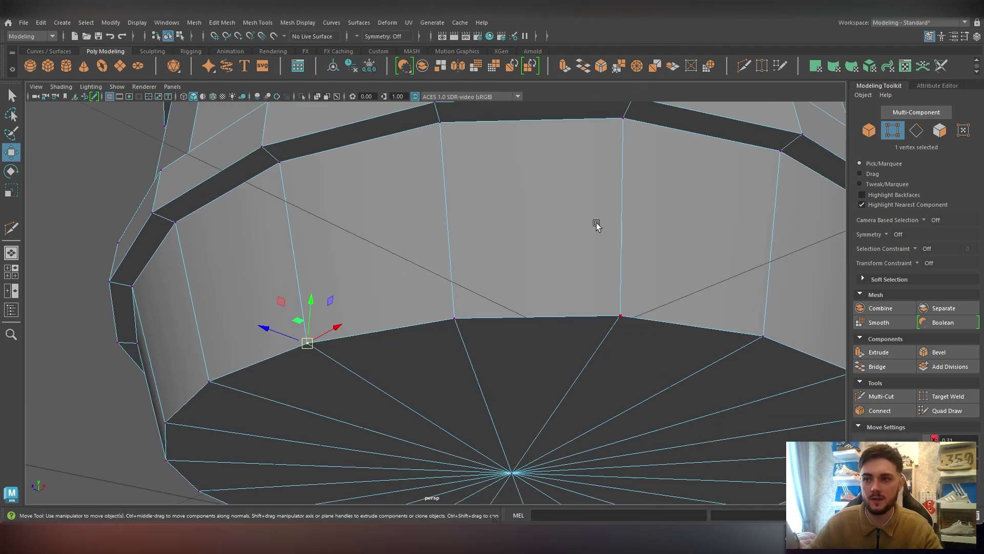
pyautogui.keyDown('alt'); pyautogui.moveTo(595, 222); pyautogui.dragTo(485, 308); pyautogui.keyUp('alt')
# Switch back to object selection, frame the whole barrel and run Cleanup on it with the current settings
pyautogui.moveTo(486, 242); pyautogui.dragTo(544, 201, button='right')
pyautogui.press('f')
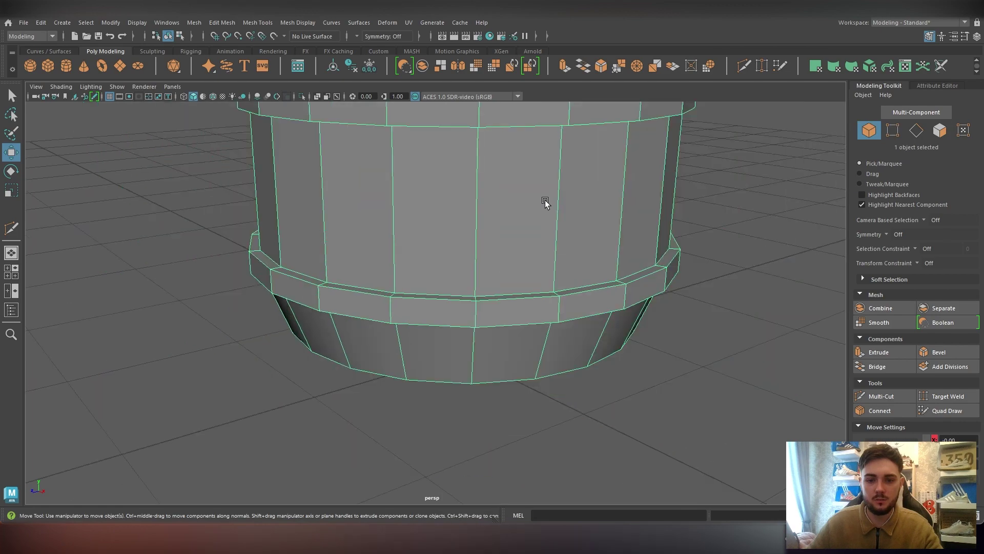
pyautogui.click(223, 23)
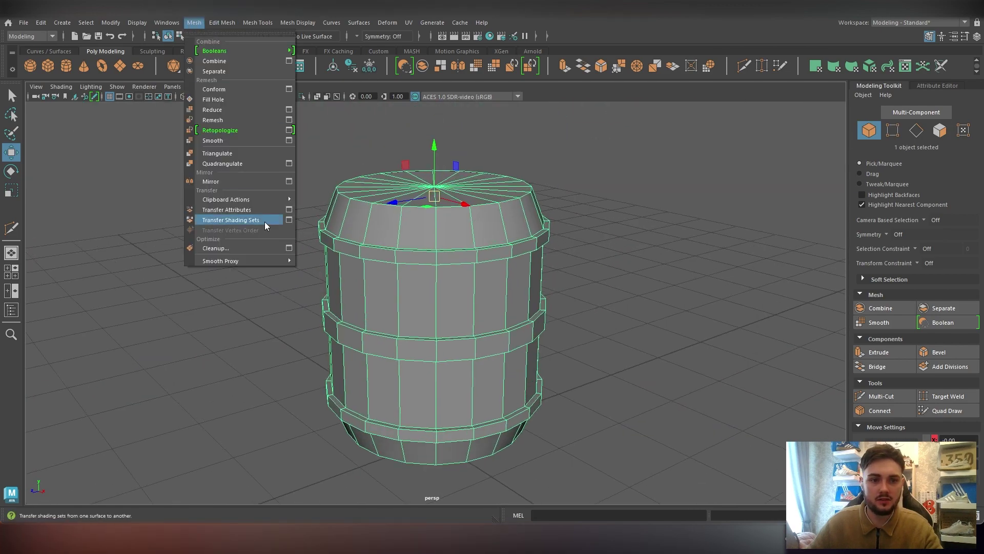
pyautogui.click(231, 249)
pyautogui.keyDown('alt'); pyautogui.moveTo(535, 291); pyautogui.dragTo(573, 293); pyautogui.keyUp('alt')
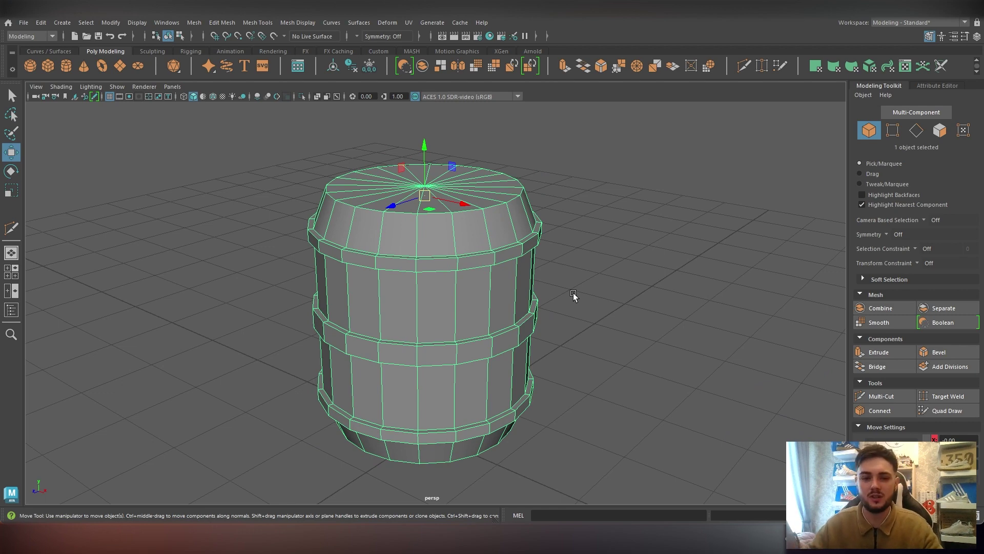
# Inspect the barrel's cap and sides, and switch the workspace to UV Editing
pyautogui.scroll(3, 468, 213)
pyautogui.keyDown('alt'); pyautogui.moveTo(468, 214); pyautogui.dragTo(405, 279); pyautogui.keyUp('alt')
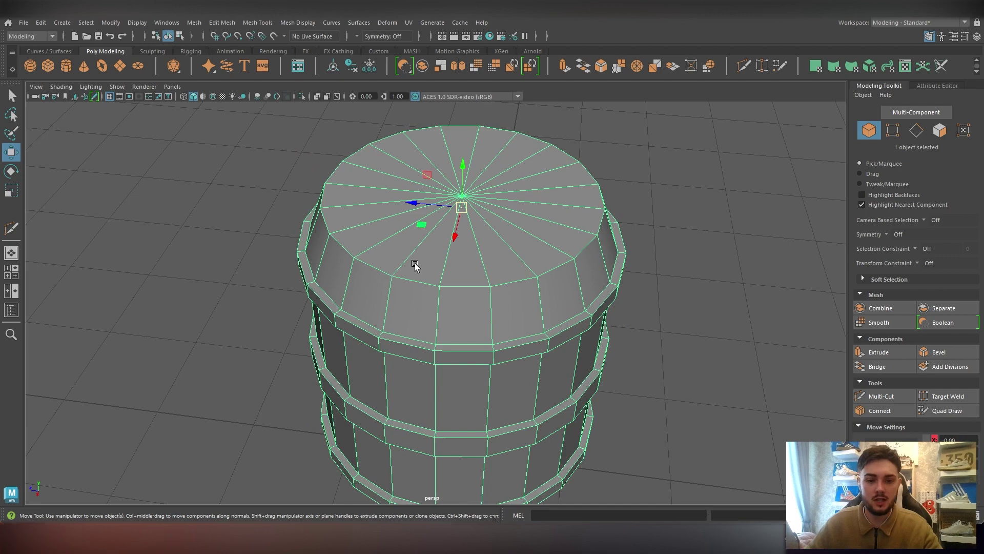
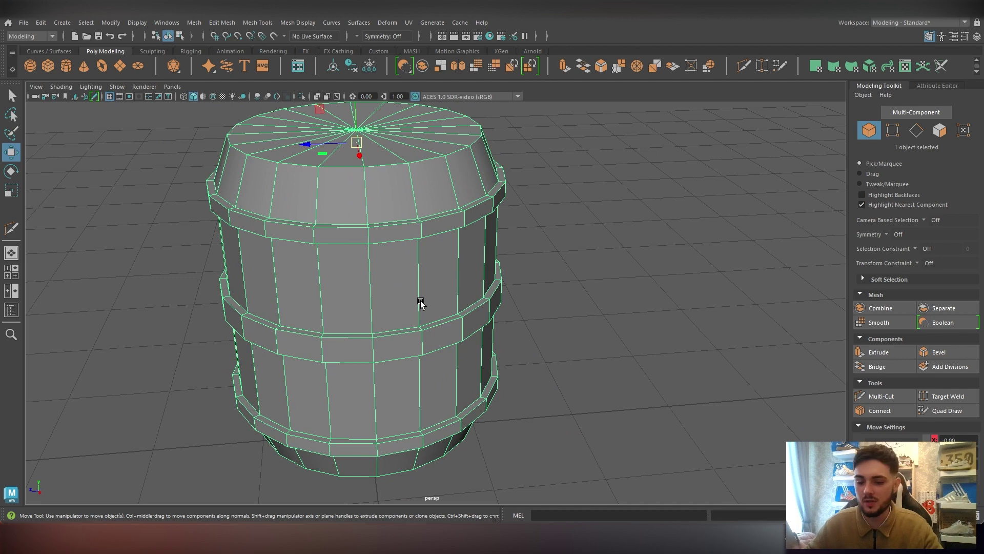
pyautogui.keyDown('alt'); pyautogui.moveTo(420, 302); pyautogui.dragTo(382, 284); pyautogui.keyUp('alt')
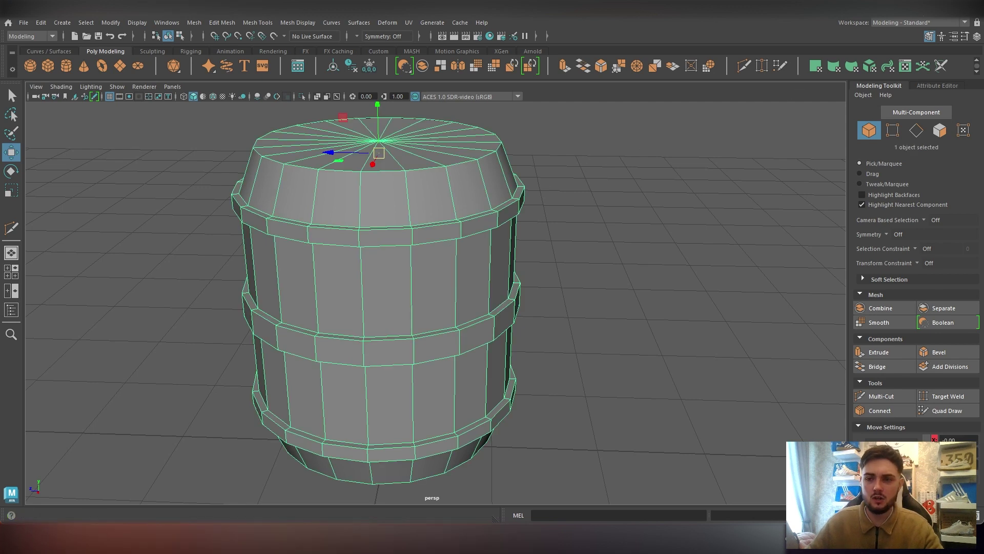
pyautogui.click(906, 22)
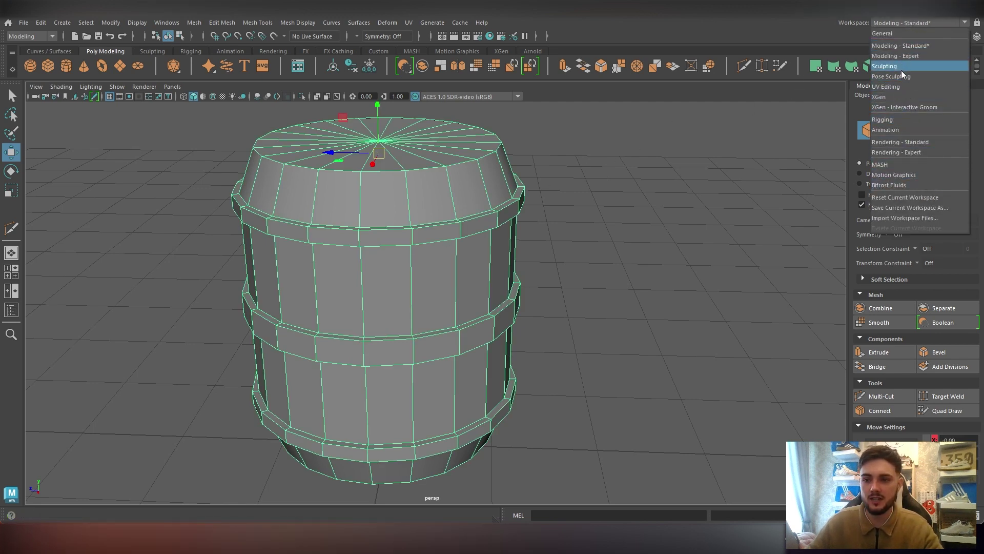
pyautogui.click(895, 86)
# Examine the barrel's hoops and sides alongside its existing UV layout
pyautogui.keyDown('alt'); pyautogui.moveTo(275, 272); pyautogui.dragTo(232, 285); pyautogui.keyUp('alt')
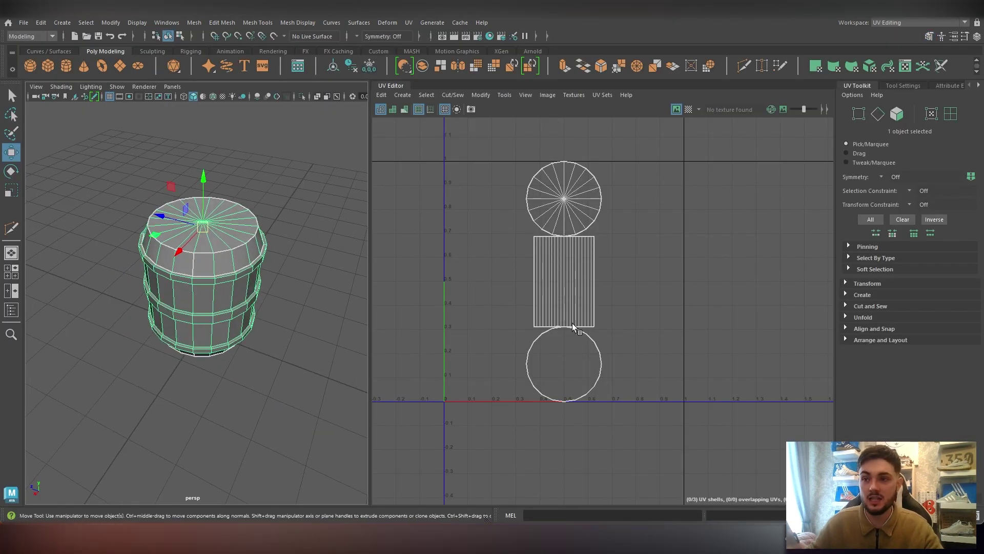
pyautogui.scroll(6, 165, 199)
pyautogui.keyDown('alt'); pyautogui.moveTo(207, 222); pyautogui.dragTo(185, 253, button='middle'); pyautogui.keyUp('alt')
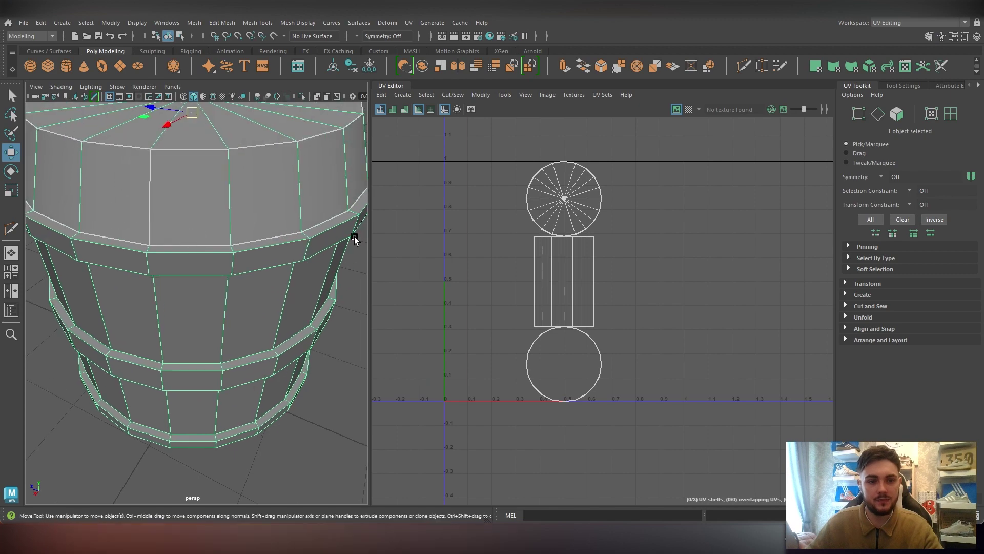
pyautogui.scroll(-4, 280, 297)
pyautogui.keyDown('alt'); pyautogui.moveTo(298, 301); pyautogui.dragTo(146, 285); pyautogui.keyUp('alt')
pyautogui.press('f')
pyautogui.keyDown('alt'); pyautogui.moveTo(220, 334); pyautogui.dragTo(217, 269); pyautogui.keyUp('alt')
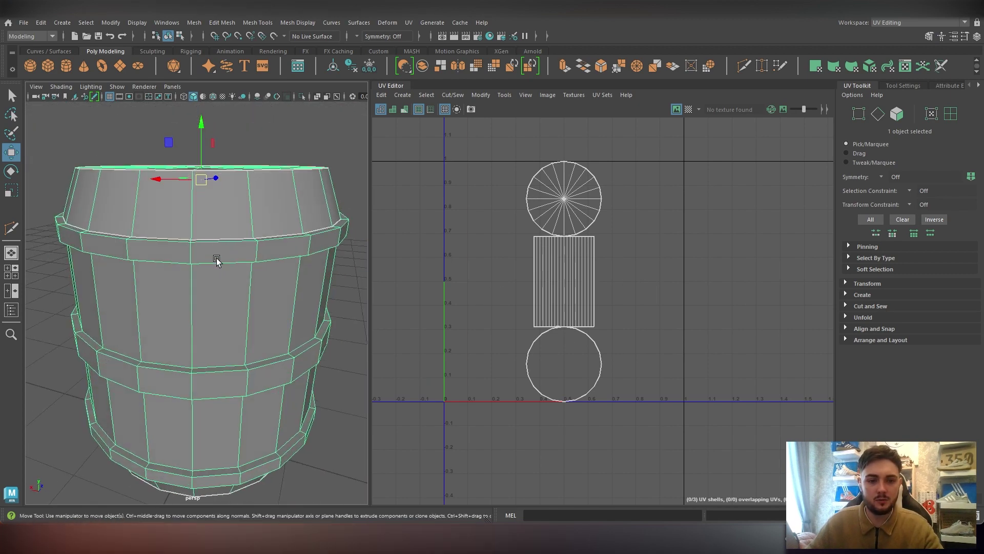
pyautogui.scroll(8, 185, 258)
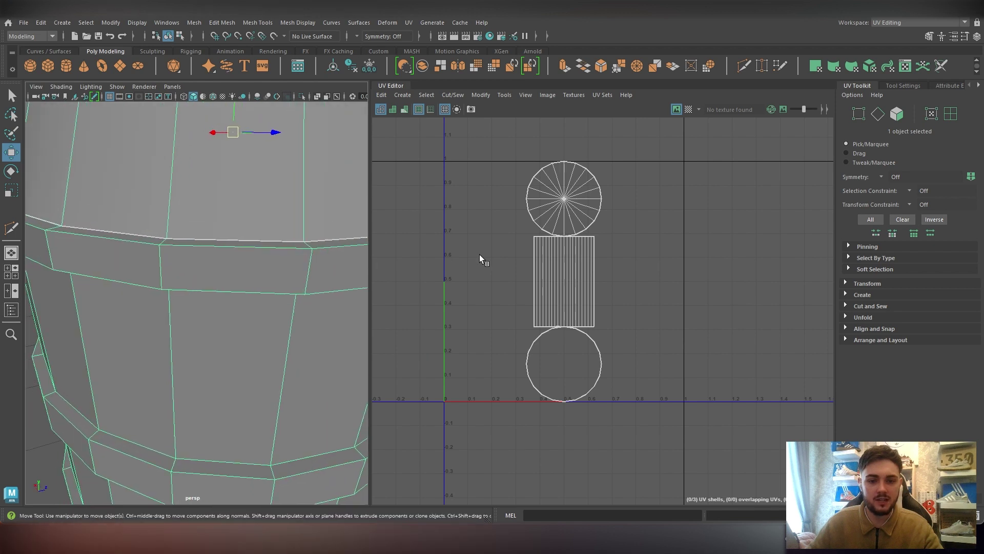
pyautogui.scroll(3, 546, 263)
pyautogui.scroll(-4, 562, 264)
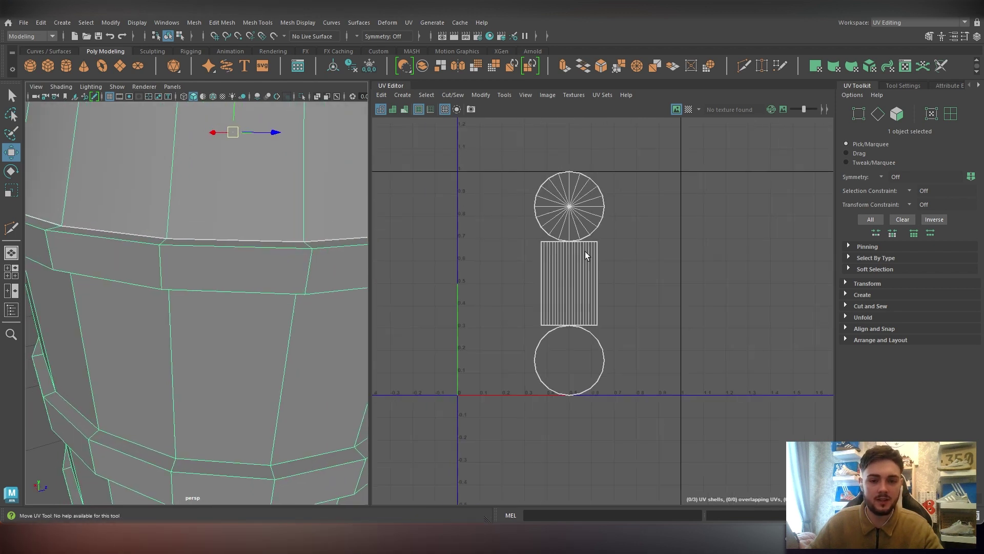
# Apply an automatic UV projection to the barrel, frame it and return to object selection
pyautogui.click(411, 23)
pyautogui.click(435, 84)
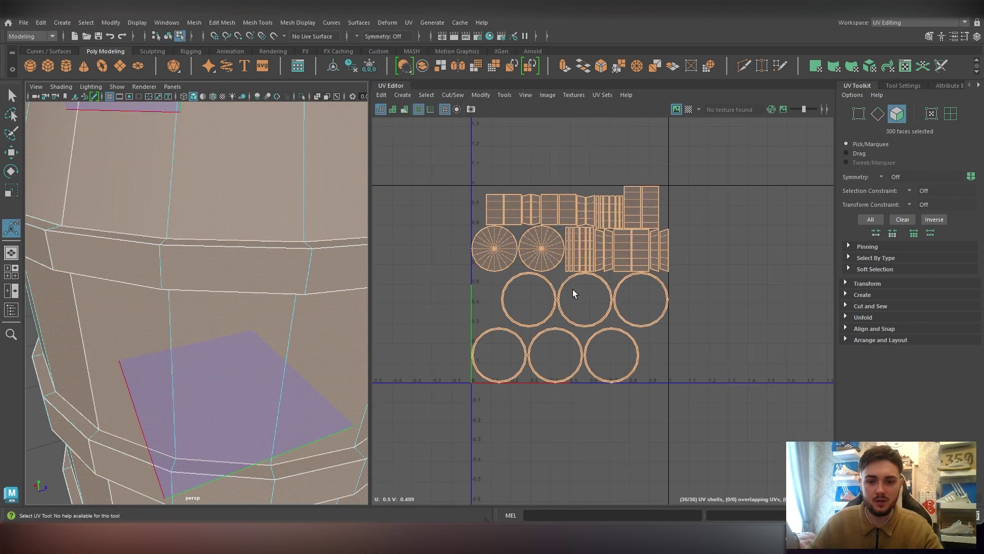
pyautogui.press('f')
pyautogui.keyDown('alt'); pyautogui.moveTo(214, 274); pyautogui.dragTo(232, 262); pyautogui.keyUp('alt')
pyautogui.moveTo(225, 243); pyautogui.dragTo(274, 228, button='right')
pyautogui.press('q')
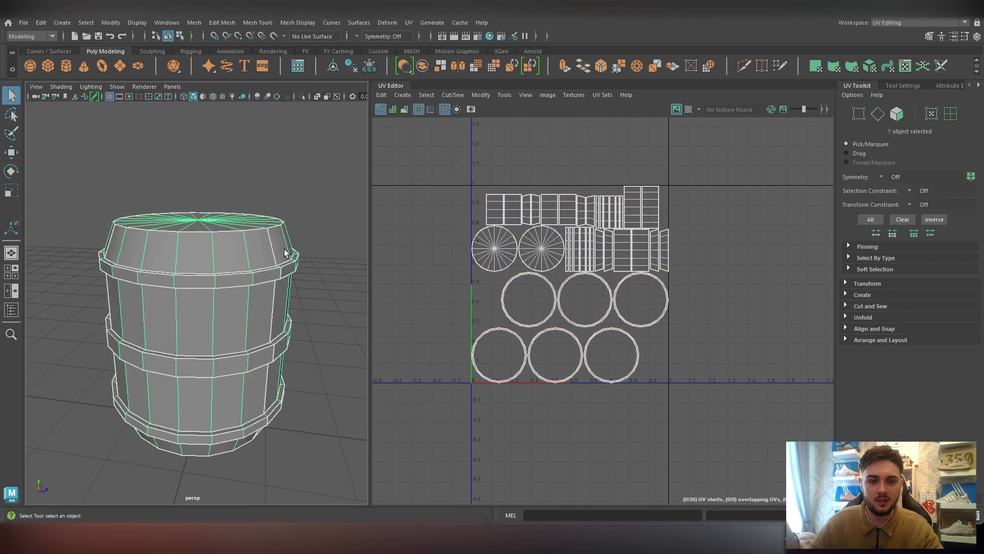
# In UV shell selection, select the four shells around the body section below the top hoop and locate them in the layout
pyautogui.scroll(5, 287, 254)
pyautogui.scroll(-2, 298, 285)
pyautogui.moveTo(529, 243); pyautogui.dragTo(479, 222, button='right')
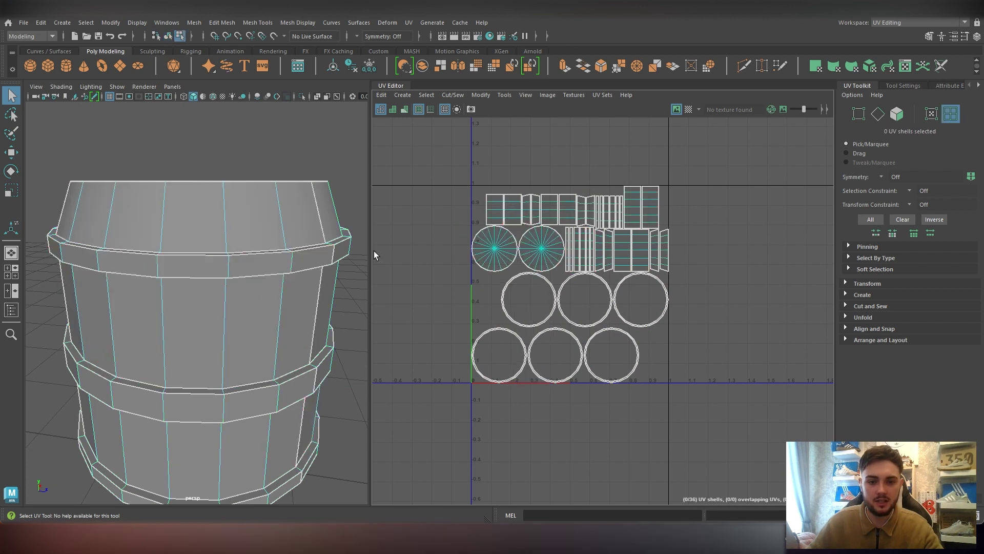
pyautogui.moveTo(255, 245); pyautogui.dragTo(305, 268, button='right')
pyautogui.click(268, 337)
pyautogui.keyDown('alt'); pyautogui.moveTo(268, 336); pyautogui.dragTo(189, 333); pyautogui.keyUp('alt')
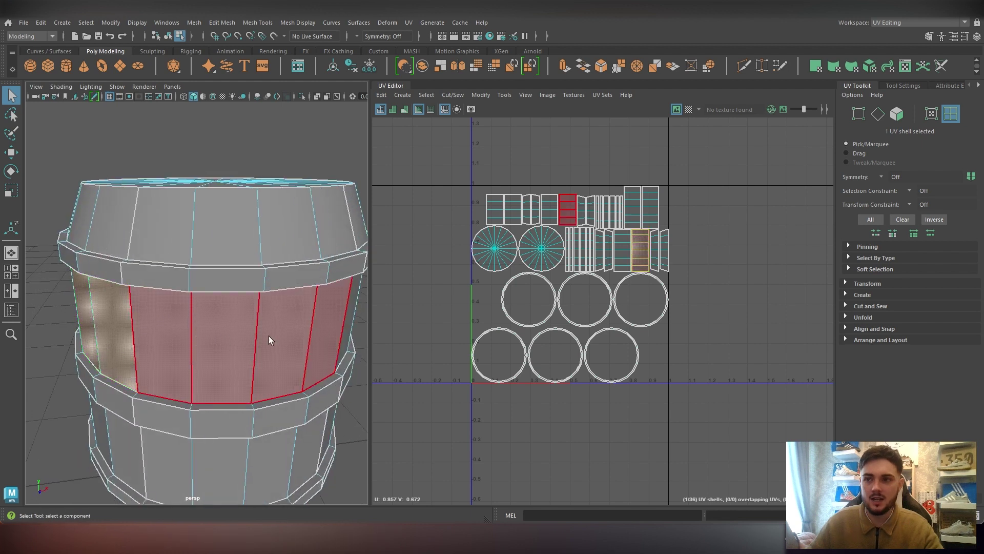
pyautogui.keyDown('alt'); pyautogui.moveTo(263, 337); pyautogui.dragTo(142, 320); pyautogui.keyUp('alt')
pyautogui.keyDown('shift'); pyautogui.click(192, 312); pyautogui.keyUp('shift')
pyautogui.keyDown('shift'); pyautogui.click(144, 320); pyautogui.keyUp('shift')
pyautogui.keyDown('alt'); pyautogui.moveTo(310, 312); pyautogui.dragTo(167, 308); pyautogui.keyUp('alt')
pyautogui.keyDown('shift'); pyautogui.click(293, 328); pyautogui.keyUp('shift')
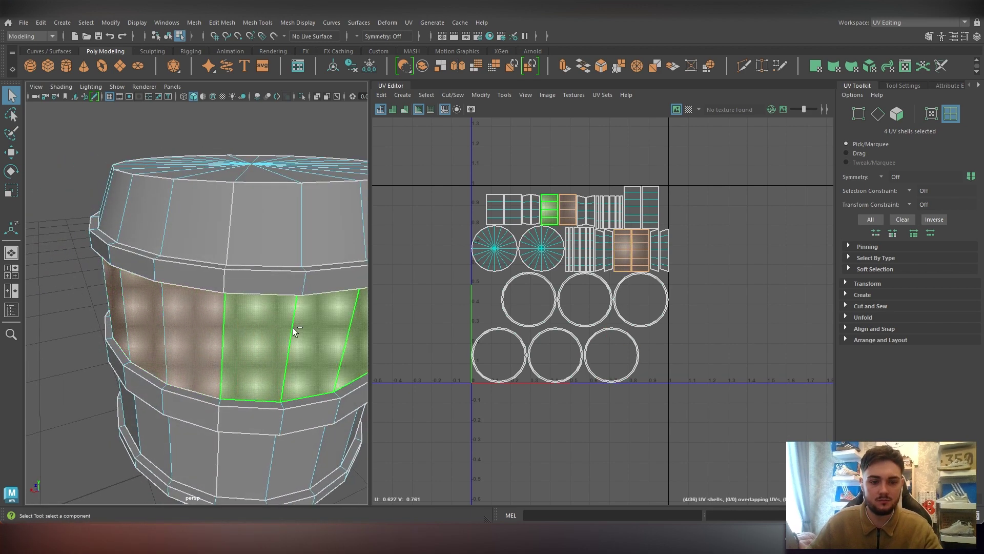
pyautogui.keyDown('alt'); pyautogui.moveTo(293, 327); pyautogui.dragTo(176, 313); pyautogui.keyUp('alt')
pyautogui.scroll(3, 528, 268)
pyautogui.scroll(3, 561, 222)
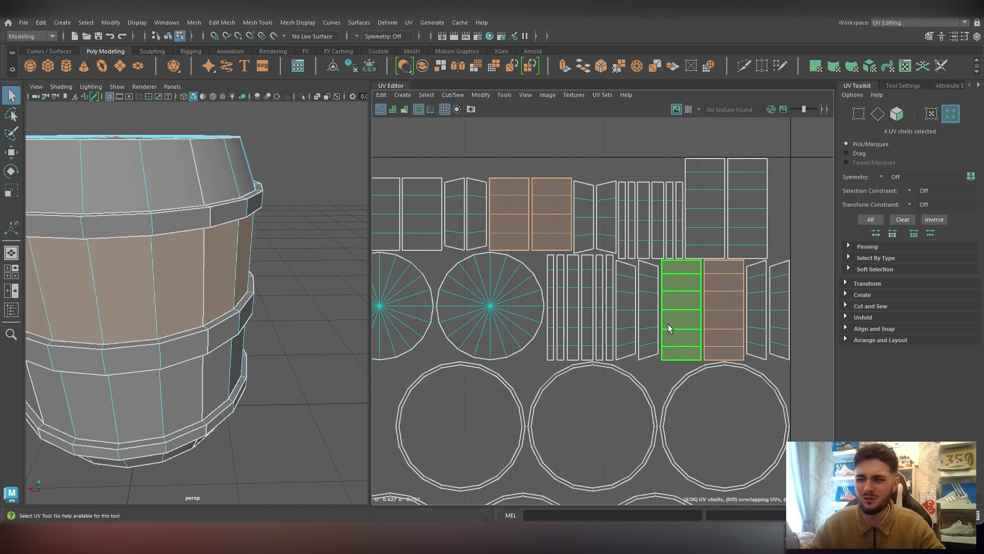
# Select the circular cap shells in turn in the UV layout and locate the top cap on the barrel
pyautogui.click(481, 321)
pyautogui.click(411, 316)
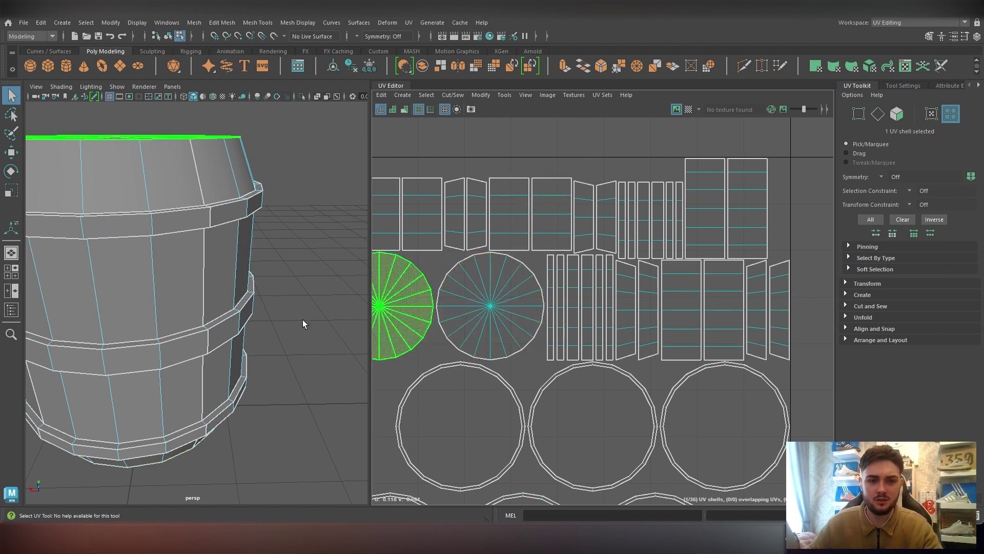
pyautogui.keyDown('alt'); pyautogui.moveTo(242, 267); pyautogui.dragTo(200, 274); pyautogui.keyUp('alt')
pyautogui.keyDown('alt'); pyautogui.moveTo(200, 274); pyautogui.dragTo(325, 323, button='middle'); pyautogui.keyUp('alt')
pyautogui.scroll(-3, 328, 281)
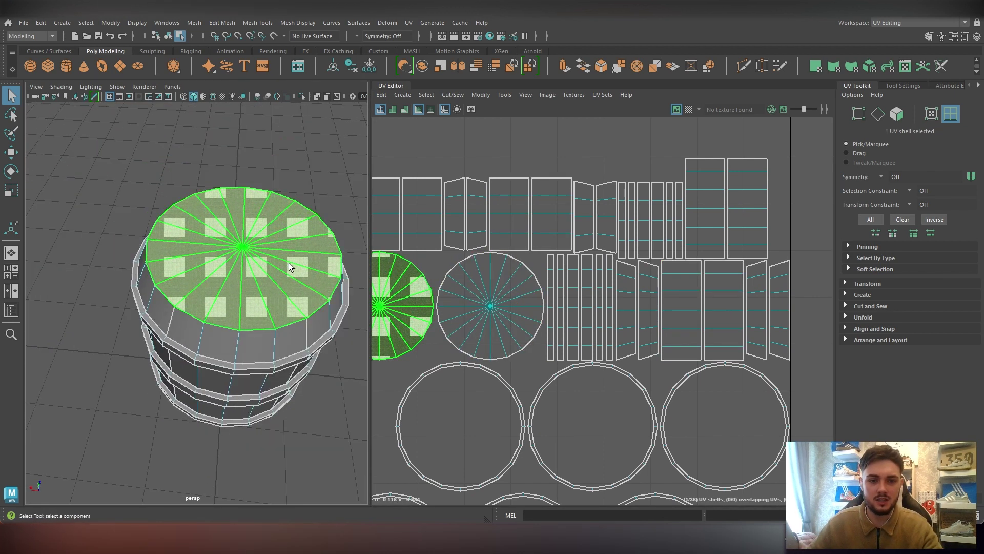
pyautogui.keyDown('alt'); pyautogui.moveTo(288, 263); pyautogui.dragTo(315, 287); pyautogui.keyUp('alt')
pyautogui.keyDown('alt'); pyautogui.moveTo(424, 299); pyautogui.dragTo(473, 297, button='middle'); pyautogui.keyUp('alt')
pyautogui.scroll(-3, 301, 277)
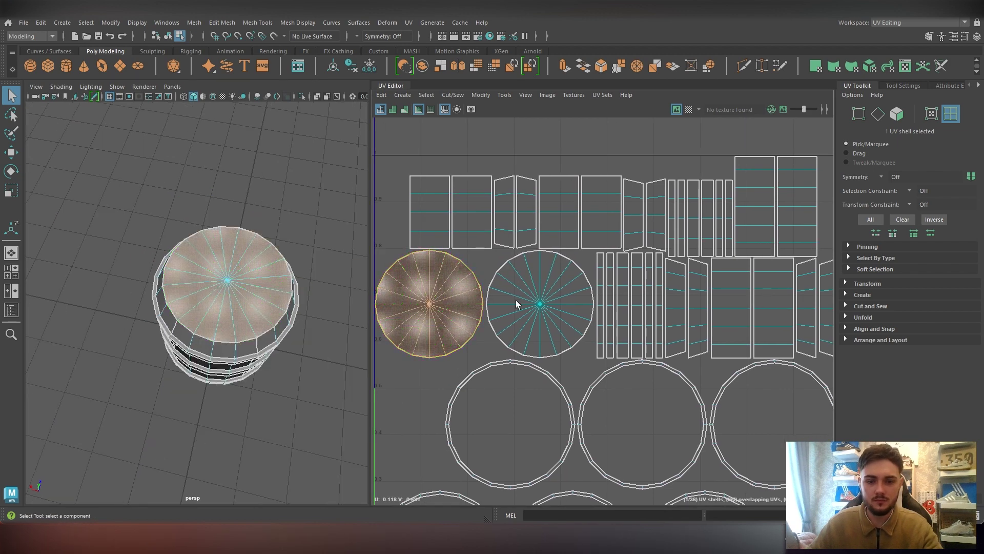
# Select the second circular cap shell and inspect how the barrel's sides are split into shells
pyautogui.click(536, 307)
pyautogui.keyDown('alt'); pyautogui.moveTo(253, 286); pyautogui.dragTo(247, 232); pyautogui.keyUp('alt')
pyautogui.scroll(3, 266, 297)
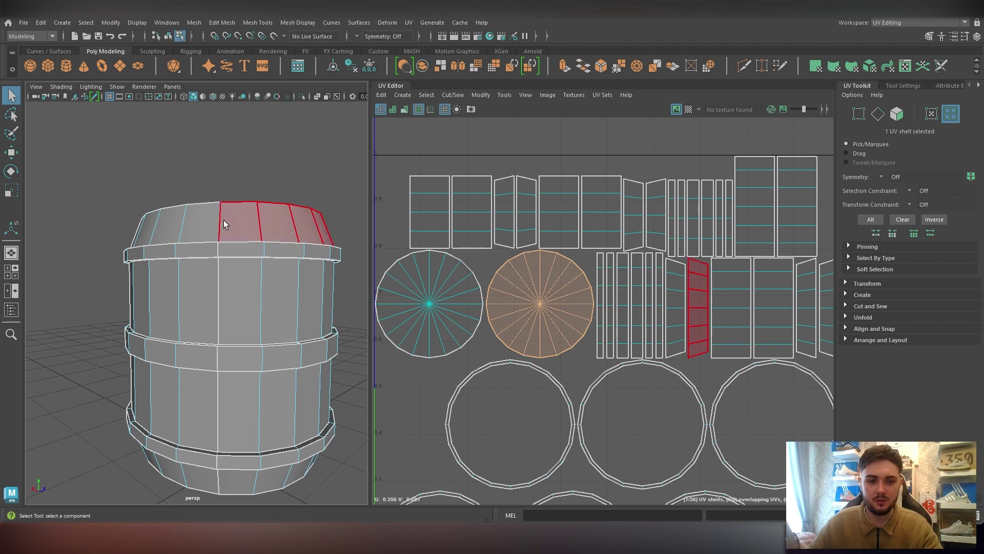
pyautogui.keyDown('alt'); pyautogui.moveTo(232, 453); pyautogui.dragTo(222, 356, button='middle'); pyautogui.keyUp('alt')
pyautogui.keyDown('alt'); pyautogui.moveTo(223, 356); pyautogui.dragTo(128, 359); pyautogui.keyUp('alt')
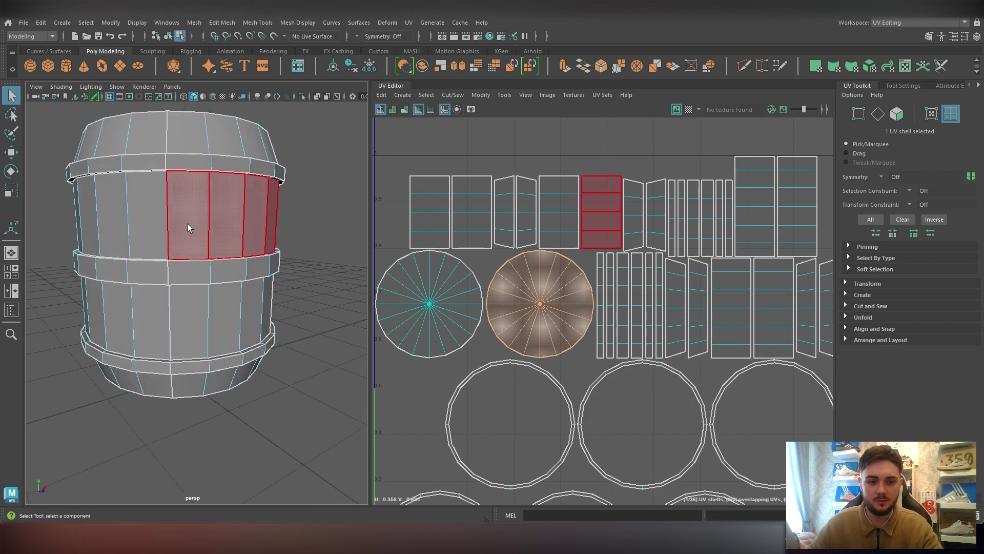
pyautogui.keyDown('alt'); pyautogui.moveTo(266, 327); pyautogui.dragTo(212, 293); pyautogui.keyUp('alt')
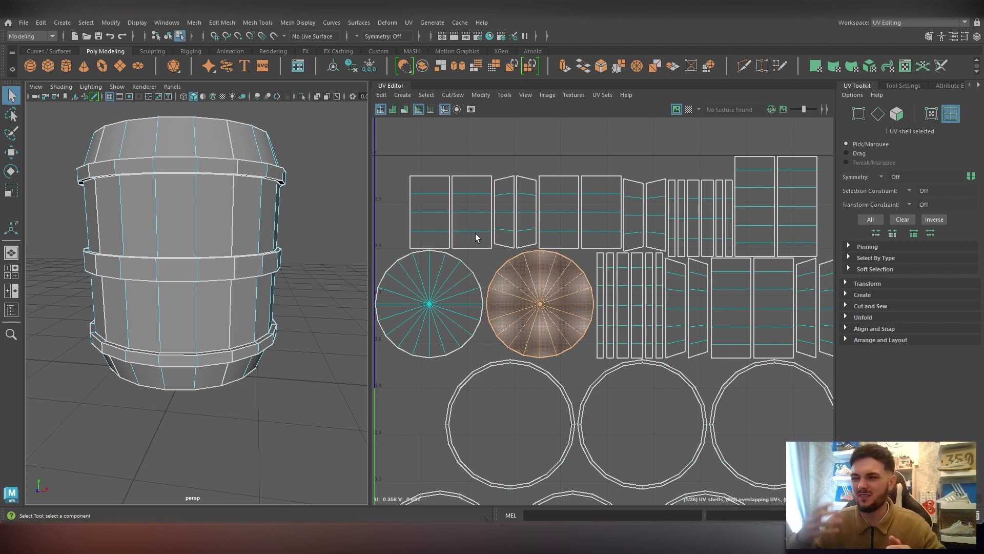
# Select a ring-shaped shell in the UV layout and locate the matching hoop edge on the barrel
pyautogui.scroll(-5, 475, 235)
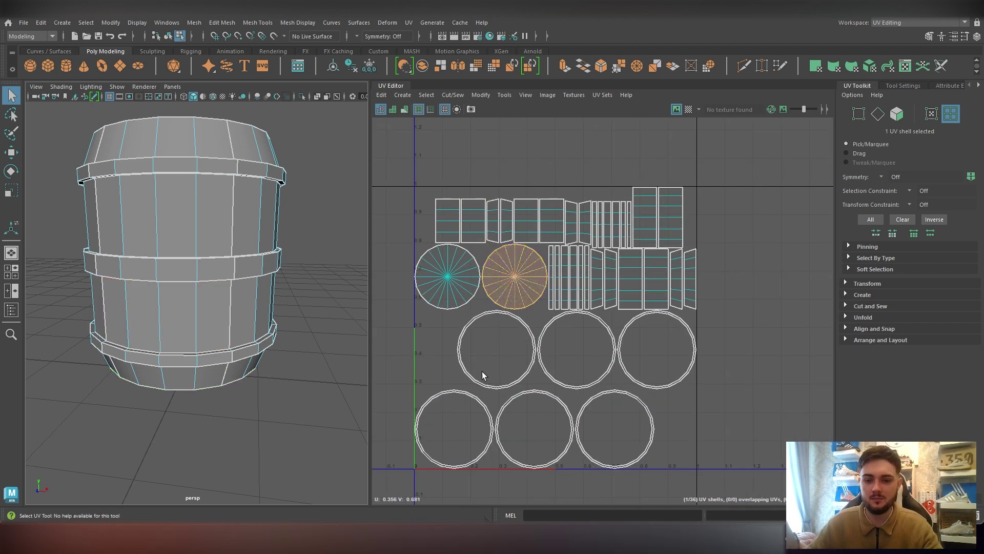
pyautogui.click(507, 316)
pyautogui.keyDown('alt'); pyautogui.moveTo(237, 271); pyautogui.dragTo(205, 261); pyautogui.keyUp('alt')
pyautogui.scroll(5, 217, 247)
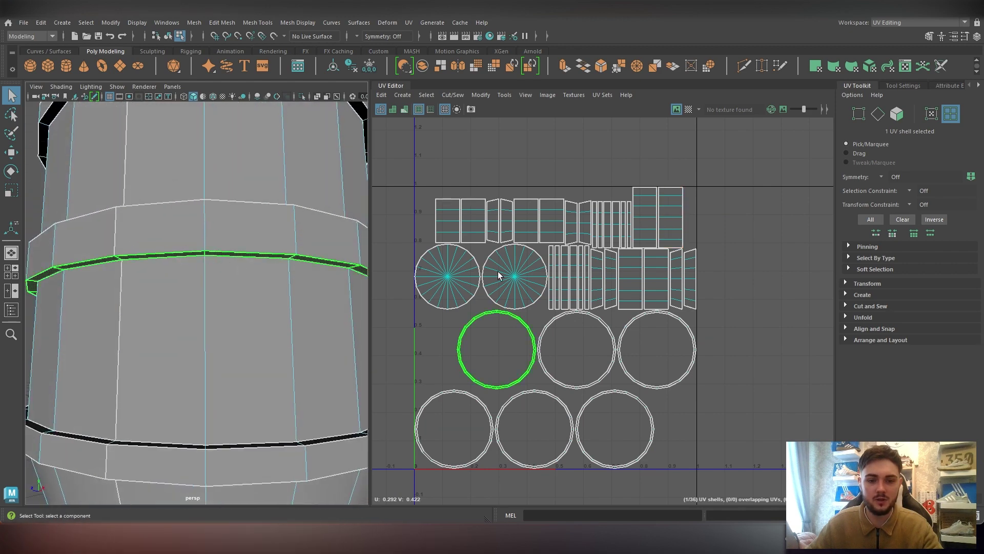
# Select all the barrel's UV shells in the layout and delete them
pyautogui.scroll(-3, 448, 230)
pyautogui.moveTo(517, 226); pyautogui.dragTo(464, 209, button='right')
pyautogui.moveTo(415, 172); pyautogui.dragTo(675, 432)
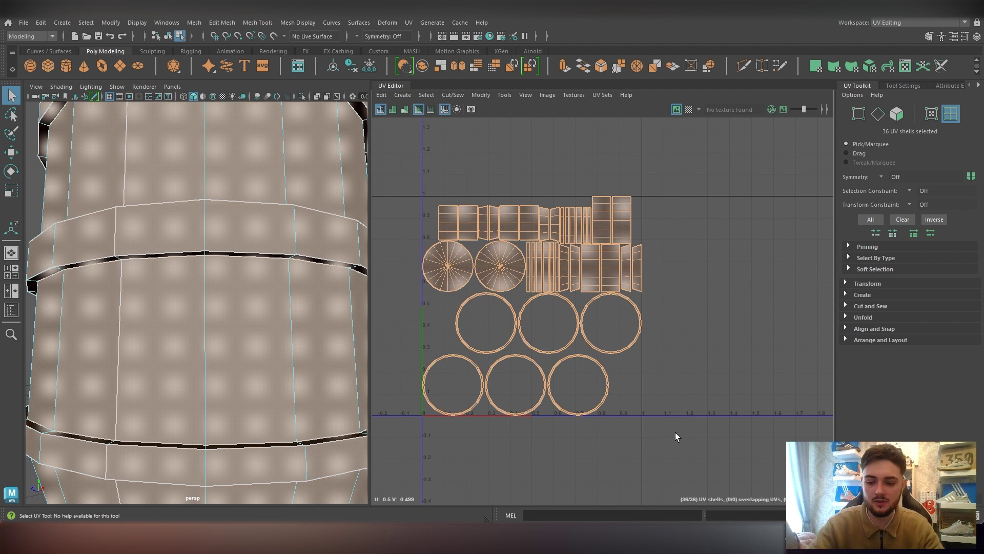
pyautogui.press('Delete')
# Frame the whole barrel from slightly above, return to object selection and create a camera-based UV projection
pyautogui.scroll(-5, 226, 336)
pyautogui.keyDown('alt'); pyautogui.moveTo(226, 336); pyautogui.dragTo(281, 343); pyautogui.keyUp('alt')
pyautogui.keyDown('alt'); pyautogui.moveTo(281, 343); pyautogui.dragTo(259, 365, button='middle'); pyautogui.keyUp('alt')
pyautogui.keyDown('alt'); pyautogui.moveTo(259, 368); pyautogui.dragTo(378, 338); pyautogui.keyUp('alt')
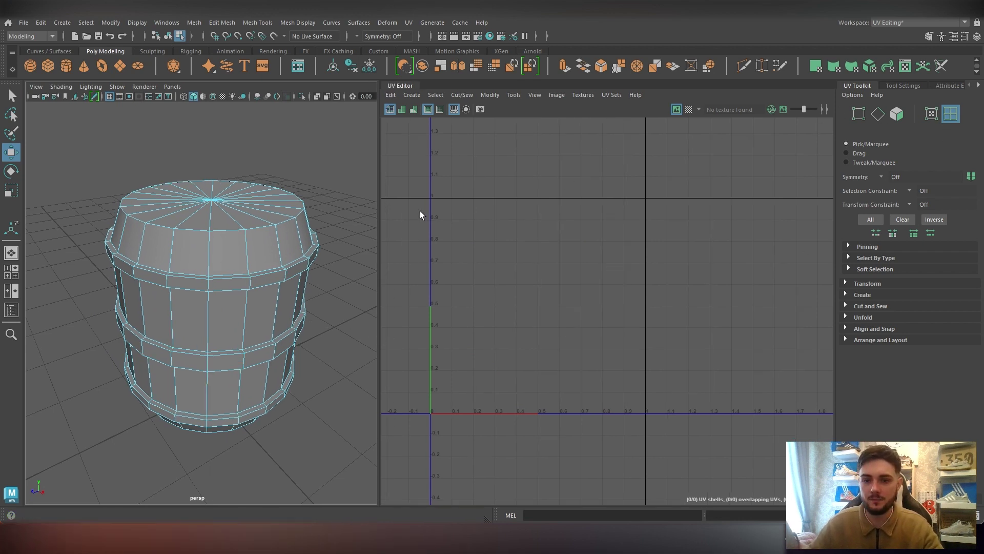
pyautogui.moveTo(225, 250); pyautogui.dragTo(258, 244, button='right')
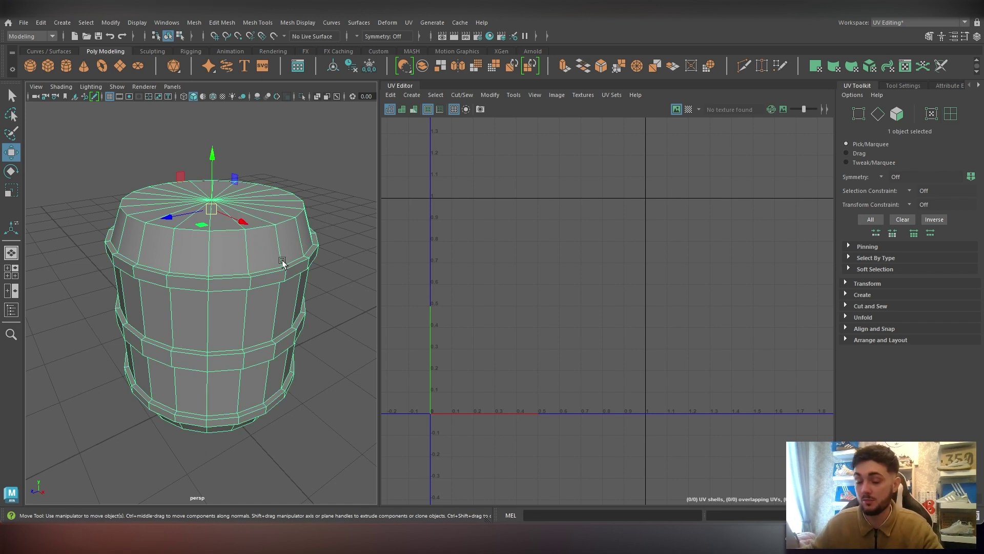
pyautogui.click(414, 95)
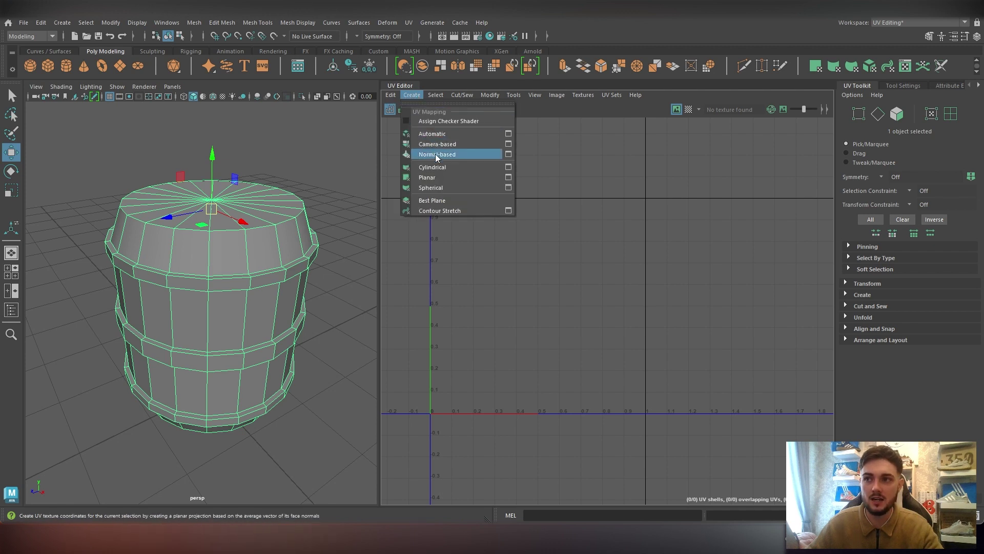
pyautogui.click(445, 144)
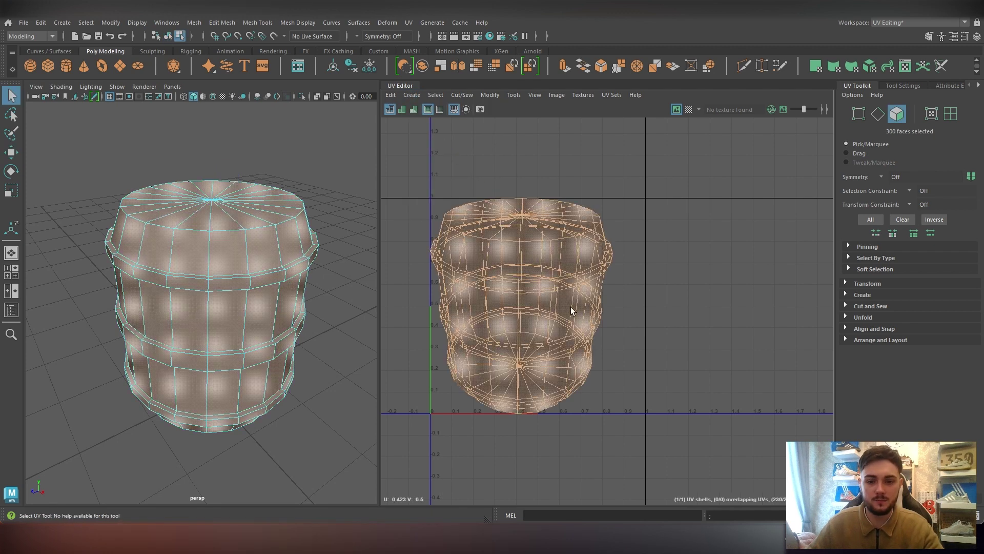
# Switch to UV shell selection and move the barrel's shell outside the 0–1 tile to about U 1.54, V 0.617
pyautogui.click(564, 306)
pyautogui.moveTo(562, 305); pyautogui.dragTo(531, 291, button='right')
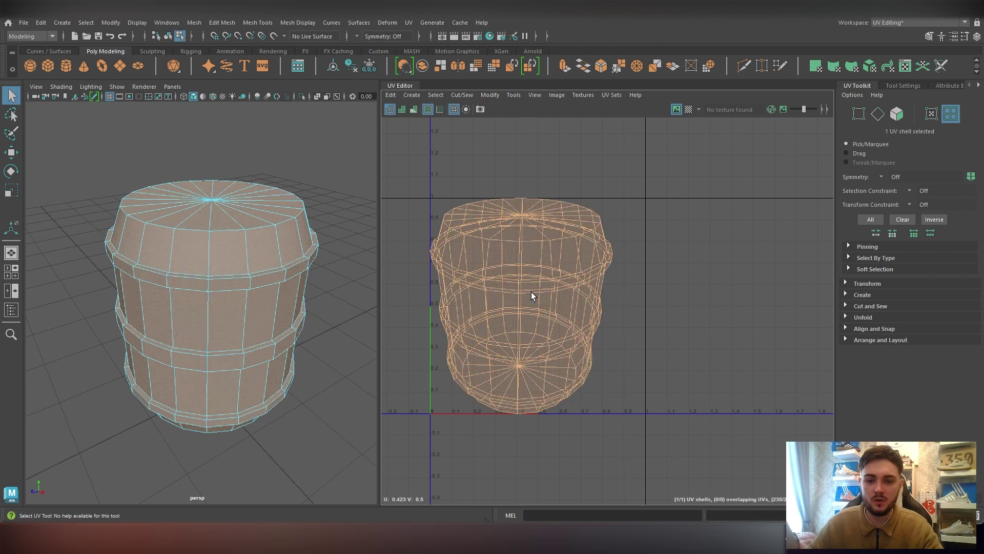
pyautogui.press('w')
pyautogui.moveTo(522, 306); pyautogui.dragTo(764, 282)
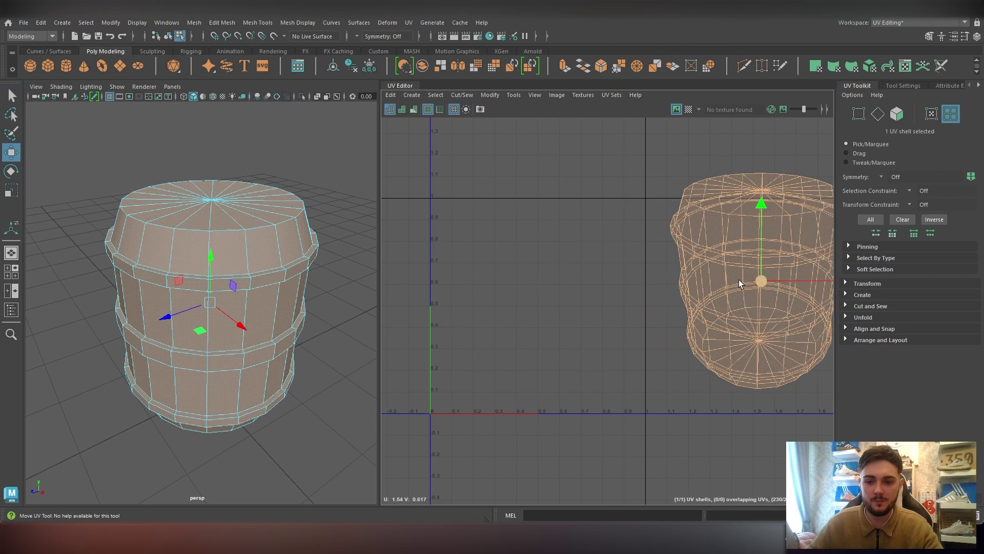
# Examine the empty 0–1 UV tile and move the barrel's shell back into it, to about U 0.468, V 0.575
pyautogui.keyDown('alt'); pyautogui.moveTo(522, 279); pyautogui.dragTo(503, 280, button='middle'); pyautogui.keyUp('alt')
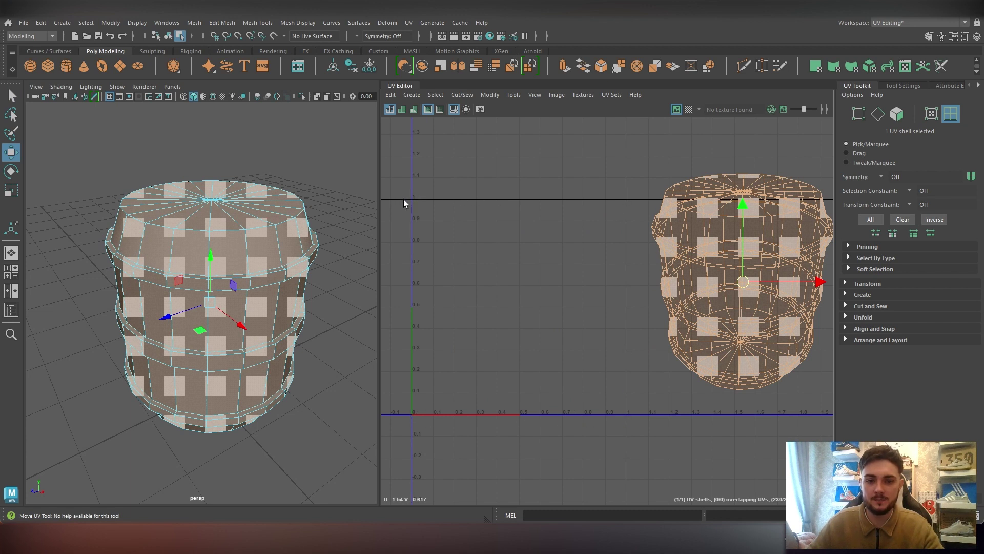
pyautogui.moveTo(493, 254)
pyautogui.keyDown('alt'); pyautogui.mouseDown(button='middle')
pyautogui.moveTo(491, 316)
pyautogui.moveTo(480, 255)
pyautogui.mouseUp(button='middle'); pyautogui.keyUp('alt')
pyautogui.scroll(-3, 651, 284)
pyautogui.scroll(5, 516, 315)
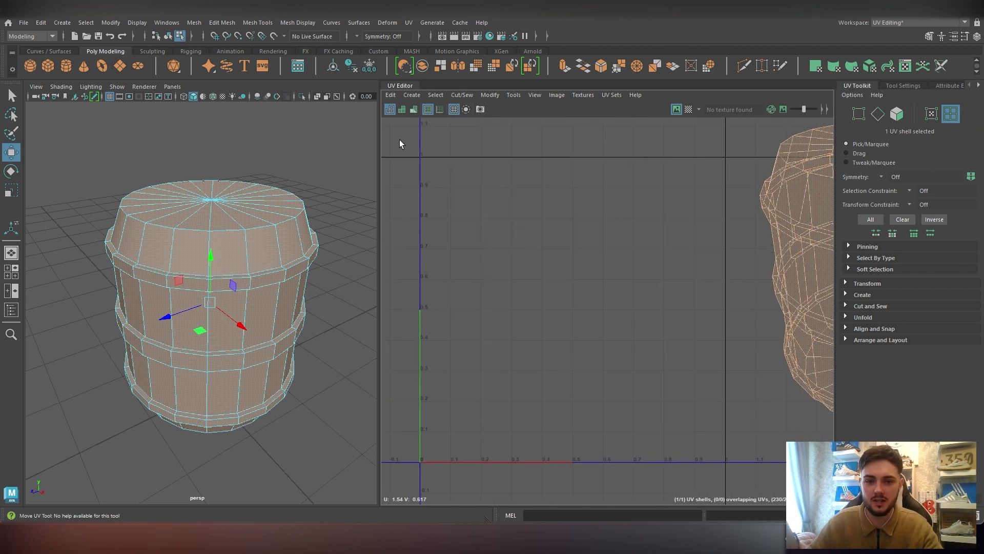
pyautogui.keyDown('alt'); pyautogui.moveTo(682, 284); pyautogui.dragTo(574, 297, button='middle'); pyautogui.keyUp('alt')
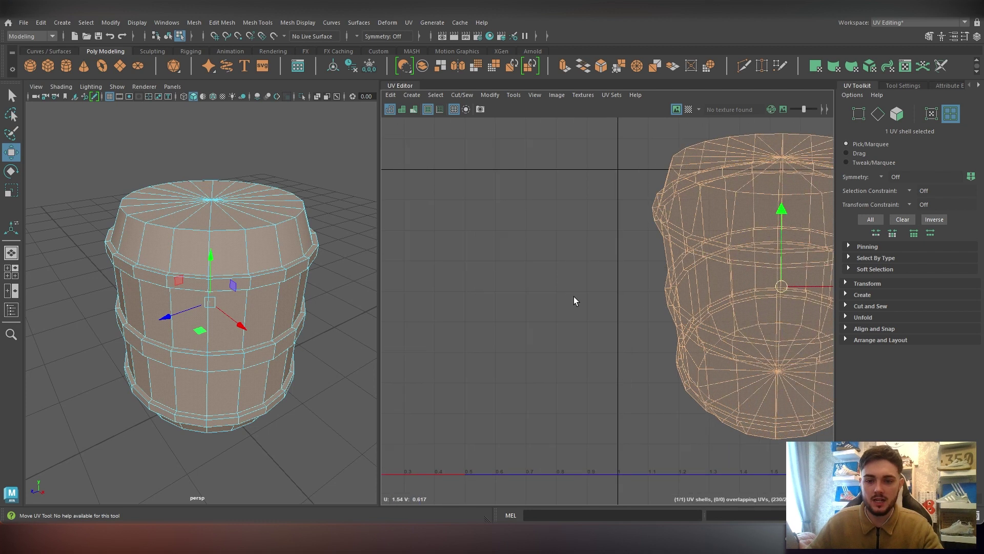
pyautogui.scroll(-2, 619, 295)
pyautogui.moveTo(748, 291); pyautogui.dragTo(492, 301)
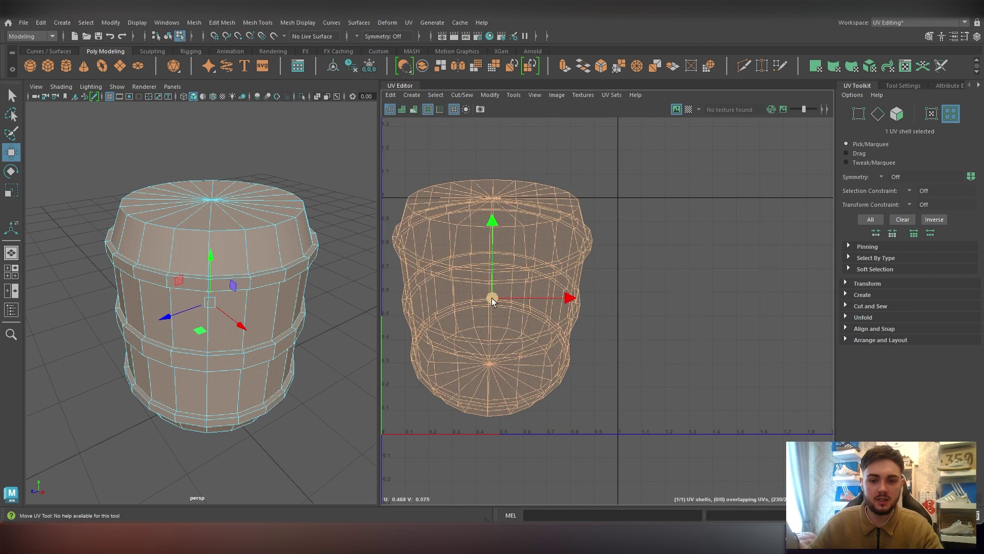
# Move the barrel's UV shell out of the 0–1 tile again, to about U 1.49, V 0.63
pyautogui.moveTo(469, 288); pyautogui.dragTo(430, 273, button='right')
pyautogui.moveTo(497, 300); pyautogui.dragTo(738, 285)
pyautogui.press('w')
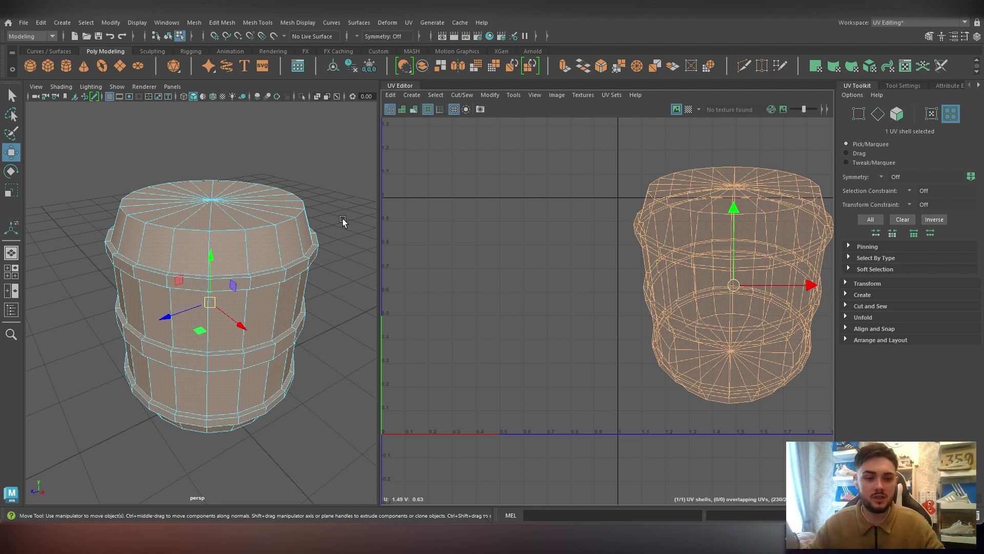
# Toggle the UV Toolkit out of sight and back twice, leaving it shown beside the UV layout
pyautogui.keyDown('alt'); pyautogui.moveTo(85, 351); pyautogui.dragTo(199, 314); pyautogui.keyUp('alt')
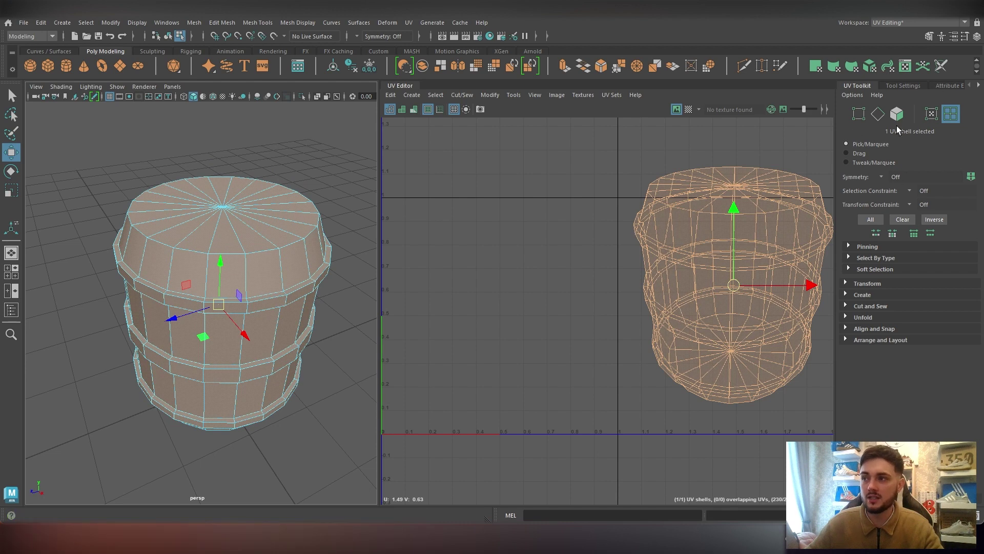
pyautogui.click(873, 86)
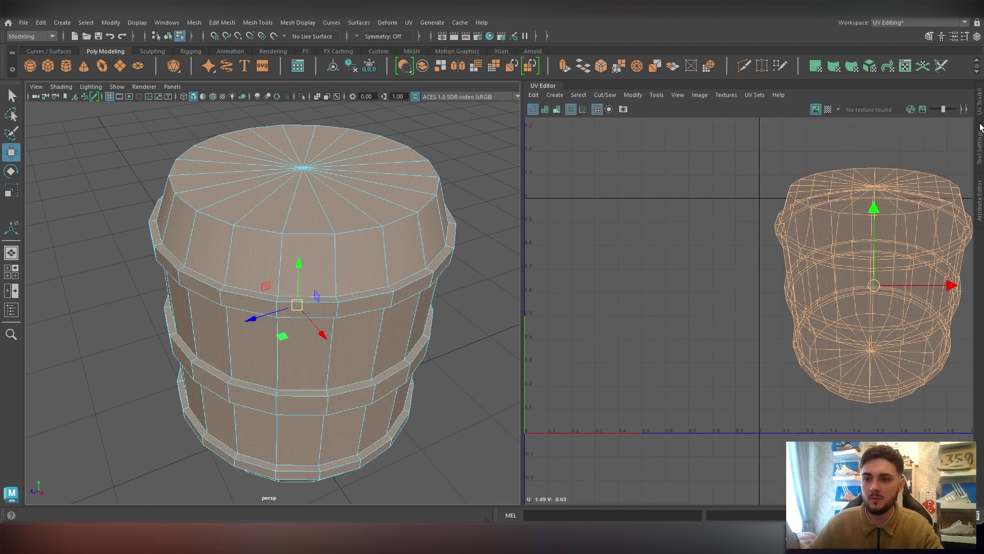
pyautogui.moveTo(721, 252)
pyautogui.keyDown('alt'); pyautogui.mouseDown(button='middle')
pyautogui.moveTo(653, 255)
pyautogui.moveTo(664, 231)
pyautogui.moveTo(706, 241)
pyautogui.mouseUp(button='middle'); pyautogui.keyUp('alt')
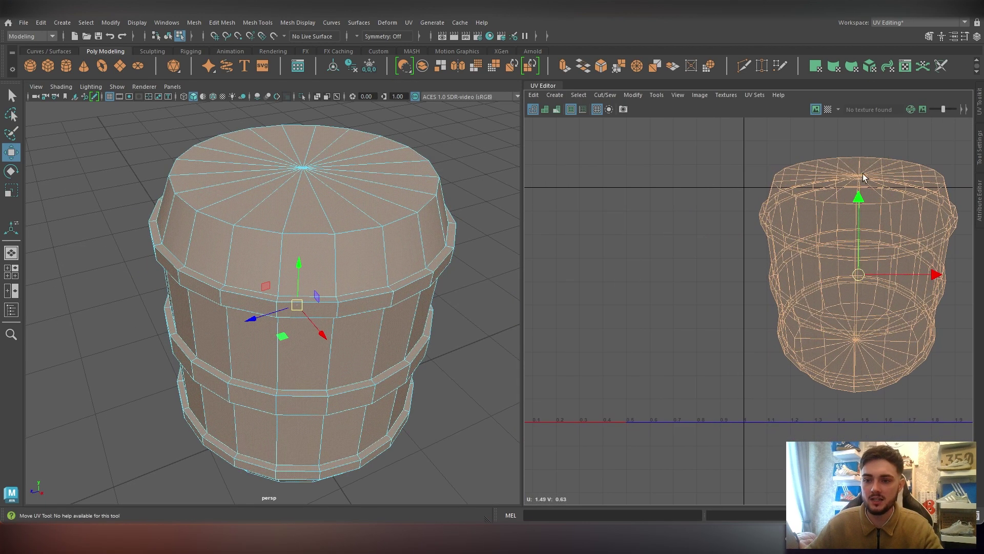
pyautogui.click(981, 113)
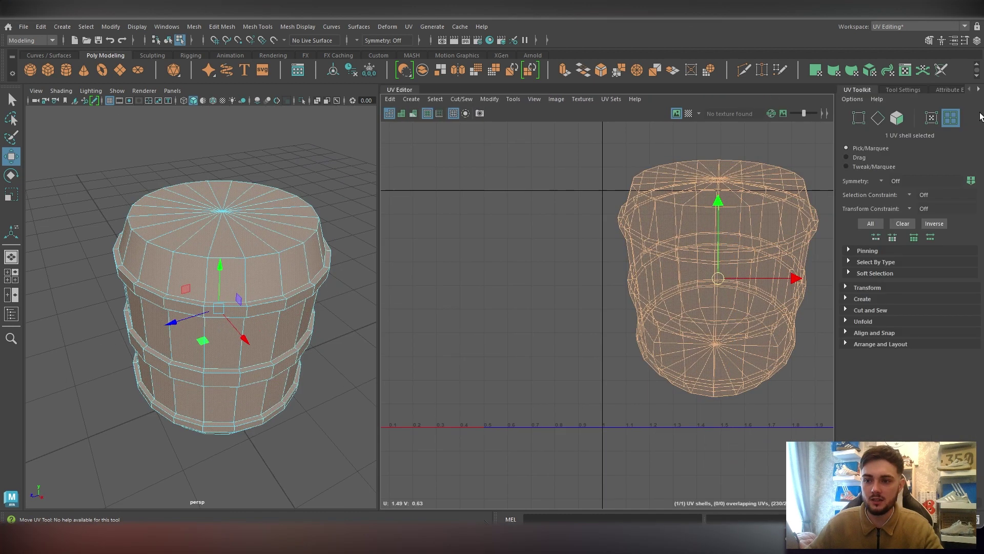
pyautogui.click(849, 92)
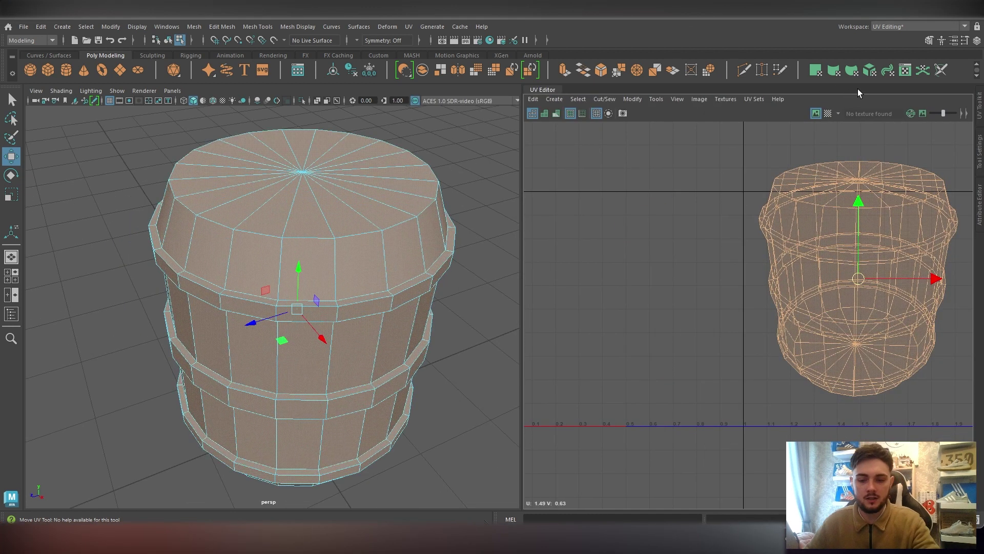
pyautogui.click(980, 105)
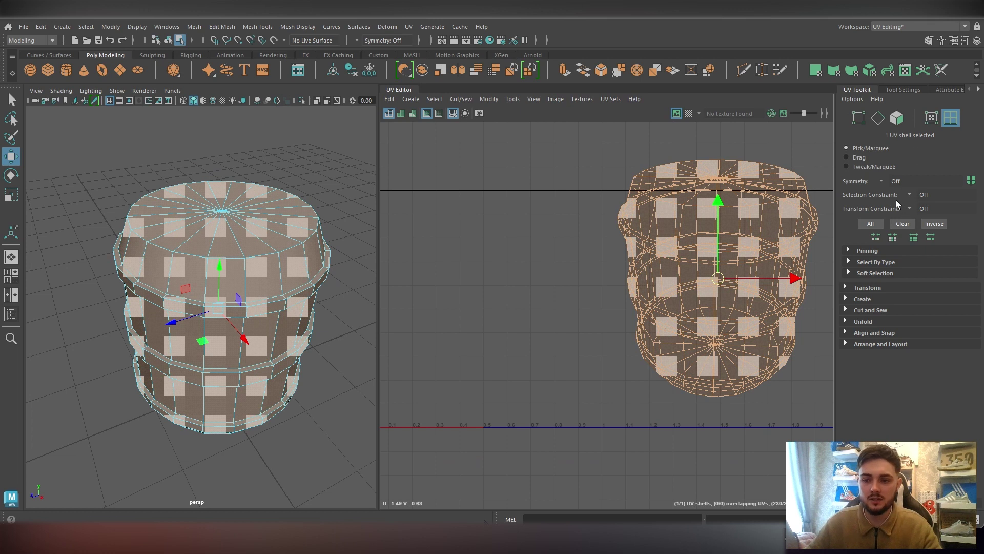
pyautogui.keyDown('alt'); pyautogui.moveTo(487, 277); pyautogui.dragTo(527, 282, button='middle'); pyautogui.keyUp('alt')
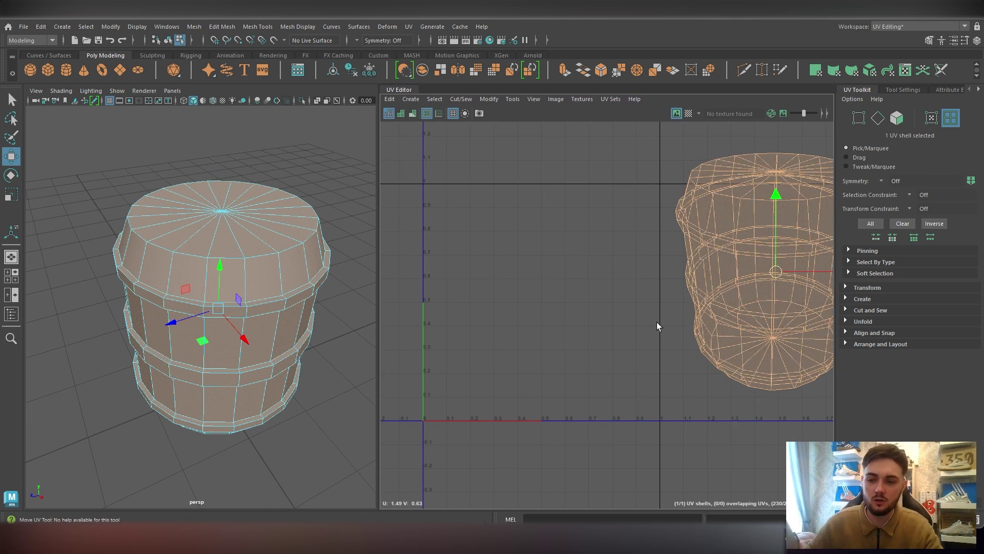
# Reveal the Cut and Sew tools in the UV Toolkit and bring the barrel's shell into close view
pyautogui.click(846, 288)
pyautogui.click(846, 288)
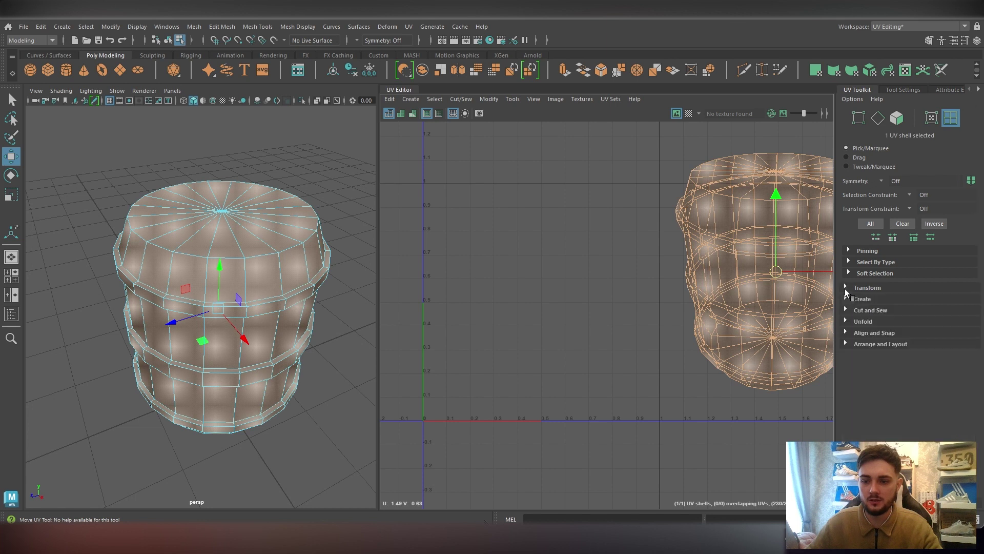
pyautogui.click(847, 309)
pyautogui.press('f')
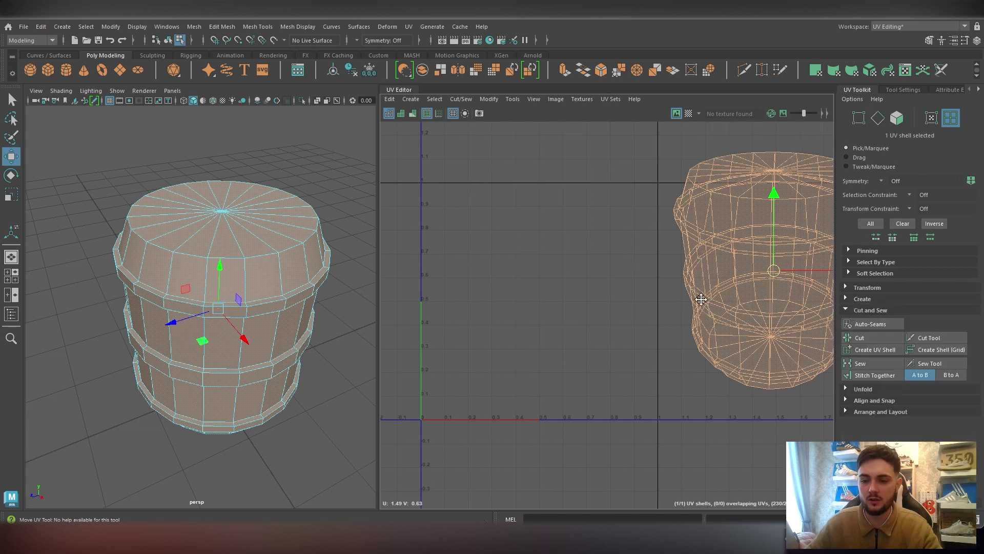
pyautogui.keyDown('alt'); pyautogui.moveTo(291, 236); pyautogui.dragTo(280, 243); pyautogui.keyUp('alt')
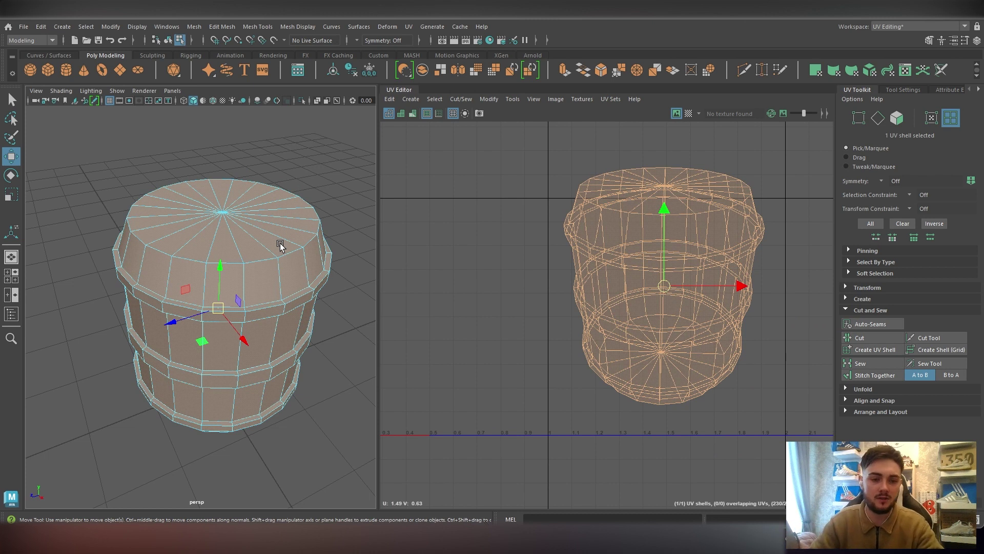
pyautogui.scroll(2, 591, 214)
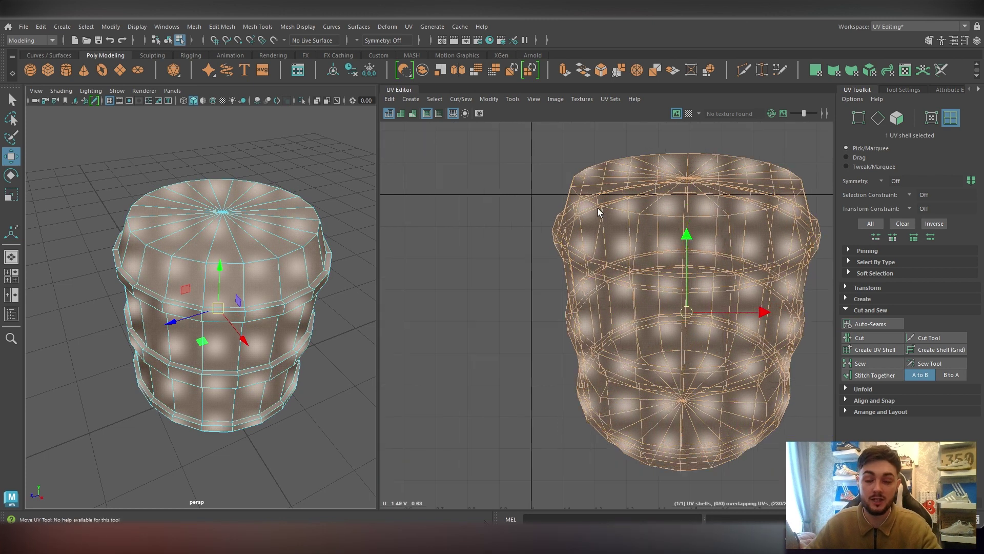
pyautogui.scroll(1, 666, 210)
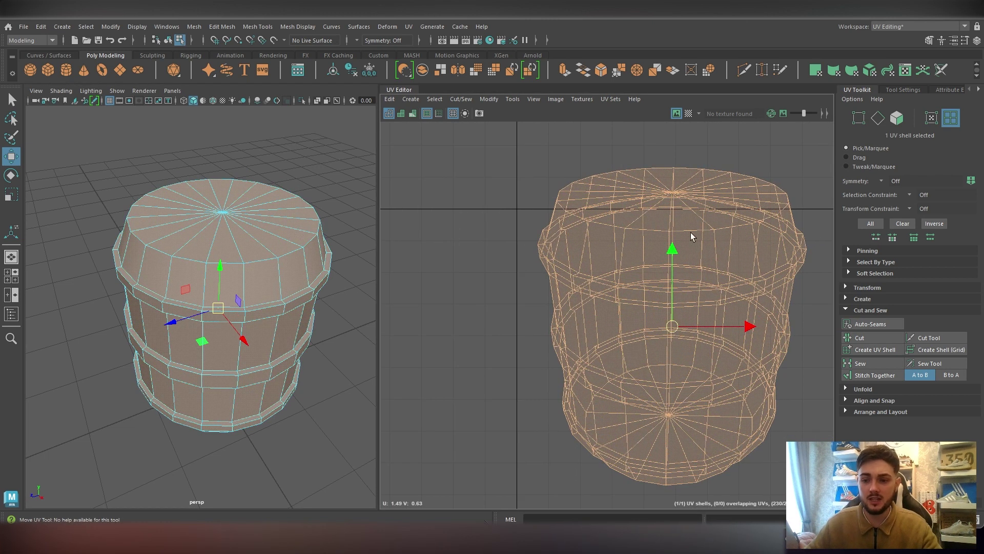
# Cut the barrel's UVs apart along every edge and clear the selection
pyautogui.click(865, 337)
pyautogui.moveTo(677, 236); pyautogui.dragTo(686, 188, button='right')
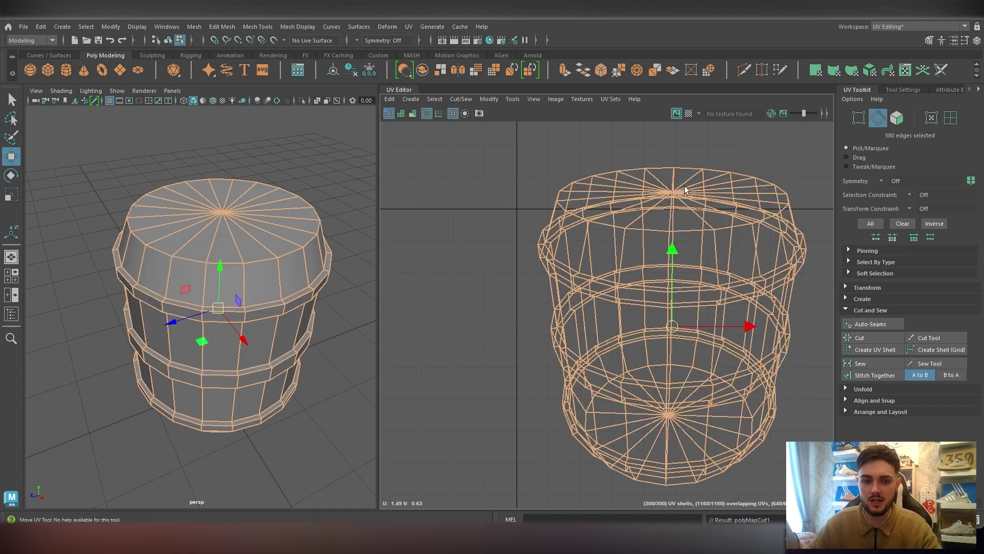
pyautogui.click(285, 226)
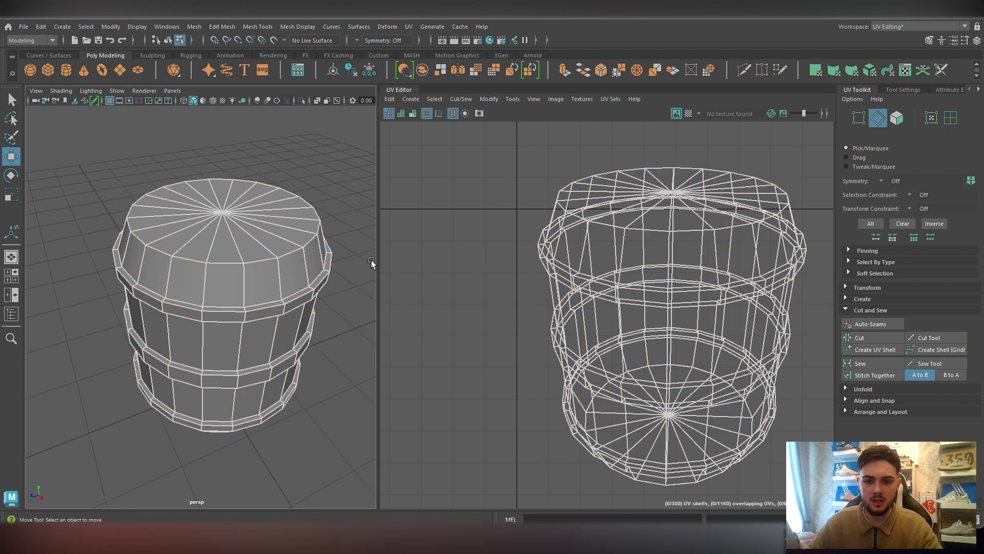
# Try moving the UV shell of a single face on the sloped upper section aside, and undo back past the move
pyautogui.rightClick(683, 244)
pyautogui.click(639, 229)
pyautogui.click(635, 257)
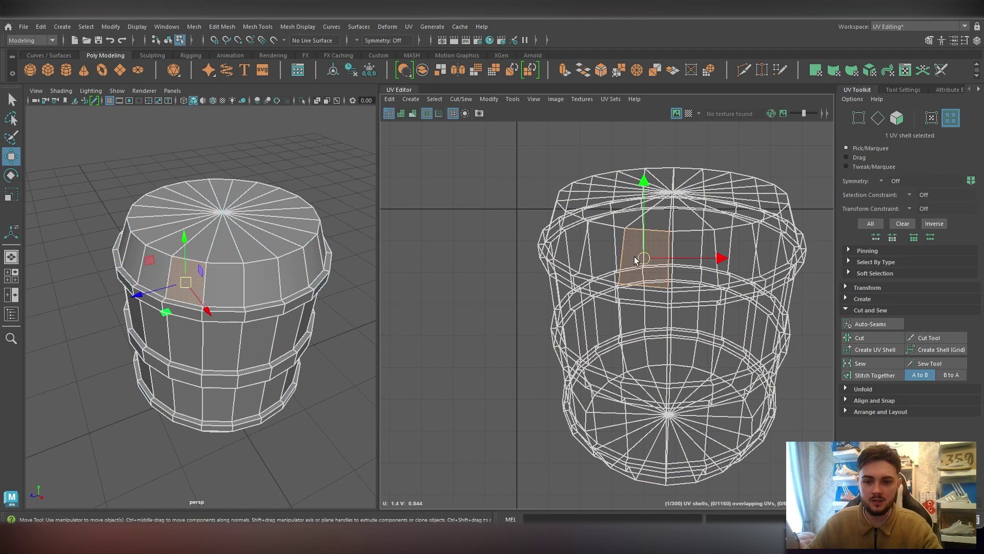
pyautogui.moveTo(635, 262); pyautogui.dragTo(548, 276)
pyautogui.hotkey('ctrl', 'z')
pyautogui.hotkey('ctrl', 'z')
pyautogui.hotkey('ctrl', 'z')
pyautogui.hotkey('ctrl', 'z')
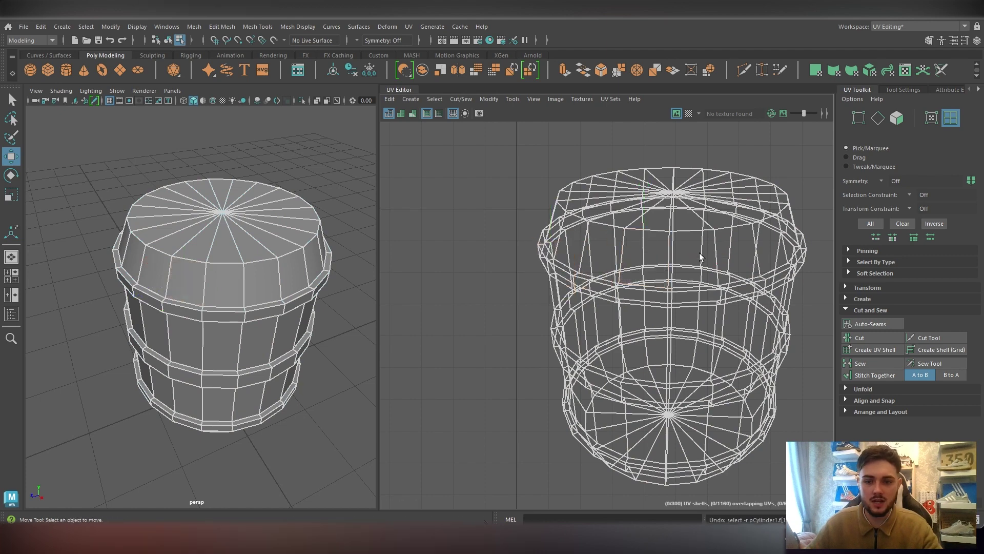
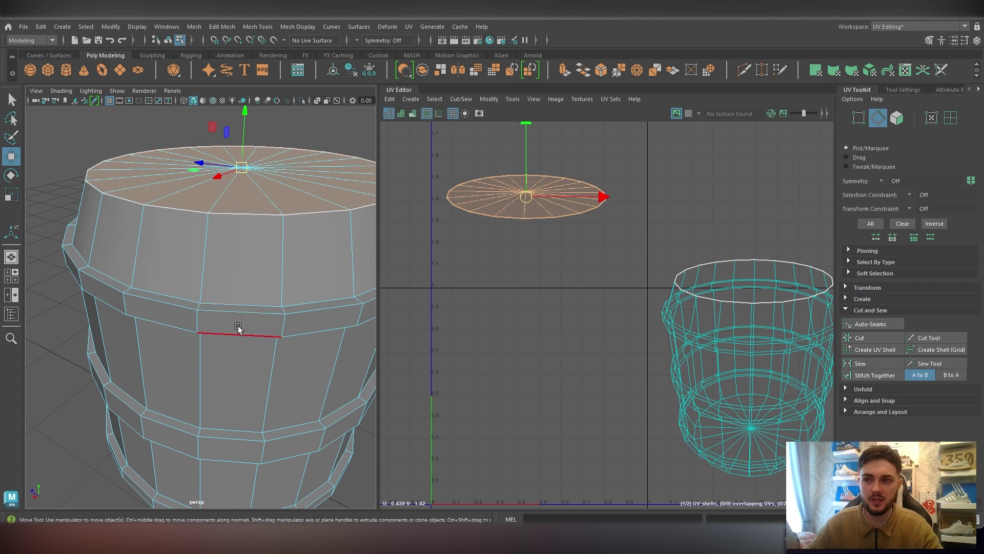
# Cut the UVs along the edge loop beneath the sloped upper section and move that section's shell to about U 0.459, V 1.09
pyautogui.doubleClick(238, 312)
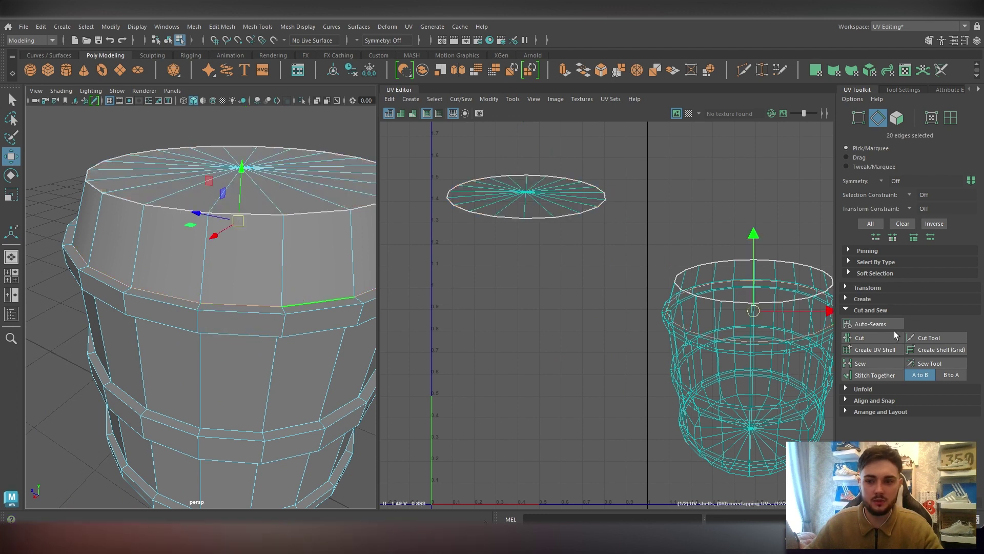
pyautogui.click(872, 334)
pyautogui.rightClick(781, 324)
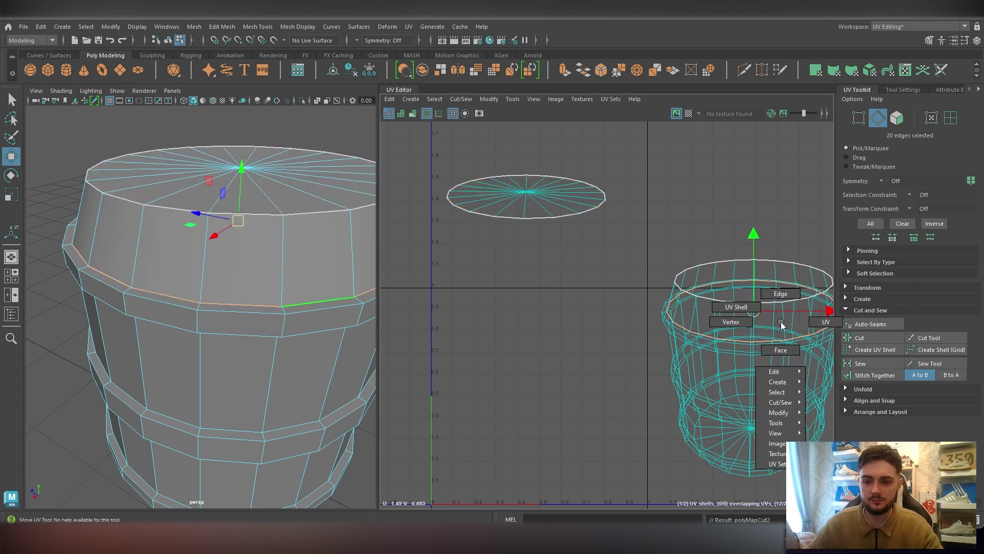
pyautogui.click(738, 309)
pyautogui.moveTo(207, 242); pyautogui.dragTo(264, 239, button='right')
pyautogui.click(730, 324)
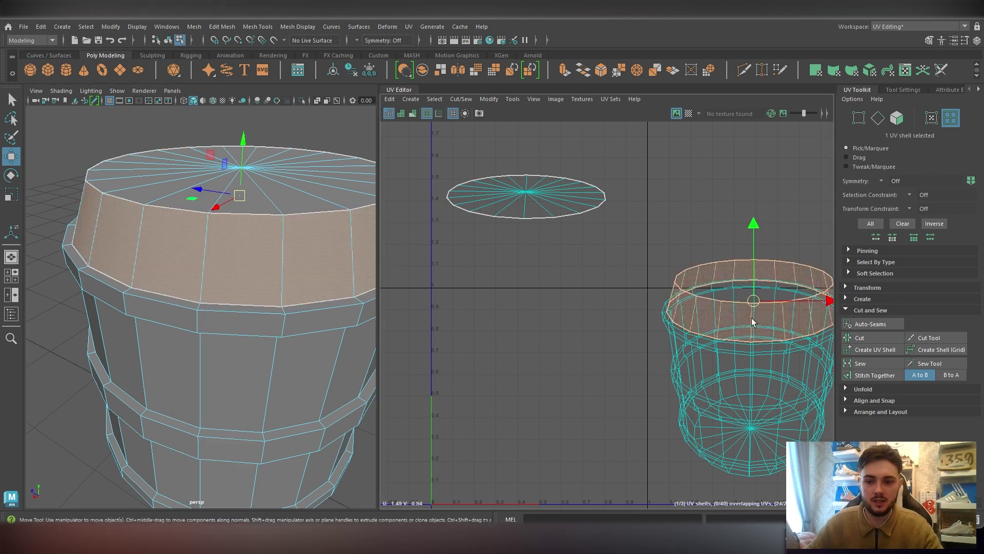
pyautogui.moveTo(751, 301); pyautogui.dragTo(531, 271)
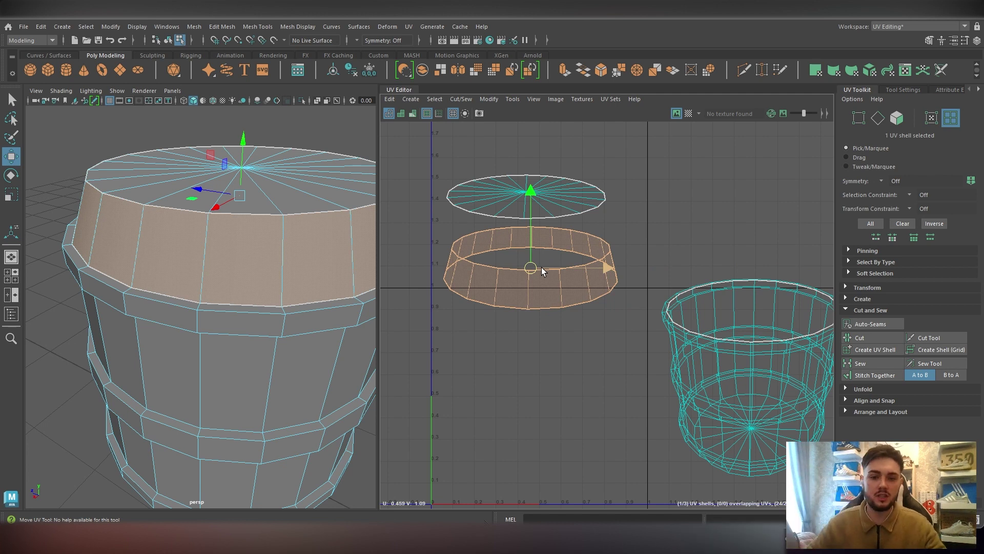
# Cut the UVs along the edge loop on the underside of the top hoop where it meets the barrel's body
pyautogui.moveTo(226, 237); pyautogui.dragTo(211, 219, button='right')
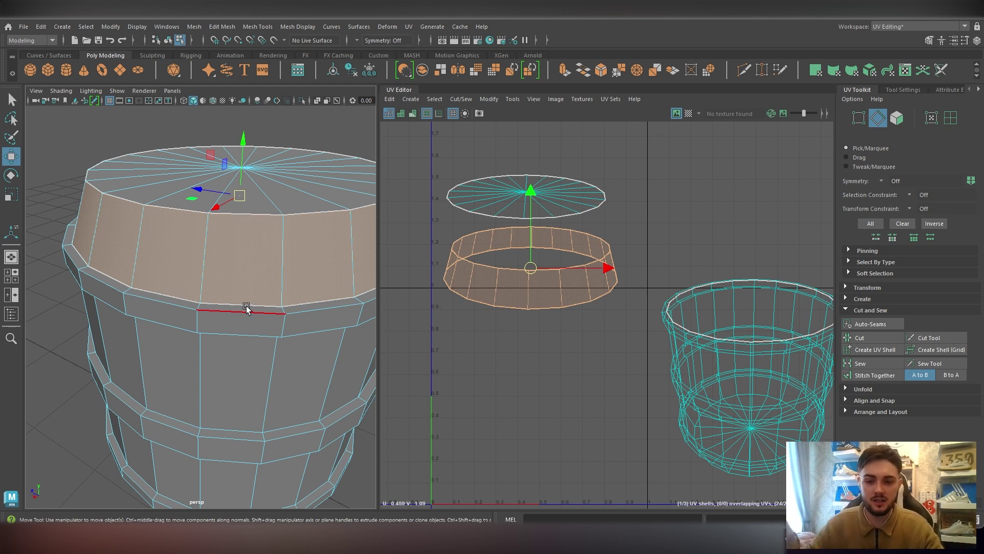
pyautogui.keyDown('alt'); pyautogui.moveTo(188, 324); pyautogui.dragTo(239, 209); pyautogui.keyUp('alt')
pyautogui.keyDown('alt'); pyautogui.moveTo(248, 155); pyautogui.dragTo(260, 192, button='middle'); pyautogui.keyUp('alt')
pyautogui.keyDown('alt'); pyautogui.moveTo(259, 192); pyautogui.dragTo(247, 315); pyautogui.keyUp('alt')
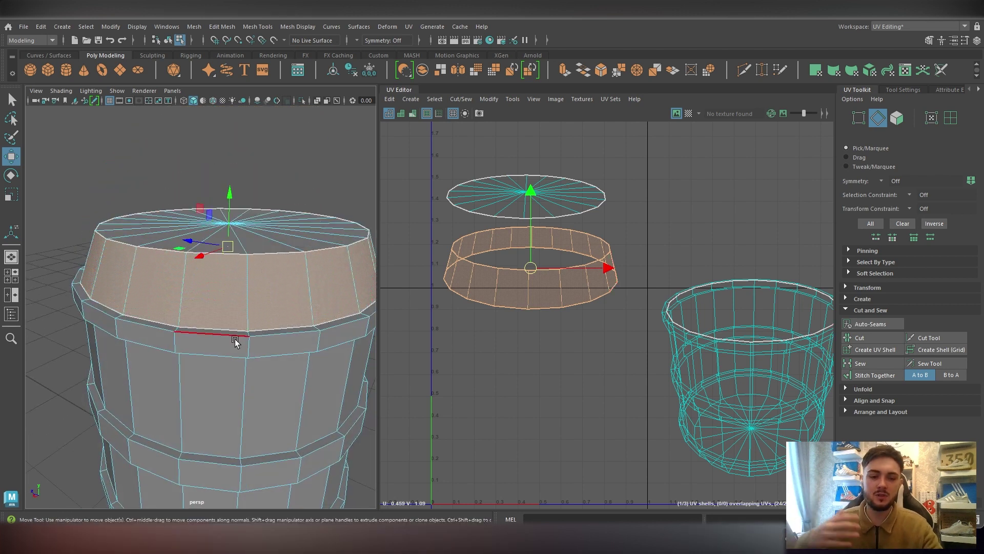
pyautogui.keyDown('alt'); pyautogui.moveTo(235, 340); pyautogui.dragTo(257, 233); pyautogui.keyUp('alt')
pyautogui.doubleClick(256, 226)
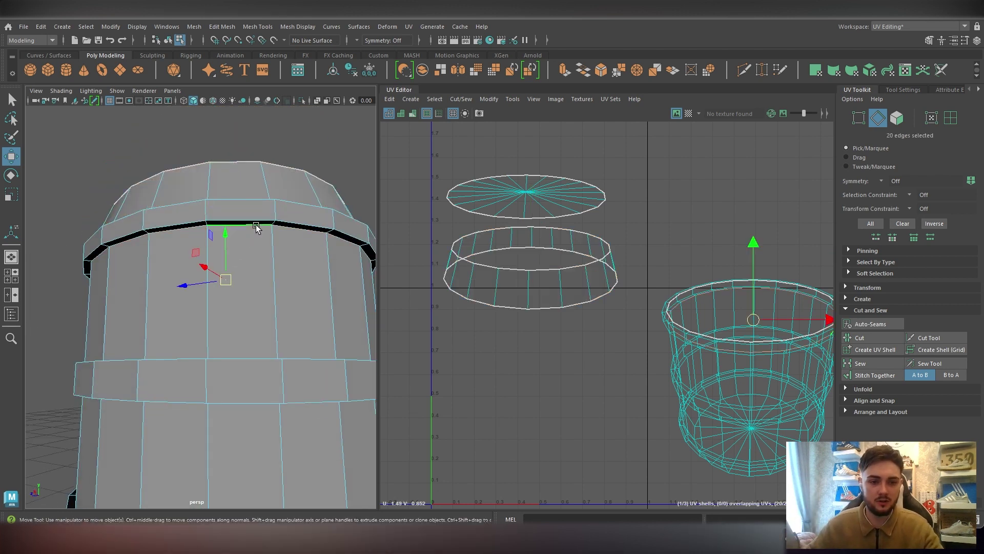
pyautogui.click(860, 338)
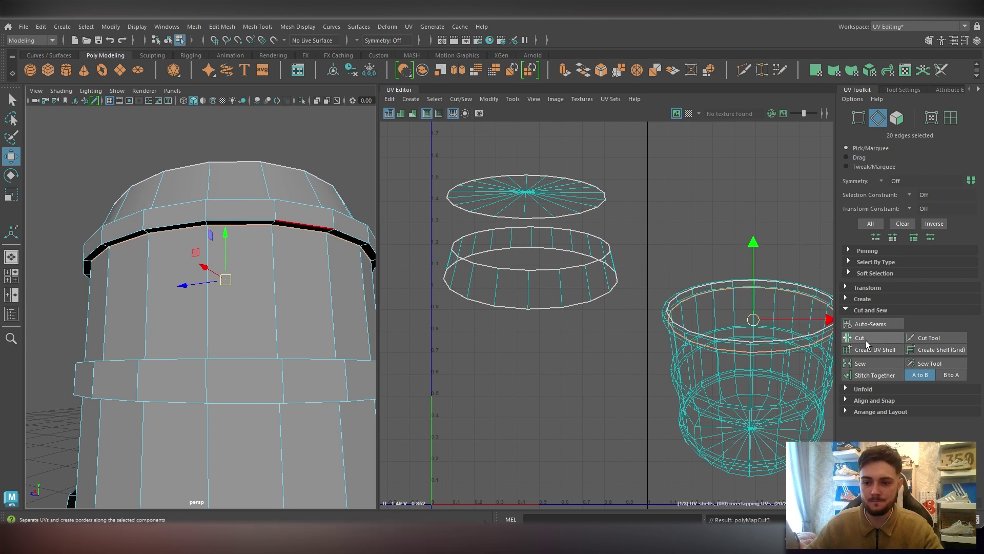
# Move the top hoop's UV shell below the two separated shells, to about U 0.464, V 0.758
pyautogui.moveTo(300, 202); pyautogui.dragTo(336, 230, button='right')
pyautogui.click(759, 322)
pyautogui.moveTo(754, 319); pyautogui.dragTo(533, 343)
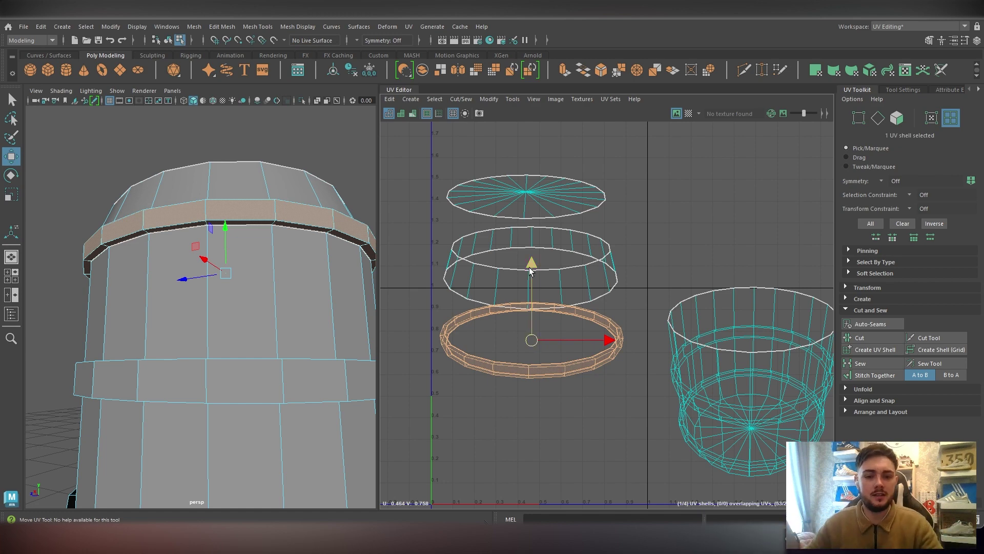
# Cut the UVs along the edge loop where the upper body section meets the top of the middle hoop
pyautogui.keyDown('alt'); pyautogui.moveTo(262, 317); pyautogui.dragTo(255, 337); pyautogui.keyUp('alt')
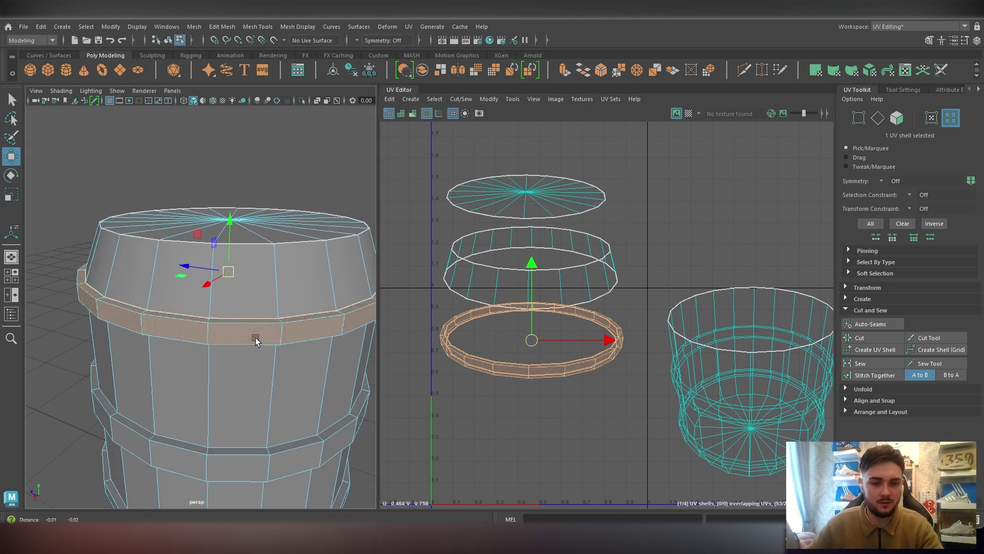
pyautogui.keyDown('alt'); pyautogui.moveTo(255, 338); pyautogui.dragTo(258, 256, button='middle'); pyautogui.keyUp('alt')
pyautogui.moveTo(268, 242); pyautogui.dragTo(257, 211, button='right')
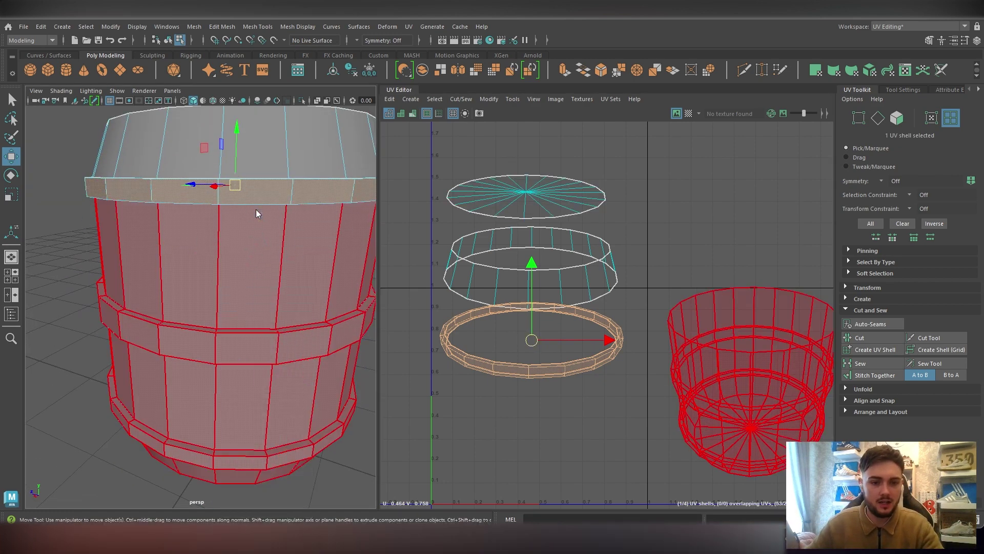
pyautogui.click(257, 326)
pyautogui.scroll(4, 272, 307)
pyautogui.keyDown('alt'); pyautogui.moveTo(257, 206); pyautogui.dragTo(205, 192); pyautogui.keyUp('alt')
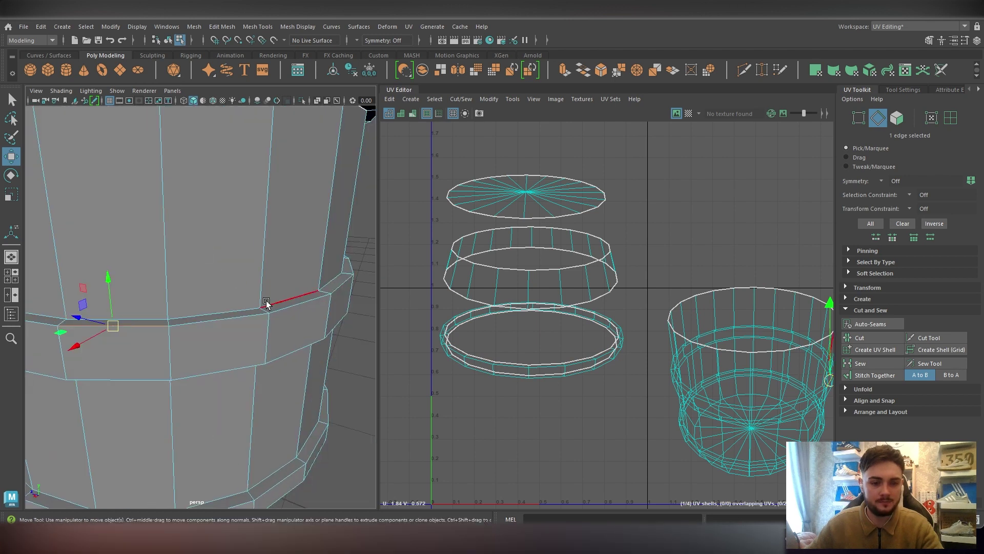
pyautogui.doubleClick(219, 314)
pyautogui.click(862, 338)
pyautogui.click(861, 339)
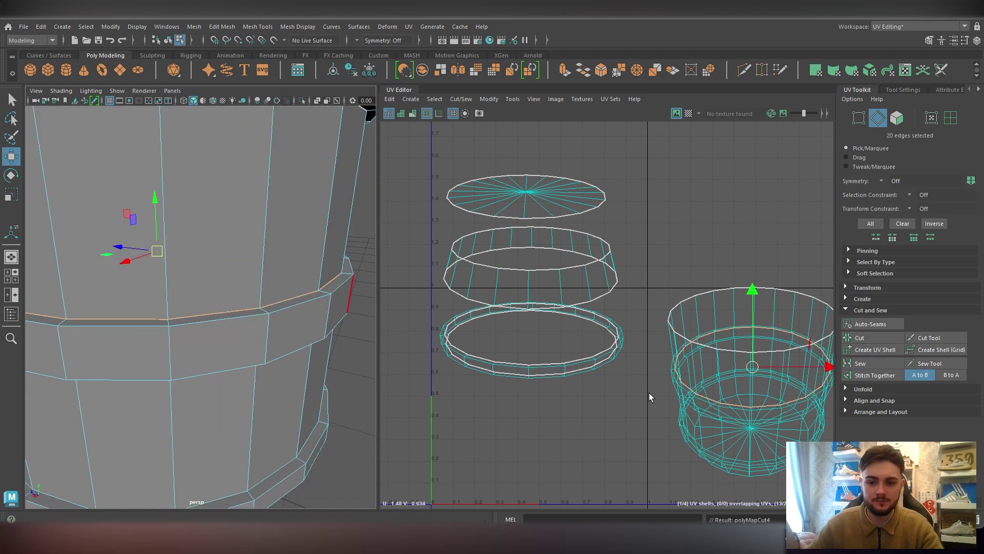
# Move the upper body section's UV shell beneath the top hoop's shell, to about U 0.465, V 0.378
pyautogui.moveTo(288, 184); pyautogui.dragTo(334, 194, button='right')
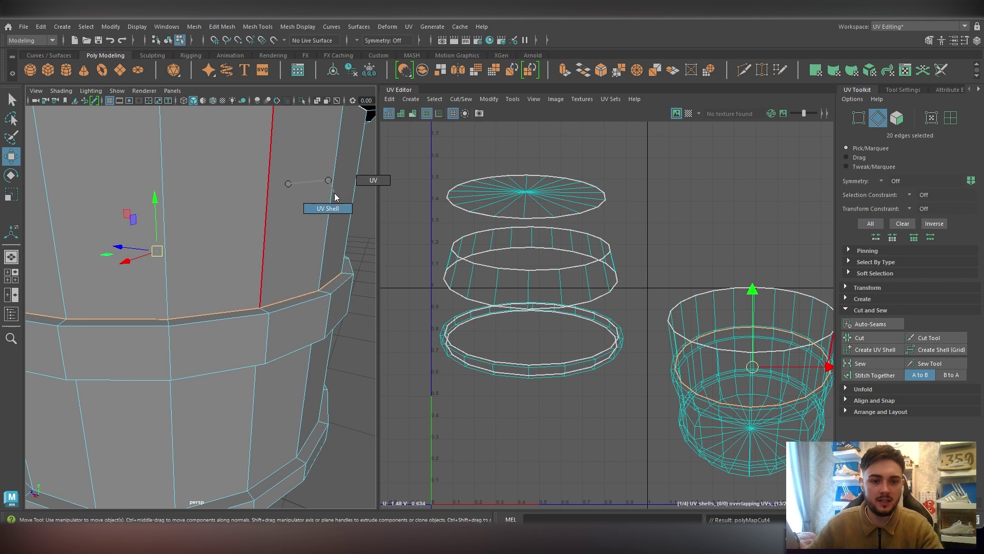
pyautogui.click(275, 217)
pyautogui.scroll(-2, 629, 328)
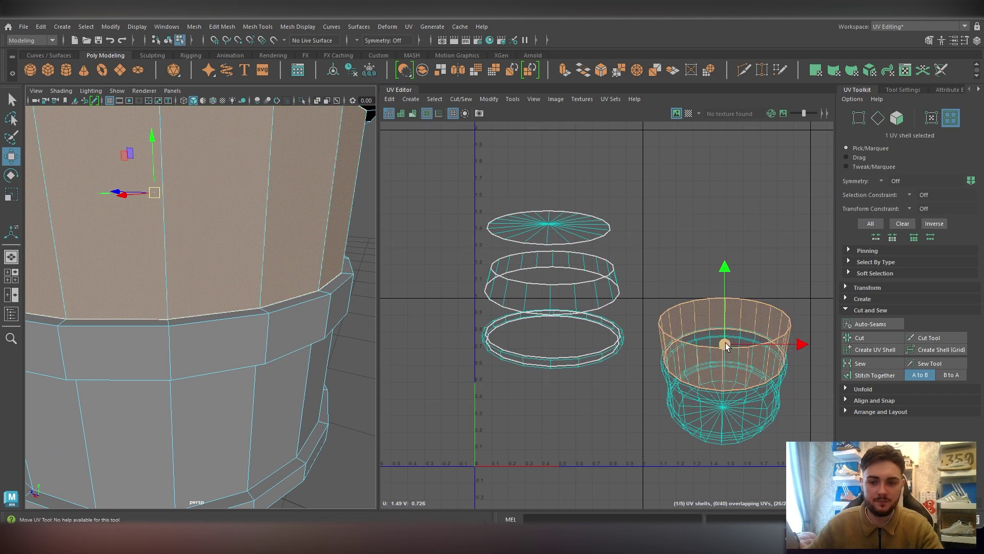
pyautogui.moveTo(725, 343); pyautogui.dragTo(554, 403)
# Select the four separated UV shells and move them outside the 0–1 tile to about U -0.509, V 0.811
pyautogui.keyDown('alt'); pyautogui.moveTo(195, 306); pyautogui.dragTo(311, 302); pyautogui.keyUp('alt')
pyautogui.scroll(-3, 311, 302)
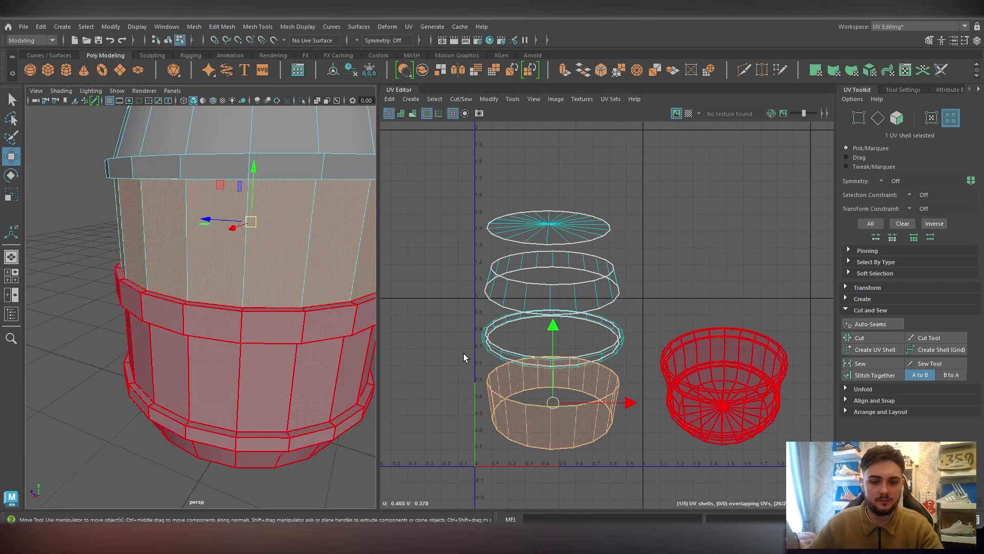
pyautogui.keyDown('shift'); pyautogui.moveTo(502, 195); pyautogui.dragTo(417, 323); pyautogui.keyUp('shift')
pyautogui.keyDown('alt'); pyautogui.moveTo(495, 346); pyautogui.dragTo(550, 332, button='middle'); pyautogui.keyUp('alt')
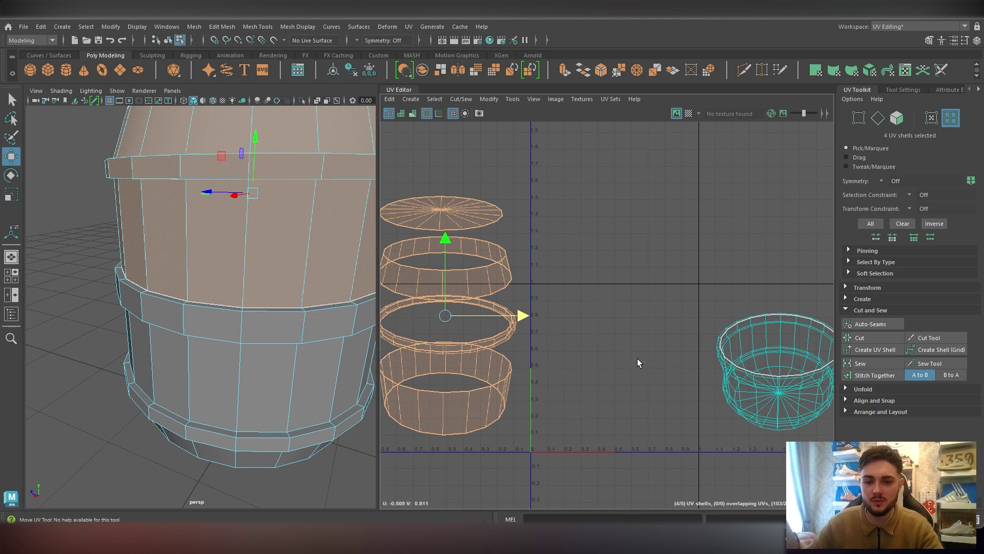
# Cut the UVs along the edge loop where the middle hoop's lower edge meets the body section beneath it
pyautogui.moveTo(252, 314); pyautogui.dragTo(252, 215, button='right')
pyautogui.scroll(6, 281, 261)
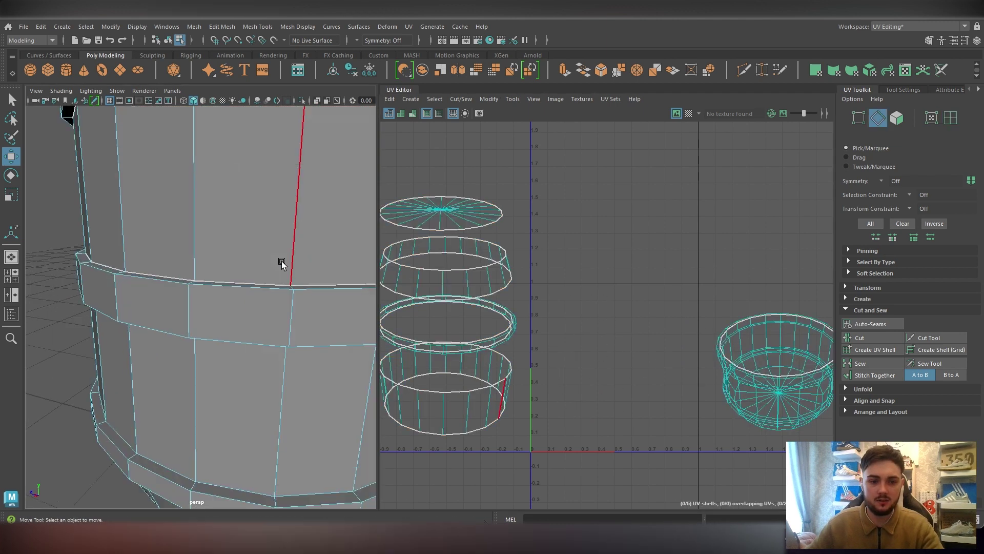
pyautogui.doubleClick(220, 226)
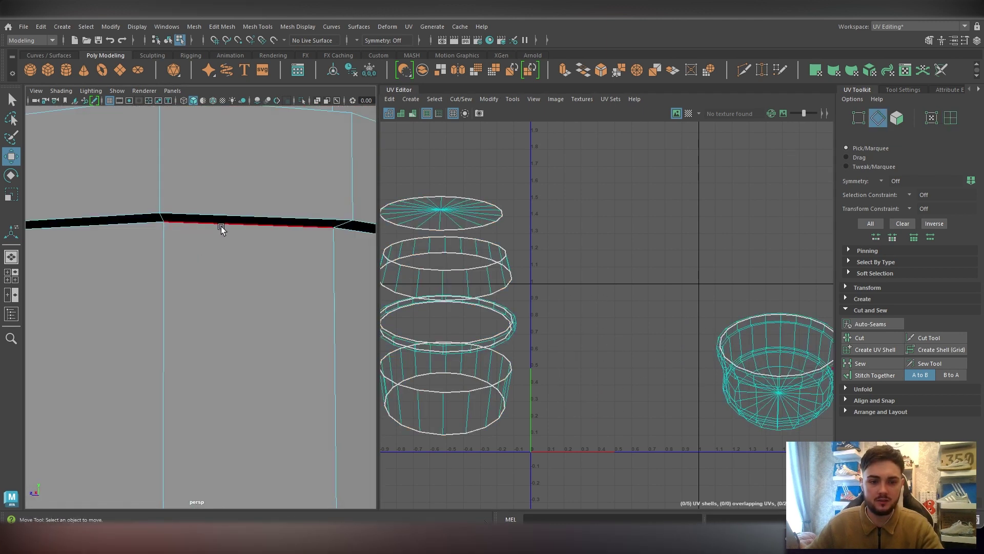
pyautogui.click(861, 337)
# Move the middle hoop's UV shell beneath the stack of separated shells, to about U -0.524, V -0.031
pyautogui.moveTo(760, 370); pyautogui.dragTo(792, 364, button='right')
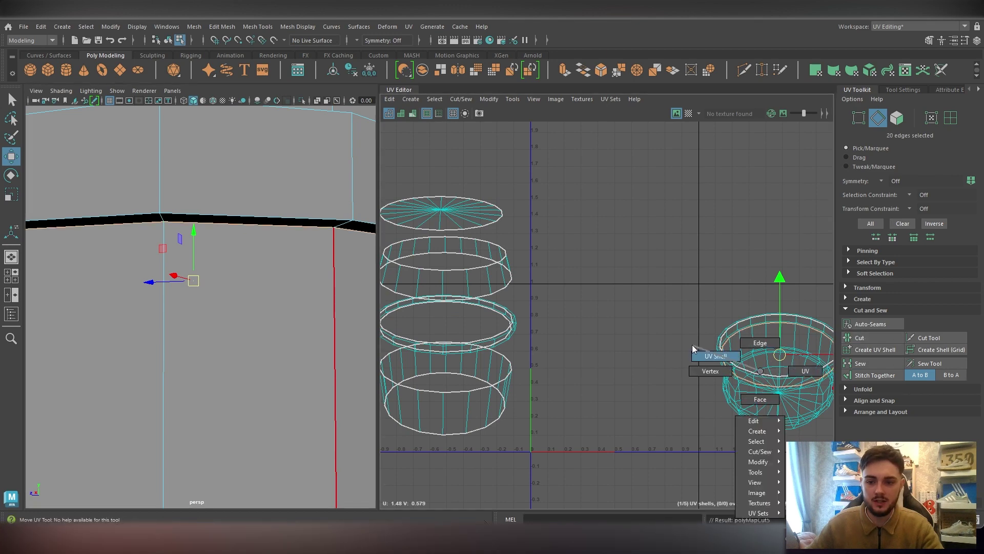
pyautogui.moveTo(692, 344); pyautogui.dragTo(692, 345, button='right')
pyautogui.click(184, 180)
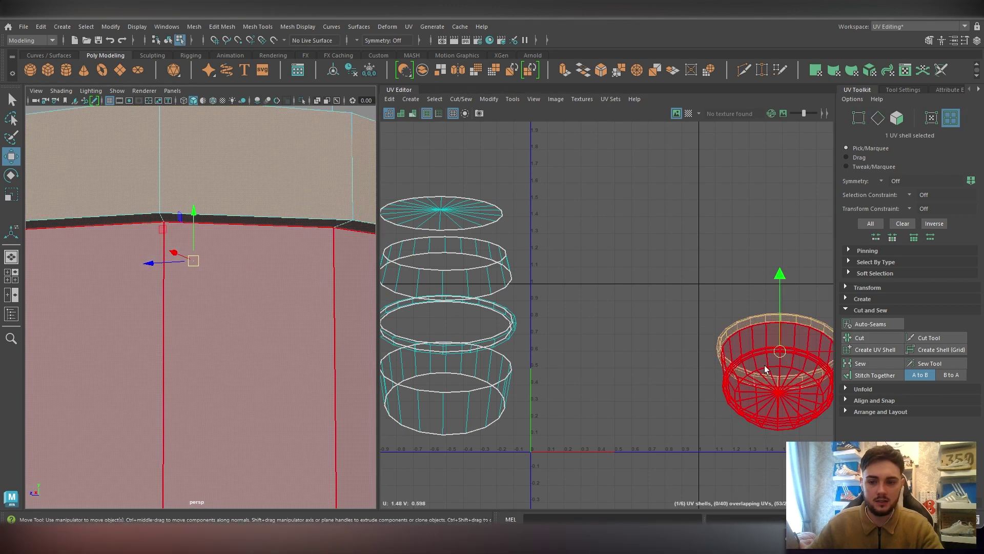
pyautogui.click(780, 339)
pyautogui.moveTo(780, 339); pyautogui.dragTo(444, 458)
pyautogui.keyDown('alt'); pyautogui.moveTo(444, 457); pyautogui.dragTo(486, 404, button='middle'); pyautogui.keyUp('alt')
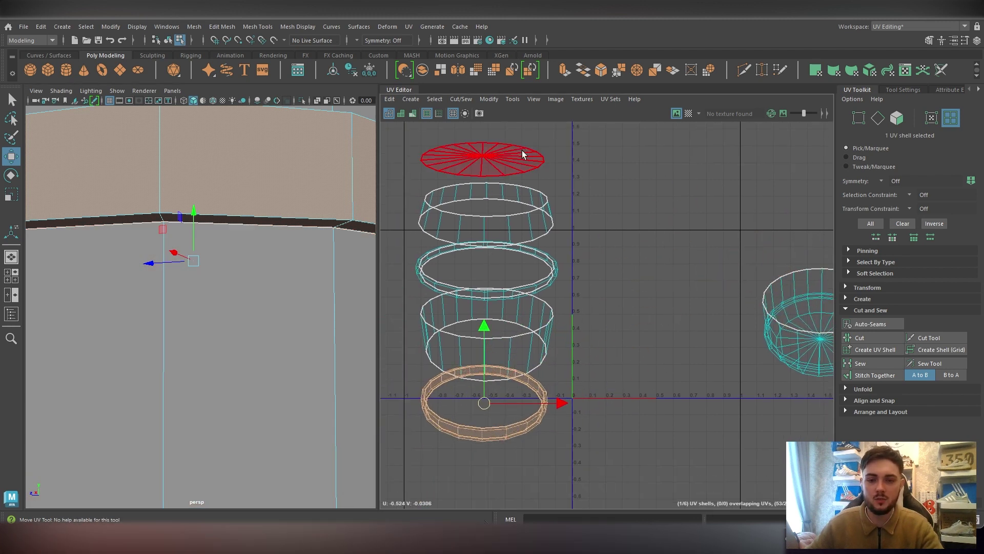
# Cut the UVs along the edge loop where the lower body section meets the top of the bottom hoop
pyautogui.keyDown('alt'); pyautogui.moveTo(211, 357); pyautogui.dragTo(208, 258, button='middle'); pyautogui.keyUp('alt')
pyautogui.scroll(-5, 216, 297)
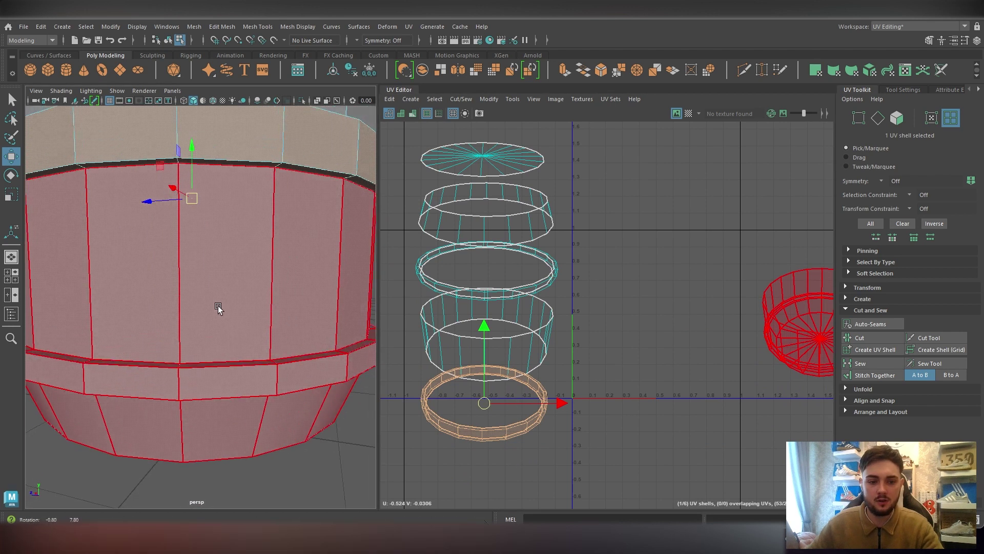
pyautogui.moveTo(235, 333); pyautogui.dragTo(236, 215, button='right')
pyautogui.doubleClick(251, 362)
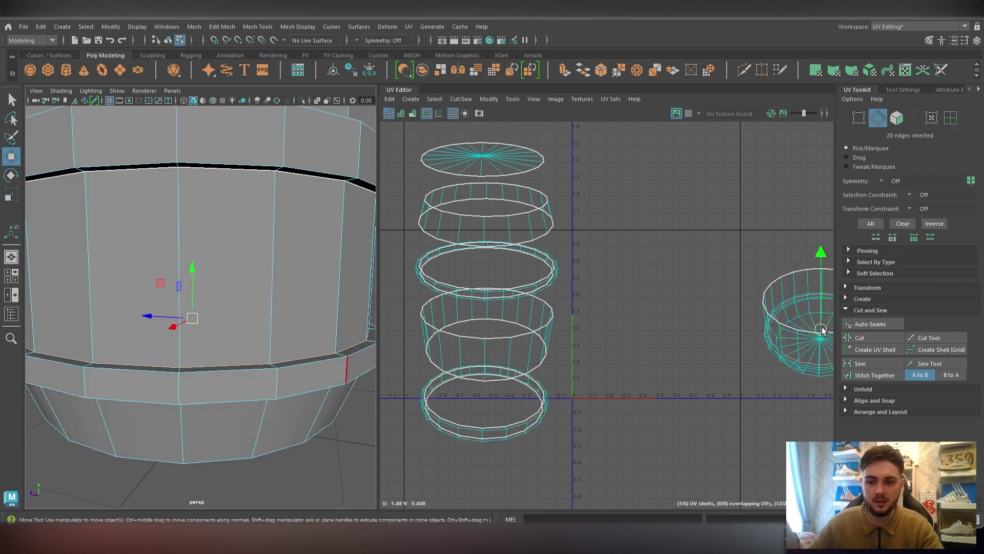
pyautogui.click(860, 337)
# Move the body section between the middle and bottom hoops beneath the middle hoop's UV shell, to about U -0.538, V -0.386
pyautogui.moveTo(263, 286); pyautogui.dragTo(306, 245, button='right')
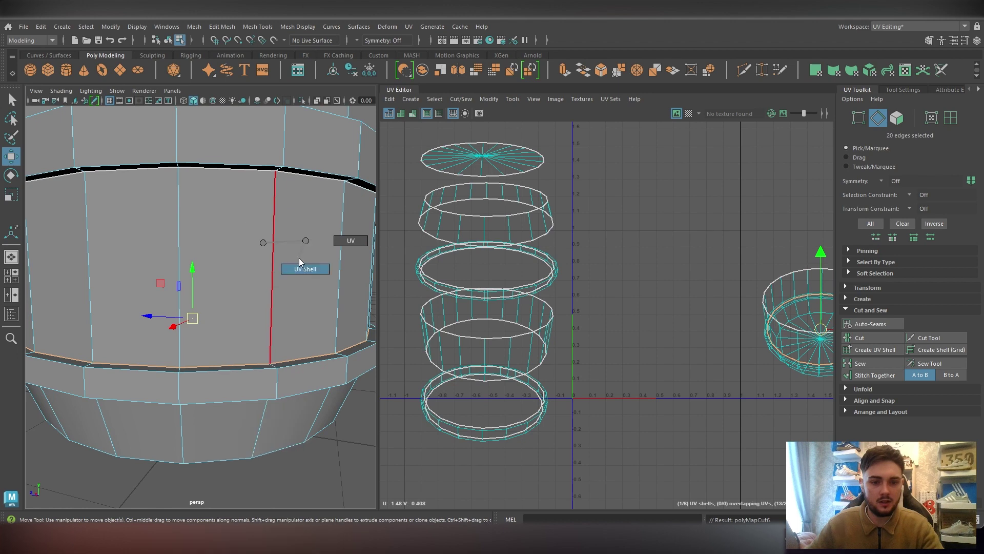
pyautogui.click(274, 263)
pyautogui.moveTo(813, 320); pyautogui.dragTo(523, 444)
pyautogui.keyDown('alt'); pyautogui.moveTo(531, 386); pyautogui.dragTo(573, 266, button='middle'); pyautogui.keyUp('alt')
pyautogui.moveTo(575, 323); pyautogui.dragTo(523, 343)
# Cut the UVs along the edge loop on the underside of the bottom hoop, where it meets the lowest body section
pyautogui.moveTo(193, 243); pyautogui.dragTo(196, 223, button='right')
pyautogui.keyDown('alt'); pyautogui.moveTo(246, 288); pyautogui.dragTo(226, 270); pyautogui.keyUp('alt')
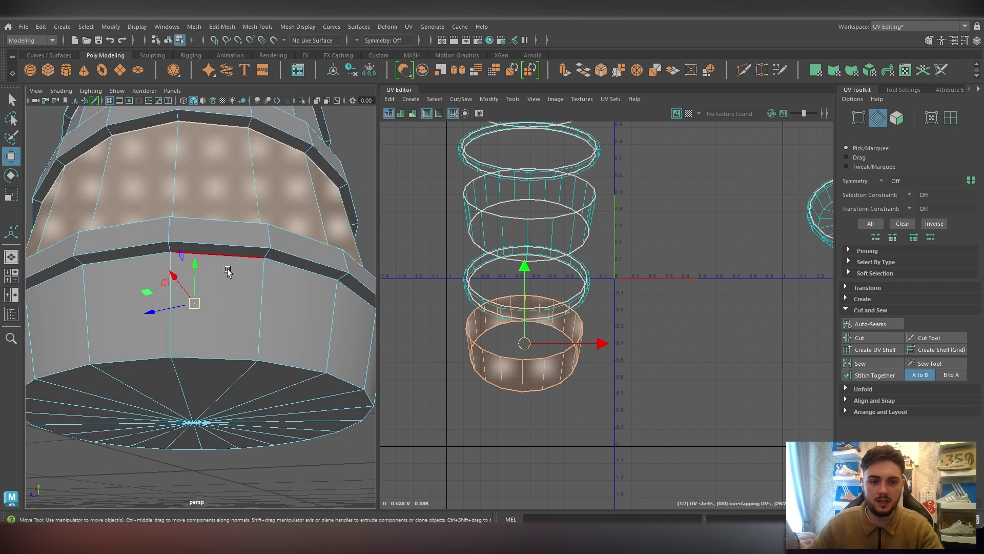
pyautogui.doubleClick(245, 271)
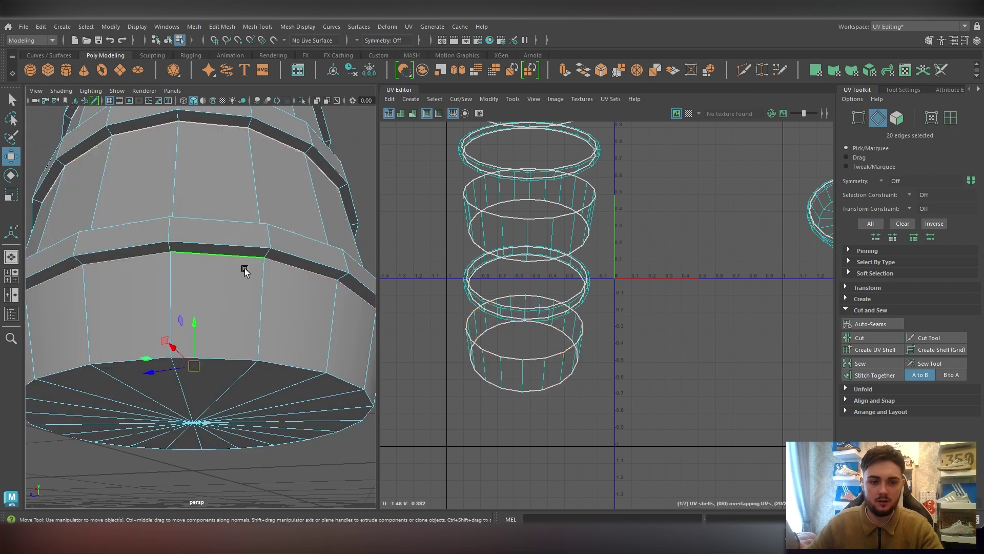
pyautogui.click(861, 338)
# Move the bottom hoop's UV shell to the lower end of the stack, to about U -0.544, V -0.713
pyautogui.keyDown('alt'); pyautogui.moveTo(507, 263); pyautogui.dragTo(458, 280, button='middle'); pyautogui.keyUp('alt')
pyautogui.moveTo(761, 225); pyautogui.dragTo(778, 228, button='right')
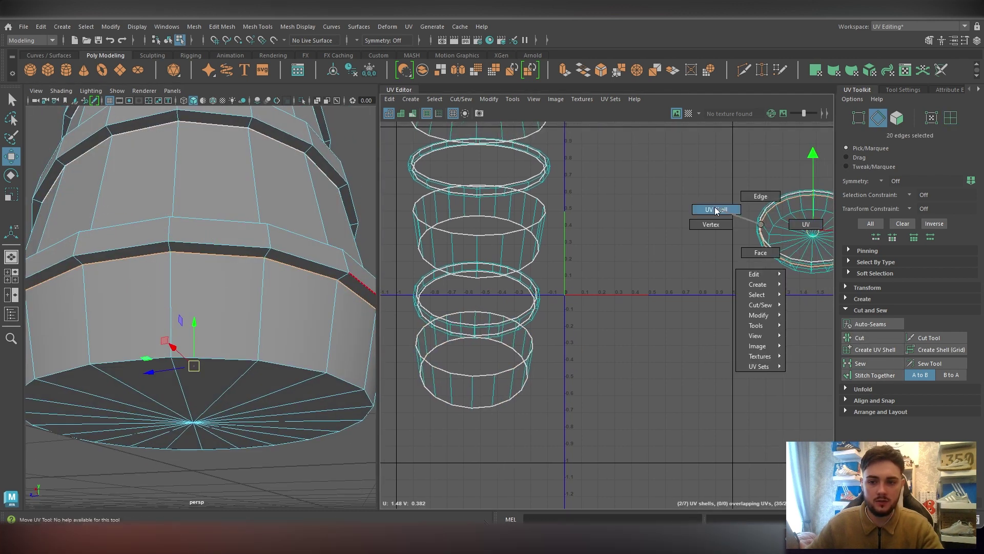
pyautogui.moveTo(716, 211); pyautogui.dragTo(716, 211, button='right')
pyautogui.click(244, 236)
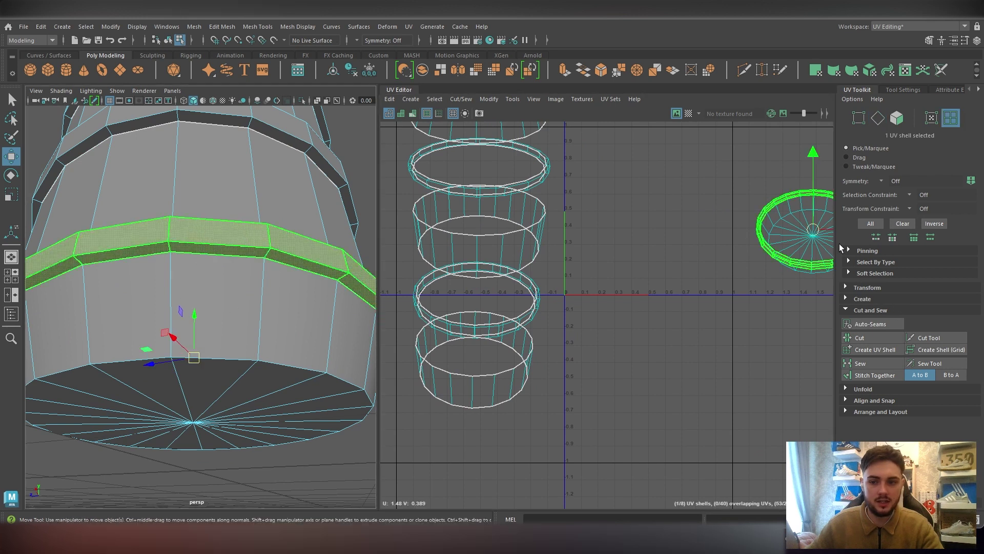
pyautogui.moveTo(816, 229); pyautogui.dragTo(474, 414)
# Cut the UVs along the outer edge loop of the barrel's base
pyautogui.moveTo(224, 243); pyautogui.dragTo(219, 232, button='right')
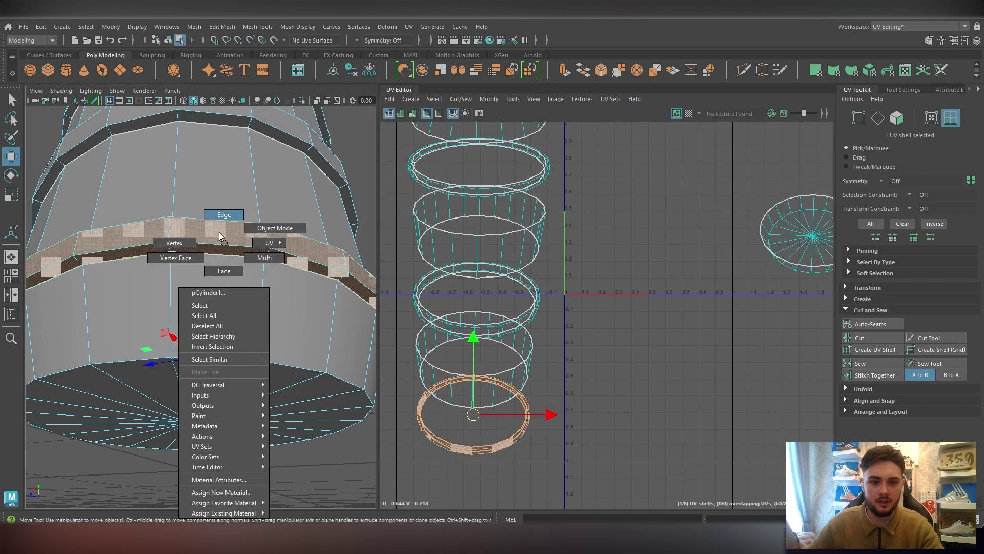
pyautogui.click(219, 231)
pyautogui.doubleClick(229, 363)
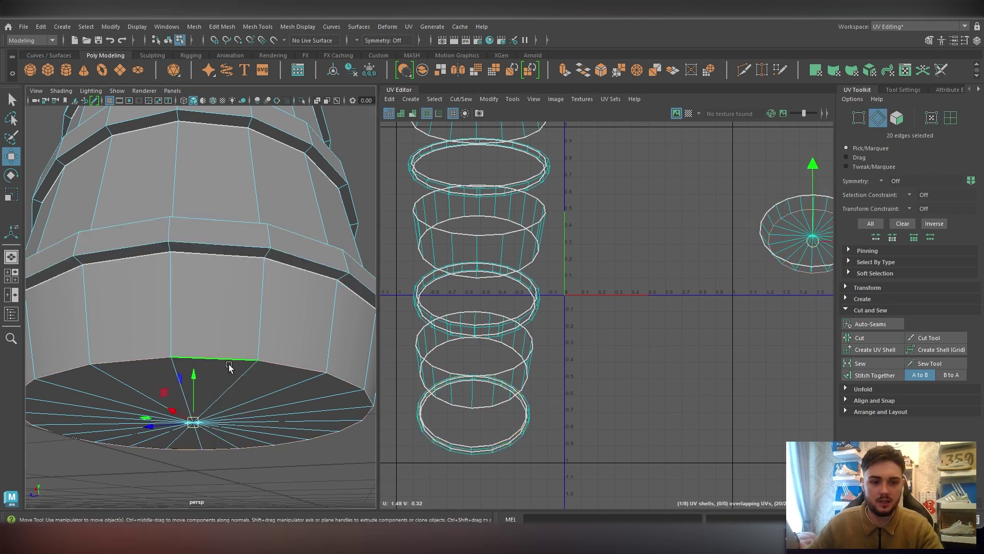
pyautogui.click(851, 342)
# Move the lowest body section's UV shell beneath the bottom hoop's shell in the stack
pyautogui.moveTo(789, 272); pyautogui.dragTo(742, 232, button='right')
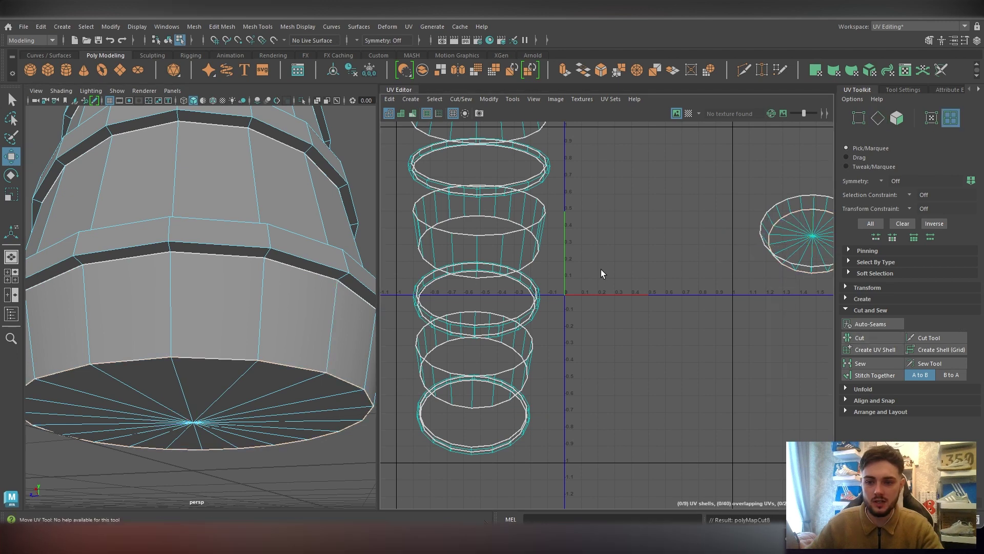
pyautogui.click(284, 318)
pyautogui.moveTo(804, 241); pyautogui.dragTo(470, 460)
# Move the base disc's UV shell to the lower end of the stack, to about U -0.545, V -1.23
pyautogui.click(792, 232)
pyautogui.keyDown('alt'); pyautogui.moveTo(755, 279); pyautogui.dragTo(744, 175, button='middle'); pyautogui.keyUp('alt')
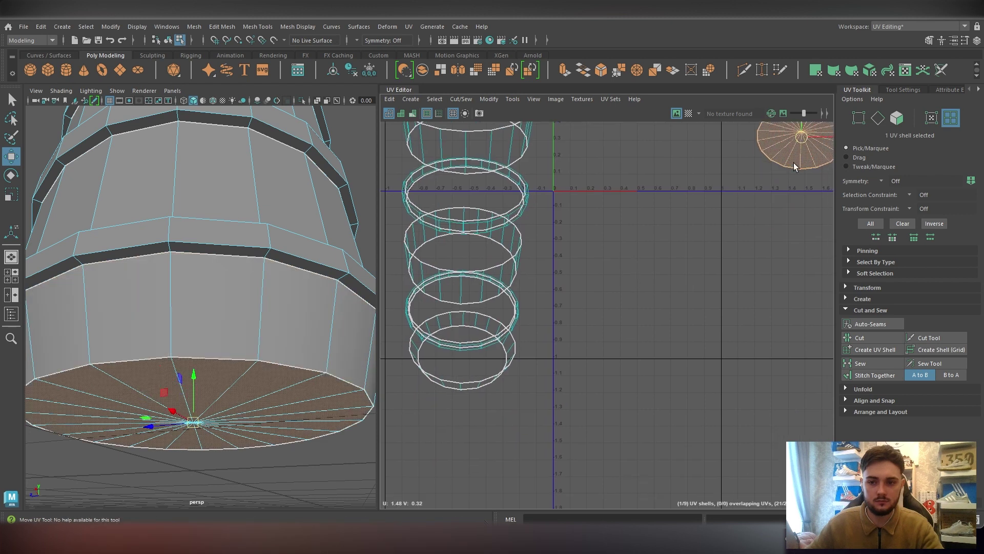
pyautogui.moveTo(802, 139); pyautogui.dragTo(463, 401)
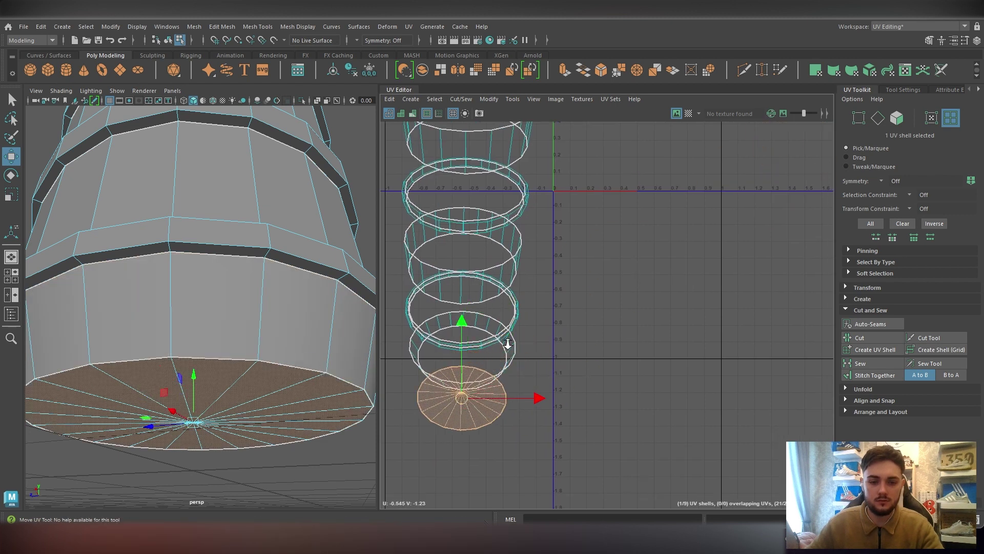
# Select the UV shell of the barrel's top lid
pyautogui.scroll(-3, 507, 344)
pyautogui.keyDown('alt'); pyautogui.moveTo(514, 268); pyautogui.dragTo(529, 418, button='middle'); pyautogui.keyUp('alt')
pyautogui.scroll(5, 222, 314)
pyautogui.click(232, 323)
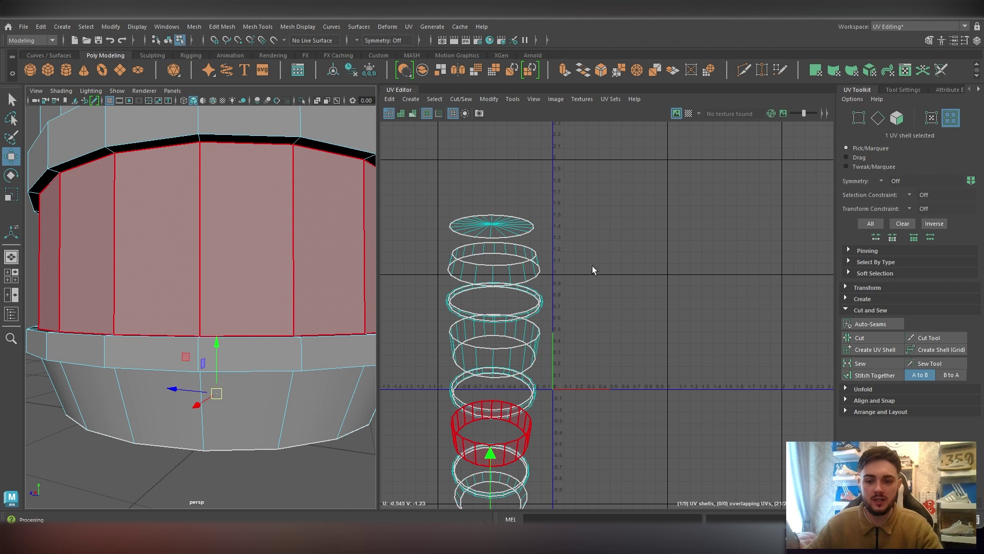
pyautogui.keyDown('alt'); pyautogui.moveTo(245, 209); pyautogui.dragTo(228, 315, button='middle'); pyautogui.keyUp('alt')
pyautogui.keyDown('alt'); pyautogui.moveTo(254, 245); pyautogui.dragTo(251, 305); pyautogui.keyUp('alt')
pyautogui.scroll(-6, 250, 274)
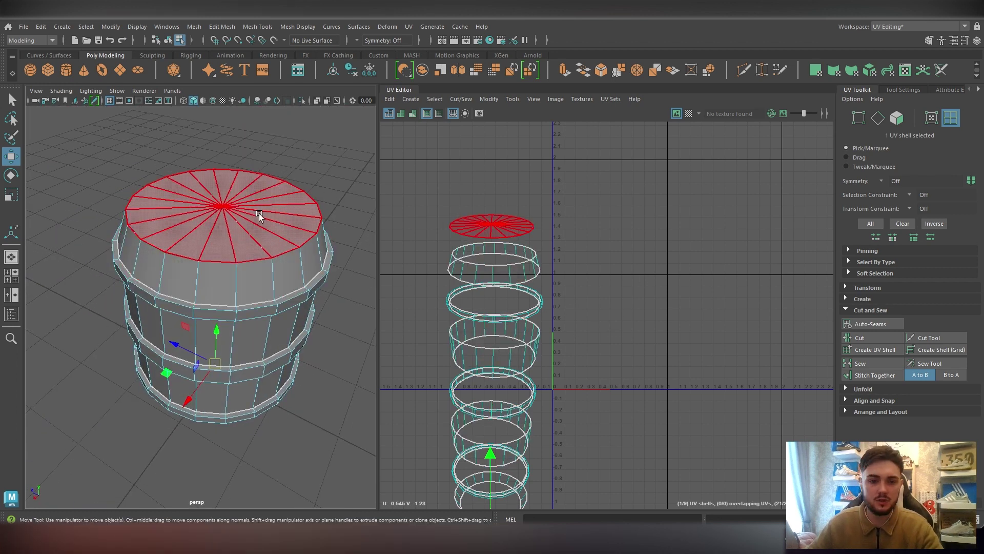
pyautogui.click(252, 238)
pyautogui.click(248, 232)
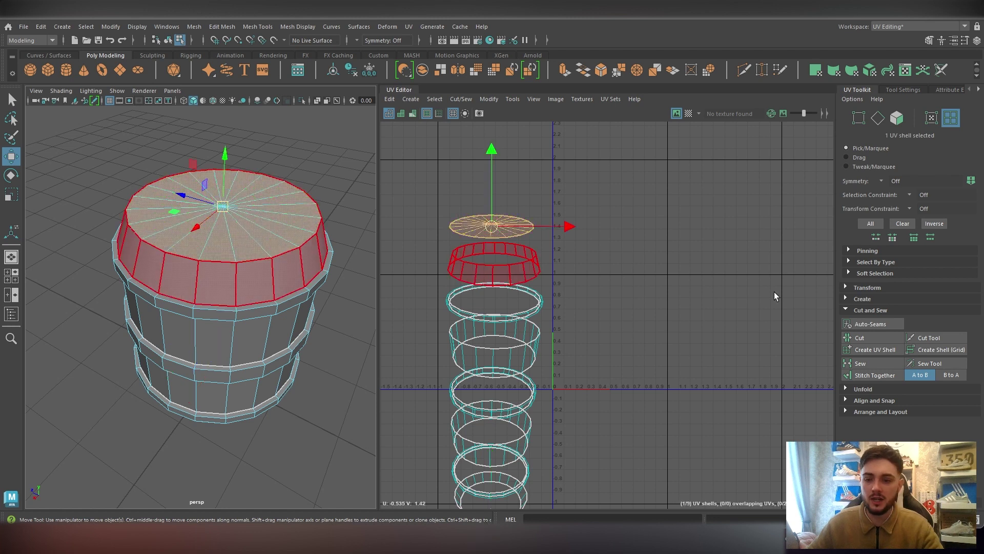
pyautogui.click(852, 388)
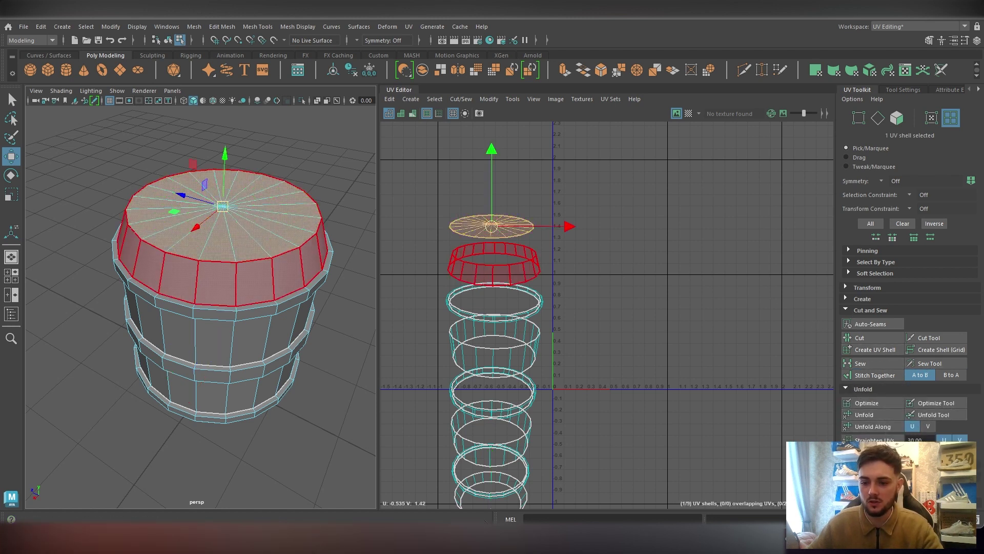
pyautogui.scroll(-4, 908, 307)
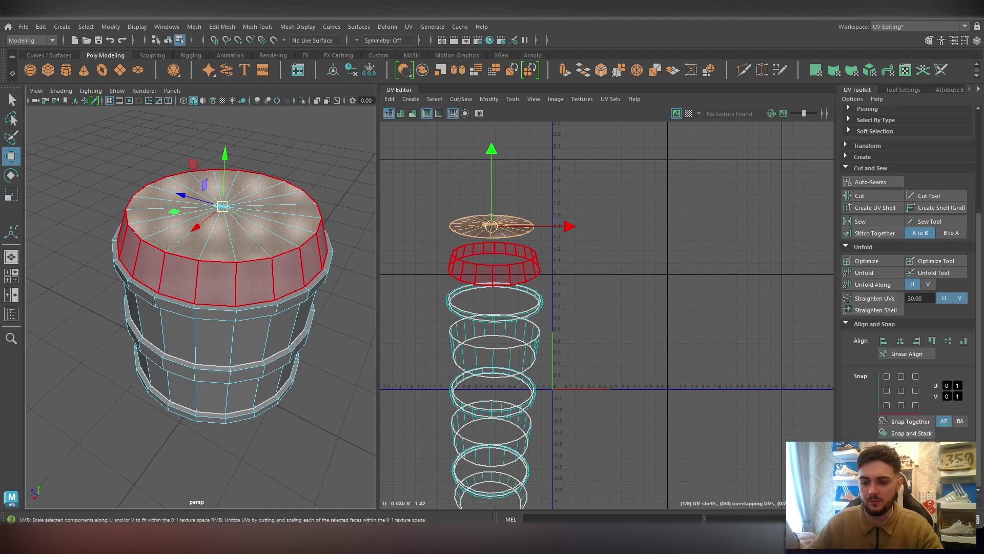
pyautogui.scroll(-4, 894, 411)
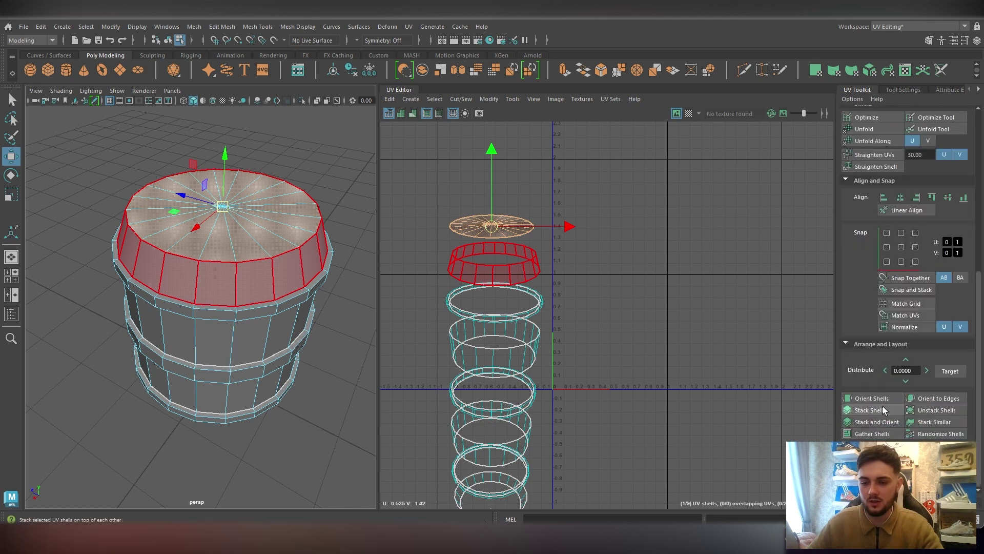
pyautogui.scroll(4, 862, 348)
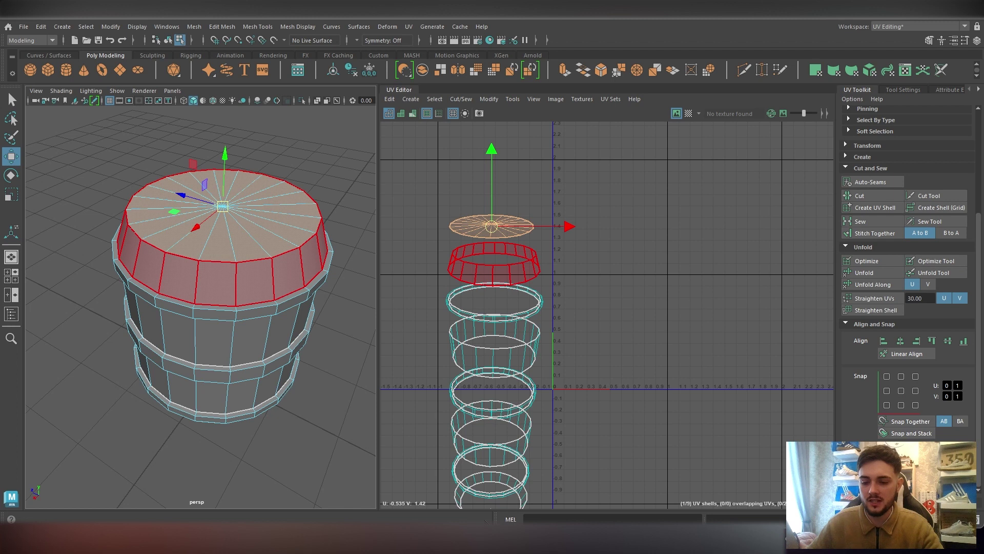
pyautogui.scroll(4, 867, 359)
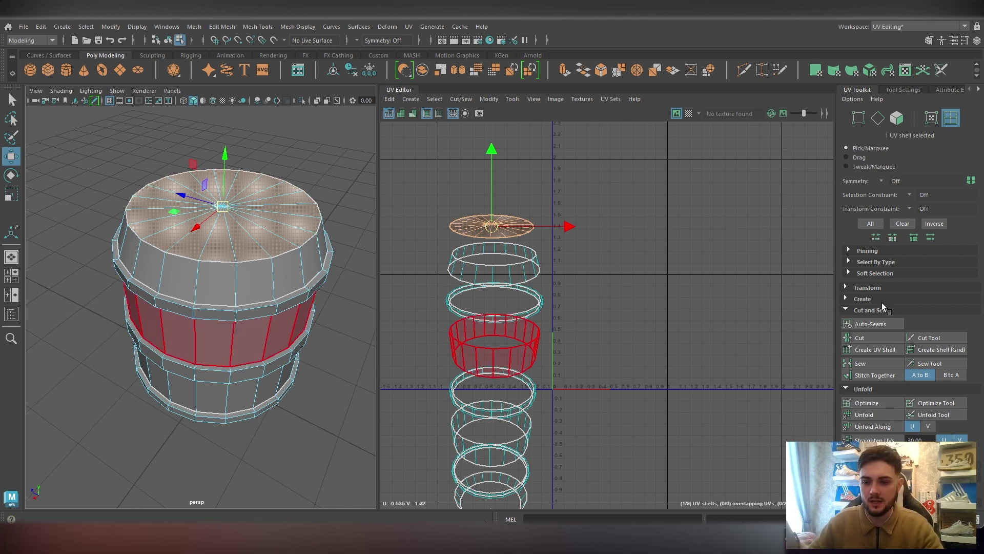
pyautogui.click(874, 286)
pyautogui.click(874, 286)
pyautogui.click(872, 300)
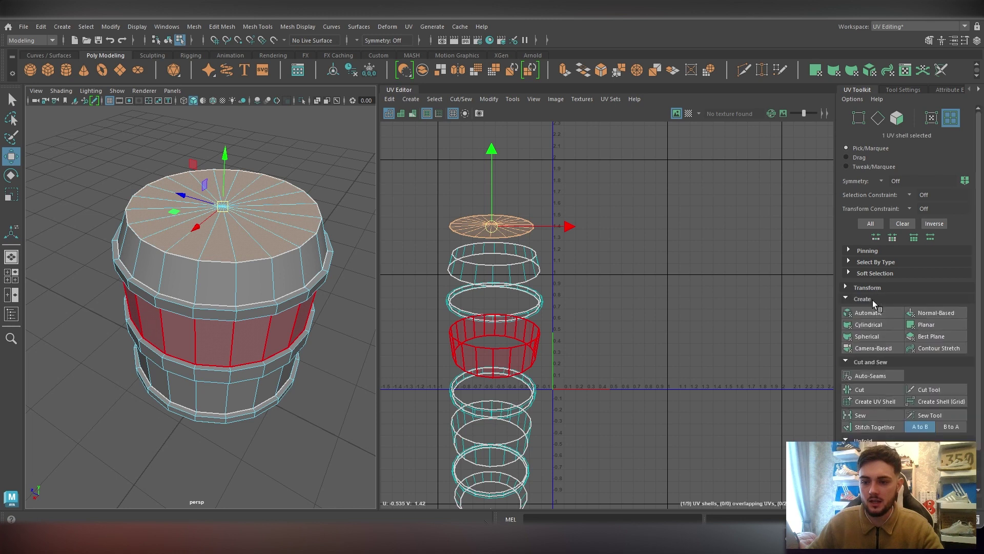
pyautogui.click(871, 300)
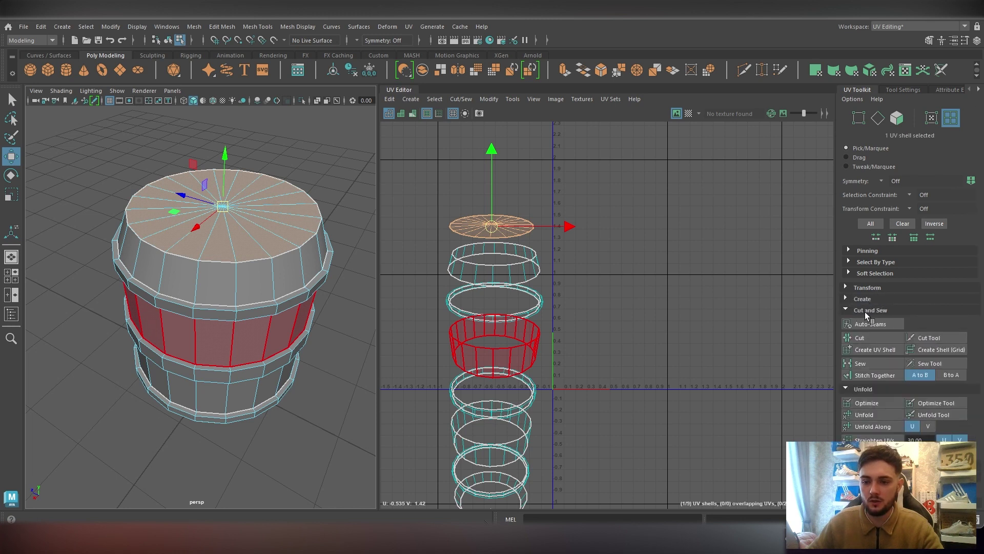
pyautogui.click(860, 310)
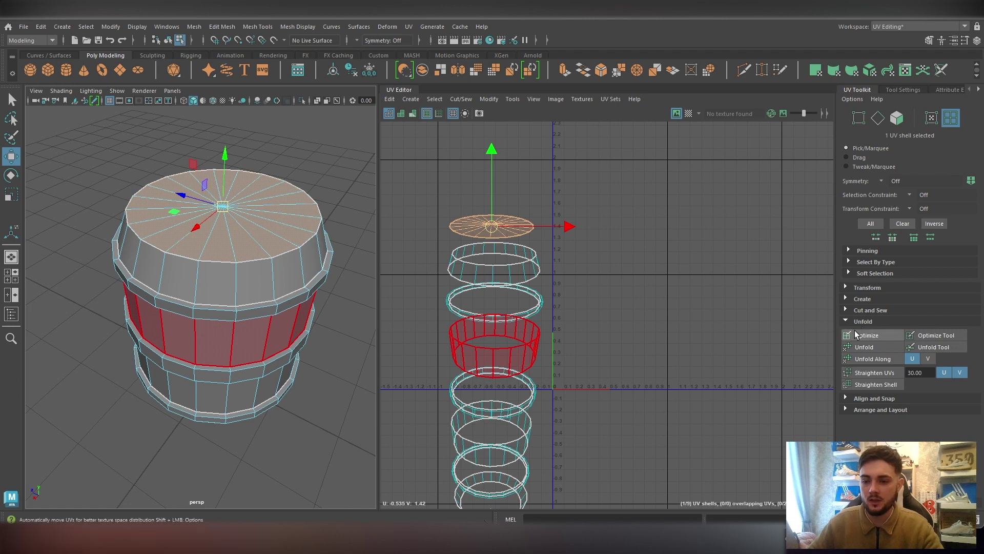
# Try a cylindrical projection and a planar projection on the lid's UV shell, undoing each one
pyautogui.click(870, 299)
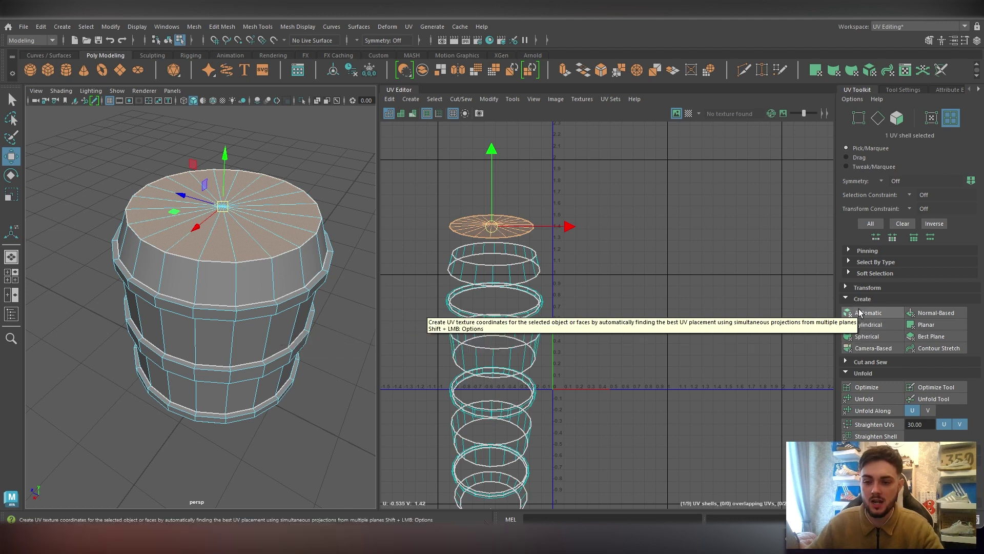
pyautogui.click(873, 336)
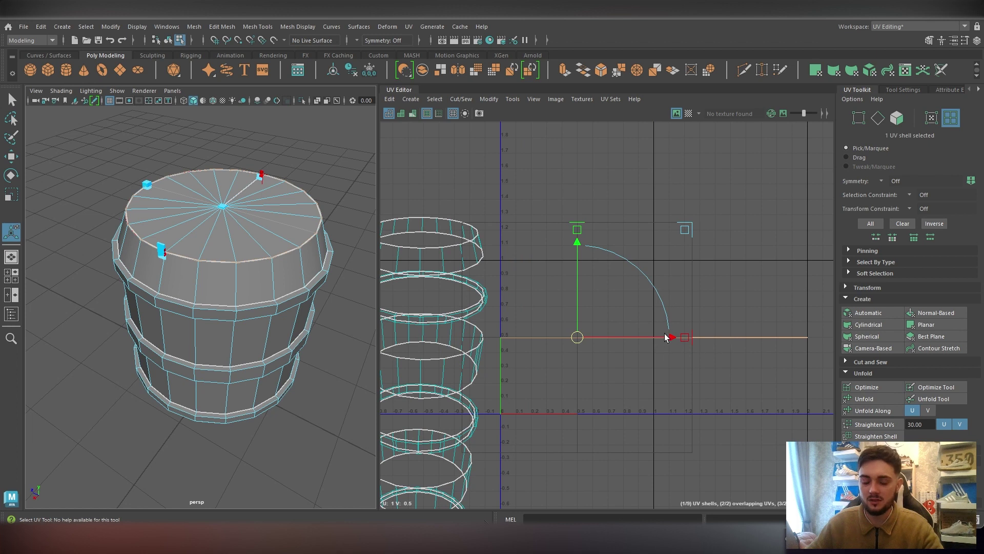
pyautogui.hotkey('ctrl', 'z')
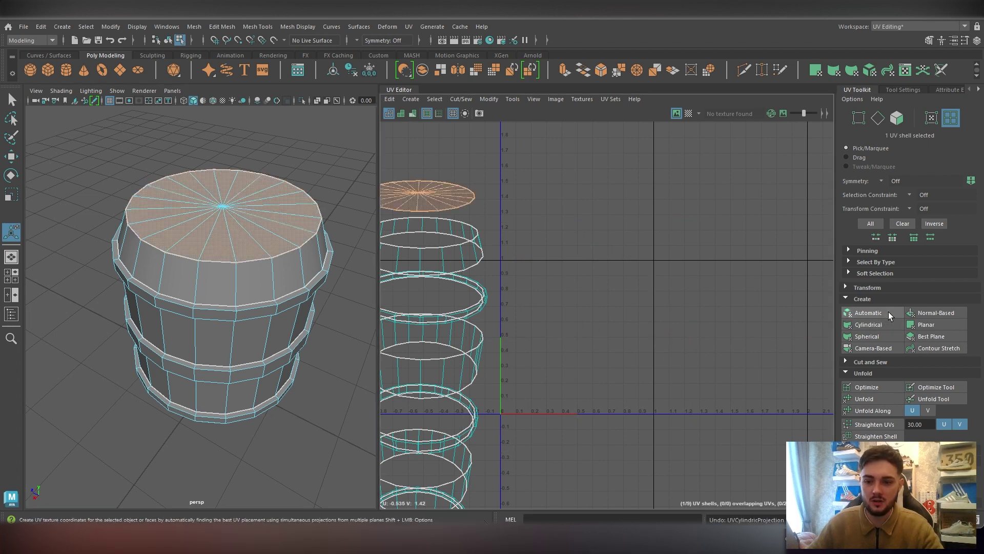
pyautogui.click(933, 324)
pyautogui.hotkey('ctrl', 'z')
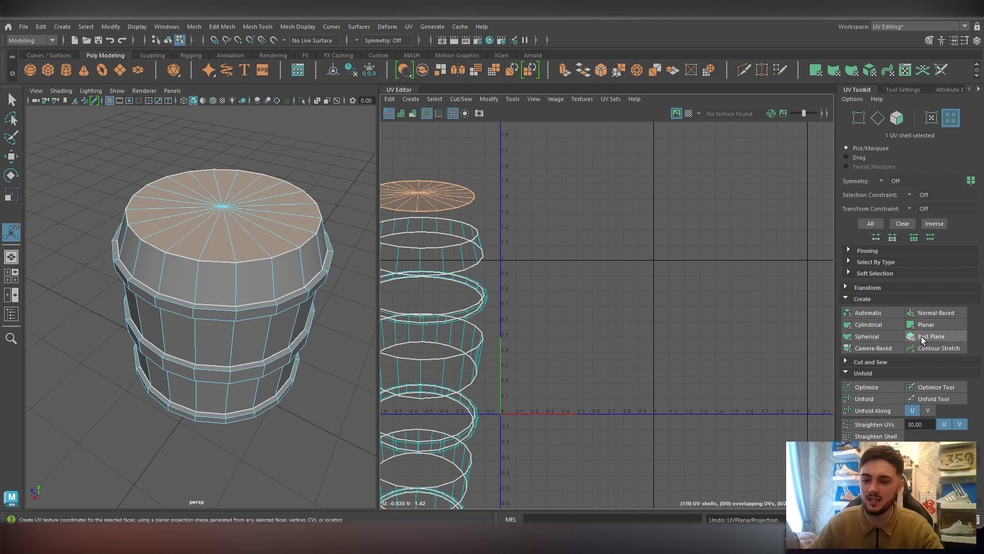
# Apply an Automatic projection to the lid's UV shell and scale it uniformly to about one third of its size
pyautogui.click(868, 323)
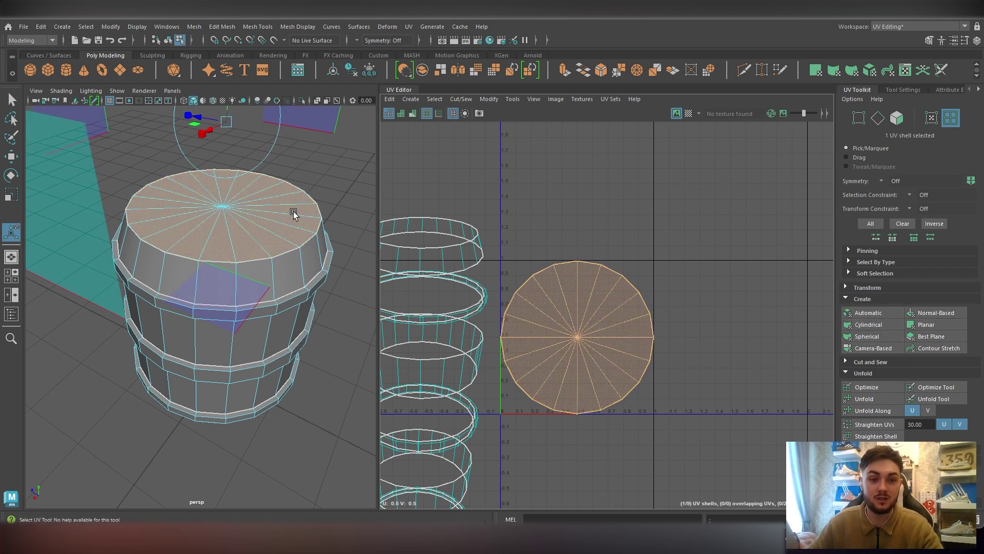
pyautogui.press('q')
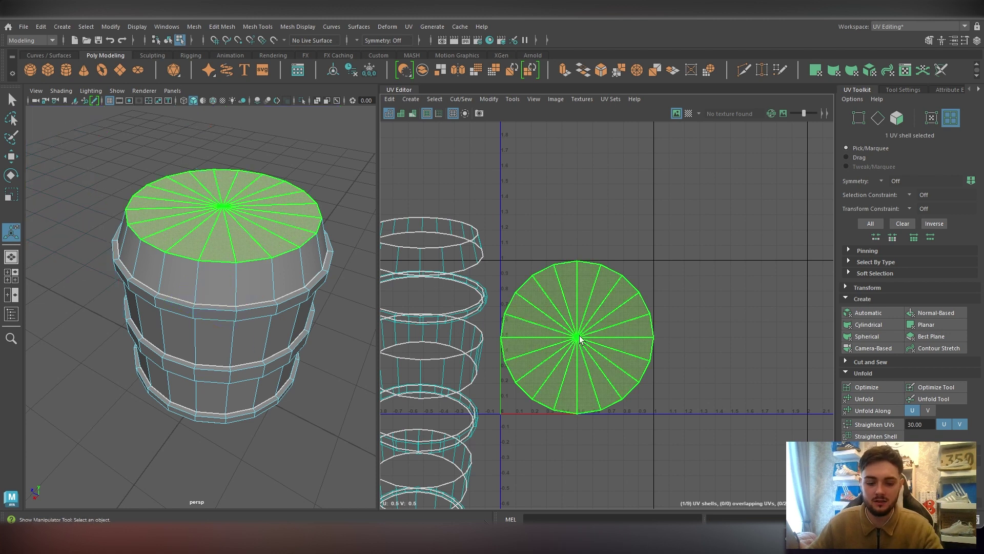
pyautogui.press('r')
pyautogui.moveTo(576, 343); pyautogui.dragTo(530, 371)
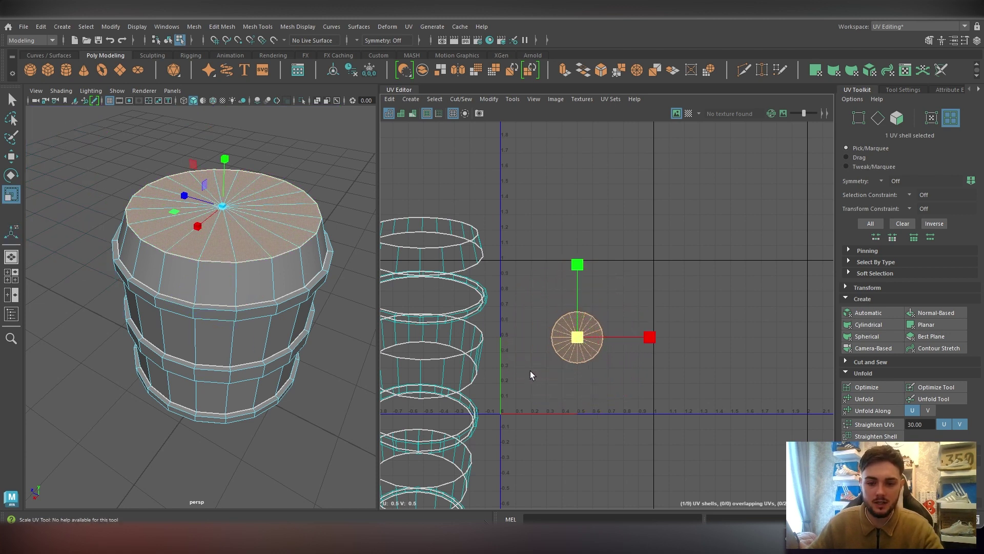
# Move the lid's UV shell beside the upper end of the stack, to about U 0.263, V 1.28, and enlarge it slightly
pyautogui.press('w')
pyautogui.moveTo(576, 343); pyautogui.dragTo(564, 222)
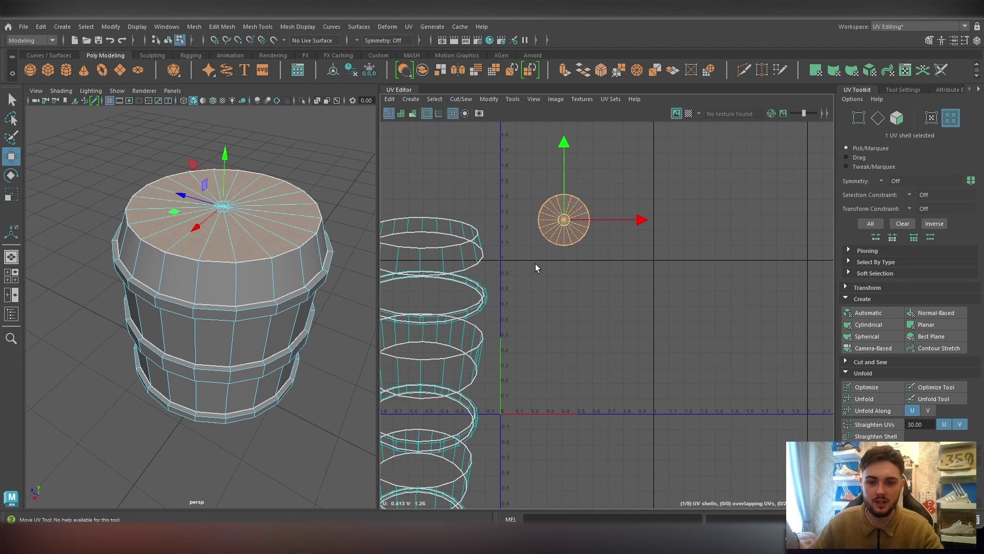
pyautogui.keyDown('alt'); pyautogui.moveTo(534, 267); pyautogui.dragTo(579, 262, button='middle'); pyautogui.keyUp('alt')
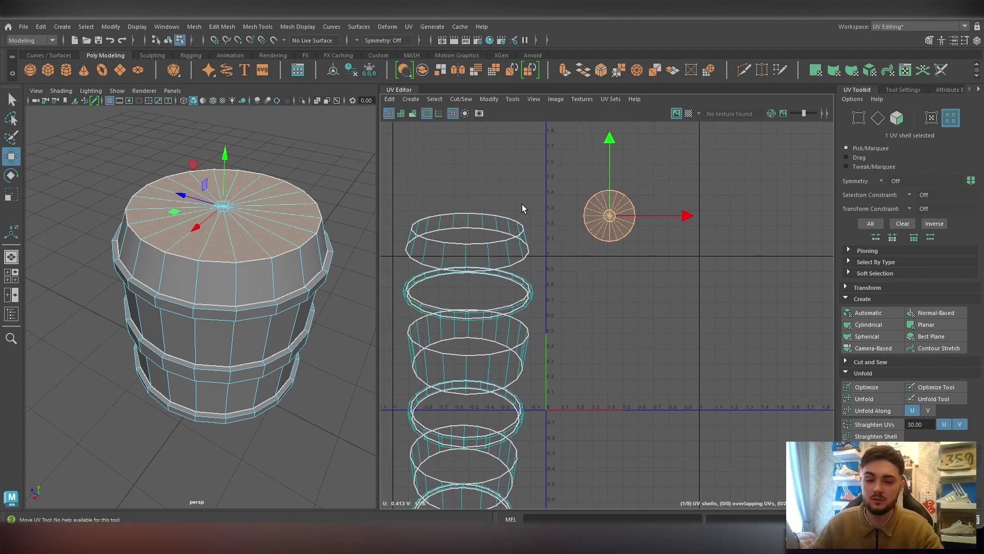
pyautogui.press('r')
pyautogui.moveTo(610, 215); pyautogui.dragTo(593, 214)
pyautogui.press('w')
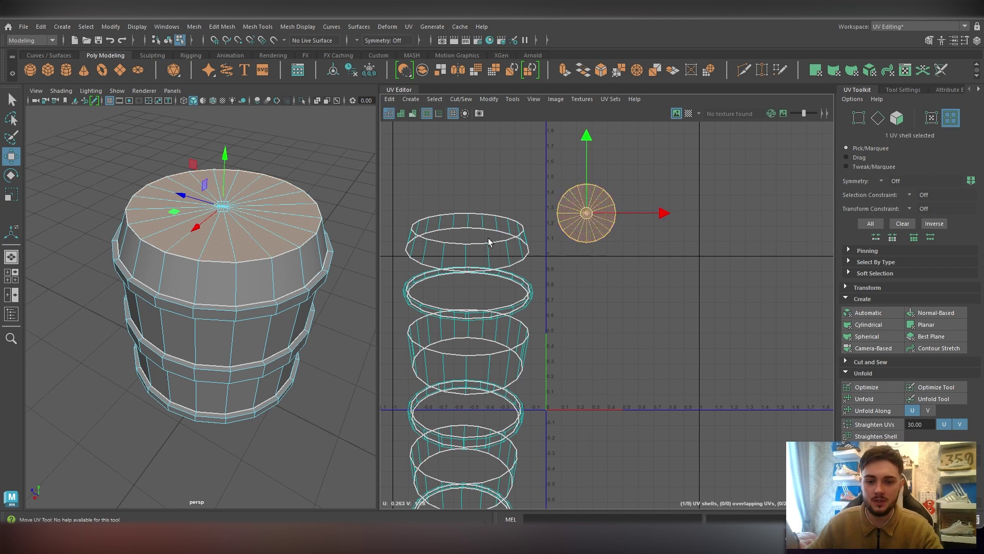
# Move the base disc's UV shell out of the stack, apply an Automatic projection, and scale it uniformly to about one third
pyautogui.moveTo(475, 223); pyautogui.dragTo(444, 210, button='right')
pyautogui.keyDown('alt'); pyautogui.moveTo(544, 296); pyautogui.dragTo(555, 159, button='middle'); pyautogui.keyUp('alt')
pyautogui.click(488, 472)
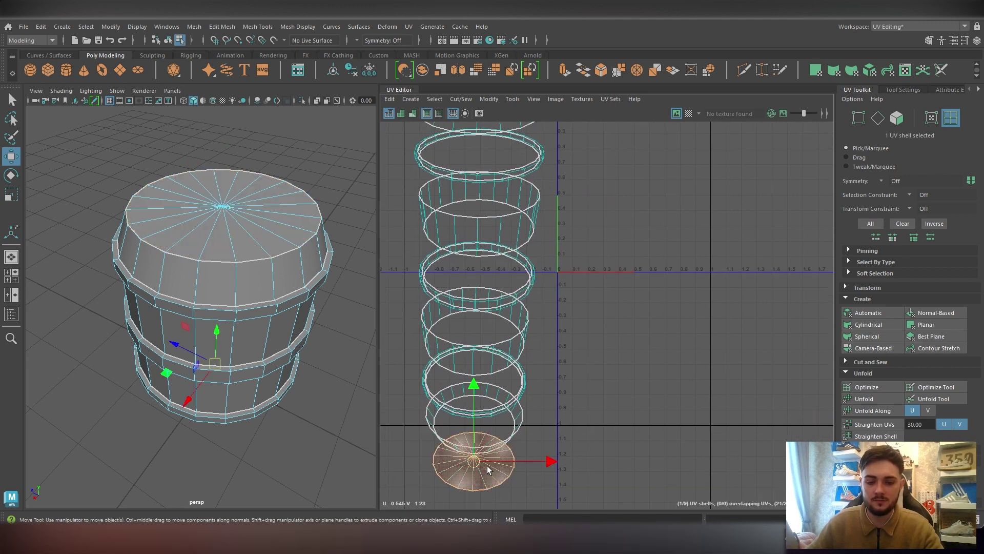
pyautogui.moveTo(487, 469); pyautogui.dragTo(670, 188)
pyautogui.keyDown('alt'); pyautogui.moveTo(717, 229); pyautogui.dragTo(693, 335, button='middle'); pyautogui.keyUp('alt')
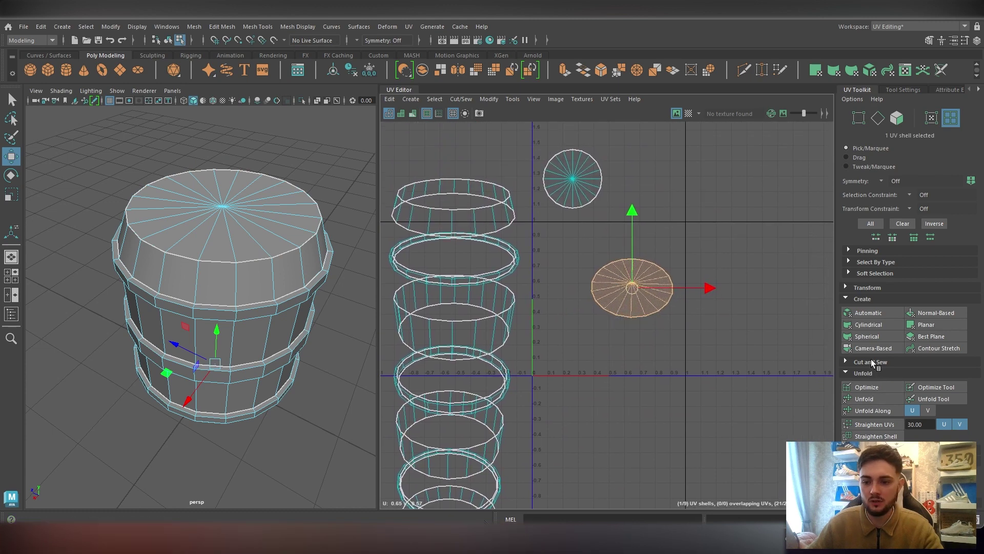
pyautogui.click(873, 313)
pyautogui.press('r')
pyautogui.moveTo(611, 298); pyautogui.dragTo(563, 324)
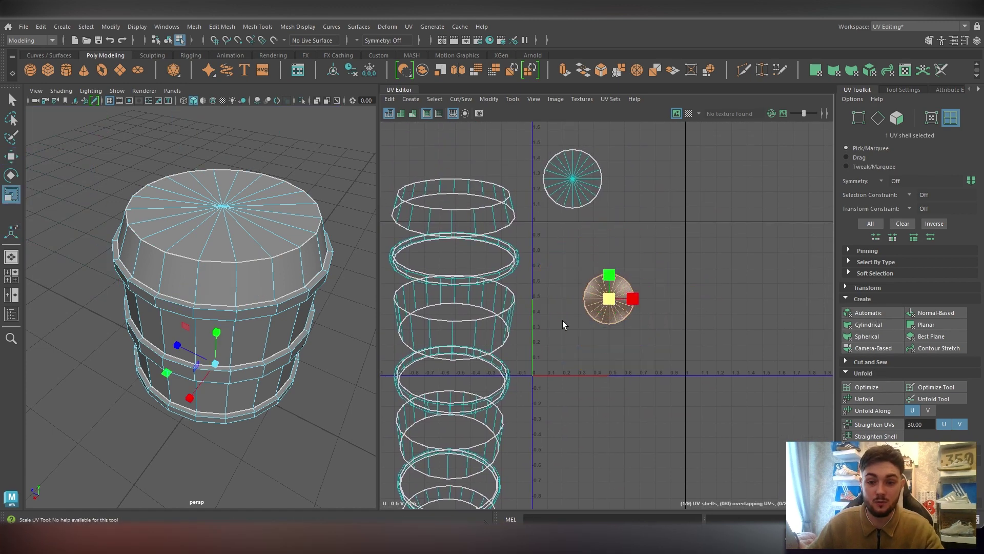
# Overlay the base disc's and lid's UV shells by grid-snapping both to the same point at about U 0.6, V 1.3
pyautogui.press('w')
pyautogui.scroll(2, 613, 300)
pyautogui.moveTo(613, 299); pyautogui.dragTo(571, 158)
pyautogui.scroll(4, 572, 159)
pyautogui.keyDown('alt'); pyautogui.moveTo(571, 159); pyautogui.dragTo(598, 278, button='middle'); pyautogui.keyUp('alt')
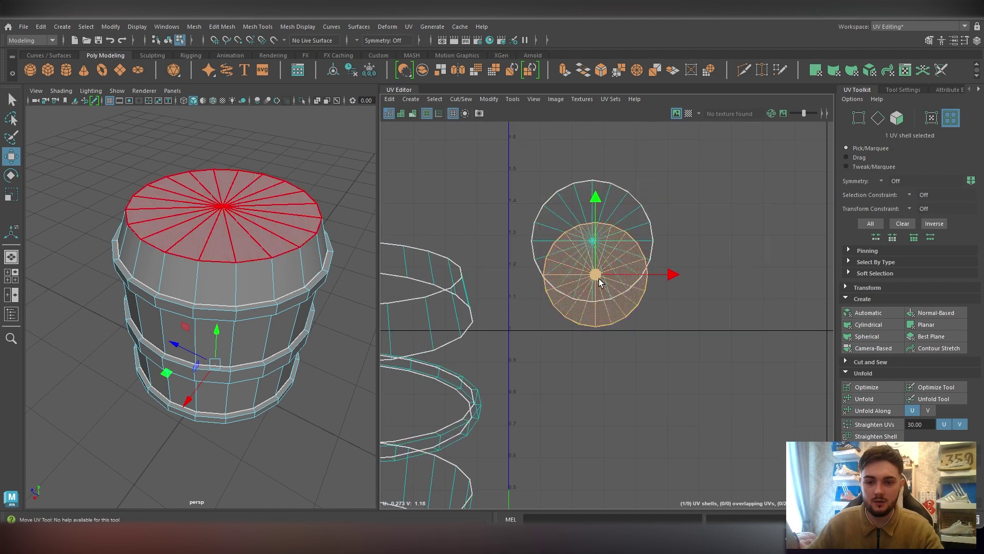
pyautogui.press('x')
pyautogui.moveTo(596, 278); pyautogui.dragTo(694, 247)
pyautogui.click(600, 247)
pyautogui.press('x')
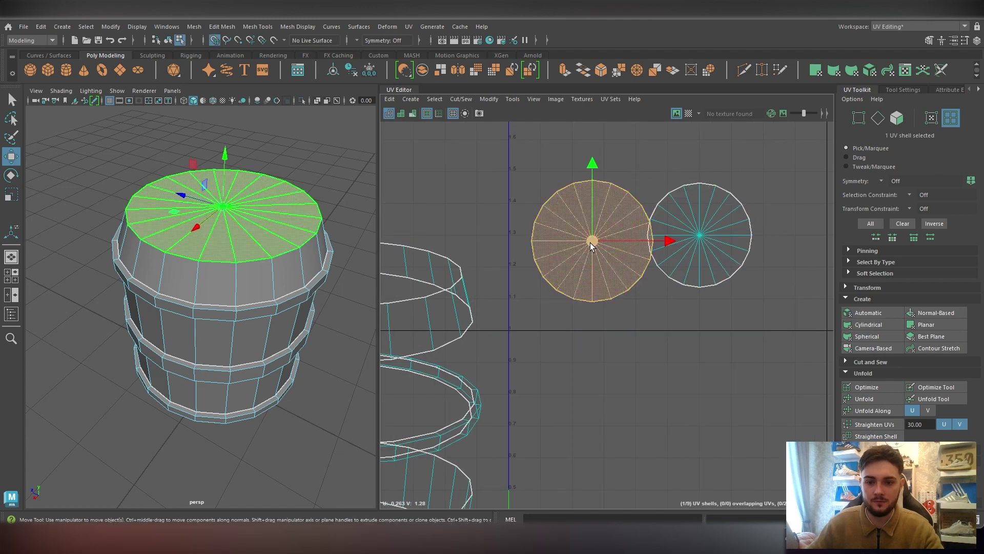
pyautogui.moveTo(591, 246); pyautogui.dragTo(698, 240)
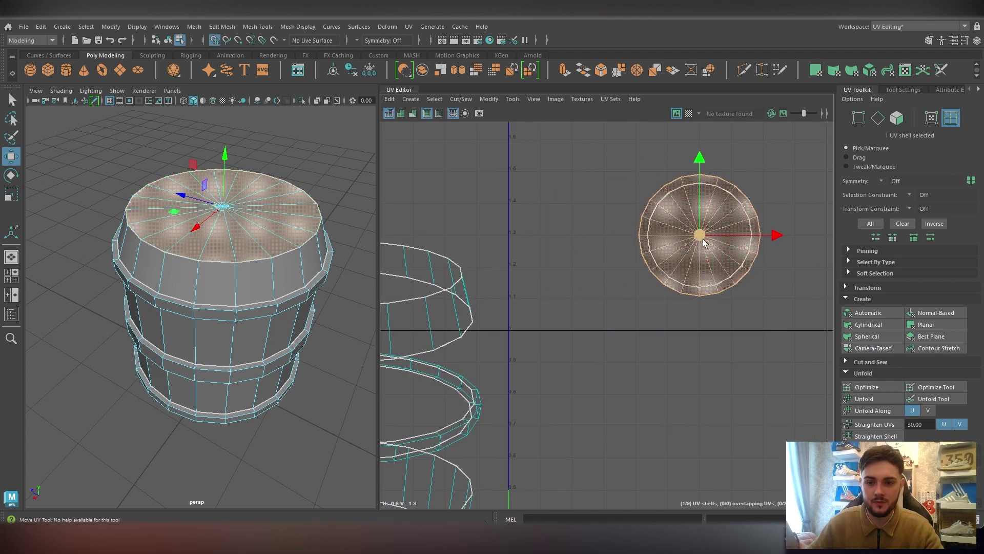
# Scale the base disc's UV shell up uniformly until it matches the outline of the lid's shell
pyautogui.moveTo(777, 280); pyautogui.dragTo(741, 269)
pyautogui.keyDown('ctrl'); pyautogui.click(742, 275); pyautogui.keyUp('ctrl')
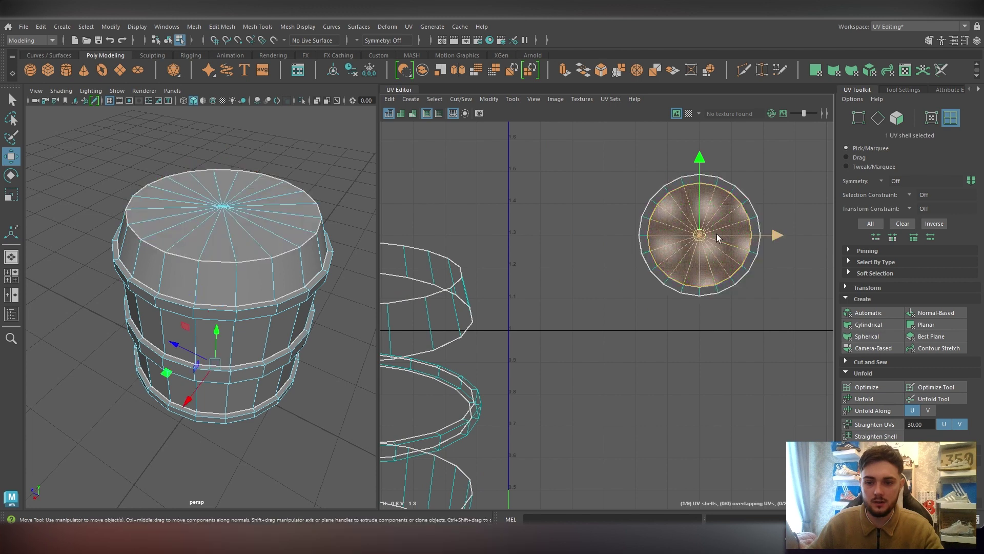
pyautogui.press('r')
pyautogui.moveTo(700, 235); pyautogui.dragTo(712, 233)
pyautogui.moveTo(712, 232); pyautogui.dragTo(707, 235)
pyautogui.click(718, 318)
pyautogui.scroll(-4, 605, 372)
pyautogui.keyDown('alt'); pyautogui.moveTo(604, 372); pyautogui.dragTo(645, 294, button='middle'); pyautogui.keyUp('alt')
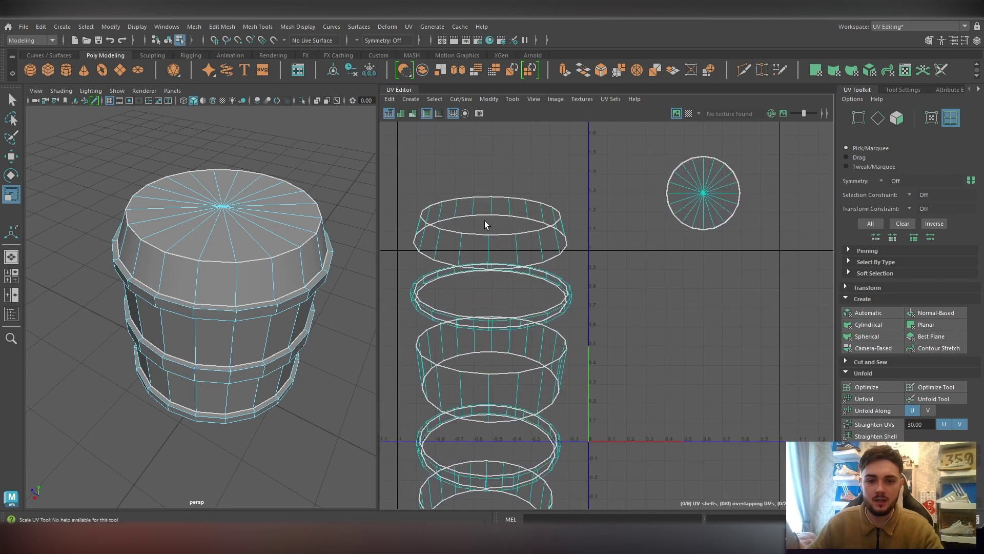
# Separate the two disc shells, moving the lid's to about U 0.185, V 1.49 and the base's to about U 0.225, V 1.92
pyautogui.click(506, 244)
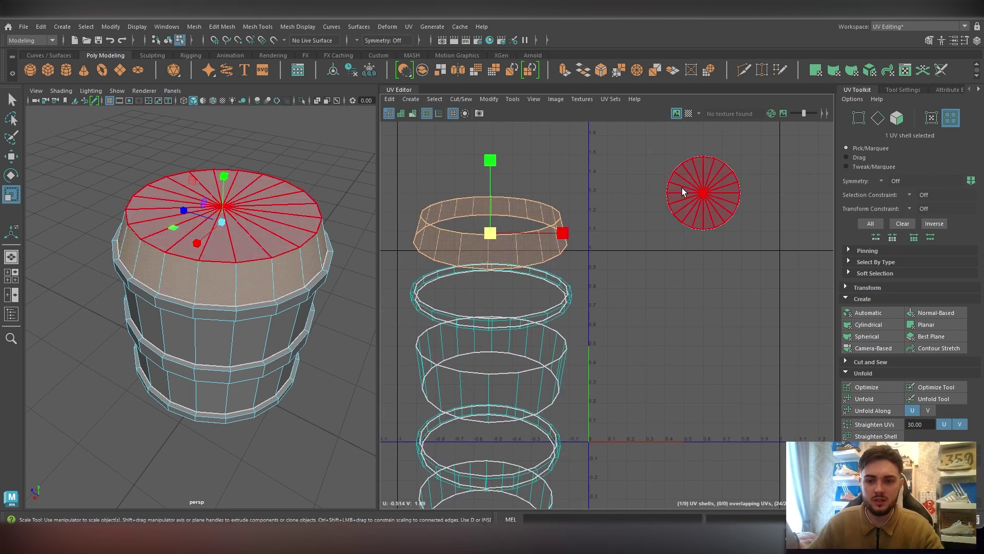
pyautogui.click(699, 191)
pyautogui.press('w')
pyautogui.moveTo(700, 193); pyautogui.dragTo(625, 159)
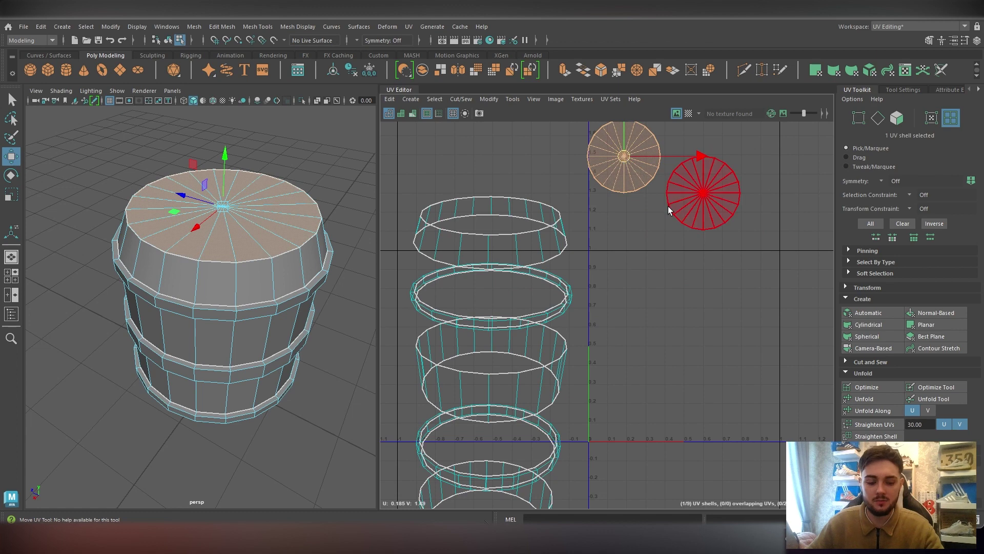
pyautogui.keyDown('alt'); pyautogui.moveTo(729, 201); pyautogui.dragTo(694, 296, button='middle'); pyautogui.keyUp('alt')
pyautogui.click(694, 297)
pyautogui.moveTo(695, 297); pyautogui.dragTo(621, 182)
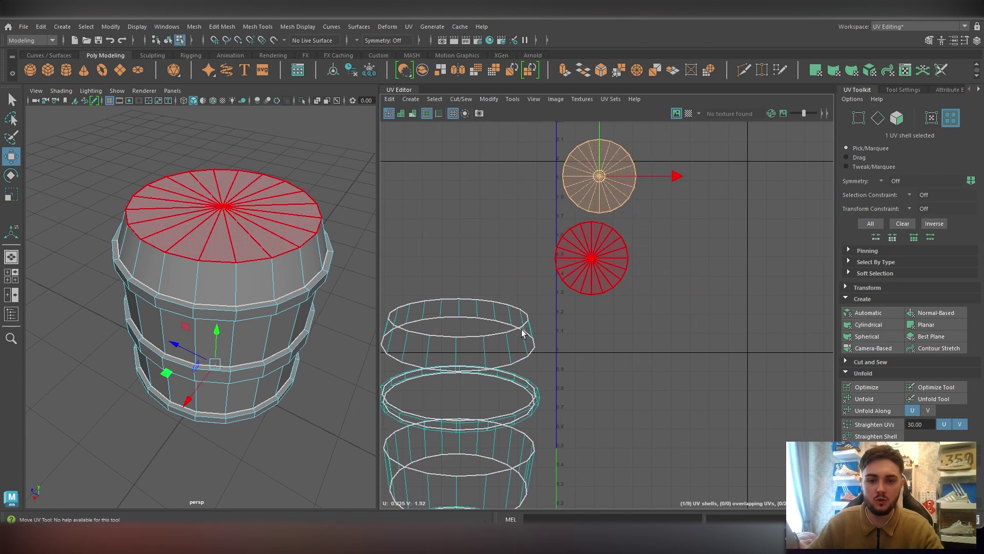
# Try to unfold the UV shell of the sloped body section below the lid, and undo the unfold
pyautogui.click(237, 278)
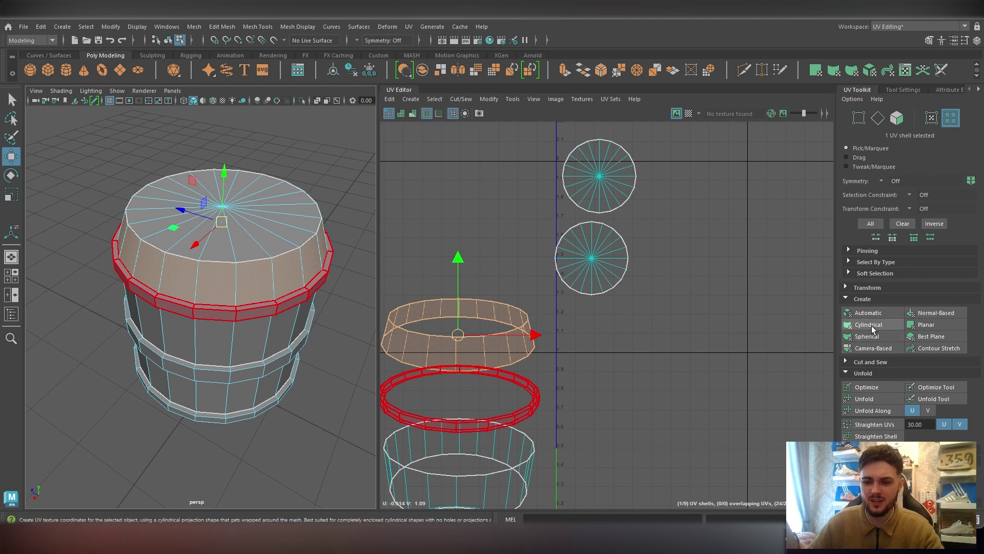
pyautogui.click(876, 400)
pyautogui.scroll(-1, 709, 365)
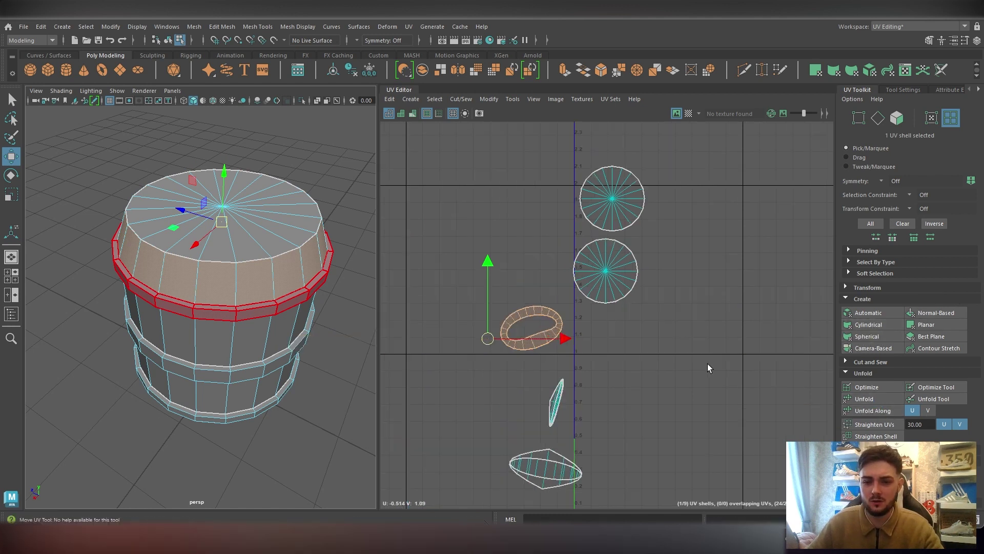
pyautogui.keyDown('alt'); pyautogui.moveTo(609, 354); pyautogui.dragTo(691, 230, button='middle'); pyautogui.keyUp('alt')
pyautogui.scroll(-2, 619, 256)
pyautogui.hotkey('ctrl', 'z')
pyautogui.moveTo(601, 224); pyautogui.dragTo(559, 214, button='right')
# Apply a Cylindrical projection to the sloped upper section's UV shell, scale it to about 40%, and move it to about U 0.83, V 1.26
pyautogui.click(608, 233)
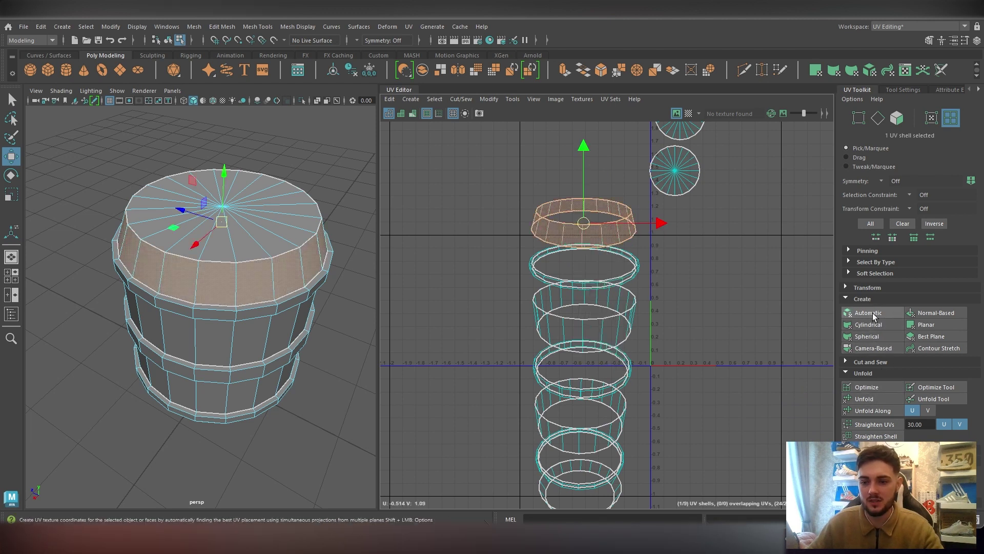
pyautogui.click(874, 327)
pyautogui.keyDown('alt'); pyautogui.moveTo(772, 318); pyautogui.dragTo(603, 318, button='middle'); pyautogui.keyUp('alt')
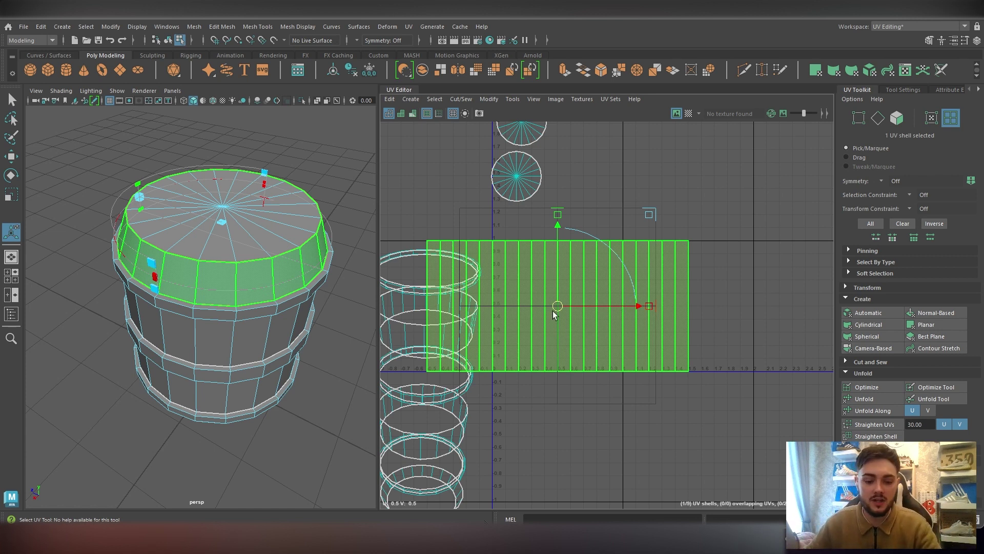
pyautogui.press('r')
pyautogui.moveTo(555, 309); pyautogui.dragTo(608, 196)
pyautogui.press('w')
pyautogui.scroll(4, 299, 267)
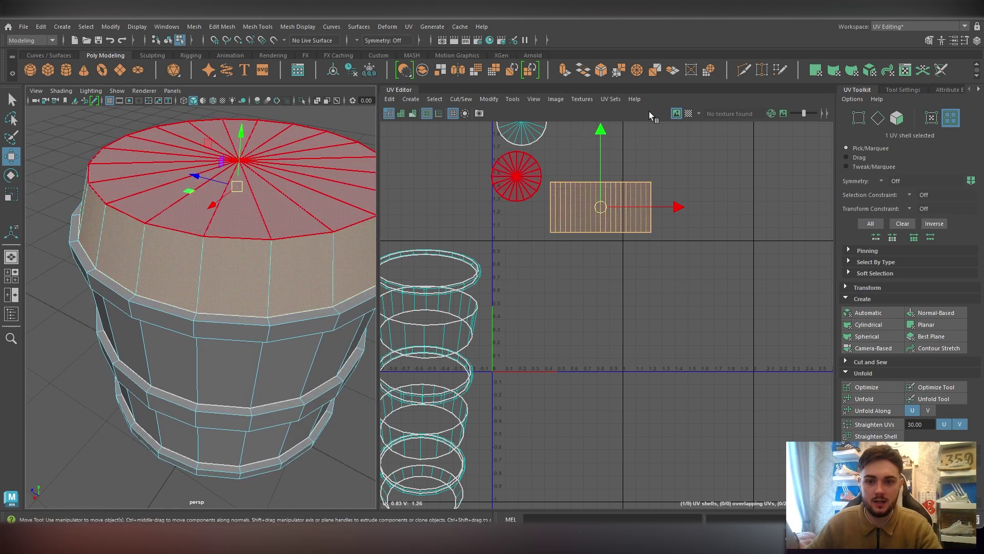
# With the checker pattern displayed, scale the upper section's UV strip flatter and wider until the checks are roughly square, placing it around U 1.4, V 1.32
pyautogui.click(689, 114)
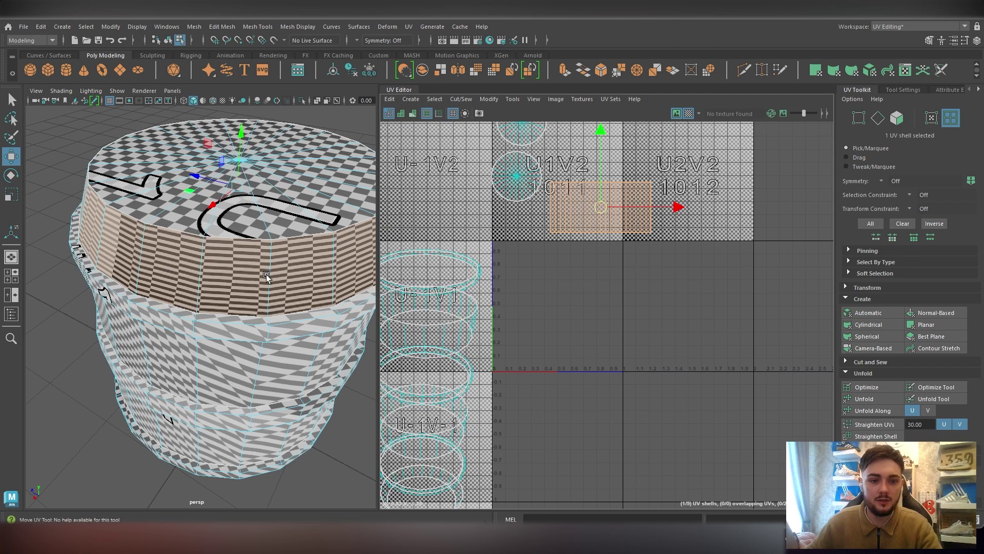
pyautogui.moveTo(266, 275)
pyautogui.keyDown('alt'); pyautogui.mouseDown()
pyautogui.moveTo(242, 296)
pyautogui.moveTo(247, 263)
pyautogui.moveTo(254, 275)
pyautogui.mouseUp(); pyautogui.keyUp('alt')
pyautogui.scroll(5, 247, 263)
pyautogui.scroll(-3, 253, 276)
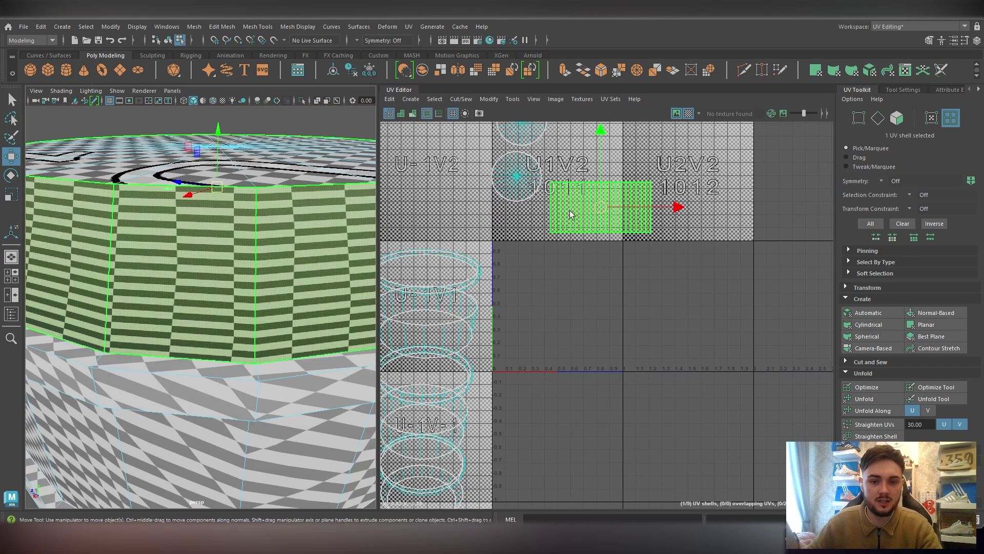
pyautogui.press('r')
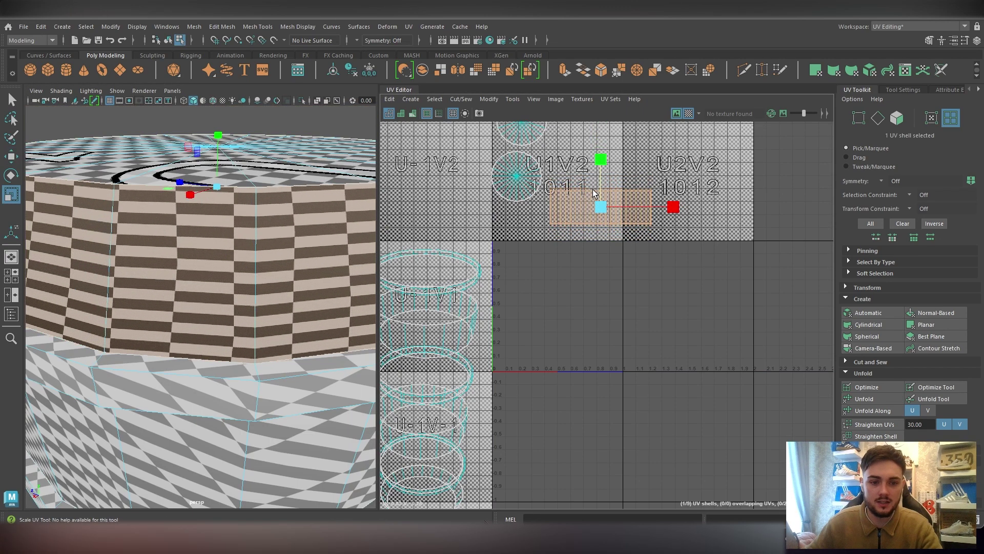
pyautogui.moveTo(673, 207); pyautogui.dragTo(745, 202)
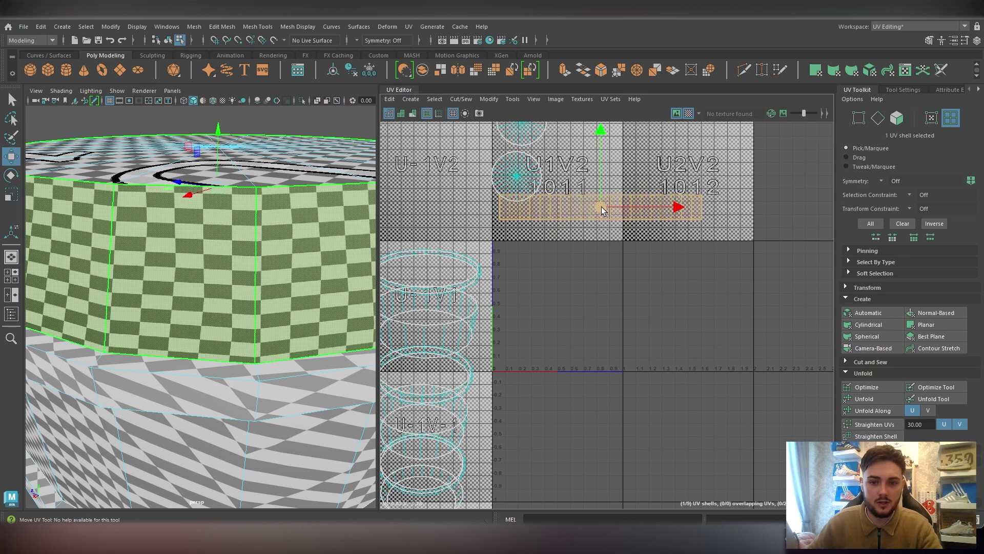
pyautogui.moveTo(602, 207); pyautogui.dragTo(655, 221)
pyautogui.moveTo(729, 202); pyautogui.dragTo(668, 211)
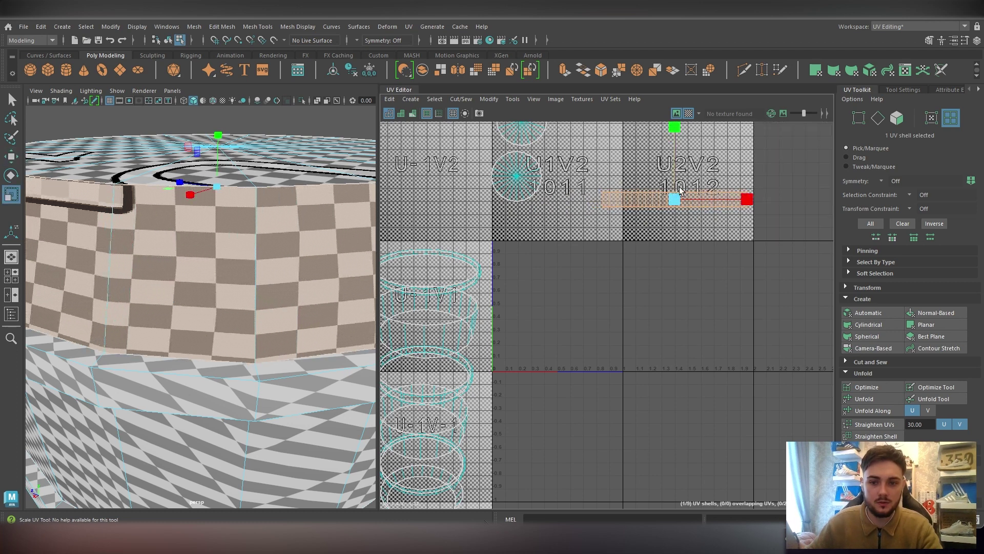
# Try stretching the upper section's UV strip much further along U, and undo the stretch
pyautogui.moveTo(737, 201); pyautogui.dragTo(844, 193)
pyautogui.press('r')
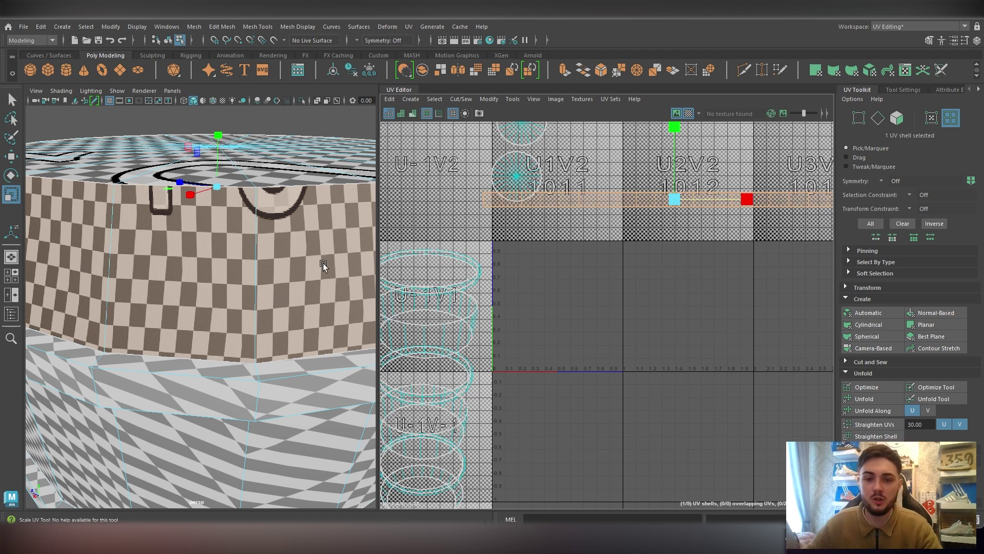
pyautogui.hotkey('ctrl', 'z')
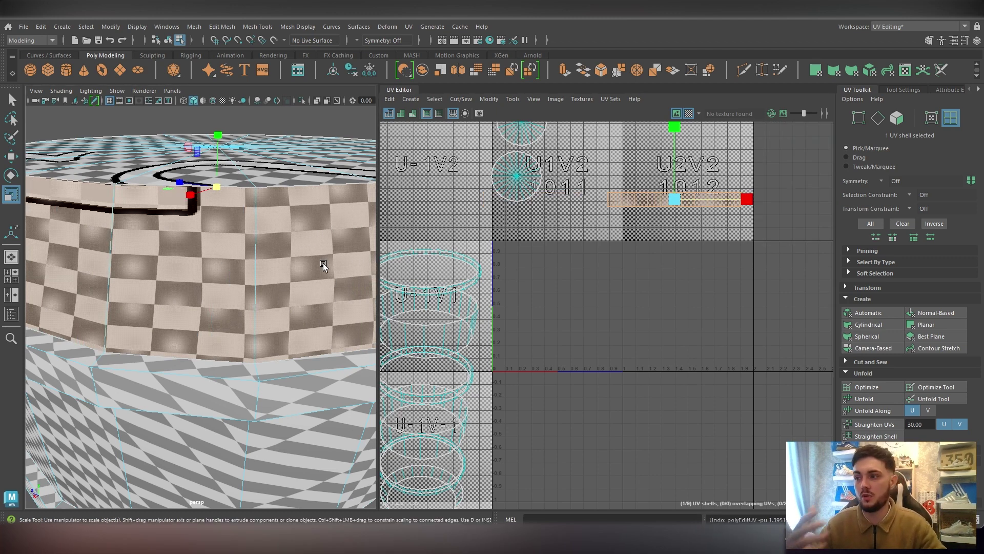
# Move the upper section's UV strip to about U 1.54, V 1.85, clear of the disc shells, and hide the checker pattern
pyautogui.scroll(7, 724, 211)
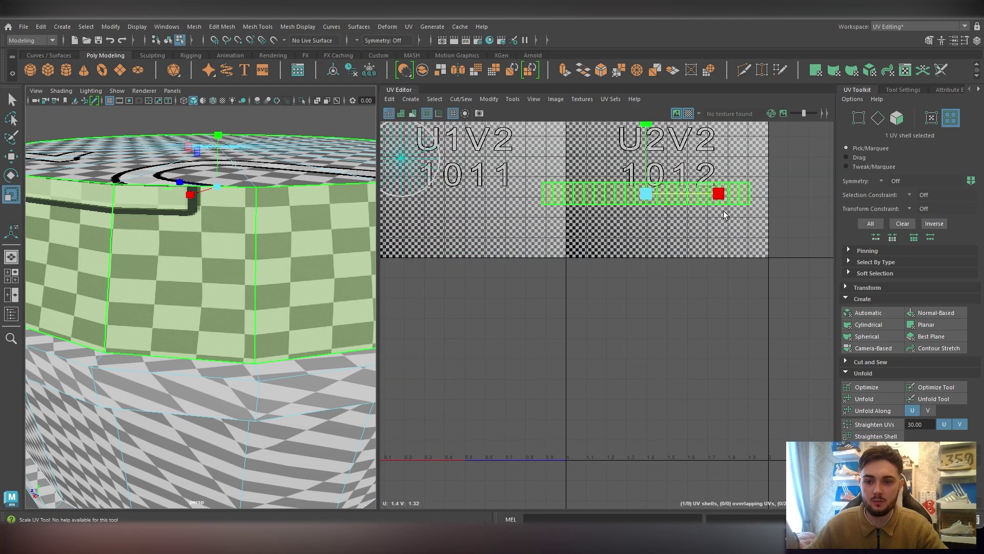
pyautogui.keyDown('alt'); pyautogui.moveTo(645, 220); pyautogui.dragTo(701, 294, button='middle'); pyautogui.keyUp('alt')
pyautogui.scroll(-1, 660, 247)
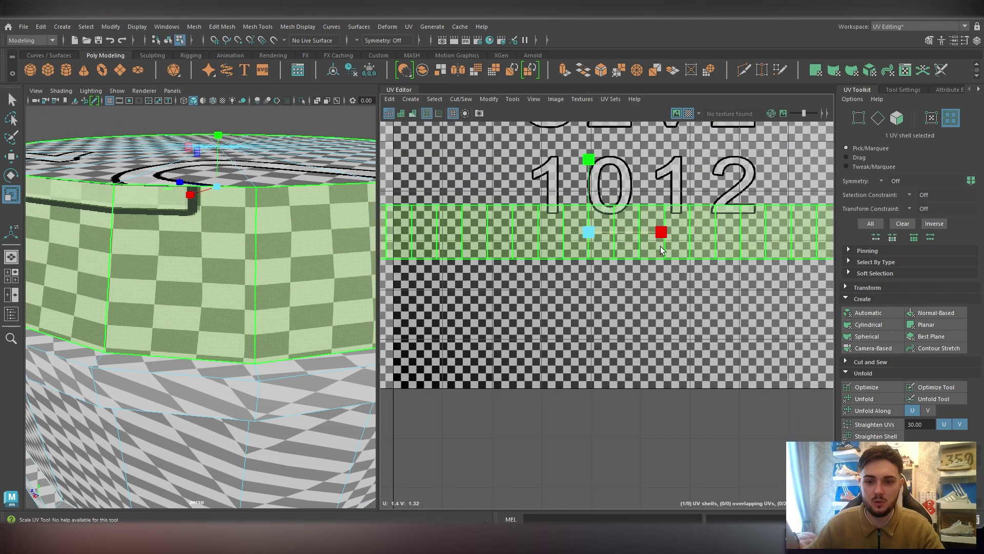
pyautogui.moveTo(654, 232); pyautogui.dragTo(666, 178)
pyautogui.scroll(-6, 684, 229)
pyautogui.press('w')
pyautogui.scroll(1, 650, 239)
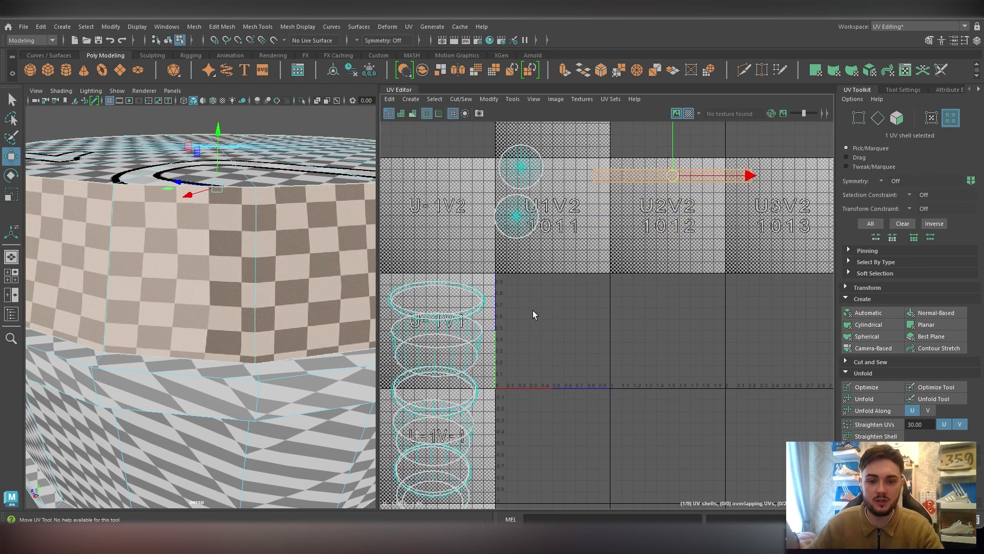
pyautogui.keyDown('alt'); pyautogui.moveTo(533, 314); pyautogui.dragTo(573, 286, button='middle'); pyautogui.keyUp('alt')
pyautogui.click(689, 113)
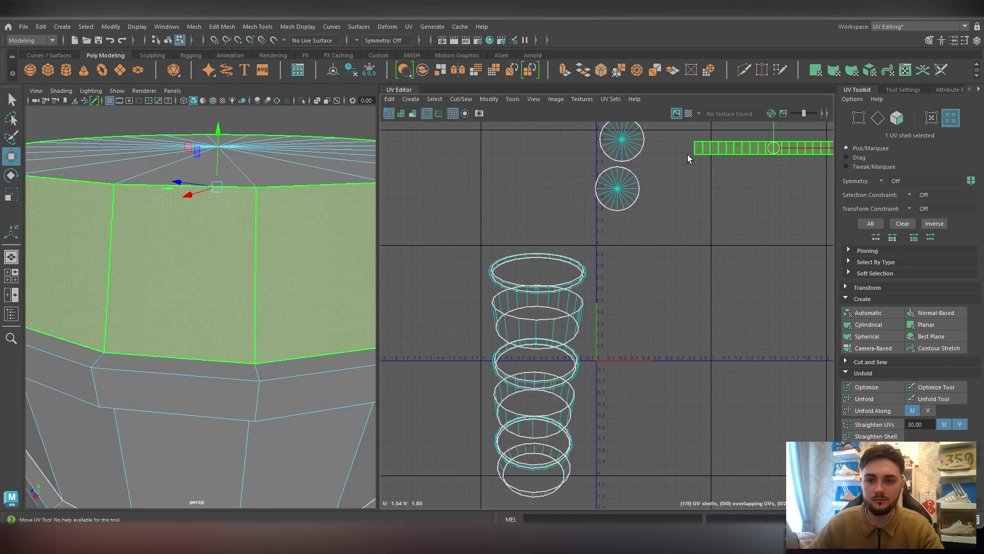
pyautogui.keyDown('alt'); pyautogui.moveTo(694, 224); pyautogui.dragTo(691, 240, button='middle'); pyautogui.keyUp('alt')
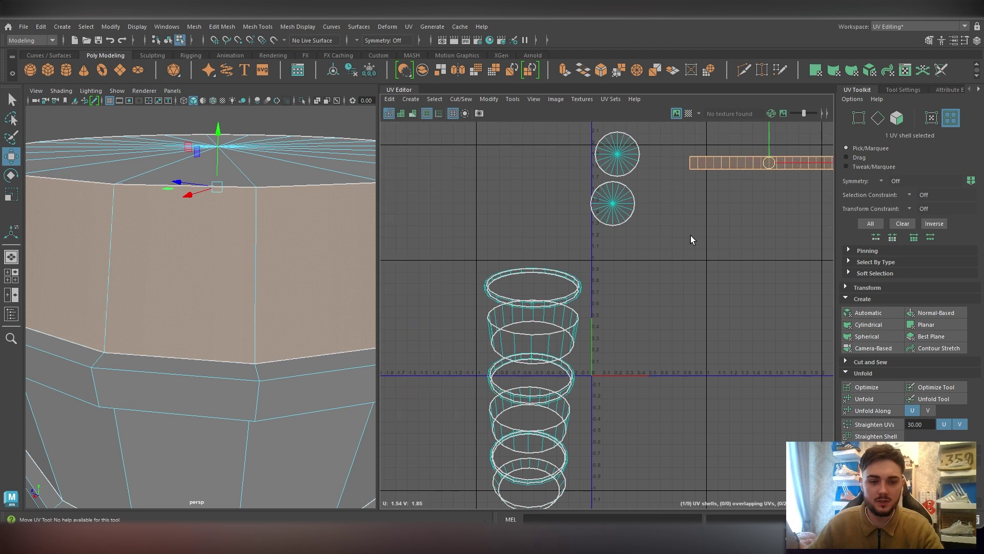
# Apply a Cylindrical projection to the top hoop's UV shell and reduce its height slightly along V
pyautogui.click(549, 302)
pyautogui.click(868, 325)
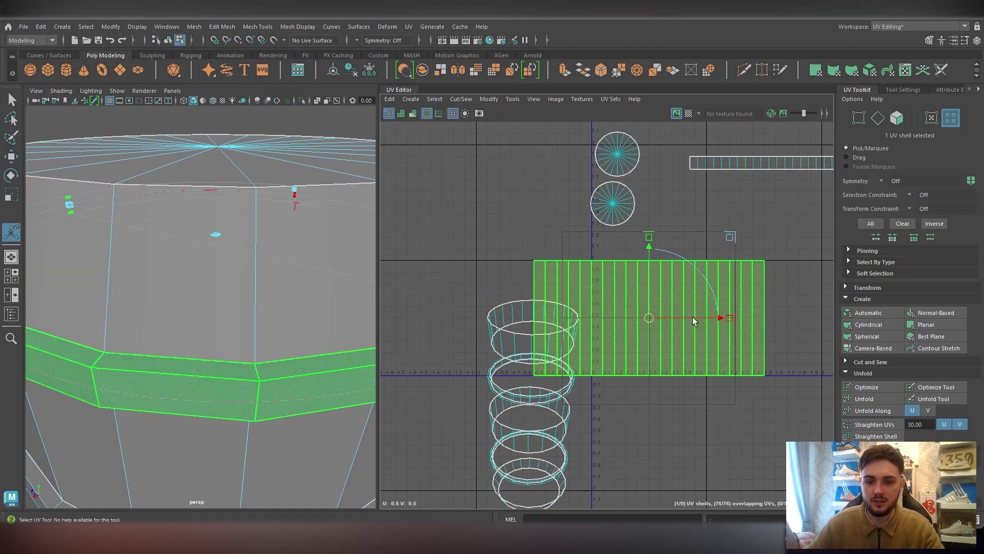
pyautogui.press('r')
pyautogui.moveTo(647, 266); pyautogui.dragTo(647, 277)
# Display the checker pattern and examine its distortion on the top hoop up close
pyautogui.click(689, 113)
pyautogui.scroll(3, 300, 365)
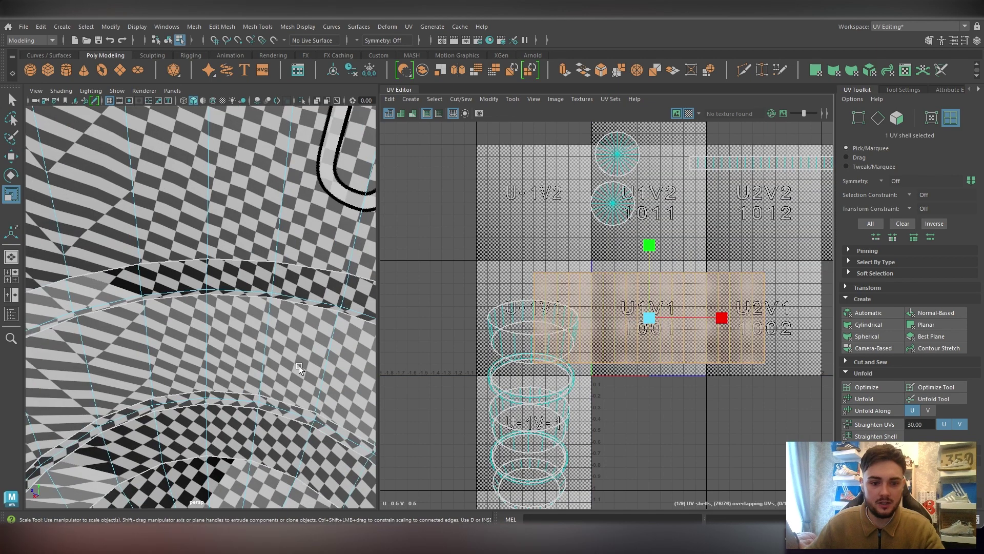
pyautogui.scroll(-6, 299, 365)
pyautogui.keyDown('alt'); pyautogui.moveTo(300, 365); pyautogui.dragTo(270, 335); pyautogui.keyUp('alt')
pyautogui.scroll(4, 271, 334)
pyautogui.keyDown('alt'); pyautogui.moveTo(296, 279); pyautogui.dragTo(302, 321, button='middle'); pyautogui.keyUp('alt')
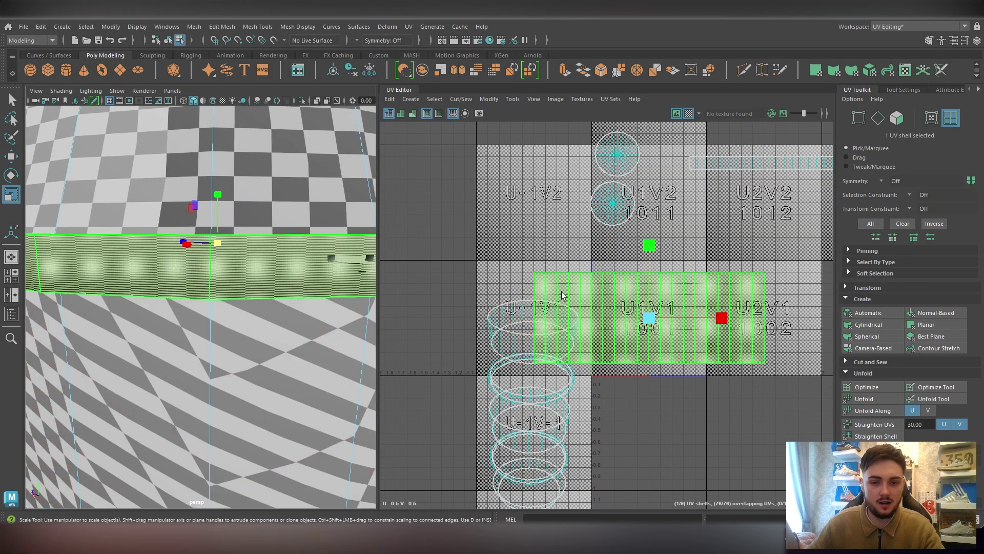
pyautogui.scroll(4, 336, 297)
pyautogui.scroll(-4, 335, 295)
pyautogui.press('F8')
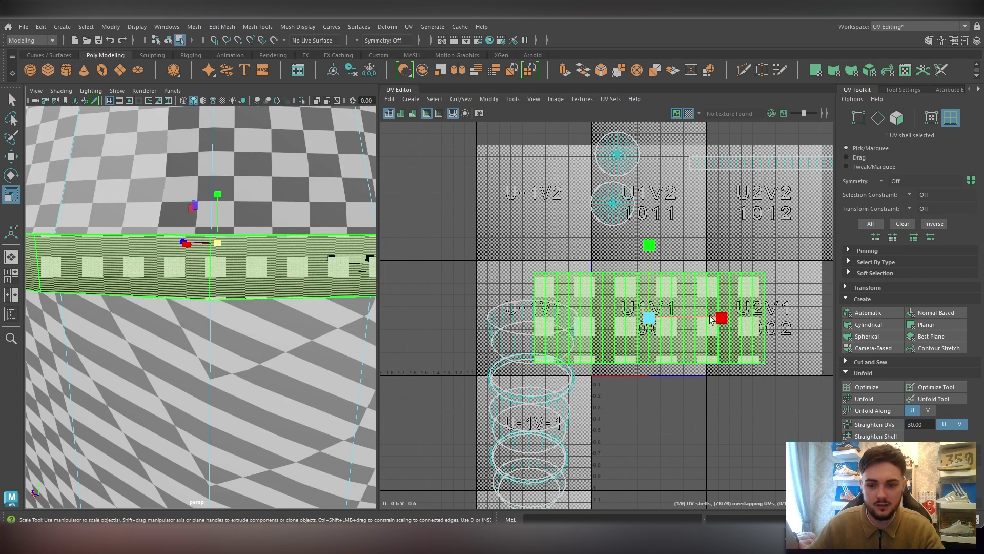
# Widen the top hoop's UV shell along U and flatten it into a thin strip for near-square checks
pyautogui.moveTo(718, 318)
pyautogui.mouseDown()
pyautogui.moveTo(689, 318)
pyautogui.moveTo(756, 318)
pyautogui.mouseUp()
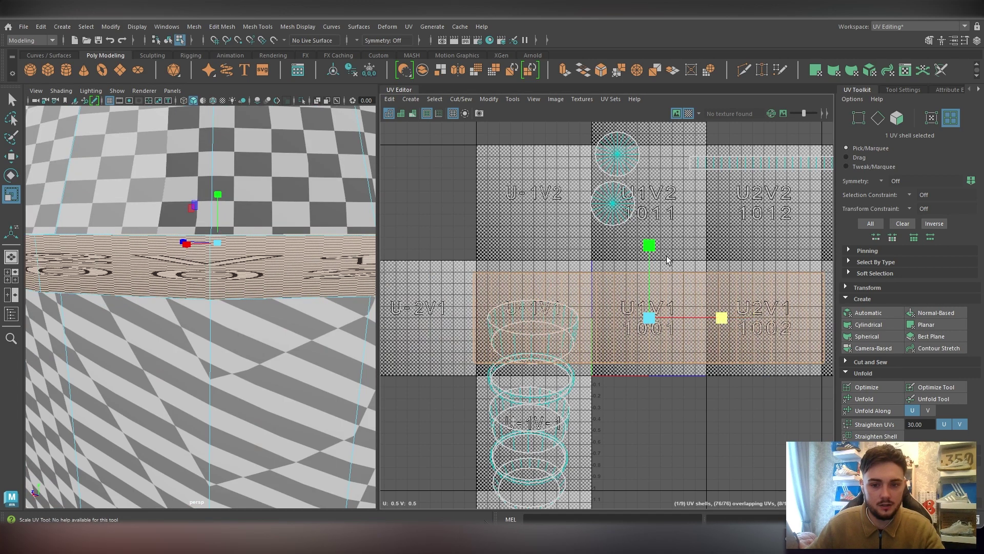
pyautogui.moveTo(649, 247); pyautogui.dragTo(639, 321)
pyautogui.moveTo(708, 318); pyautogui.dragTo(769, 205)
# Place the top hoop's UV strip below the upper section's strip, and centre both strips on U 2
pyautogui.press('w')
pyautogui.keyDown('alt'); pyautogui.moveTo(796, 233); pyautogui.dragTo(716, 262, button='middle'); pyautogui.keyUp('alt')
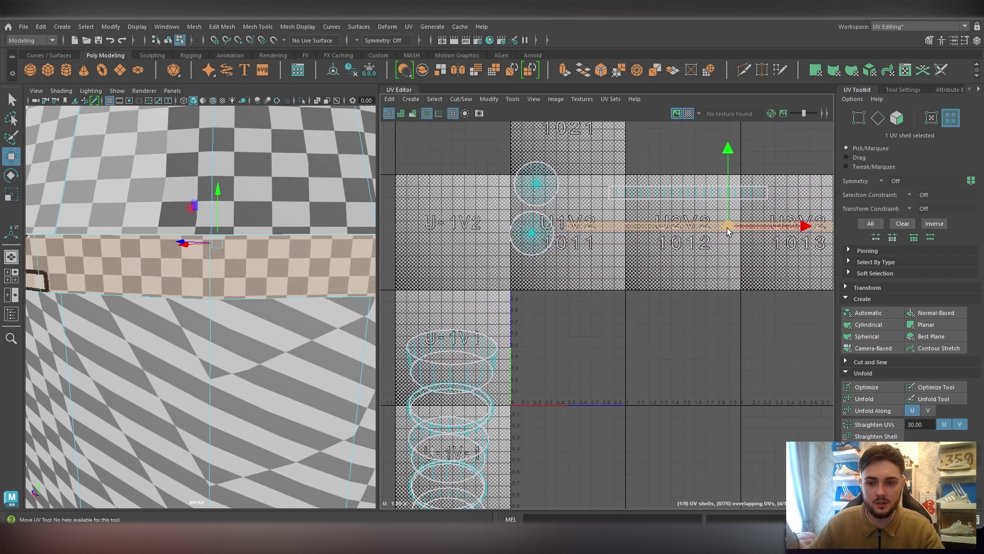
pyautogui.moveTo(728, 228)
pyautogui.keyDown('alt'); pyautogui.mouseDown(button='middle')
pyautogui.moveTo(743, 229)
pyautogui.moveTo(734, 234)
pyautogui.mouseUp(button='middle'); pyautogui.keyUp('alt')
pyautogui.press('x')
pyautogui.moveTo(735, 232); pyautogui.dragTo(755, 224)
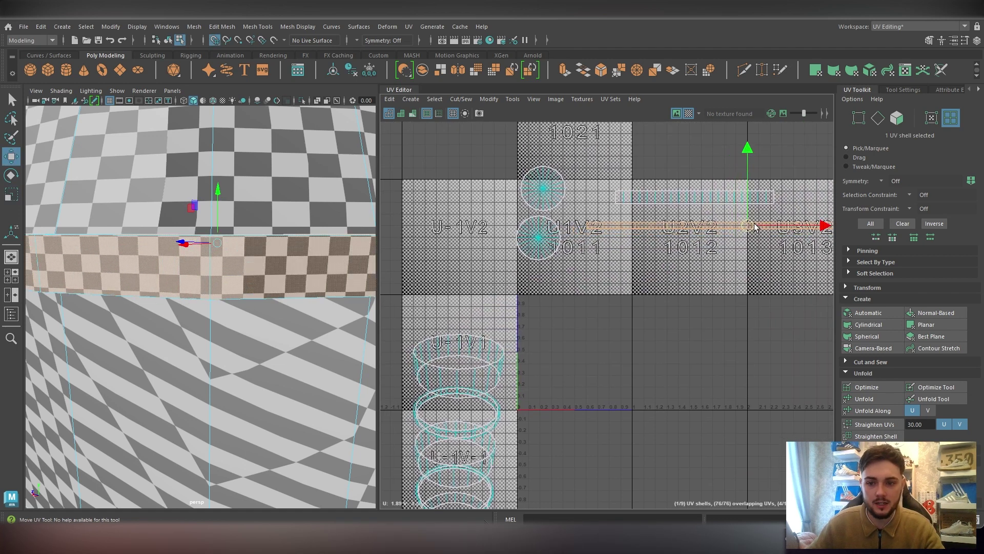
pyautogui.click(698, 198)
pyautogui.moveTo(700, 198); pyautogui.dragTo(749, 200)
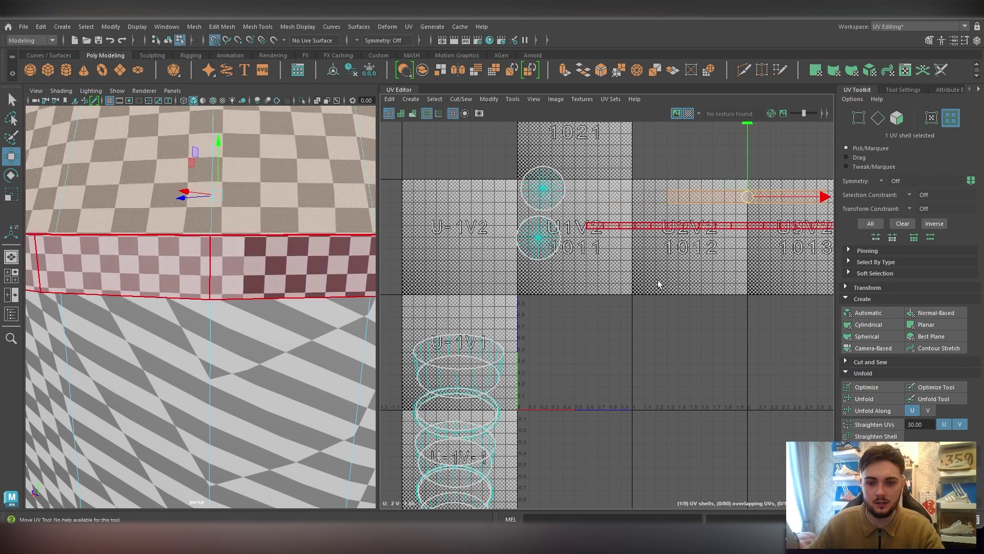
# Select the UV shell of the section directly below the top hoop and apply a Cylindrical projection
pyautogui.click(483, 373)
pyautogui.keyDown('alt'); pyautogui.moveTo(524, 406); pyautogui.dragTo(562, 346, button='middle'); pyautogui.keyUp('alt')
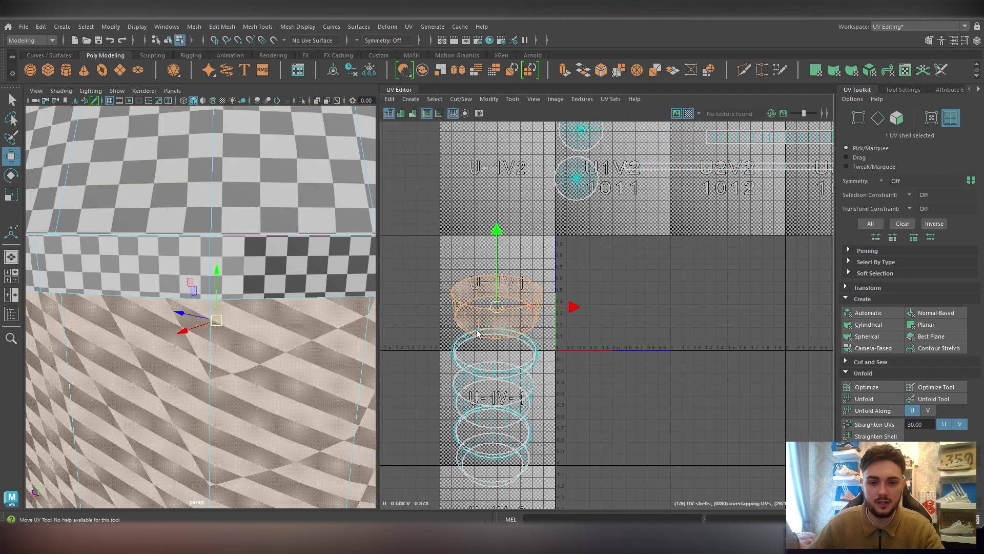
pyautogui.scroll(-5, 226, 395)
pyautogui.keyDown('alt'); pyautogui.moveTo(226, 396); pyautogui.dragTo(237, 353); pyautogui.keyUp('alt')
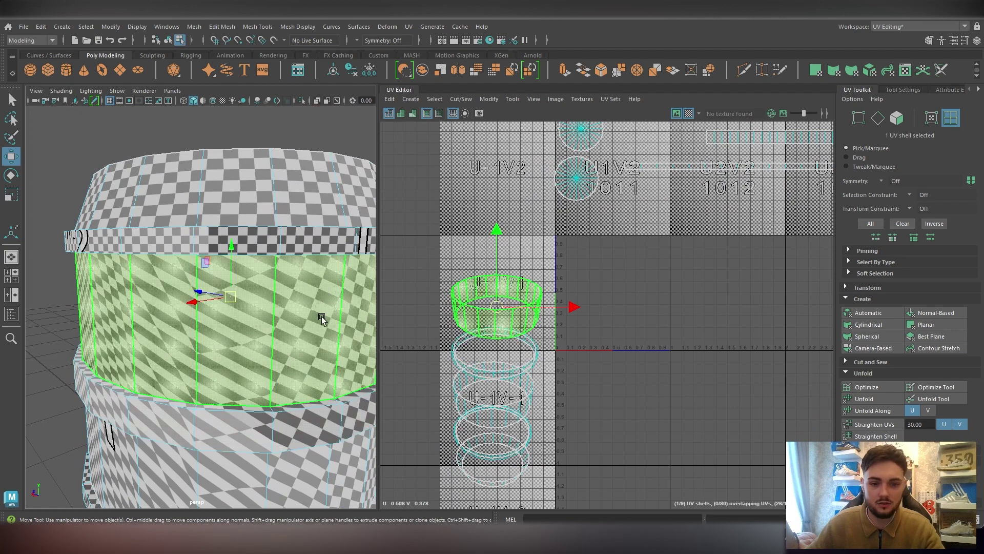
pyautogui.keyDown('alt'); pyautogui.moveTo(322, 316); pyautogui.dragTo(346, 368); pyautogui.keyUp('alt')
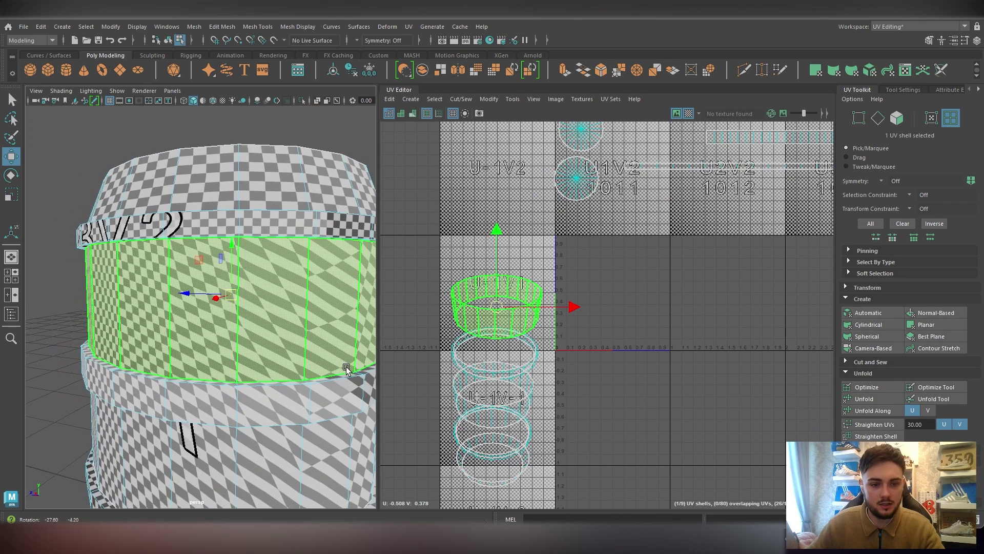
pyautogui.keyDown('alt'); pyautogui.moveTo(230, 337); pyautogui.dragTo(152, 358); pyautogui.keyUp('alt')
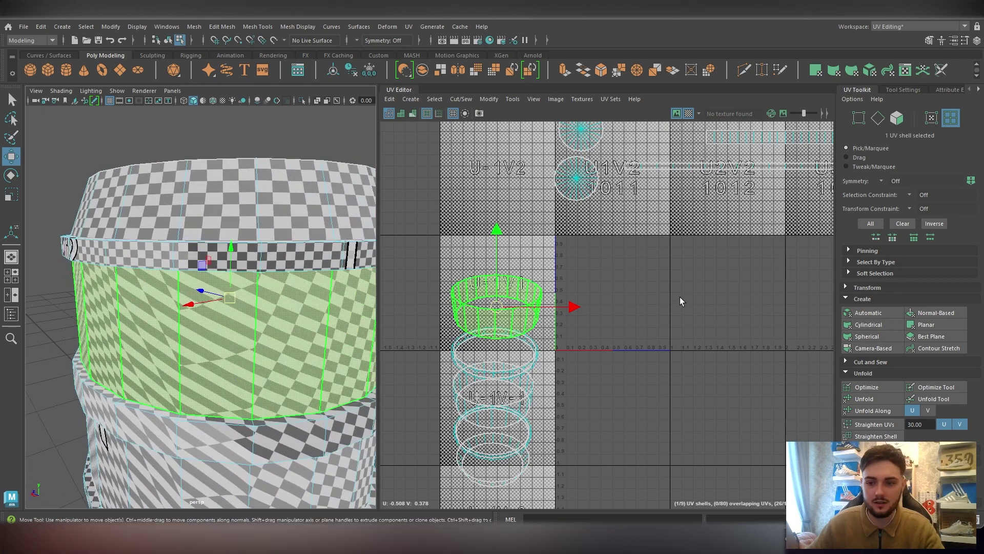
pyautogui.click(870, 328)
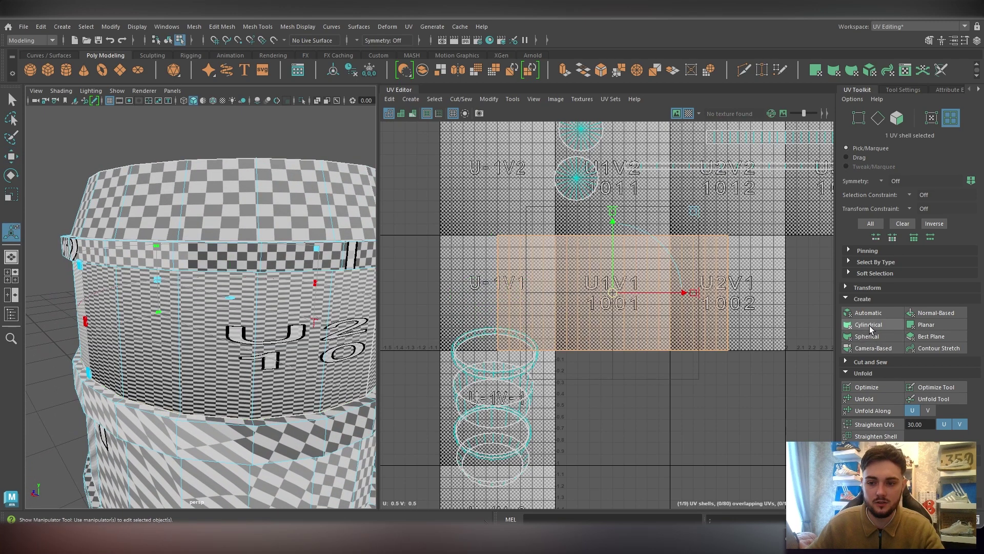
# Scale that section's UV shell into a low, narrower strip and place it beneath the top hoop's strip
pyautogui.press('r')
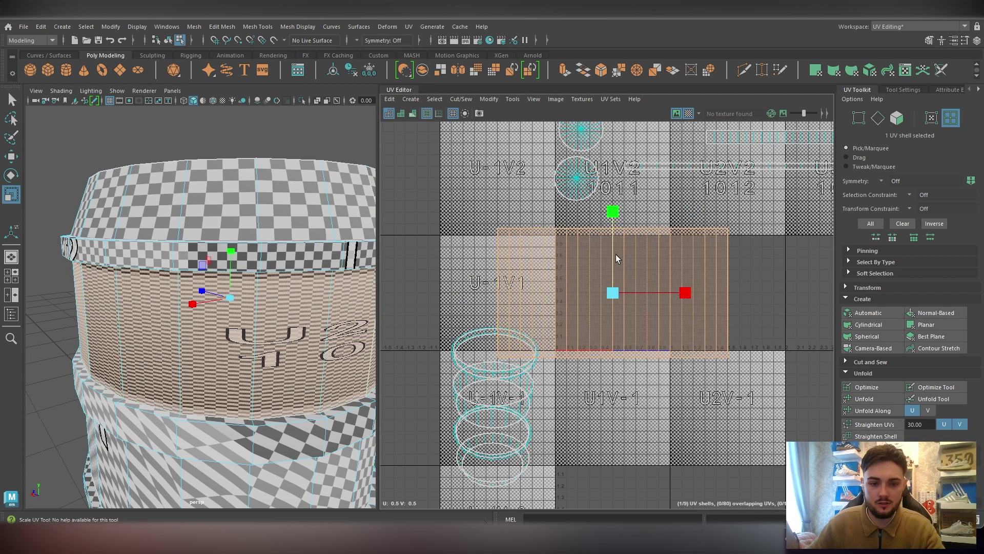
pyautogui.moveTo(613, 299); pyautogui.dragTo(614, 251)
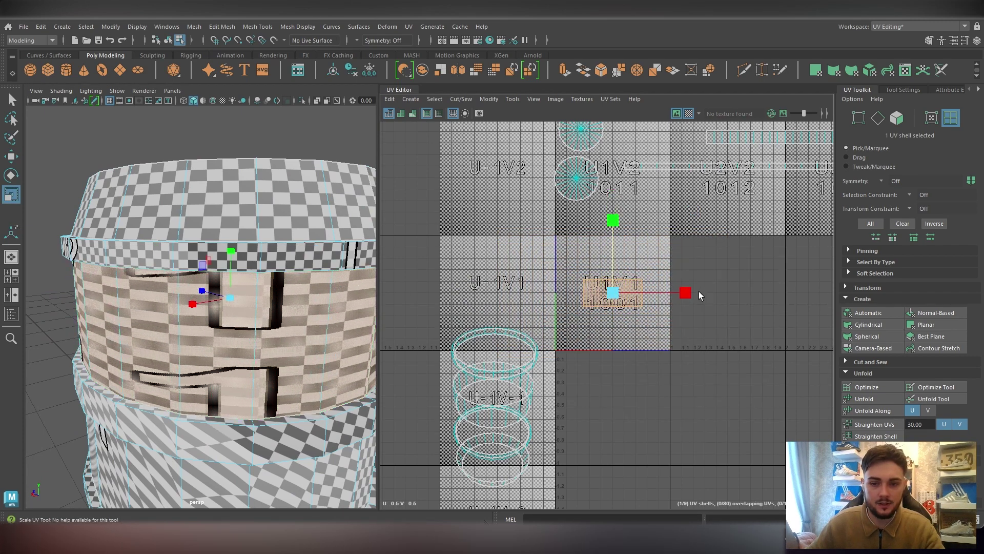
pyautogui.moveTo(682, 296); pyautogui.dragTo(751, 297)
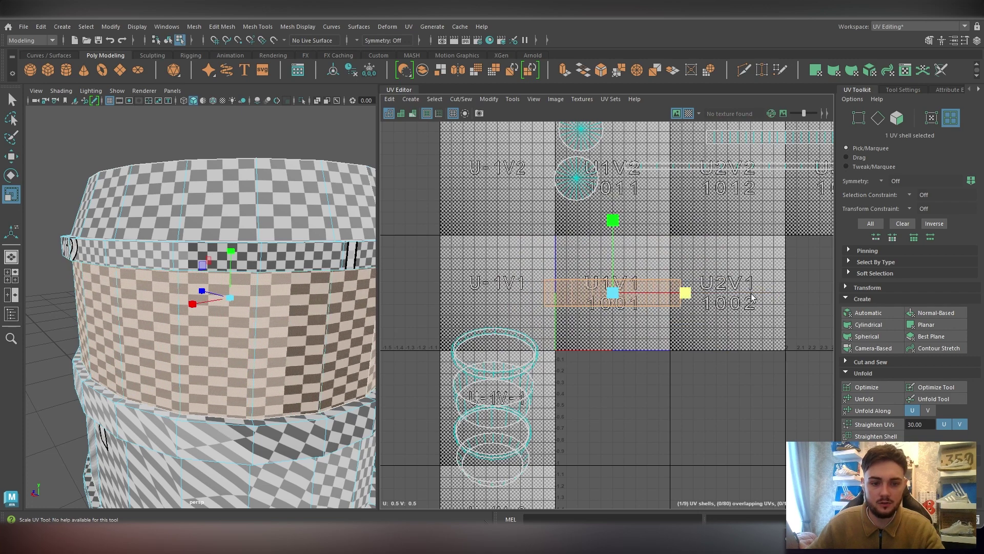
pyautogui.moveTo(610, 294); pyautogui.dragTo(732, 212)
pyautogui.keyDown('alt'); pyautogui.moveTo(723, 248); pyautogui.dragTo(668, 301, button='middle'); pyautogui.keyUp('alt')
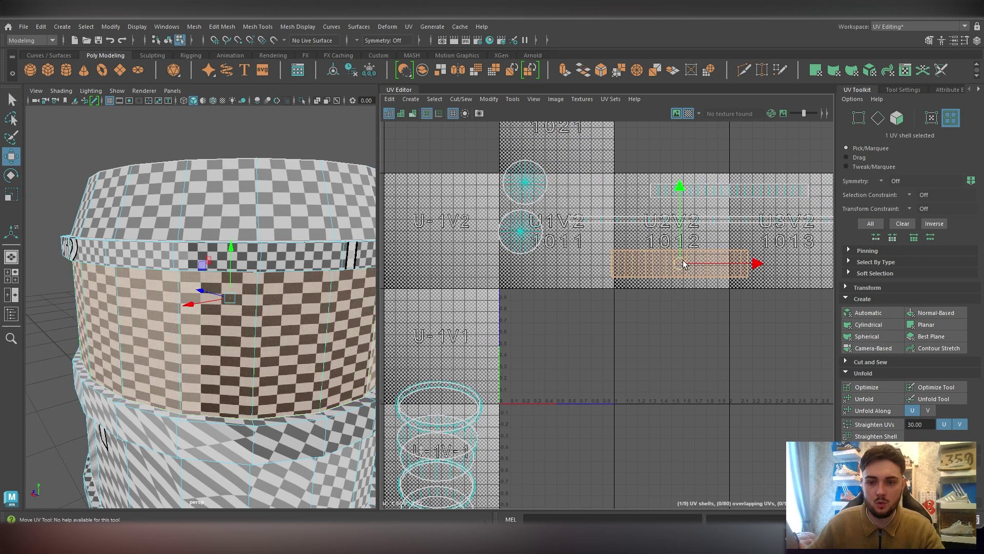
pyautogui.moveTo(682, 264); pyautogui.dragTo(710, 253)
# Select the second hoop's UV shell and apply a Cylindrical projection to it
pyautogui.keyDown('alt'); pyautogui.moveTo(521, 351); pyautogui.dragTo(569, 319, button='middle'); pyautogui.keyUp('alt')
pyautogui.click(512, 391)
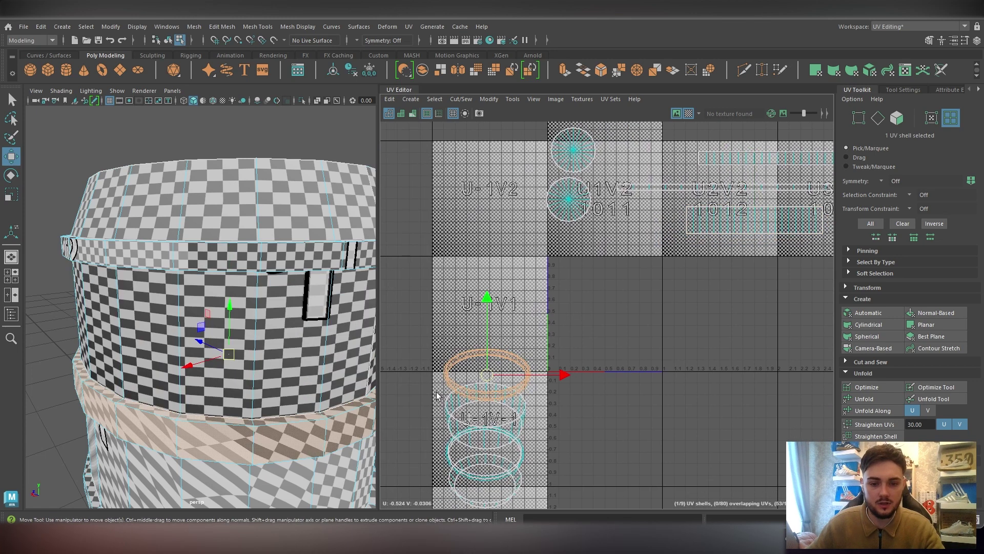
pyautogui.keyDown('alt'); pyautogui.moveTo(436, 395); pyautogui.dragTo(460, 314, button='middle'); pyautogui.keyUp('alt')
pyautogui.keyDown('alt'); pyautogui.moveTo(235, 396); pyautogui.dragTo(226, 302, button='middle'); pyautogui.keyUp('alt')
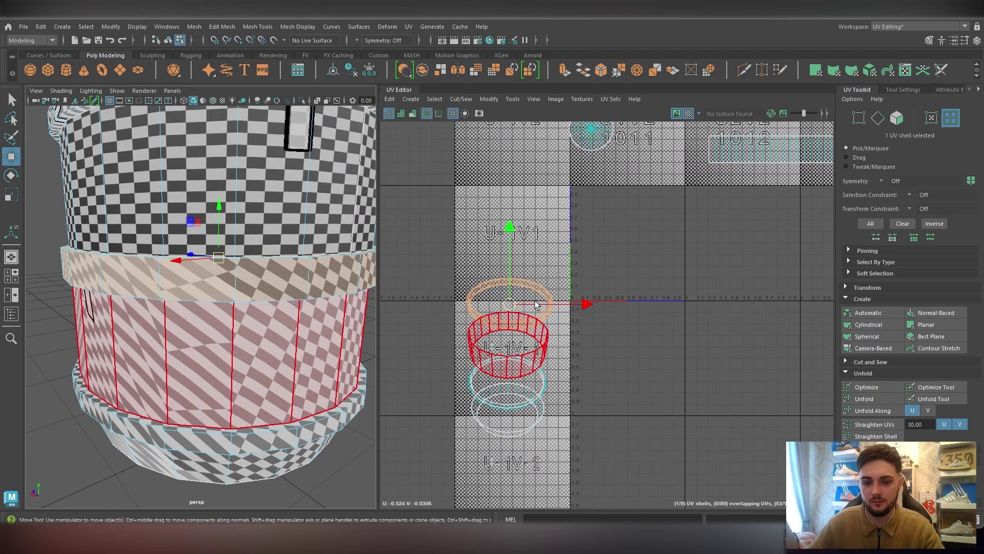
pyautogui.moveTo(513, 306); pyautogui.dragTo(551, 311, button='right')
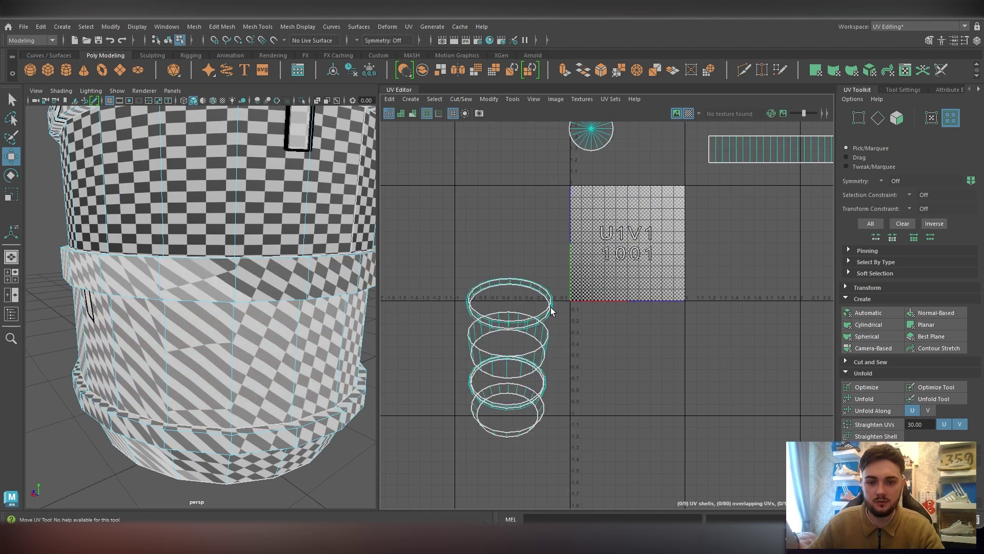
pyautogui.click(524, 314)
pyautogui.moveTo(510, 302); pyautogui.dragTo(601, 269)
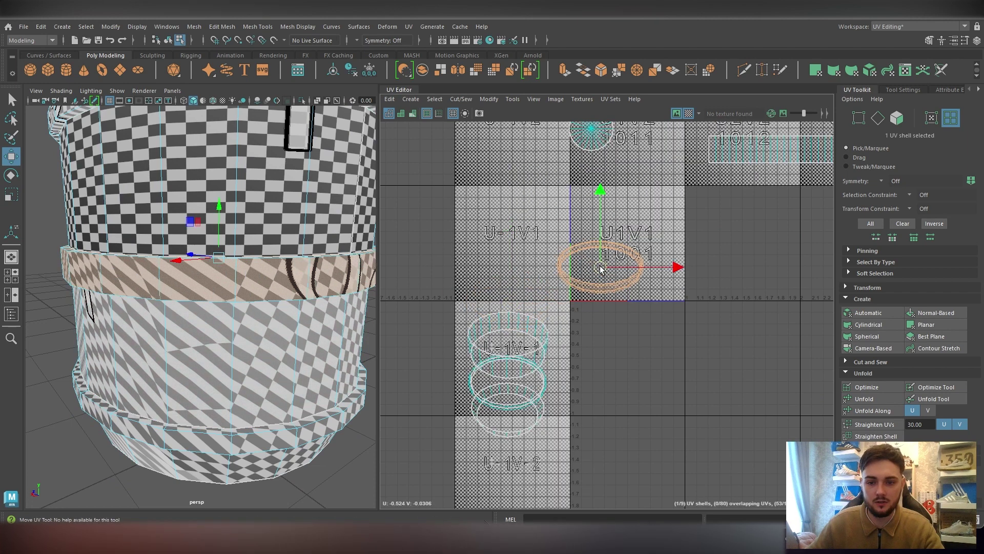
pyautogui.click(871, 325)
# Flatten the second hoop's UV shell along V, narrow it slightly along U, and move it to about U 2, V 0.98
pyautogui.press('r')
pyautogui.moveTo(626, 202); pyautogui.dragTo(617, 257)
pyautogui.moveTo(618, 260); pyautogui.dragTo(618, 272, button='middle')
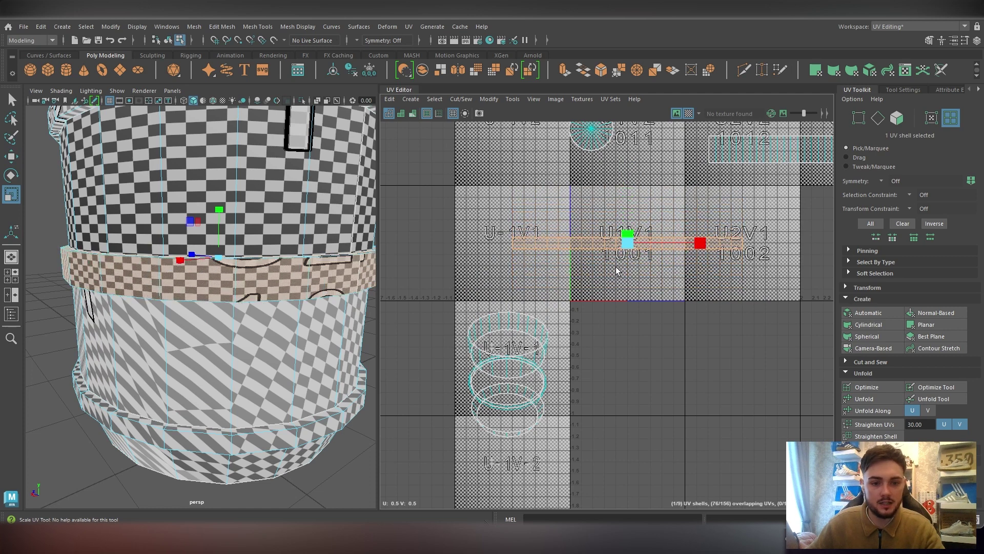
pyautogui.moveTo(698, 243); pyautogui.dragTo(690, 244)
pyautogui.press('w')
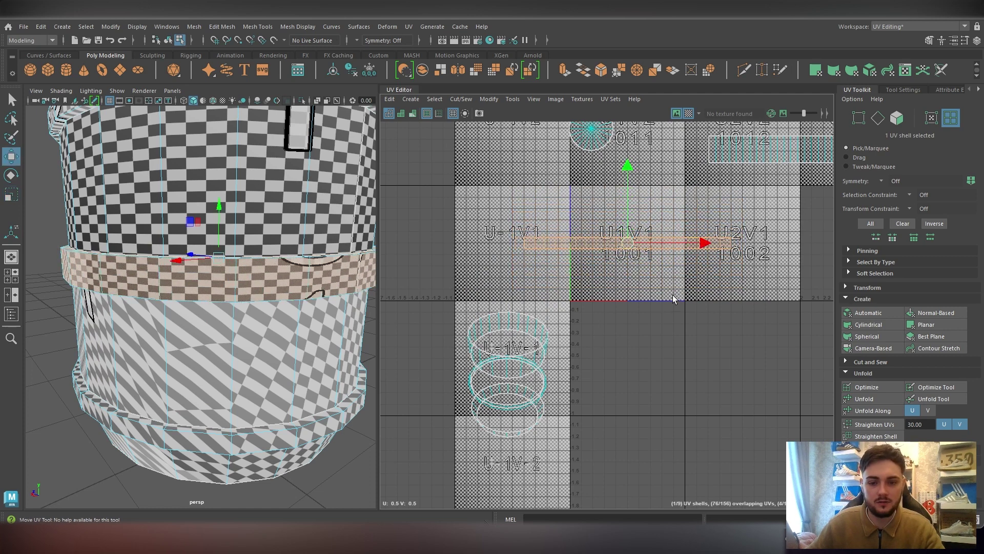
pyautogui.keyDown('alt'); pyautogui.moveTo(636, 255); pyautogui.dragTo(544, 299, button='middle'); pyautogui.keyUp('alt')
pyautogui.moveTo(538, 290); pyautogui.dragTo(710, 235)
# Apply a Cylindrical projection to the UV shell of the section between the second and bottom hoops
pyautogui.keyDown('alt'); pyautogui.moveTo(534, 335); pyautogui.dragTo(591, 291, button='middle'); pyautogui.keyUp('alt')
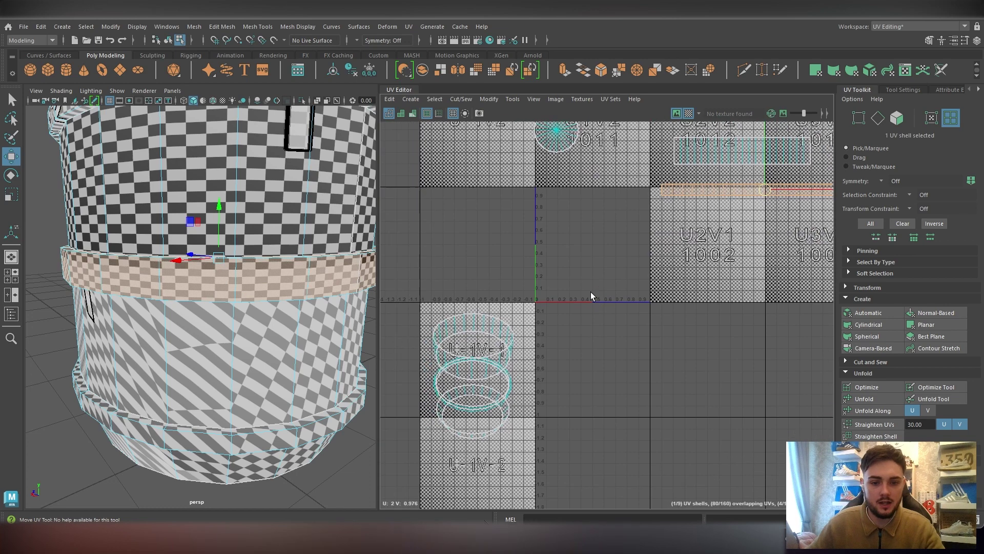
pyautogui.click(551, 328)
pyautogui.click(510, 343)
pyautogui.click(871, 326)
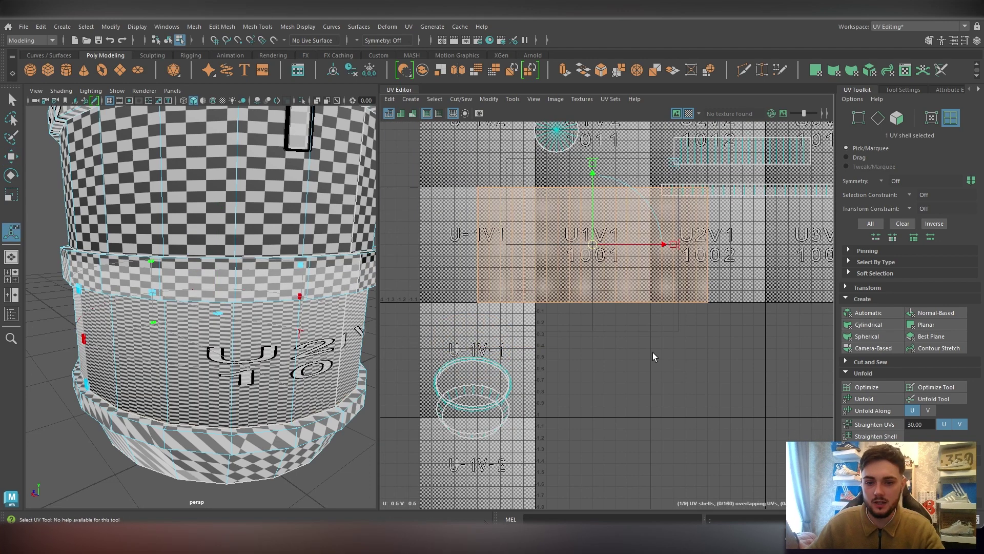
# Reduce the height of the lower section's UV shell along V to about a third of a tile
pyautogui.moveTo(593, 246); pyautogui.dragTo(636, 279)
pyautogui.press('r')
pyautogui.click(590, 196)
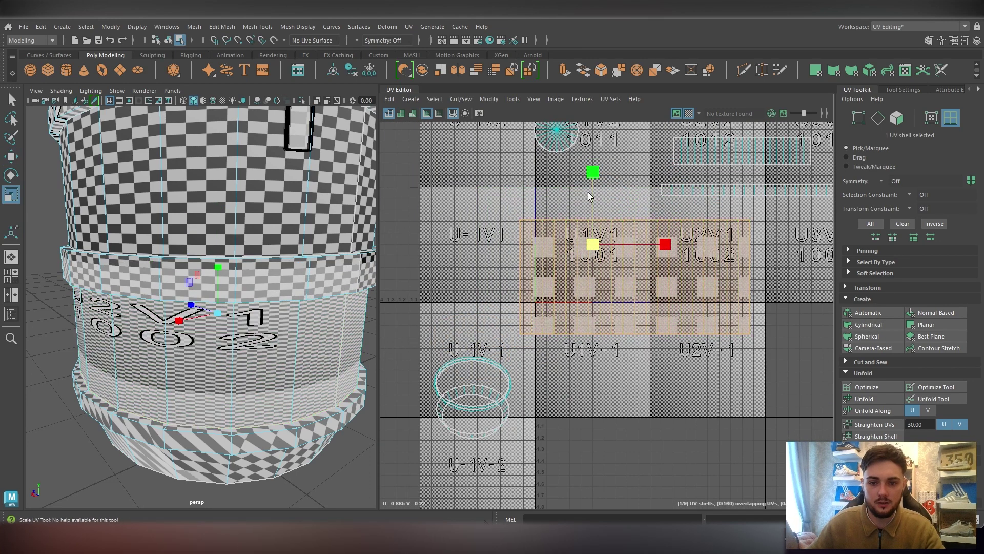
pyautogui.click(585, 213)
pyautogui.click(612, 254)
pyautogui.moveTo(633, 208); pyautogui.dragTo(634, 257)
# Narrow the lower section's UV strip along U and place it below the second hoop's strip, at about U 2.03, V 0.6
pyautogui.moveTo(707, 277); pyautogui.dragTo(784, 183)
pyautogui.press('w')
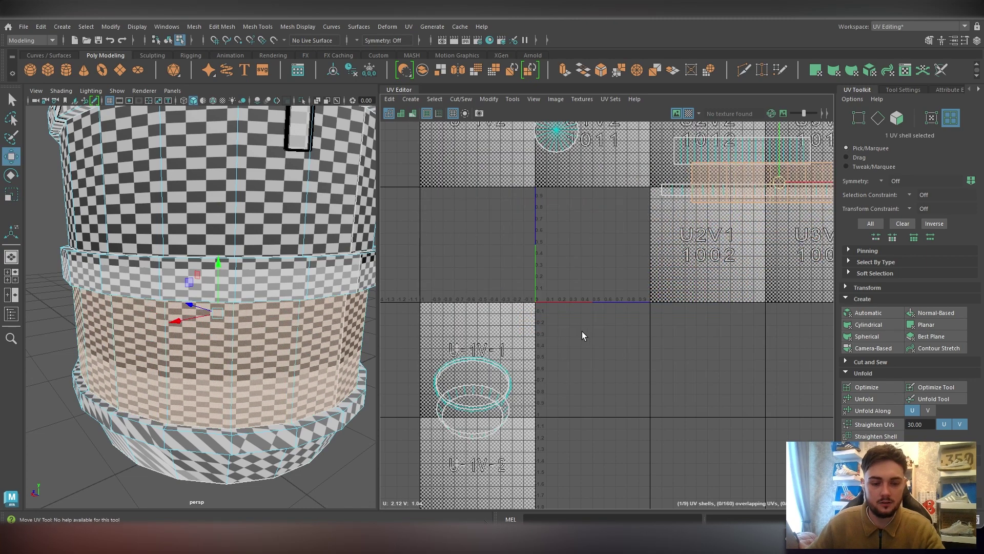
pyautogui.hotkey('ctrl', 'z')
pyautogui.keyDown('alt'); pyautogui.moveTo(691, 330); pyautogui.dragTo(617, 369, button='middle'); pyautogui.keyUp('alt')
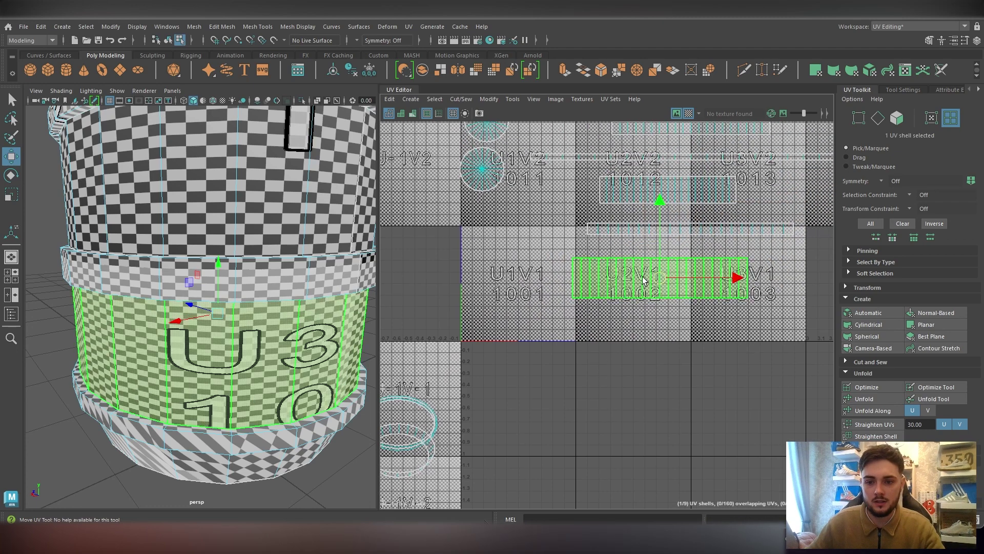
pyautogui.moveTo(661, 278); pyautogui.dragTo(695, 272)
# Select the bottom hoop's UV shell, frame it in the 3D view, and apply a Cylindrical projection
pyautogui.keyDown('alt'); pyautogui.moveTo(582, 370); pyautogui.dragTo(640, 318, button='middle'); pyautogui.keyUp('alt')
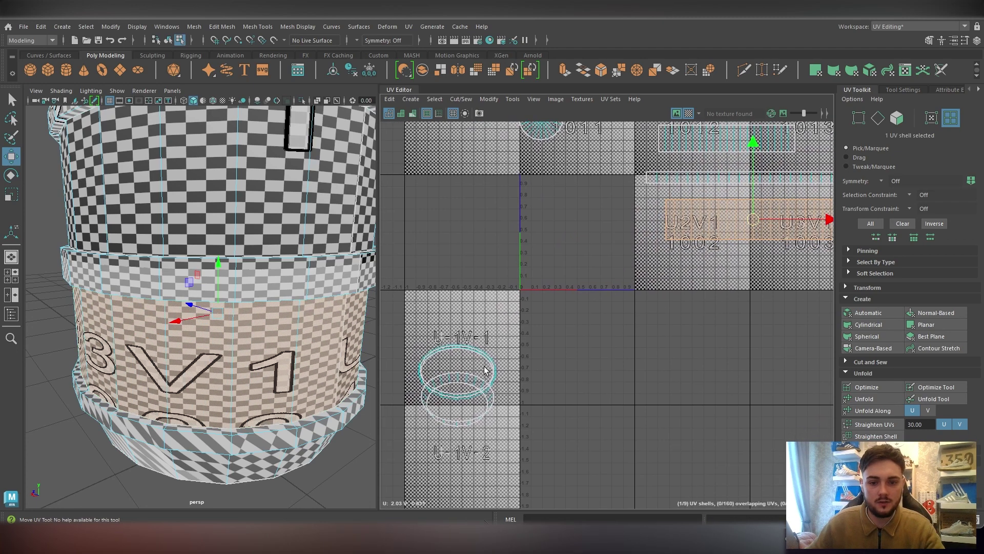
pyautogui.click(487, 362)
pyautogui.click(491, 363)
pyautogui.press('f')
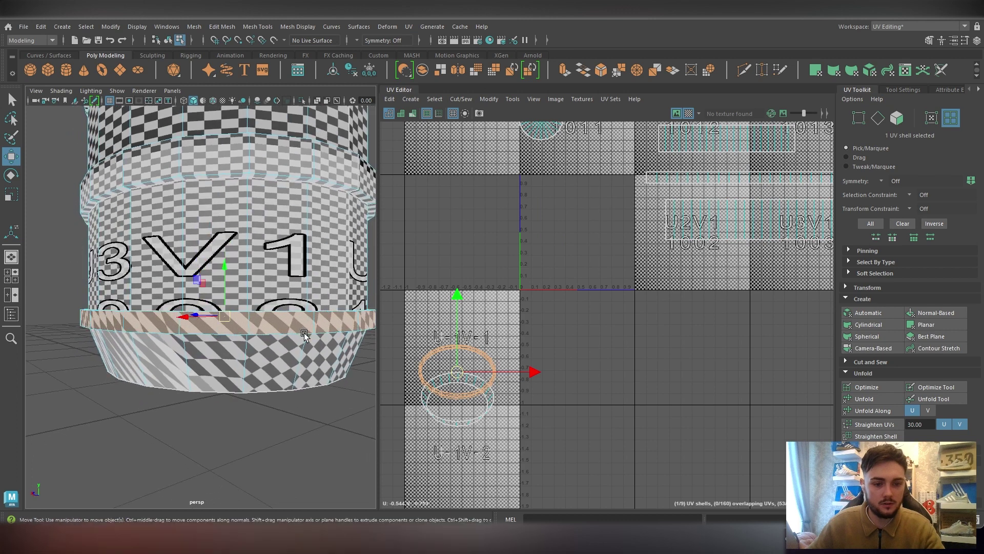
pyautogui.click(869, 336)
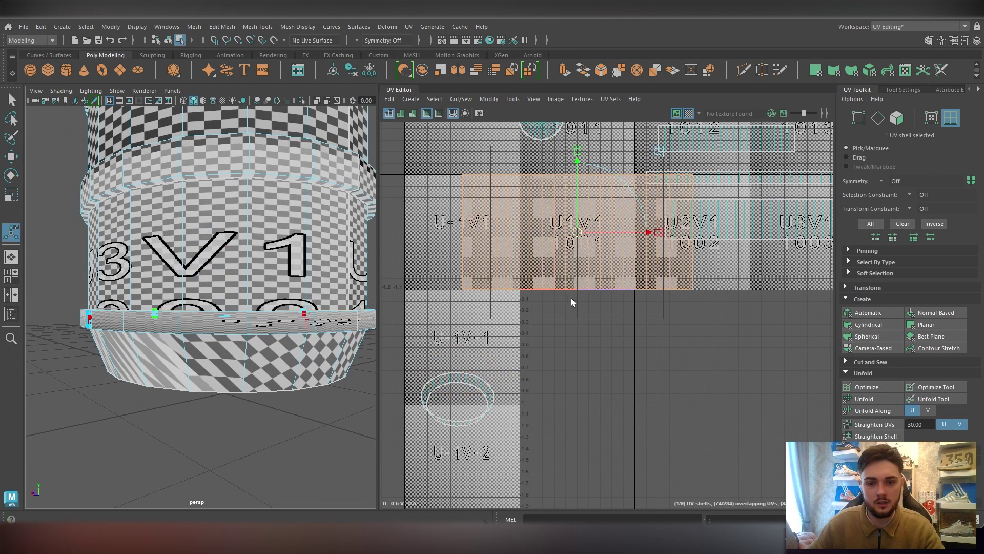
# Rescale the bottom hoop's UV shell into a thin, wide strip, checking the checker proportions up close
pyautogui.press('r')
pyautogui.moveTo(578, 186); pyautogui.dragTo(578, 199)
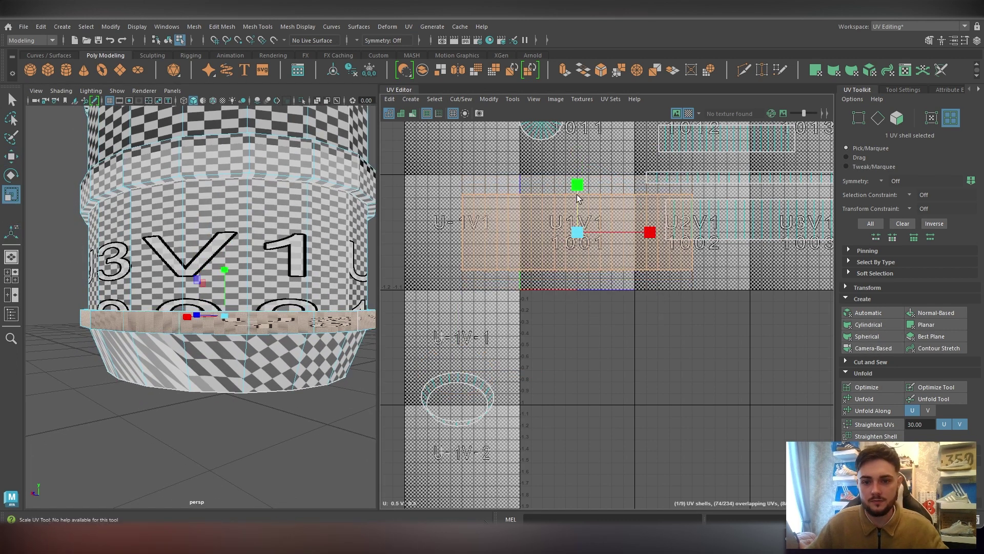
pyautogui.moveTo(649, 232); pyautogui.dragTo(616, 237)
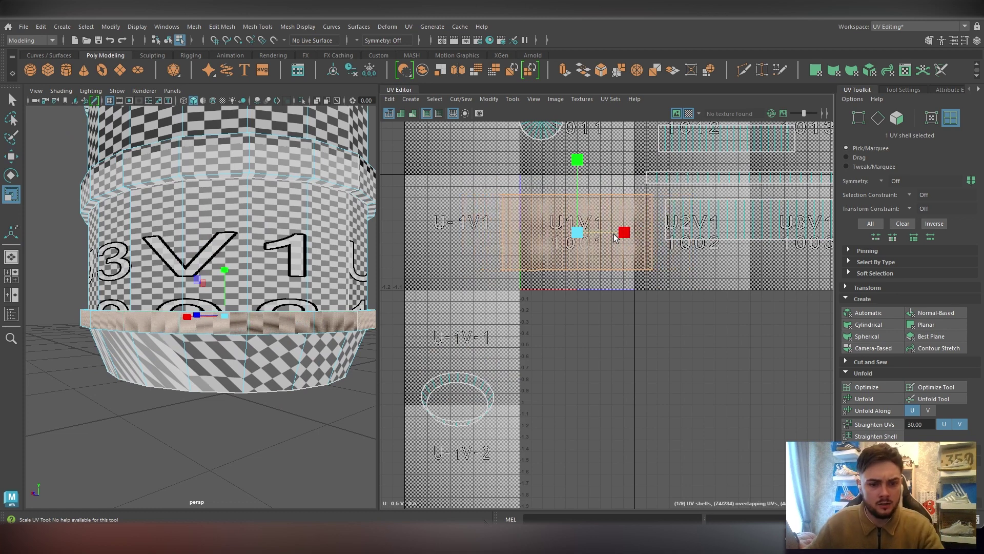
pyautogui.scroll(3, 330, 341)
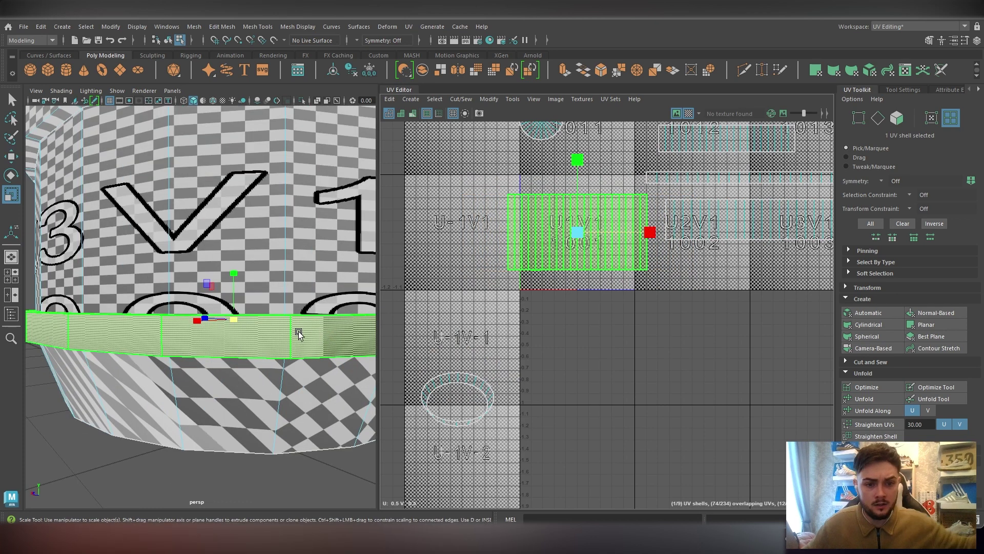
pyautogui.moveTo(578, 233); pyautogui.dragTo(618, 210)
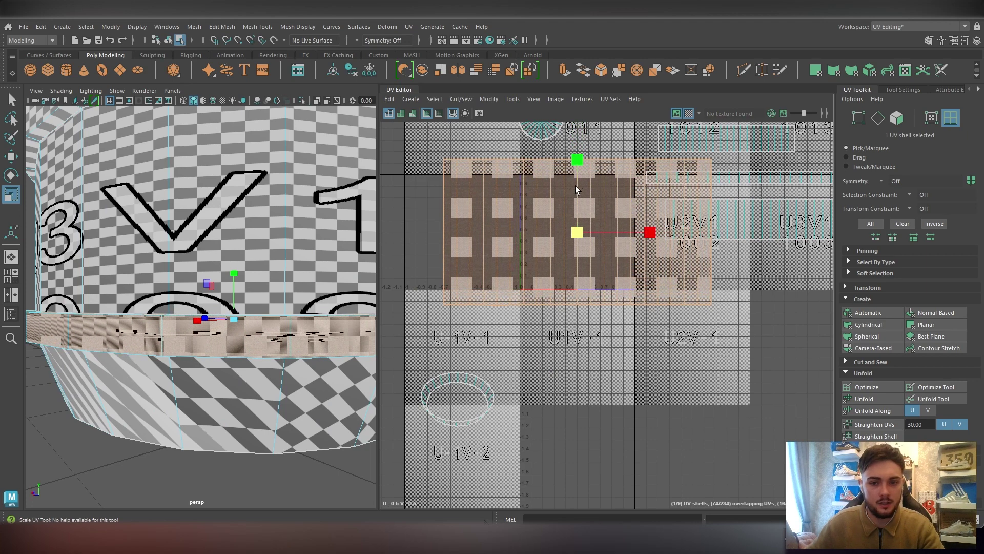
pyautogui.moveTo(575, 187); pyautogui.dragTo(571, 214)
pyautogui.moveTo(646, 232); pyautogui.dragTo(703, 231)
pyautogui.scroll(5, 267, 370)
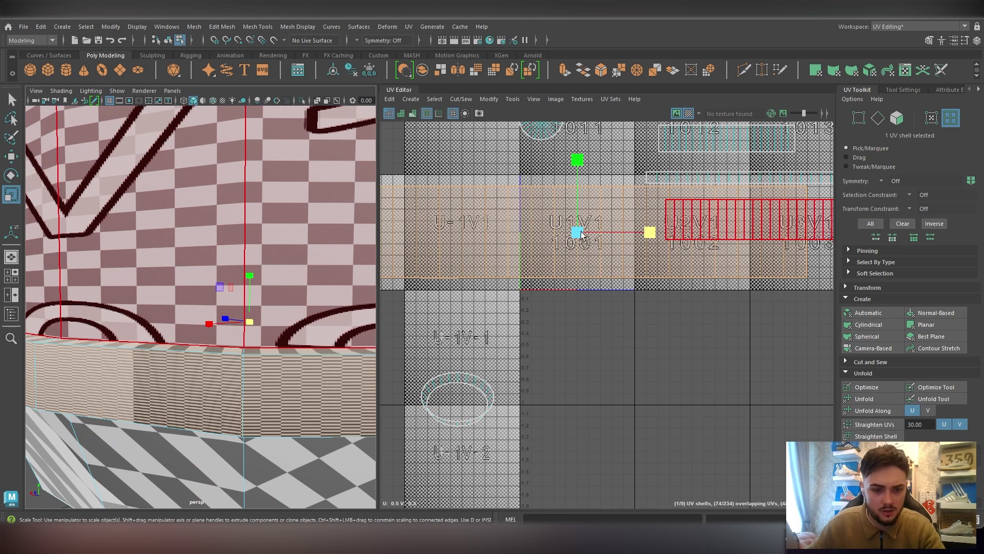
pyautogui.moveTo(581, 234); pyautogui.dragTo(529, 274)
pyautogui.moveTo(576, 206); pyautogui.dragTo(586, 216)
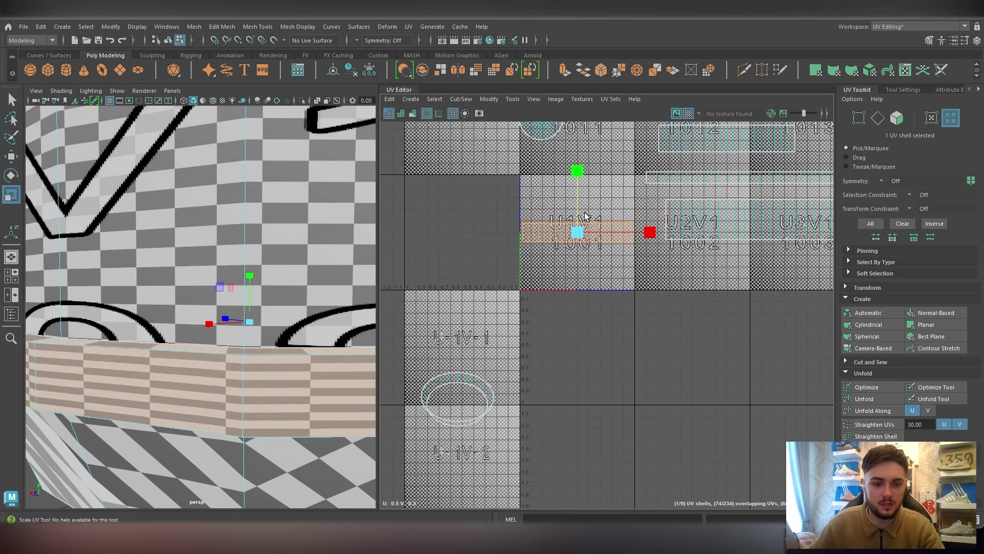
pyautogui.moveTo(644, 232); pyautogui.dragTo(784, 232)
# Move the bottom hoop's UV strip to about U 1.94, V 0.26, beneath the lower section's strip
pyautogui.scroll(-1, 698, 241)
pyautogui.scroll(-1, 697, 241)
pyautogui.press('w')
pyautogui.moveTo(718, 268); pyautogui.dragTo(734, 254)
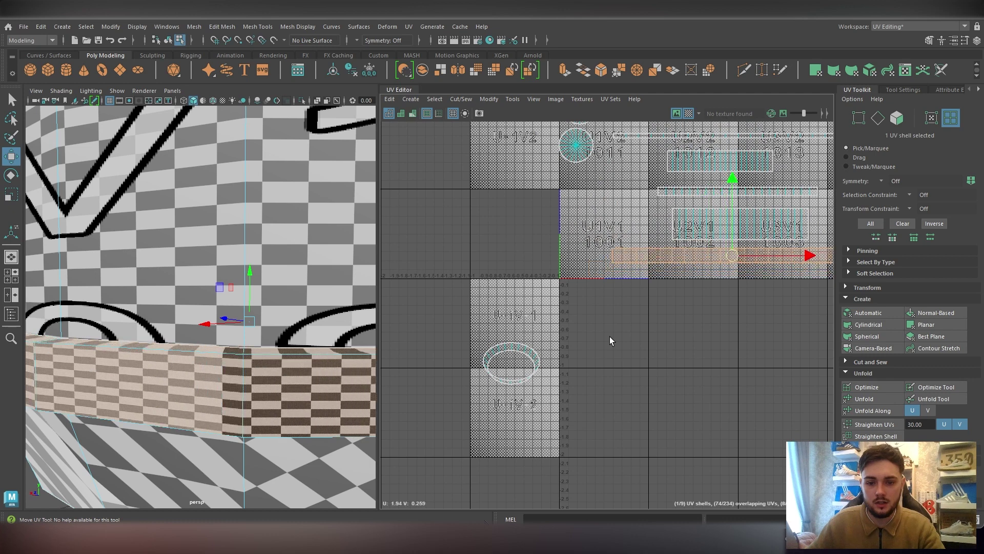
# Select the UV shell of the tapered section below the bottom hoop and apply a Cylindrical projection
pyautogui.click(533, 374)
pyautogui.keyDown('alt'); pyautogui.moveTo(268, 457); pyautogui.dragTo(263, 370); pyautogui.keyUp('alt')
pyautogui.click(888, 316)
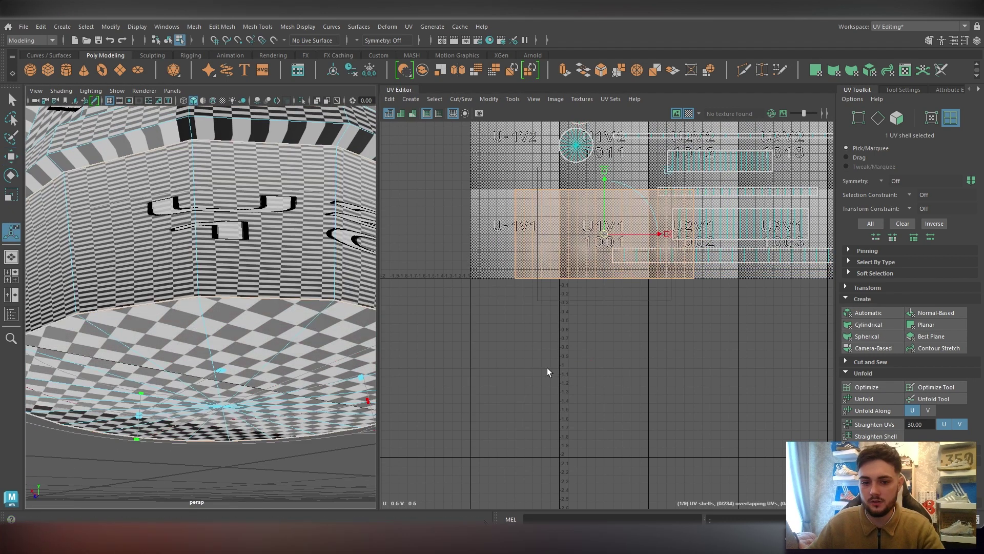
# Move the bottom tapered section's UV shell to about U 1.15, V -0.41 and flatten it into a thin strip with square checks
pyautogui.moveTo(605, 253); pyautogui.dragTo(659, 321)
pyautogui.press('r')
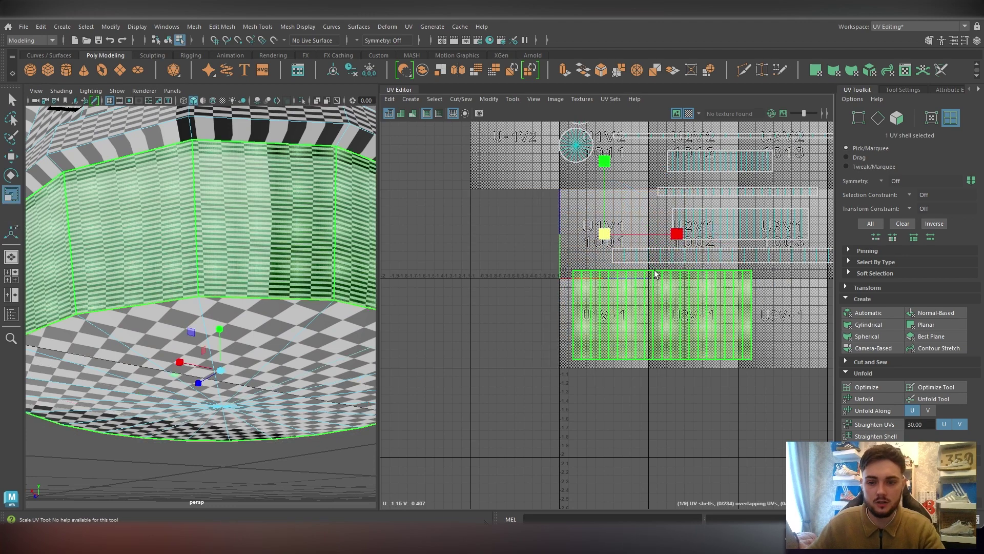
pyautogui.click(624, 336)
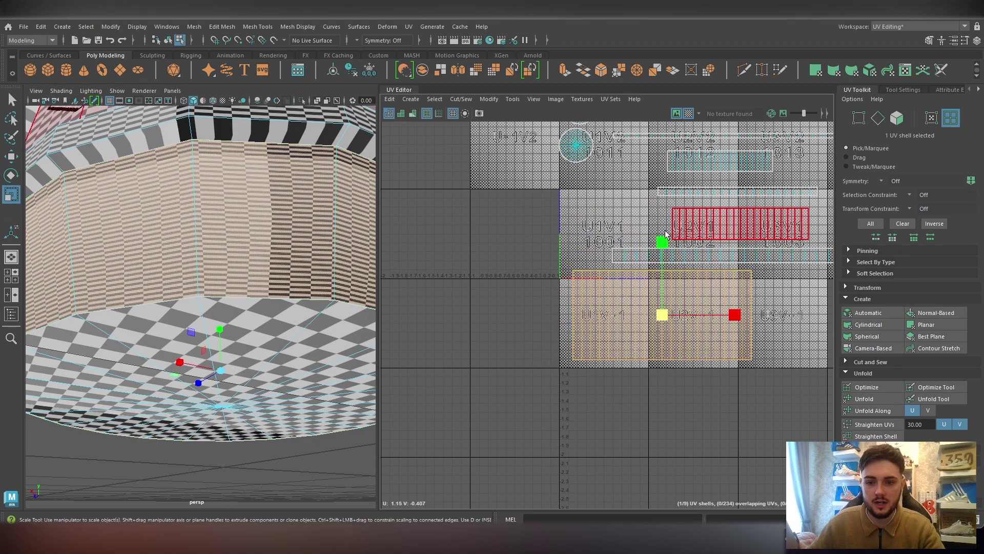
pyautogui.moveTo(660, 246); pyautogui.dragTo(717, 314)
# Check the barrel's checker pattern and move the bottom tapered section's strip to about U 1.89, V -0.11, beneath the other strips
pyautogui.press('w')
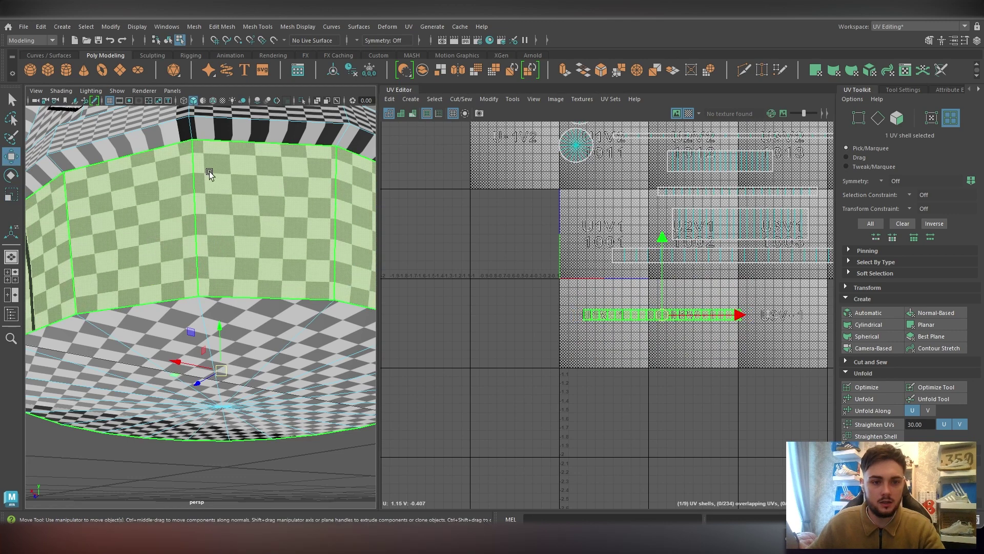
pyautogui.keyDown('alt'); pyautogui.moveTo(209, 171); pyautogui.dragTo(209, 236); pyautogui.keyUp('alt')
pyautogui.keyDown('alt'); pyautogui.moveTo(209, 236); pyautogui.dragTo(224, 307, button='middle'); pyautogui.keyUp('alt')
pyautogui.moveTo(224, 308)
pyautogui.keyDown('alt'); pyautogui.mouseDown()
pyautogui.moveTo(222, 287)
pyautogui.moveTo(223, 312)
pyautogui.mouseUp(); pyautogui.keyUp('alt')
pyautogui.moveTo(662, 316); pyautogui.dragTo(728, 290)
pyautogui.keyDown('alt'); pyautogui.moveTo(646, 302); pyautogui.dragTo(622, 340, button='middle'); pyautogui.keyUp('alt')
pyautogui.keyDown('alt'); pyautogui.moveTo(525, 265); pyautogui.dragTo(529, 305, button='middle'); pyautogui.keyUp('alt')
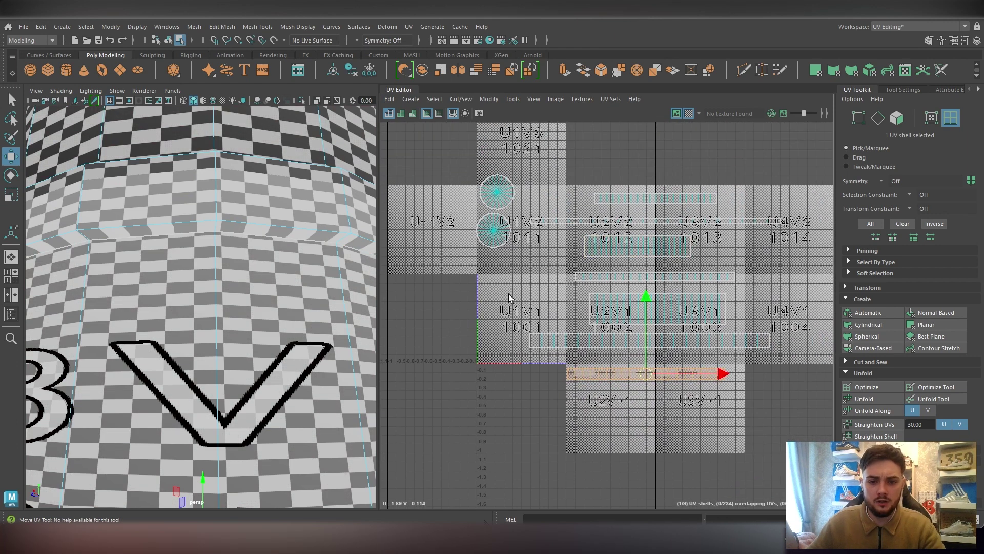
# Try an automatic layout of all nine UV shells and undo it
pyautogui.moveTo(455, 147); pyautogui.dragTo(676, 356)
pyautogui.moveTo(663, 285); pyautogui.dragTo(618, 269, button='right')
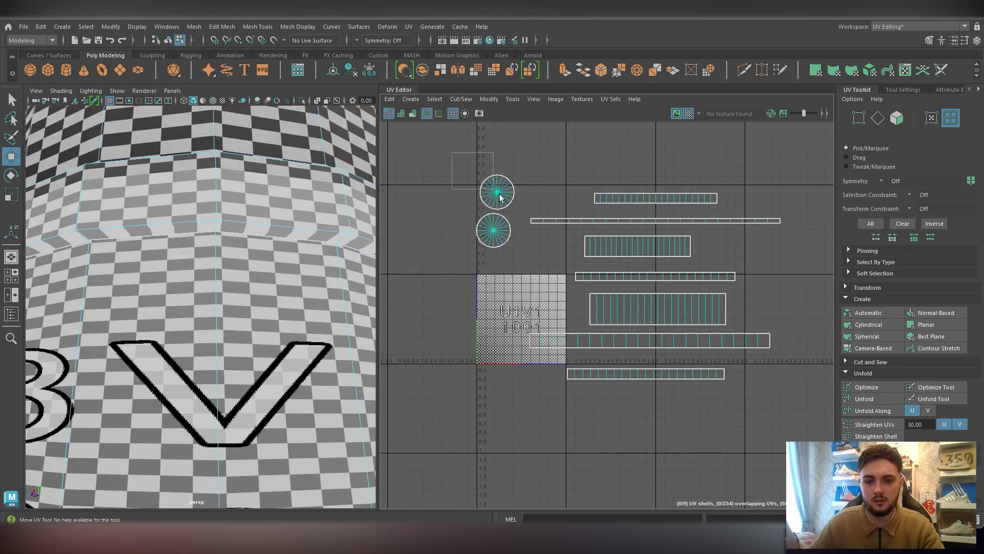
pyautogui.moveTo(500, 198); pyautogui.dragTo(758, 400)
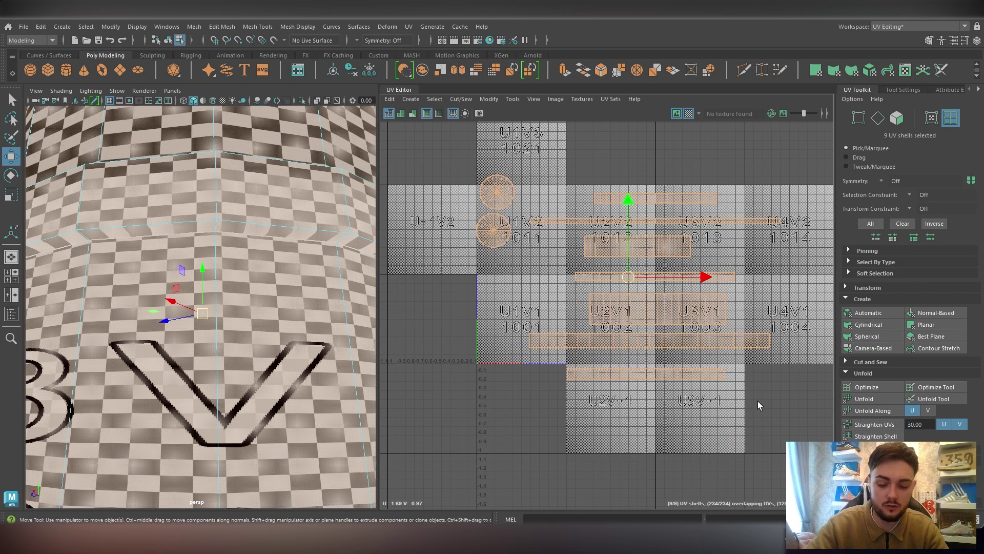
pyautogui.hotkey('ctrl', 'l')
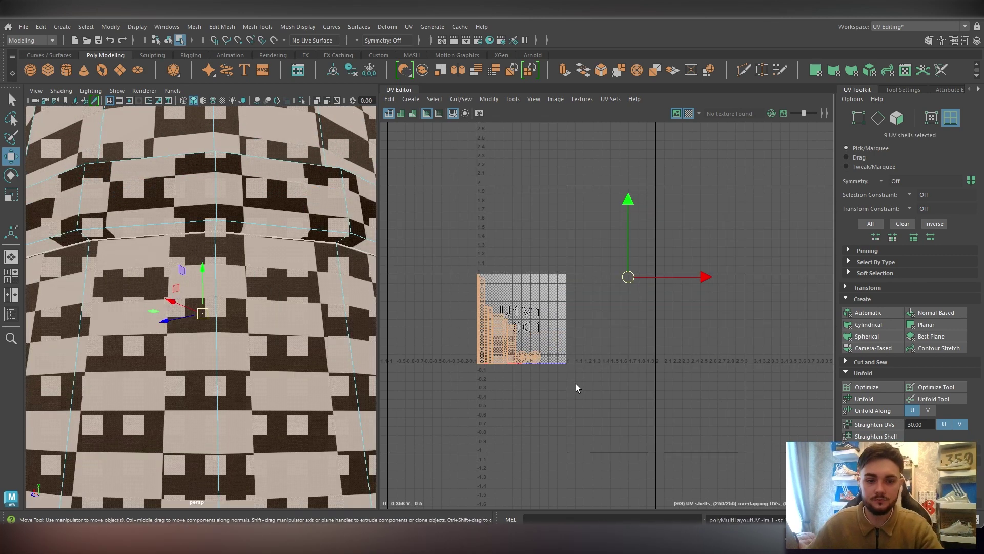
pyautogui.scroll(6, 576, 383)
pyautogui.hotkey('ctrl', 'z')
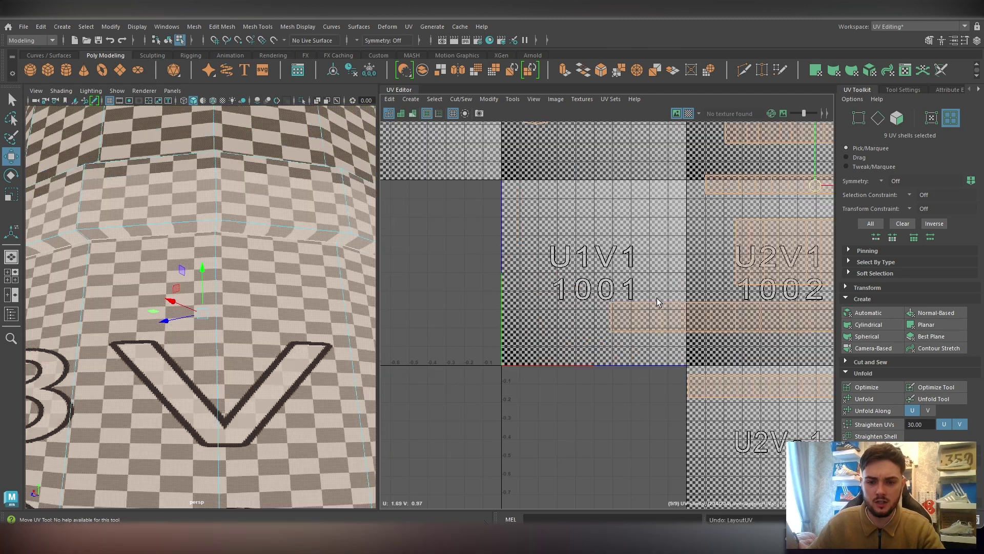
# Move the two uppermost strip shells up and away from the rest, placing the long thin one at about U 2.88, V 2.86
pyautogui.scroll(-6, 659, 301)
pyautogui.click(587, 292)
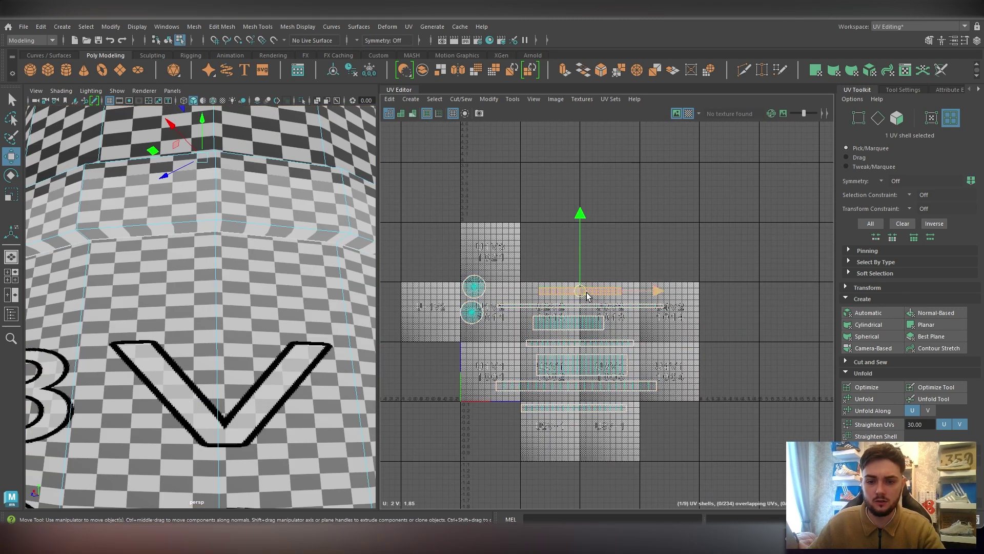
pyautogui.moveTo(585, 292); pyautogui.dragTo(659, 145)
pyautogui.click(614, 306)
pyautogui.moveTo(581, 306); pyautogui.dragTo(634, 231)
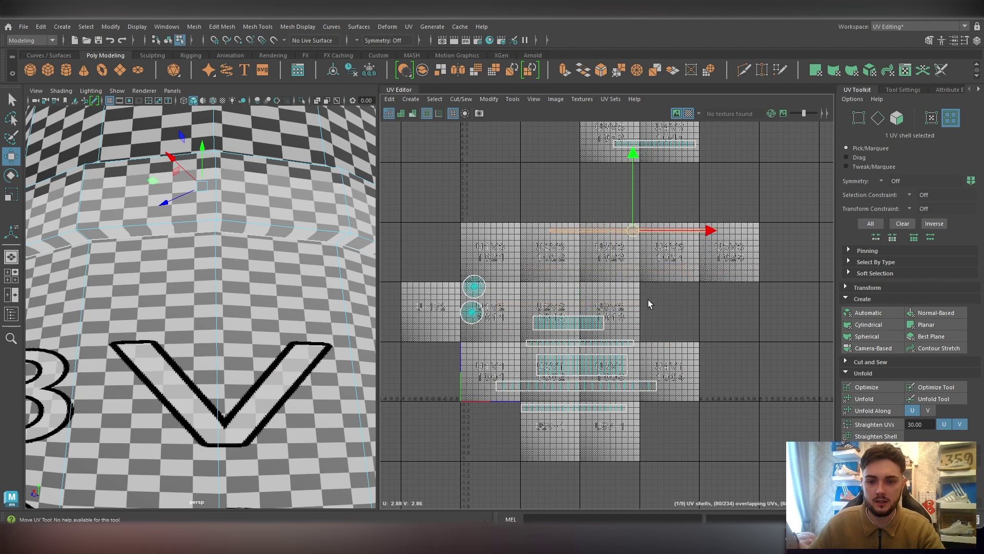
# Select all nine UV shells and lay them out automatically inside the first UV tile
pyautogui.scroll(-3, 648, 301)
pyautogui.moveTo(590, 288); pyautogui.dragTo(428, 145)
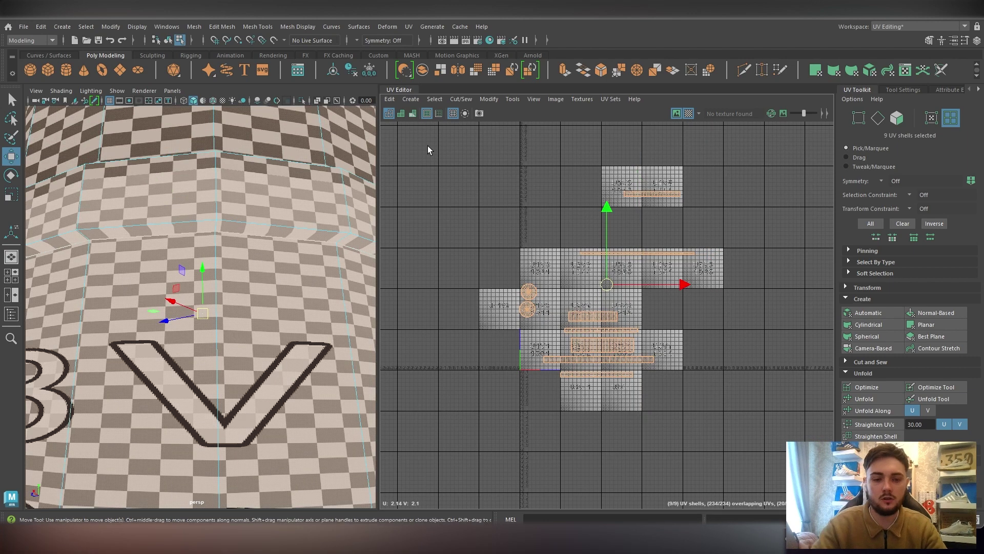
pyautogui.hotkey('ctrl', 'l')
pyautogui.scroll(5, 307, 231)
pyautogui.scroll(2, 583, 338)
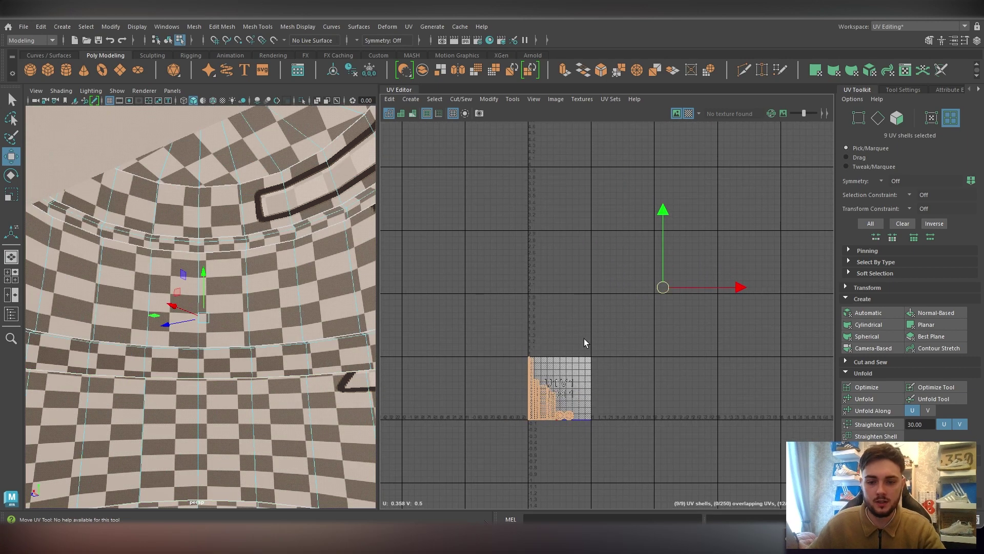
pyautogui.keyDown('alt'); pyautogui.moveTo(584, 341); pyautogui.dragTo(569, 192, button='middle'); pyautogui.keyUp('alt')
pyautogui.scroll(7, 568, 229)
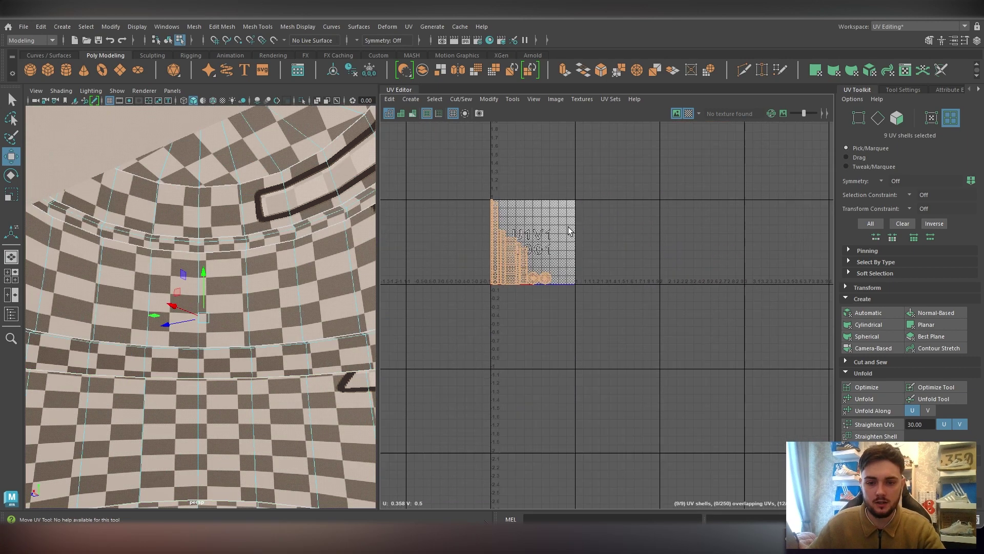
# Try moving one cap's disc shell up into the tile's empty area and undo the moves
pyautogui.click(544, 299)
pyautogui.hotkey('ctrl', 'z')
pyautogui.hotkey('ctrl', 'z')
pyautogui.hotkey('ctrl', 'z')
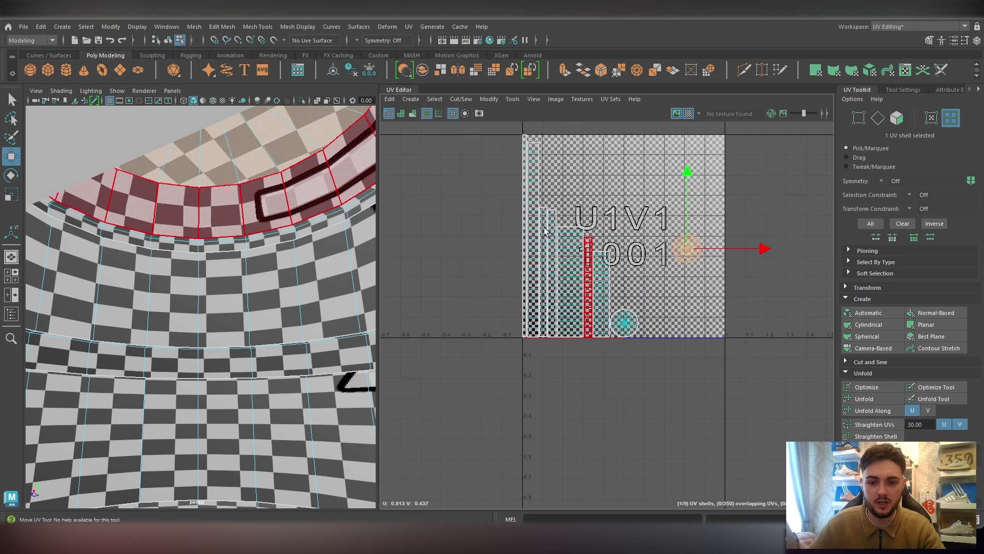
pyautogui.hotkey('ctrl', 'z')
pyautogui.hotkey('ctrl', 'z')
pyautogui.hotkey('ctrl', 'z')
pyautogui.hotkey('ctrl', 'z')
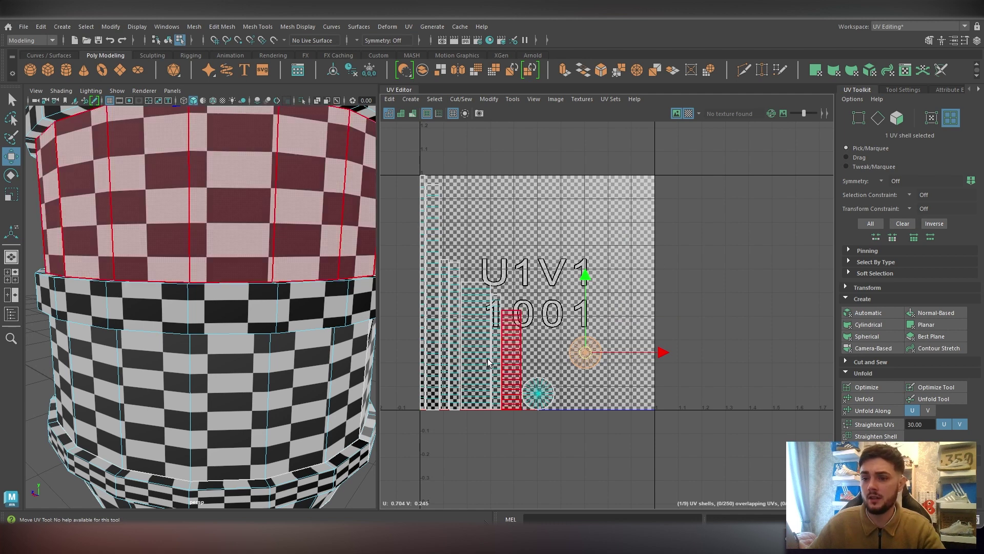
pyautogui.hotkey('ctrl', 'z')
# Enlarge both cap disc shells together, place them at about U 0.70, V 0.82, and compare their checks with the barrel's sides
pyautogui.keyDown('shift'); pyautogui.click(546, 400); pyautogui.keyUp('shift')
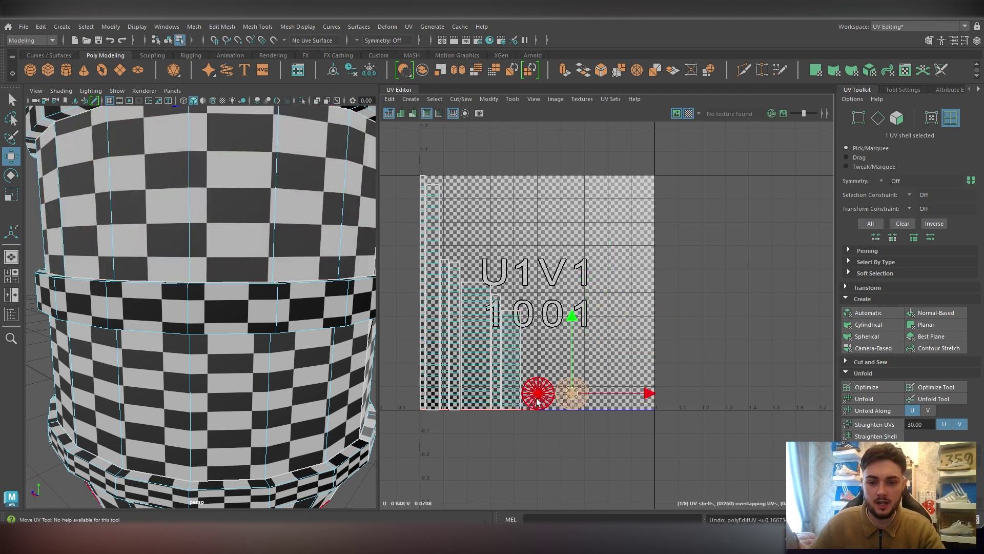
pyautogui.moveTo(559, 395); pyautogui.dragTo(590, 237)
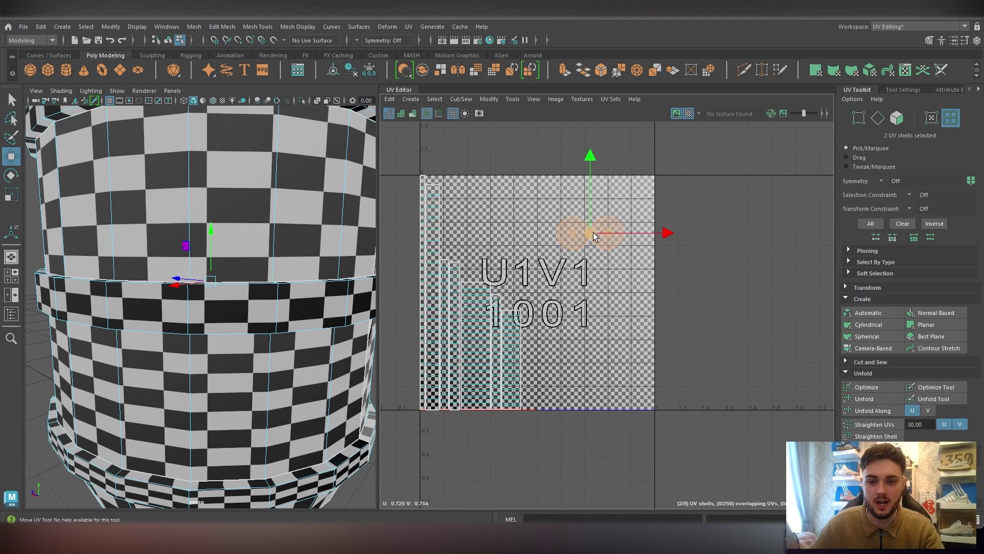
pyautogui.press('r')
pyautogui.press('w')
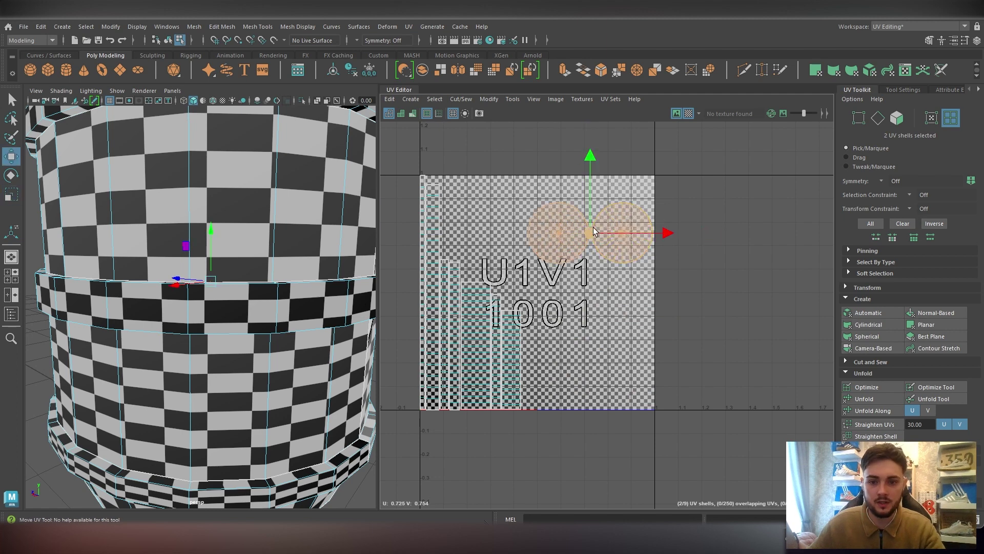
pyautogui.keyDown('alt'); pyautogui.moveTo(212, 277); pyautogui.dragTo(234, 299); pyautogui.keyUp('alt')
pyautogui.scroll(-2, 234, 205)
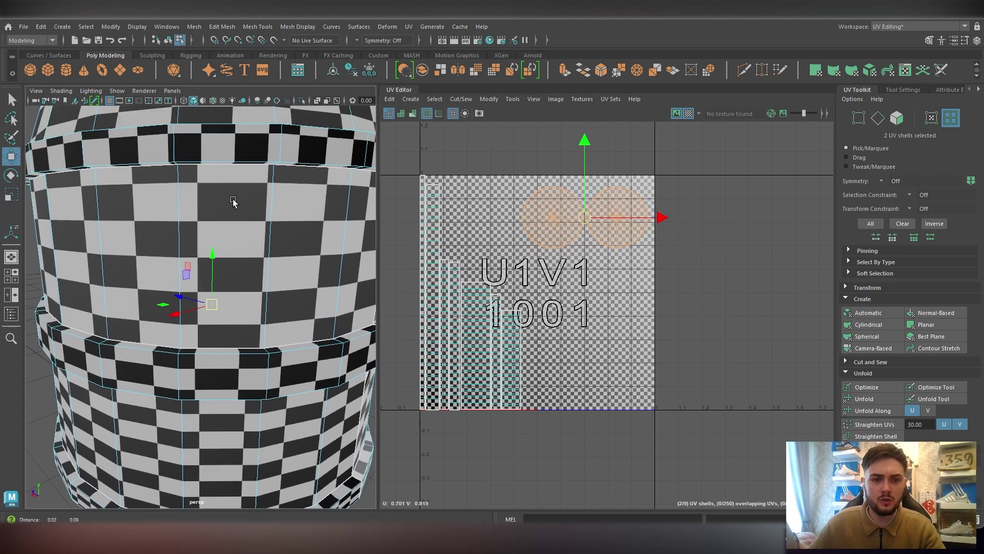
pyautogui.keyDown('alt'); pyautogui.moveTo(234, 200); pyautogui.dragTo(236, 235); pyautogui.keyUp('alt')
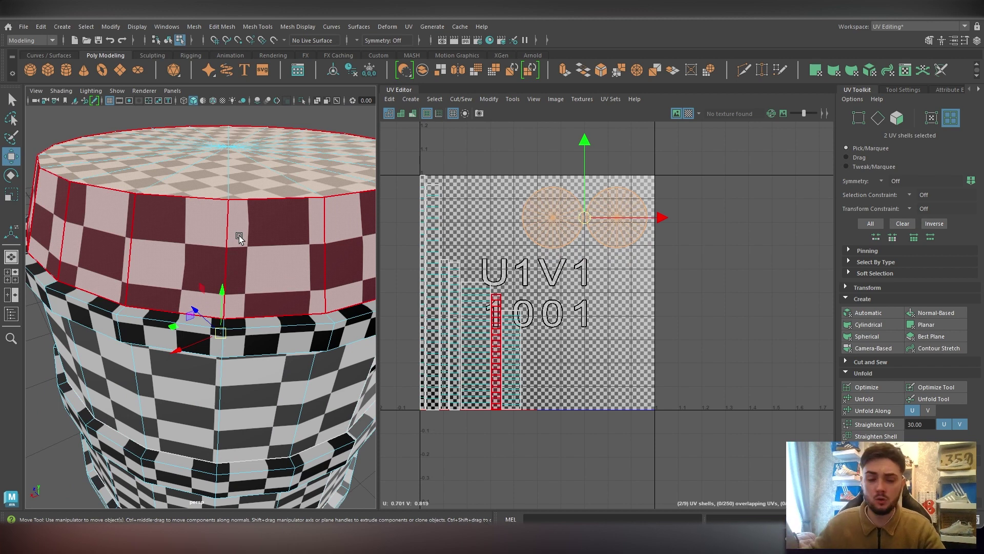
pyautogui.keyDown('alt'); pyautogui.moveTo(203, 260); pyautogui.dragTo(211, 213); pyautogui.keyUp('alt')
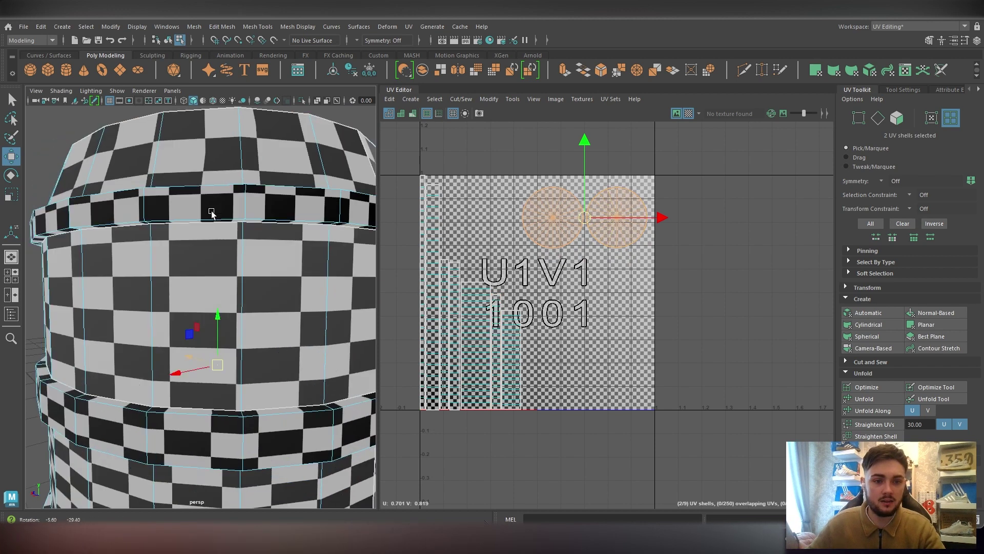
pyautogui.keyDown('alt'); pyautogui.moveTo(122, 418); pyautogui.dragTo(179, 322); pyautogui.keyUp('alt')
pyautogui.scroll(-3, 179, 322)
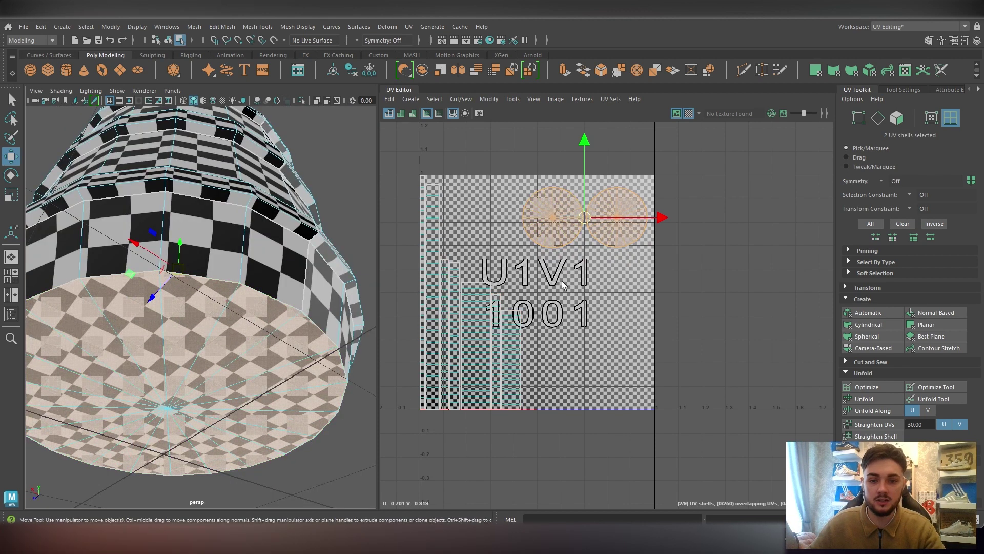
# Try enlarging the right-hand disc shell alone at about U 0.76, V 0.37, and undo the change
pyautogui.click(618, 239)
pyautogui.press('r')
pyautogui.moveTo(618, 221); pyautogui.dragTo(596, 322)
pyautogui.press('w')
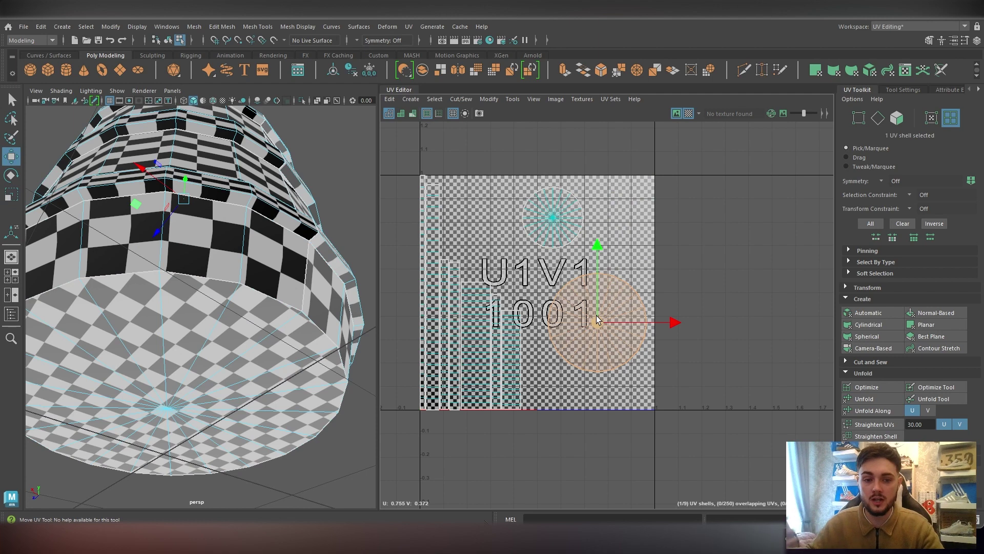
pyautogui.hotkey('ctrl', 'z')
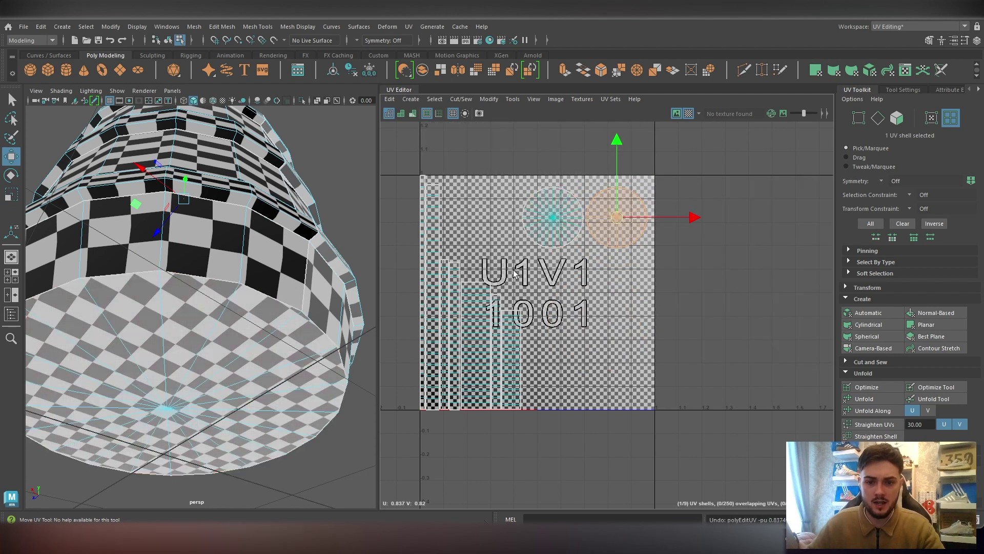
# Move the two cap disc shells further away from the strips so they straddle the edge between tiles 1001 and 1002
pyautogui.keyDown('alt'); pyautogui.moveTo(278, 259); pyautogui.dragTo(213, 303); pyautogui.keyUp('alt')
pyautogui.click(167, 295)
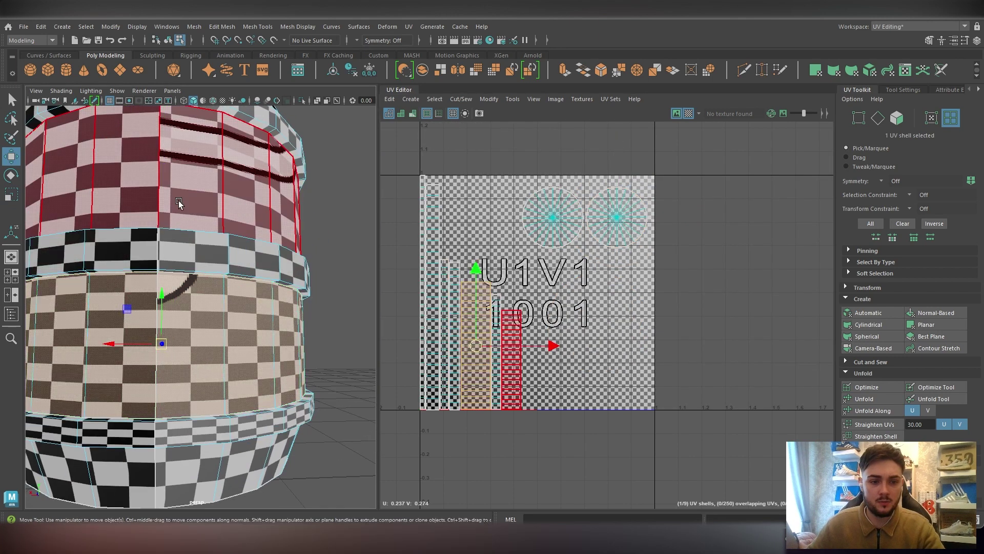
pyautogui.scroll(-6, 308, 244)
pyautogui.scroll(2, 613, 294)
pyautogui.moveTo(652, 272); pyautogui.dragTo(664, 221)
pyautogui.keyDown('alt'); pyautogui.moveTo(440, 326); pyautogui.dragTo(498, 321, button='middle'); pyautogui.keyUp('alt')
# Examine the seven packed strip shells and the thinnest one to see which barrel parts they cover and how their checks compare
pyautogui.moveTo(583, 397); pyautogui.dragTo(441, 278)
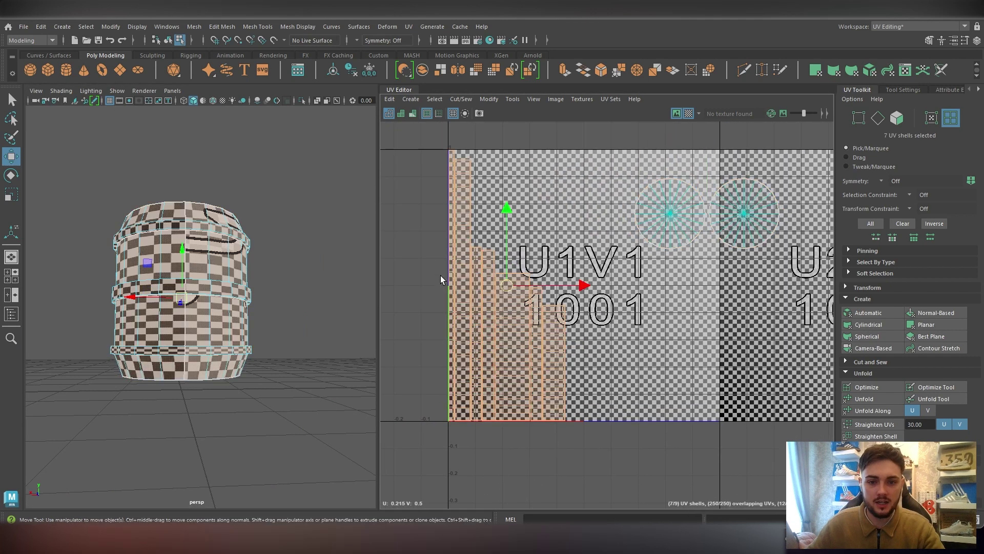
pyautogui.scroll(4, 211, 256)
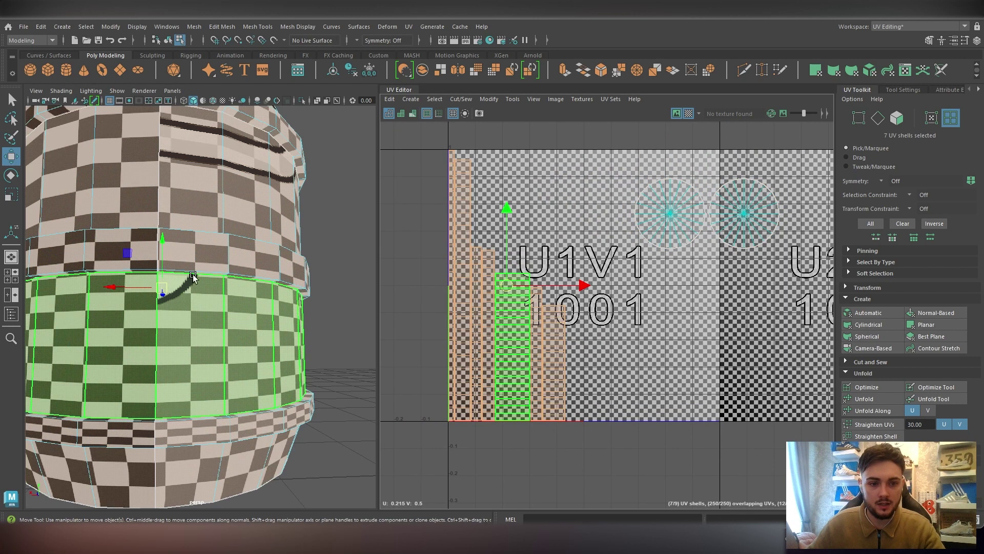
pyautogui.keyDown('alt'); pyautogui.moveTo(211, 254); pyautogui.dragTo(206, 272); pyautogui.keyUp('alt')
pyautogui.click(453, 201)
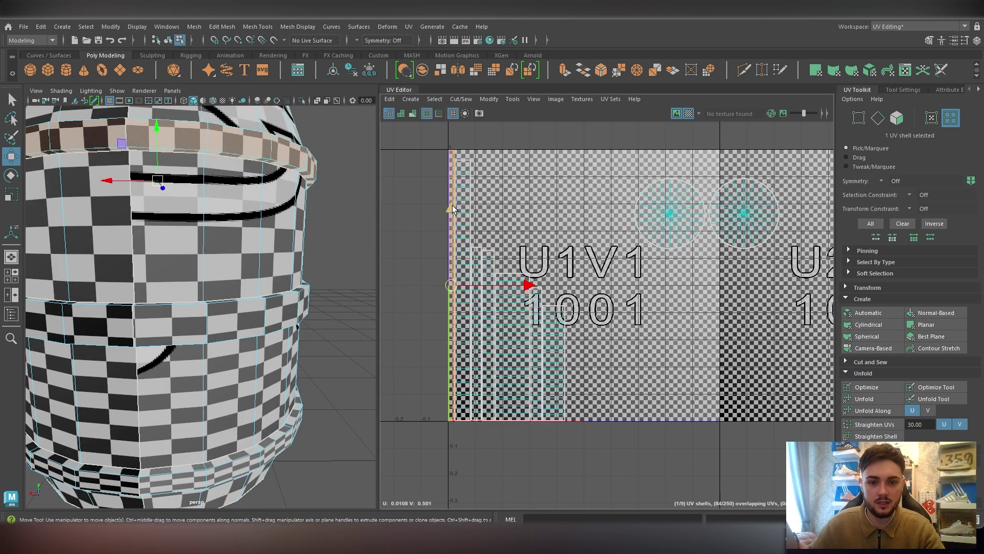
pyautogui.keyDown('alt'); pyautogui.moveTo(266, 225); pyautogui.dragTo(207, 253); pyautogui.keyUp('alt')
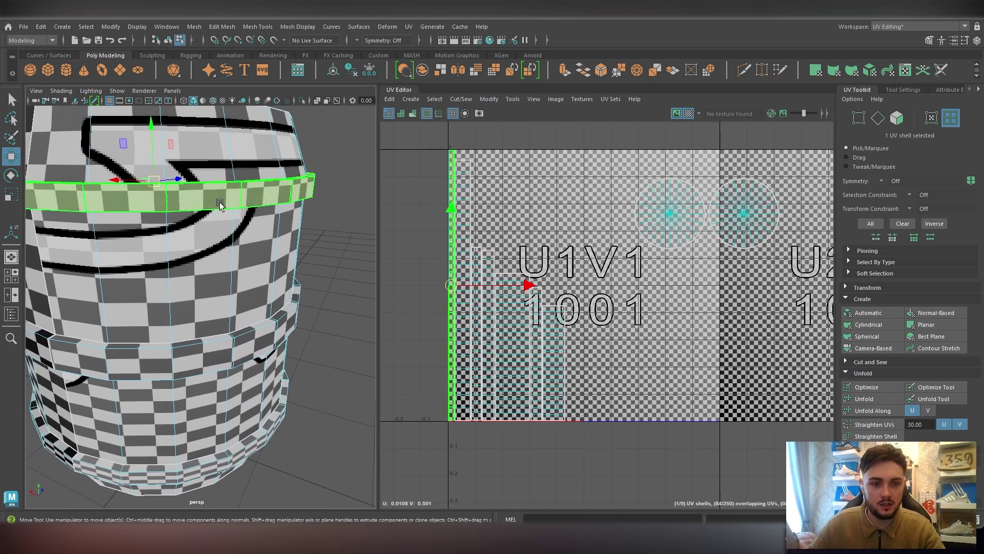
pyautogui.keyDown('alt'); pyautogui.moveTo(219, 202); pyautogui.dragTo(220, 215); pyautogui.keyUp('alt')
pyautogui.scroll(2, 444, 166)
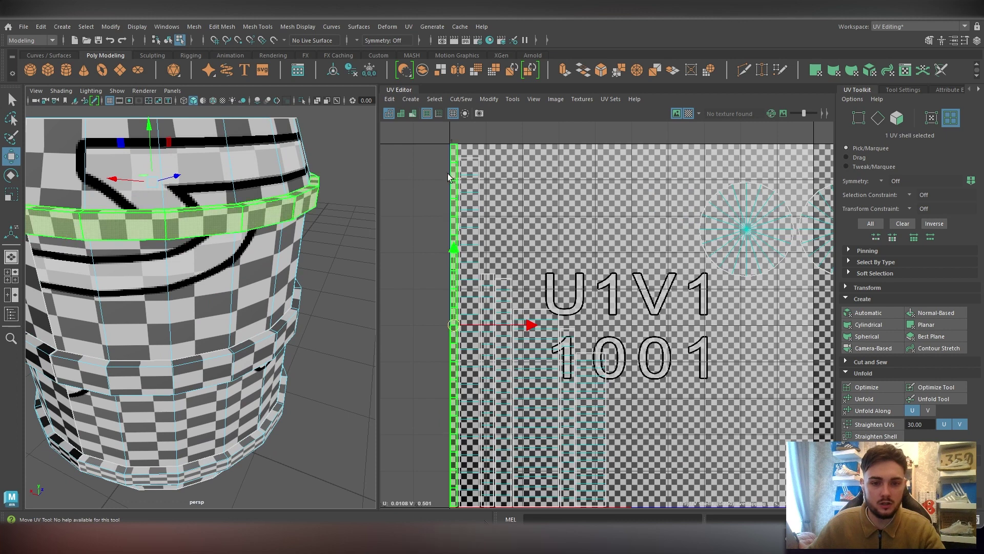
pyautogui.keyDown('alt'); pyautogui.moveTo(147, 325); pyautogui.dragTo(205, 330, button='middle'); pyautogui.keyUp('alt')
# Move the top tapered section's UV strip into the empty area of the tile and turn off the checker map
pyautogui.click(242, 197)
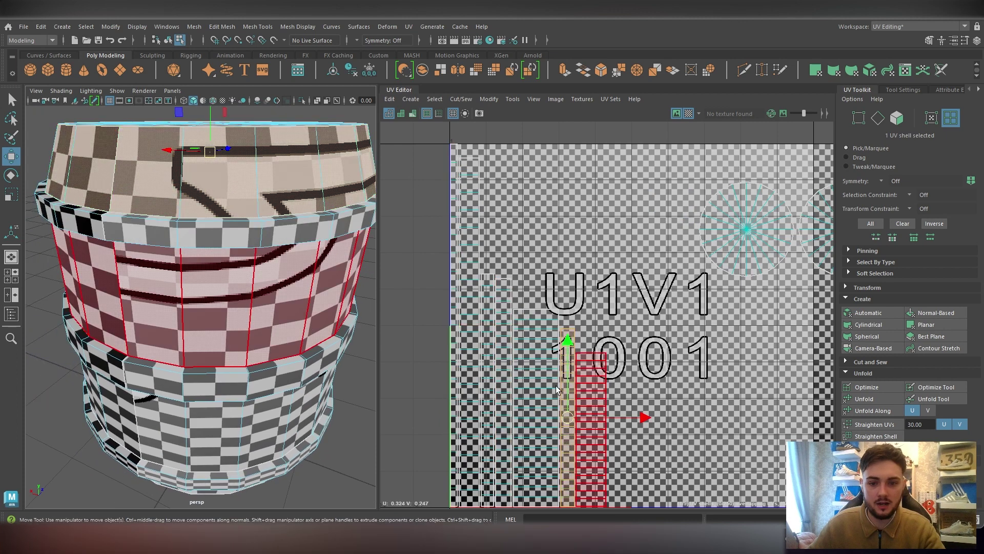
pyautogui.keyDown('alt'); pyautogui.moveTo(583, 394); pyautogui.dragTo(547, 354, button='middle'); pyautogui.keyUp('alt')
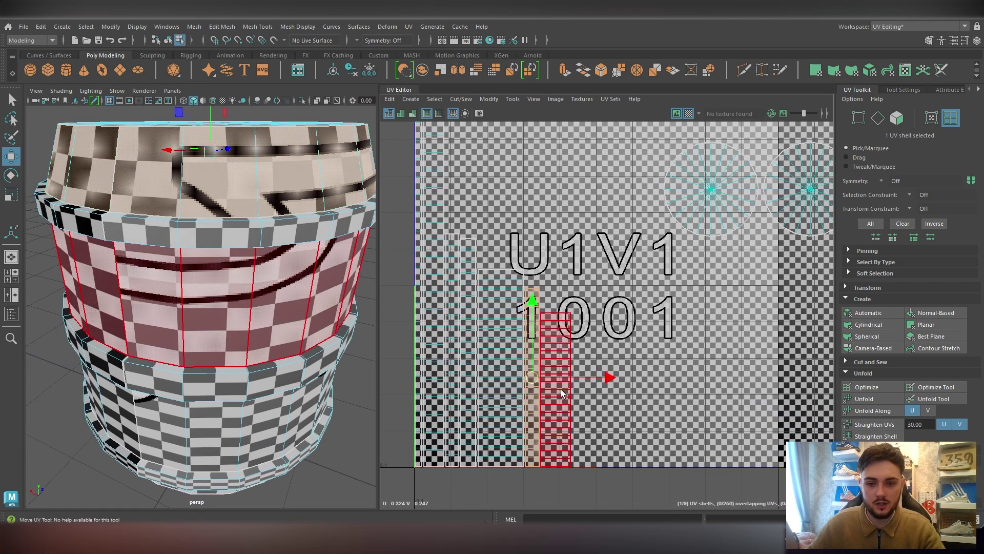
pyautogui.moveTo(578, 376); pyautogui.dragTo(654, 297)
pyautogui.click(690, 111)
# Enlarge the top tapered section's strip to almost the tile's full height and position it at about U 0.54, V 0.5
pyautogui.press('r')
pyautogui.press('w')
pyautogui.press('r')
pyautogui.scroll(-3, 615, 305)
pyautogui.press('w')
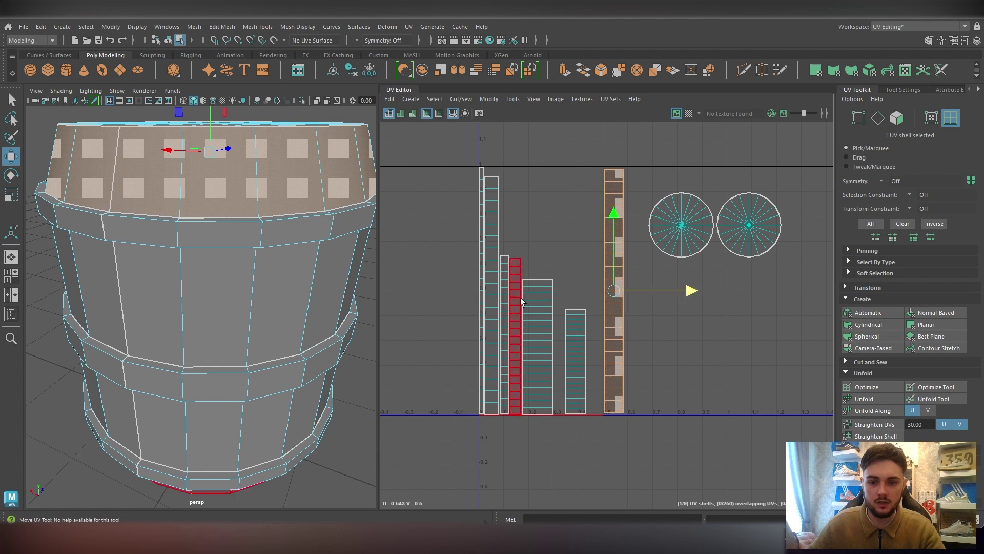
# Select the UV shell of the wide section below the upper hoop, enlarge it, and position it at about U 0.4, V 0.45
pyautogui.moveTo(313, 296); pyautogui.dragTo(340, 269, button='right')
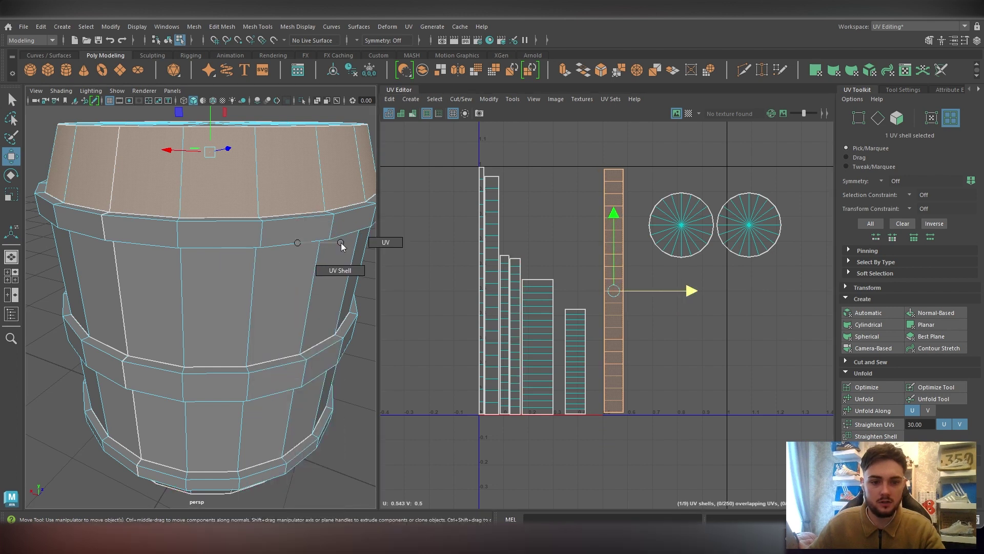
pyautogui.click(257, 308)
pyautogui.press('r')
pyautogui.moveTo(576, 362); pyautogui.dragTo(653, 327)
pyautogui.press('w')
pyautogui.moveTo(577, 344); pyautogui.dragTo(577, 301)
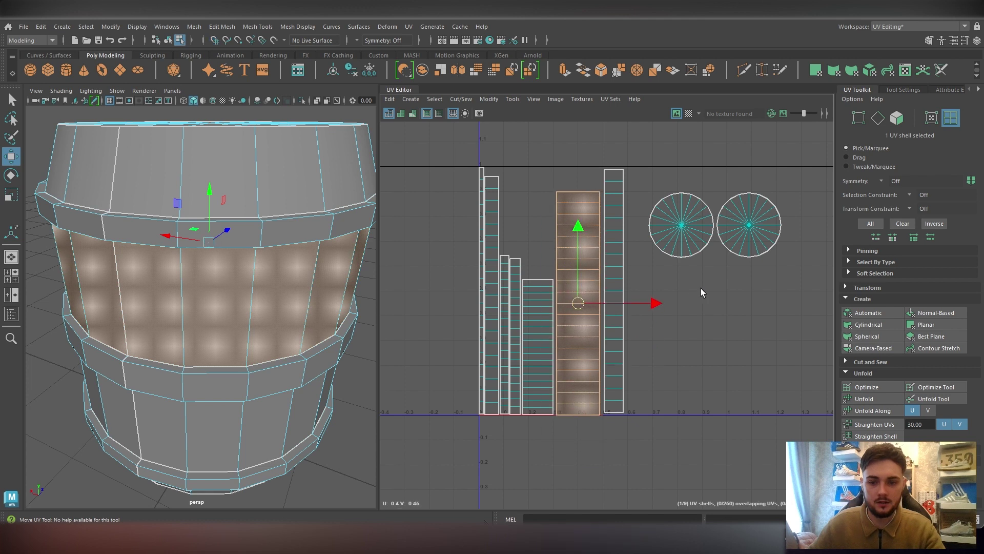
# Select the three wide barrel section strips and shift them together along U by about 0.25 to free space beside the hoop strips
pyautogui.click(684, 228)
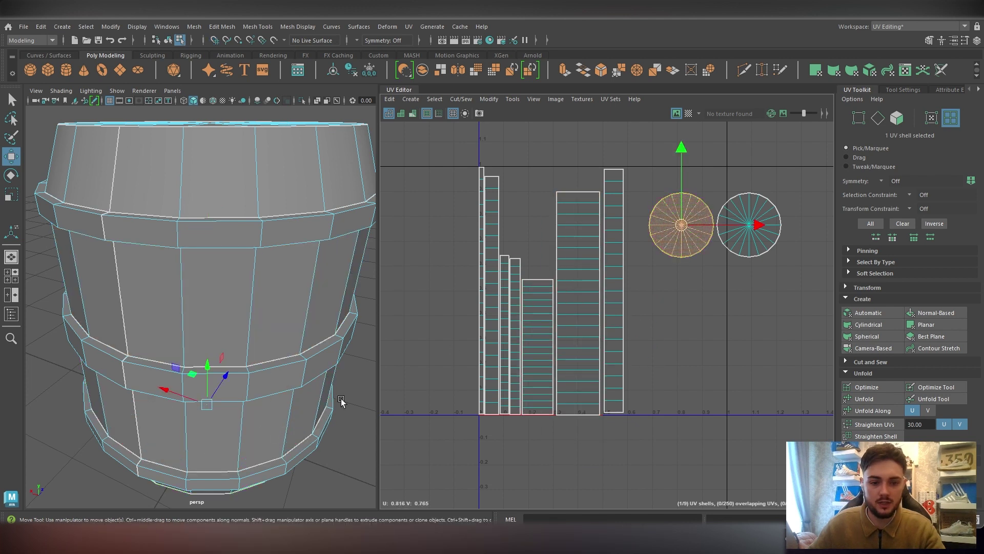
pyautogui.click(551, 336)
pyautogui.keyDown('shift'); pyautogui.click(616, 362); pyautogui.keyUp('shift')
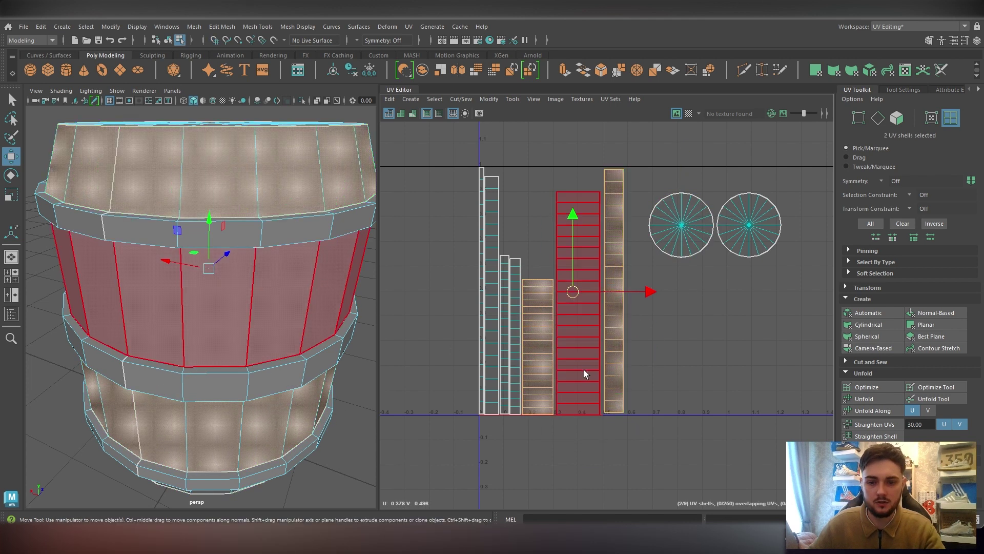
pyautogui.keyDown('shift'); pyautogui.click(584, 370); pyautogui.keyUp('shift')
pyautogui.moveTo(647, 292); pyautogui.dragTo(707, 292)
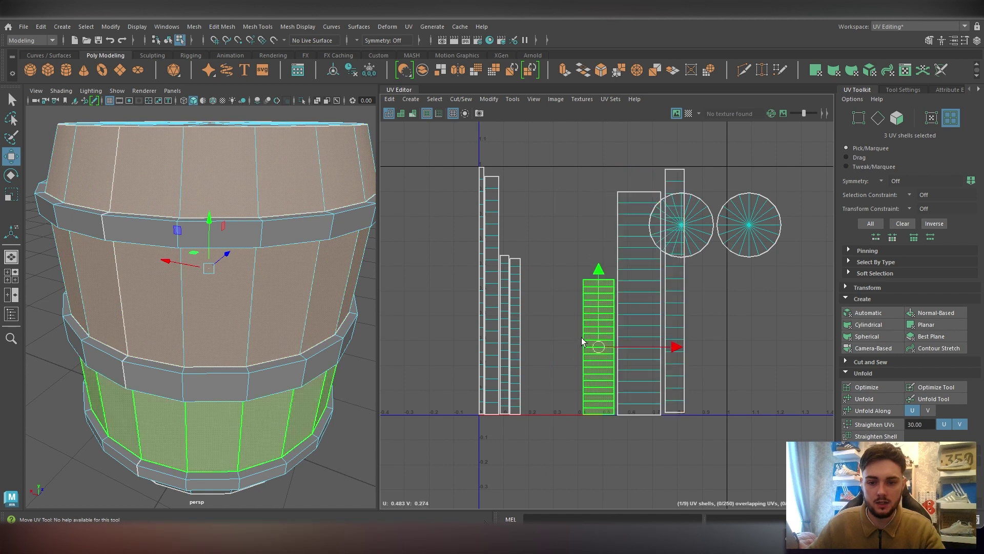
# Enlarge the UV strip of the lower section between the middle and bottom hoops and position it at about U 0.3, V 0.45
pyautogui.press('r')
pyautogui.moveTo(600, 346); pyautogui.dragTo(543, 310)
pyautogui.press('w')
pyautogui.press('x')
pyautogui.press('r')
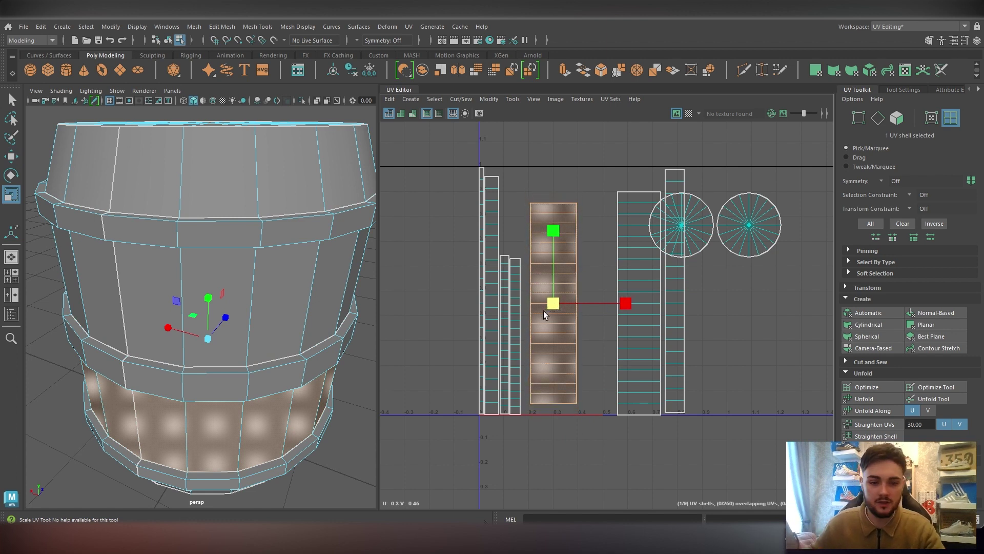
pyautogui.press('w')
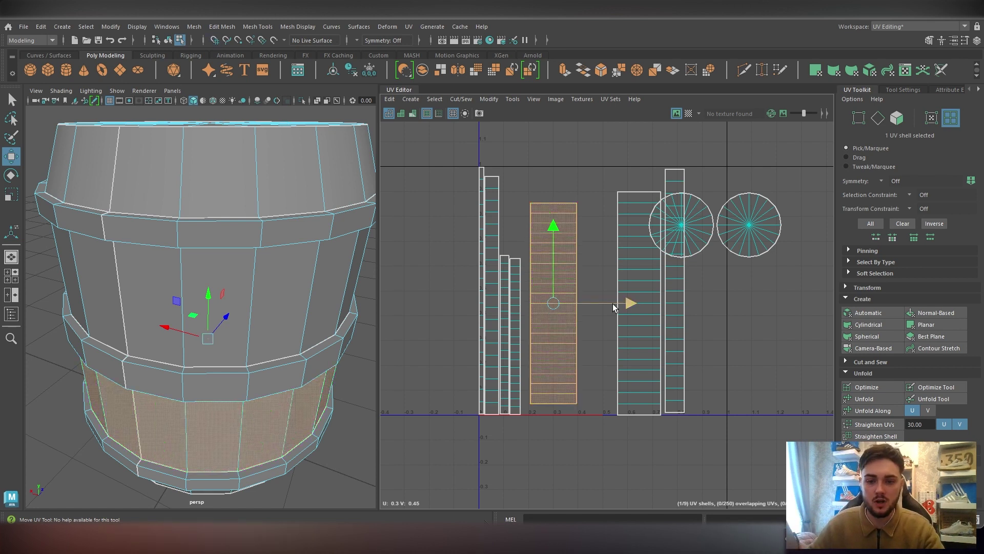
# Move the upper wide section's strip to about U 0.5, V 0.45, and bring the top tapered section's strip closer to it
pyautogui.click(640, 318)
pyautogui.moveTo(670, 303); pyautogui.dragTo(634, 302)
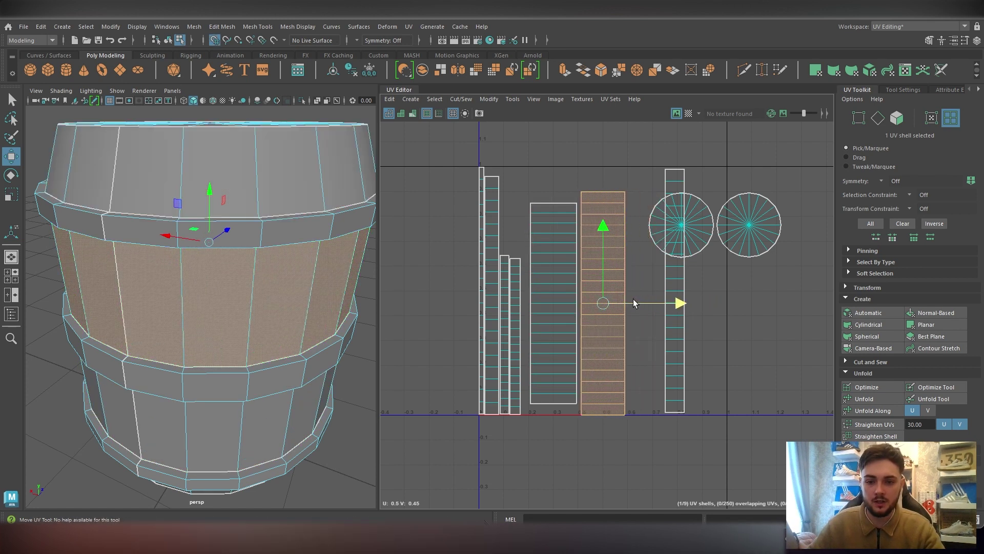
pyautogui.click(682, 283)
pyautogui.moveTo(720, 291); pyautogui.dragTo(701, 292)
# Move the bottom cap's circular shell inside the tile's upper corner and shift the top tapered section's strip to about U 0.66, V 0.5
pyautogui.click(682, 224)
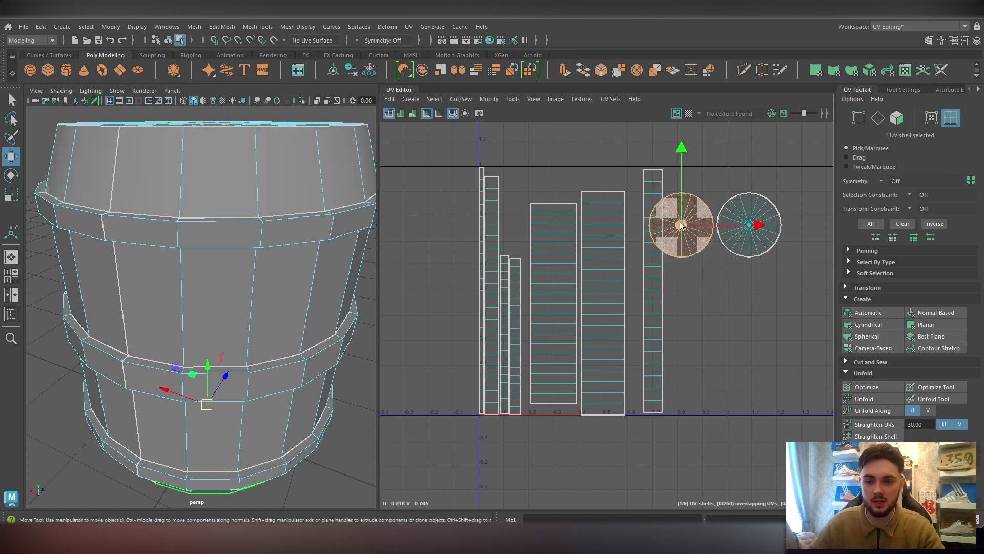
pyautogui.moveTo(682, 223); pyautogui.dragTo(696, 205)
pyautogui.scroll(4, 697, 206)
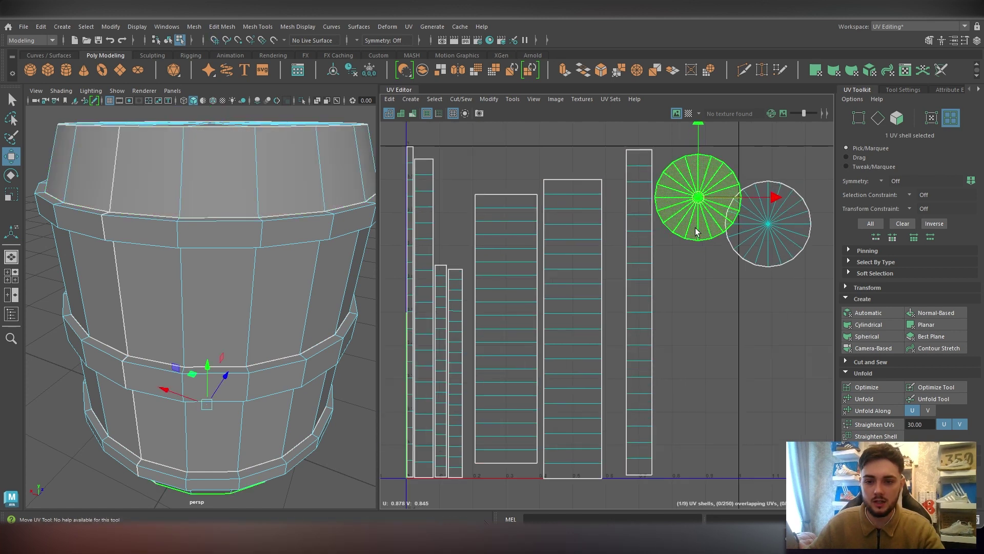
pyautogui.click(626, 297)
pyautogui.moveTo(669, 322); pyautogui.dragTo(652, 320)
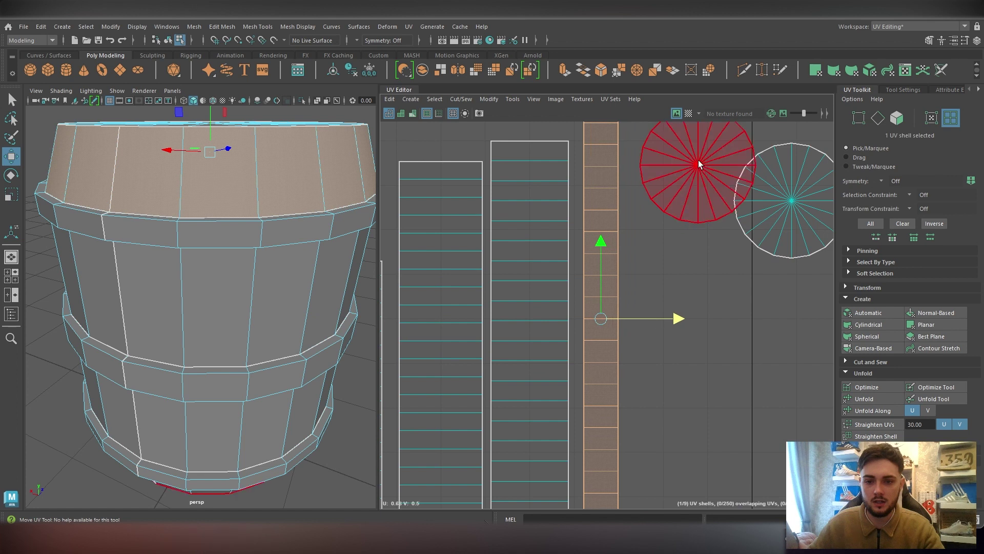
# Stack the two circular cap shells beside the top tapered strip, placing the top cap below the bottom cap at about U 0.85, V 0.52
pyautogui.click(698, 165)
pyautogui.moveTo(699, 166); pyautogui.dragTo(683, 166)
pyautogui.click(793, 205)
pyautogui.moveTo(792, 205); pyautogui.dragTo(689, 317)
pyautogui.scroll(-3, 630, 311)
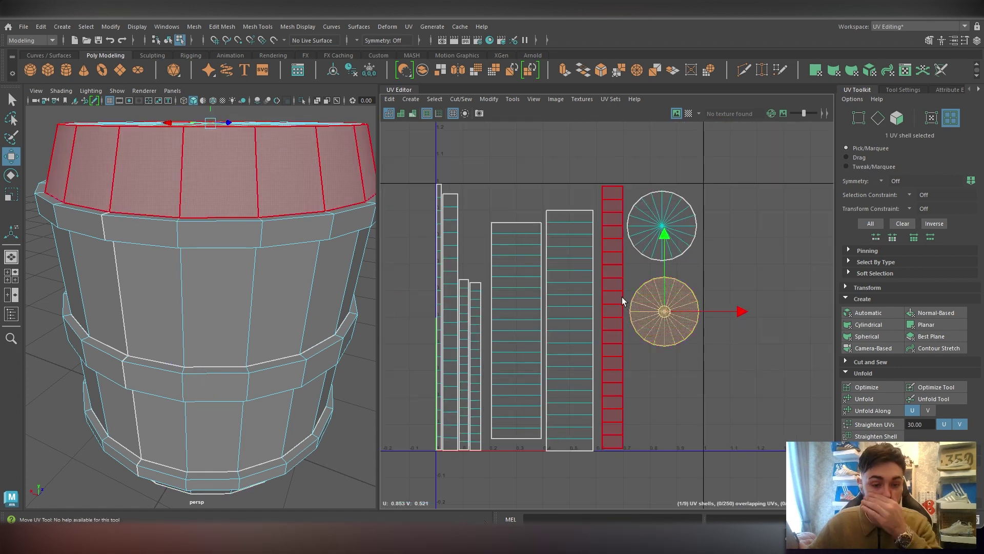
# Examine the barrel from above and from the side with the top tapered section's UV shell selected
pyautogui.scroll(4, 244, 361)
pyautogui.scroll(-7, 245, 361)
pyautogui.keyDown('alt'); pyautogui.moveTo(264, 378); pyautogui.dragTo(232, 381); pyautogui.keyUp('alt')
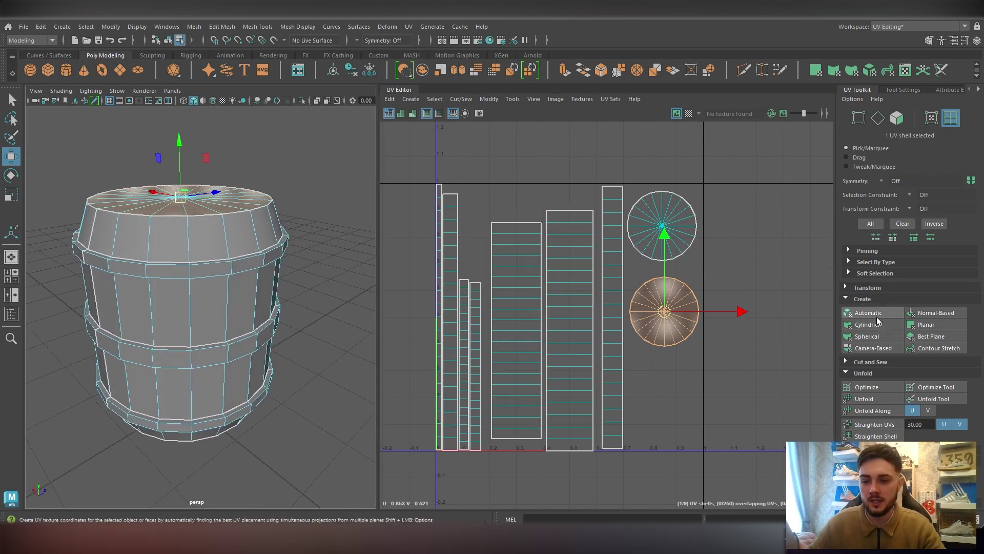
pyautogui.scroll(2, 162, 222)
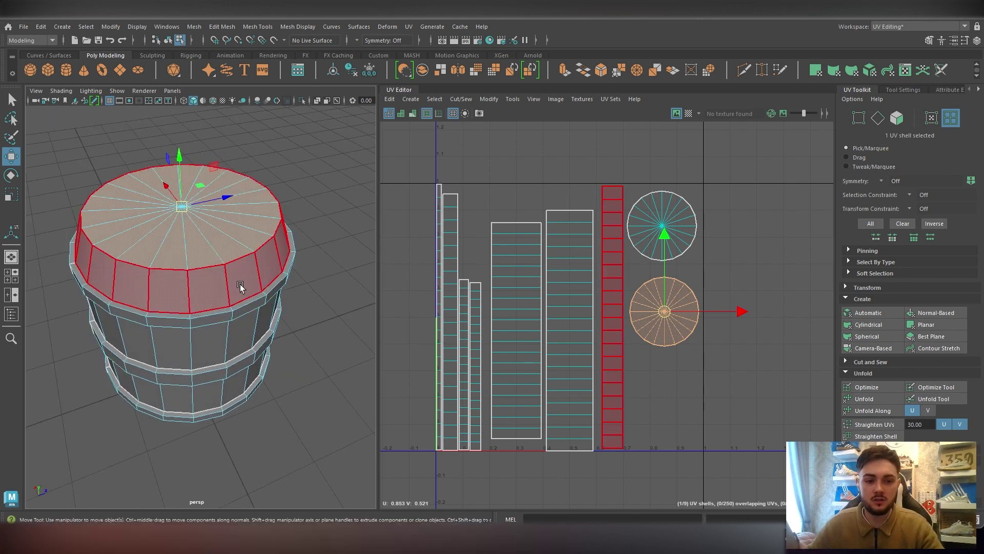
pyautogui.click(189, 279)
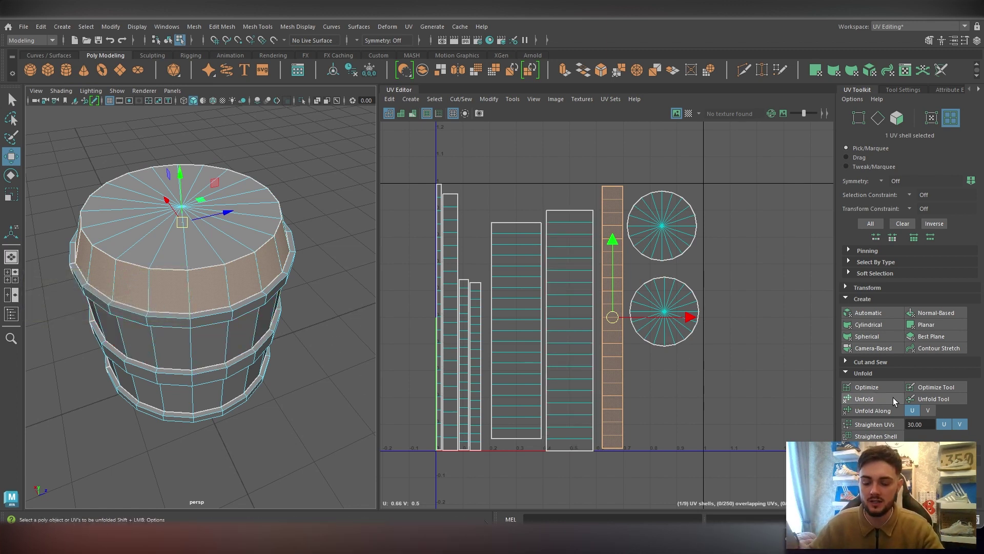
pyautogui.keyDown('alt'); pyautogui.moveTo(265, 380); pyautogui.dragTo(154, 323); pyautogui.keyUp('alt')
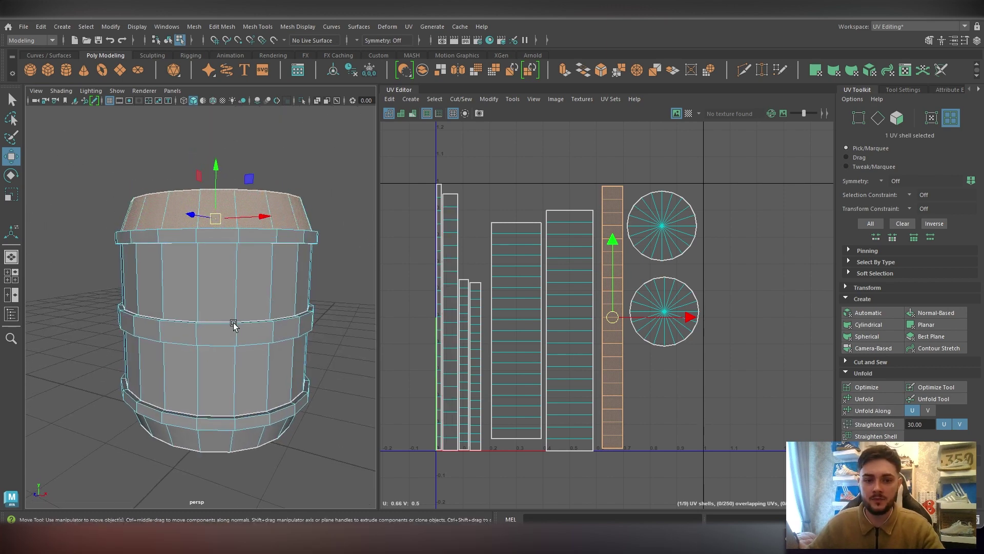